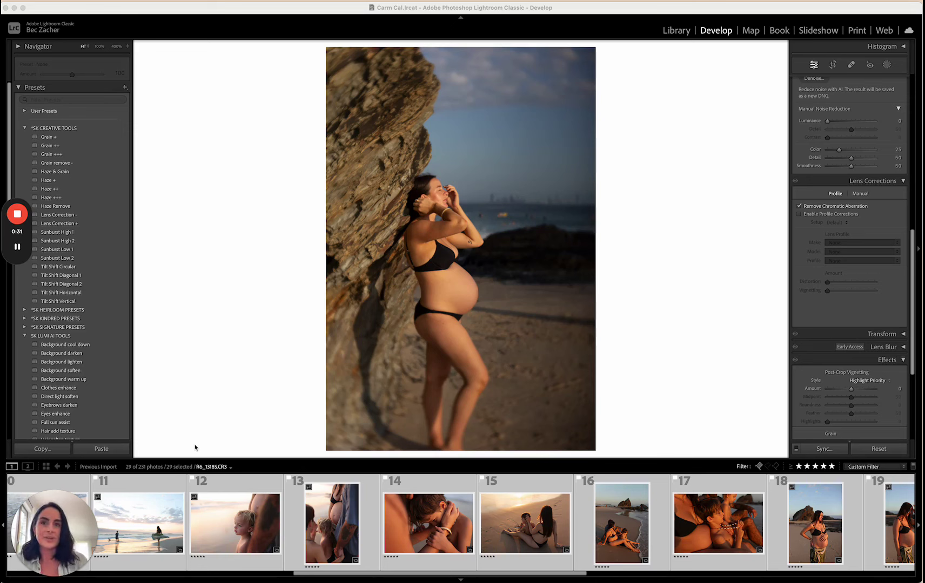
- Open the first photo in the filmstrip, showing the family walking along the beach
mouse_move(73, 528)
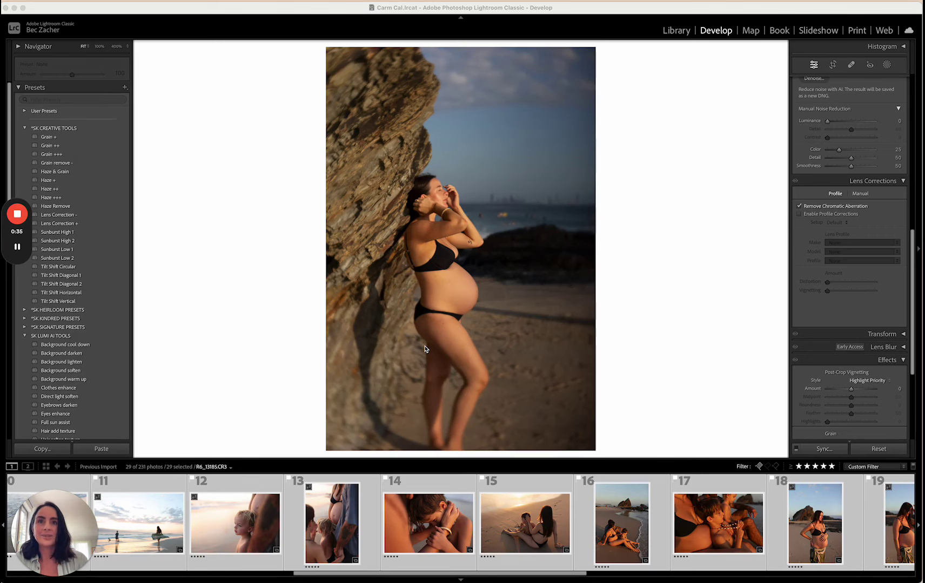
scroll(352, 519, "up", 6)
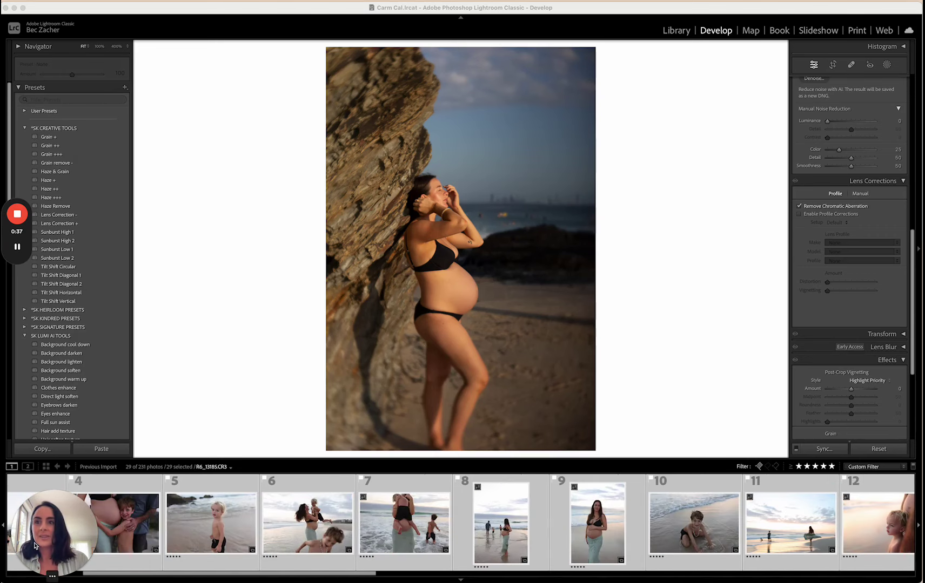
scroll(239, 527, "up", 3)
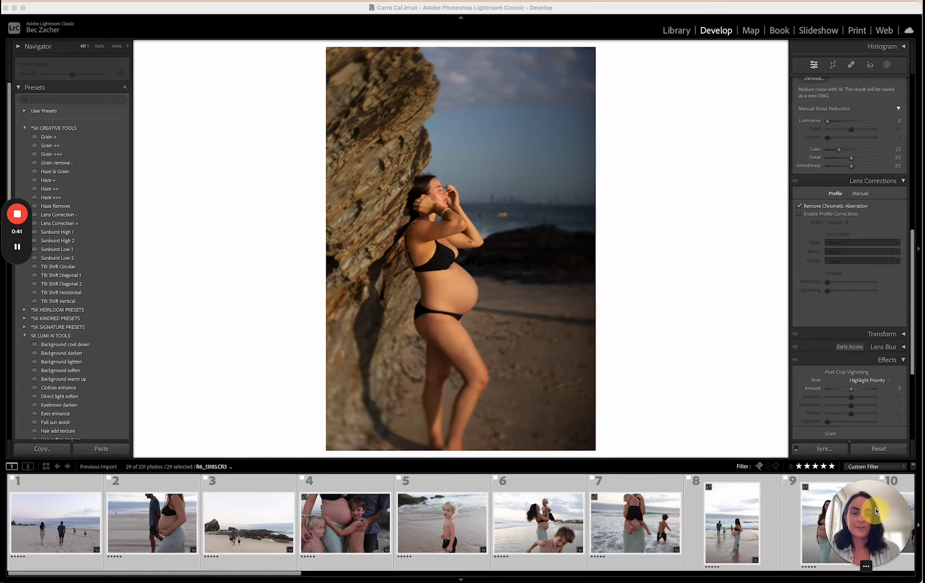
left_click(43, 530)
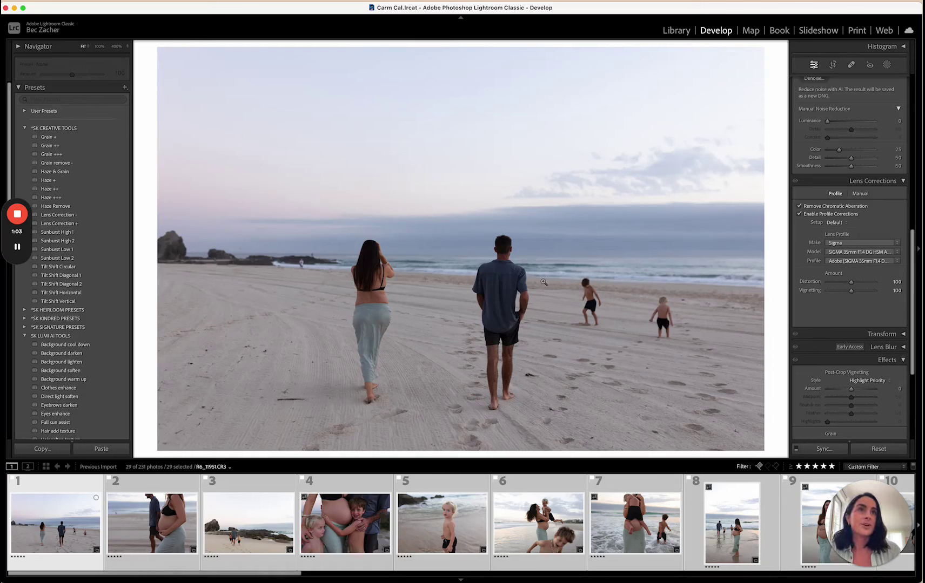
- Look through the SK Lumi AI Tools and SK Meadow preset collections
scroll(69, 372, "down", 3)
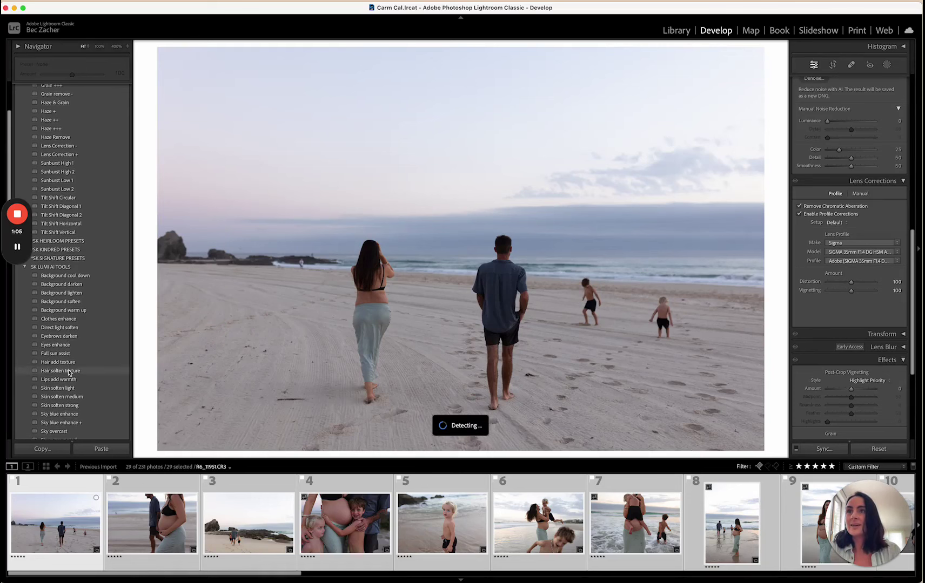
scroll(59, 361, "up", 3)
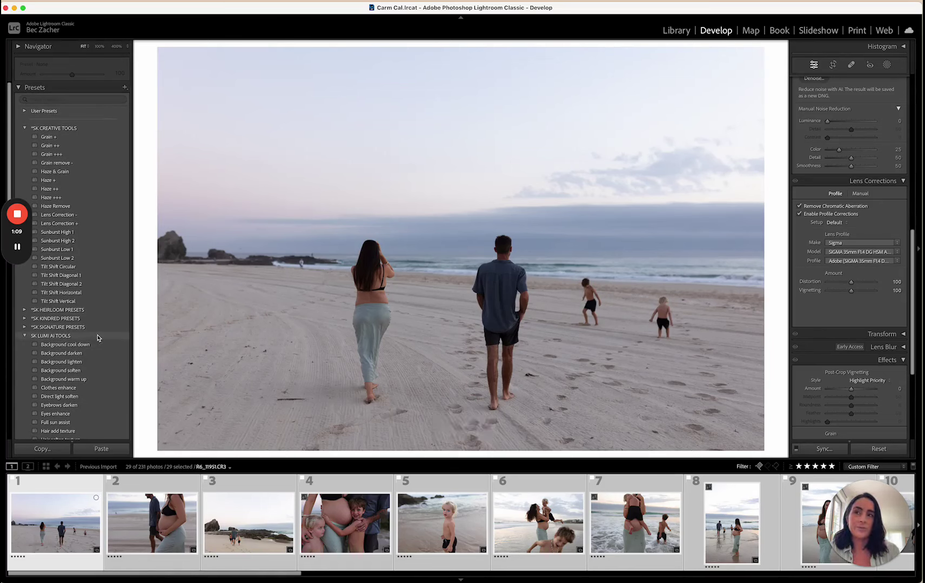
scroll(98, 337, "down", 5)
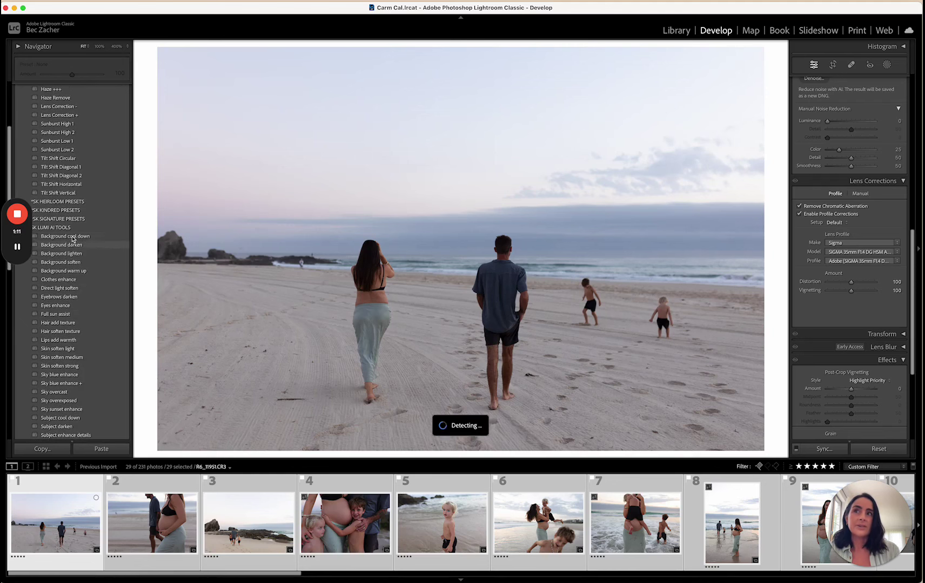
scroll(82, 346, "down", 5)
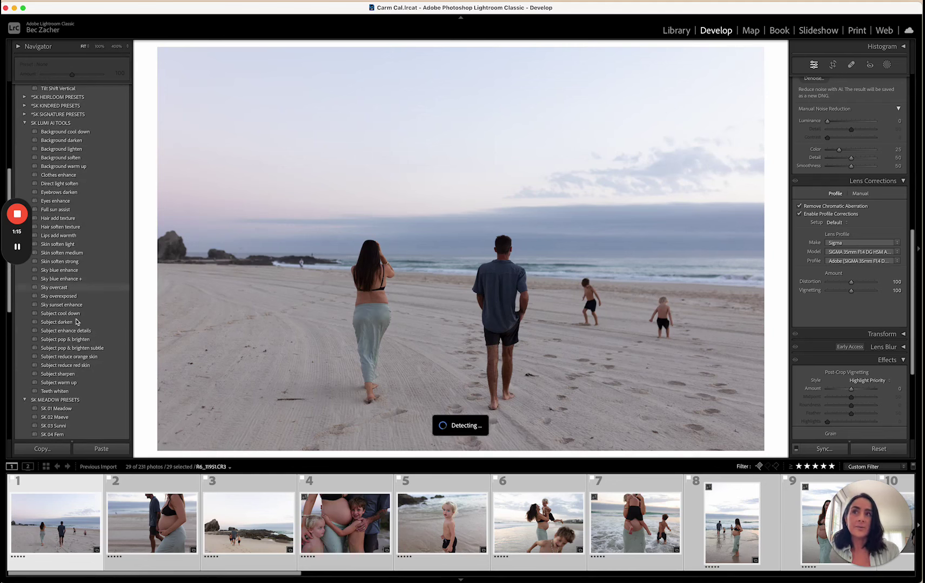
scroll(97, 336, "down", 5)
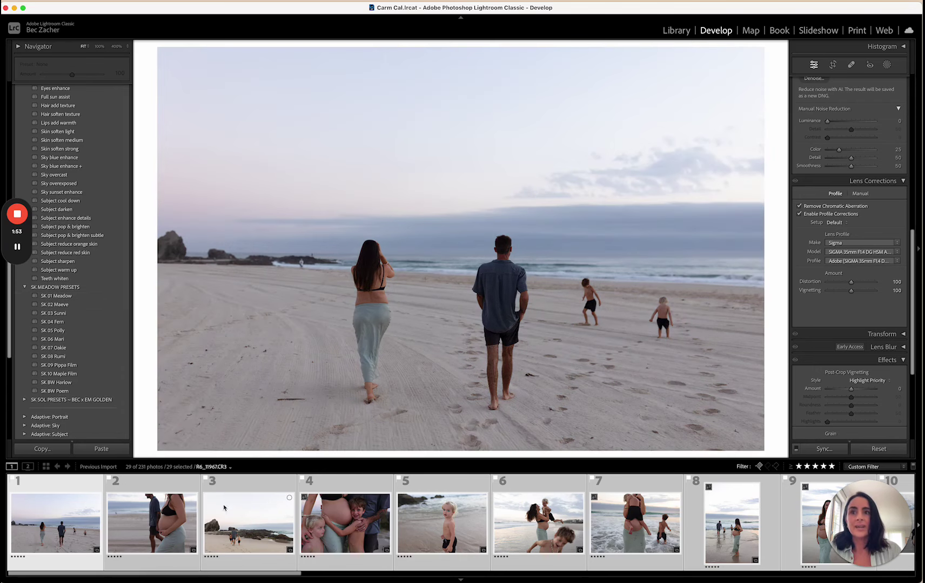
- Look over the selected beach session photos across the whole filmstrip to compare their lighting
scroll(354, 524, "right", 10)
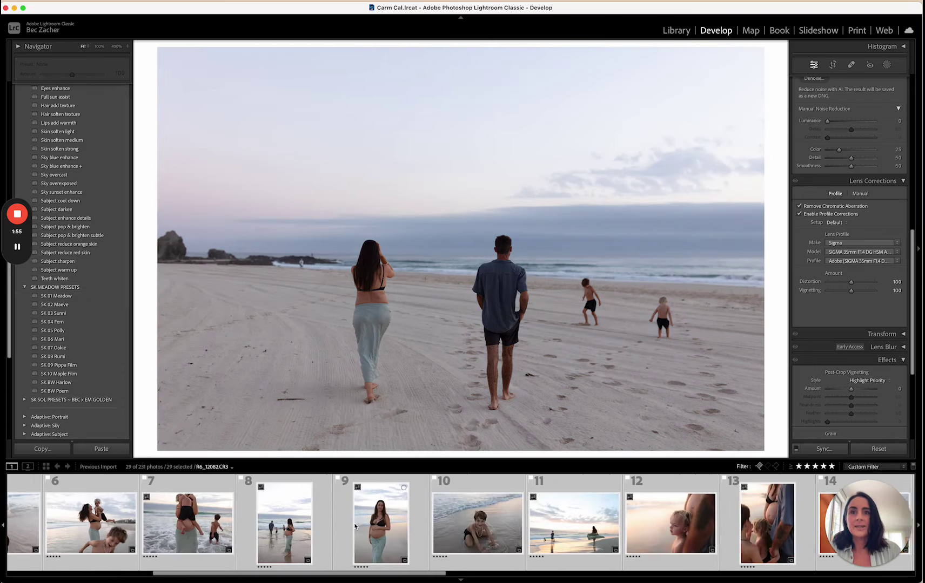
scroll(354, 523, "right", 2)
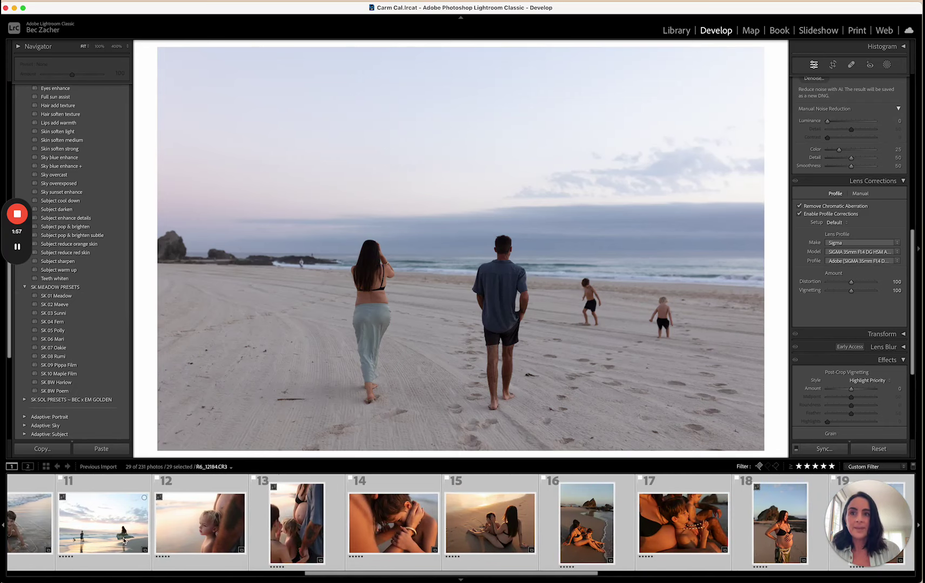
scroll(498, 519, "right", 1)
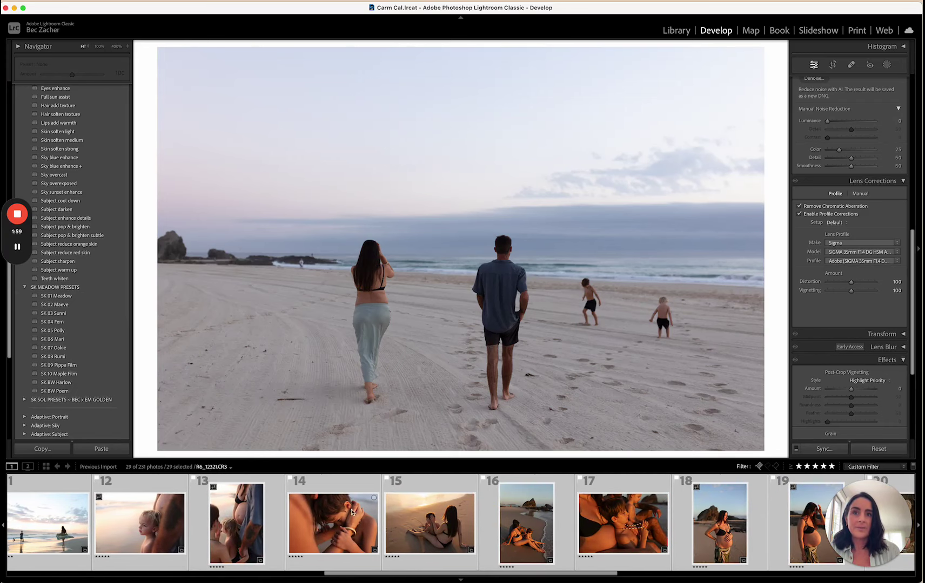
scroll(556, 538, "right", 1)
scroll(557, 537, "right", 5)
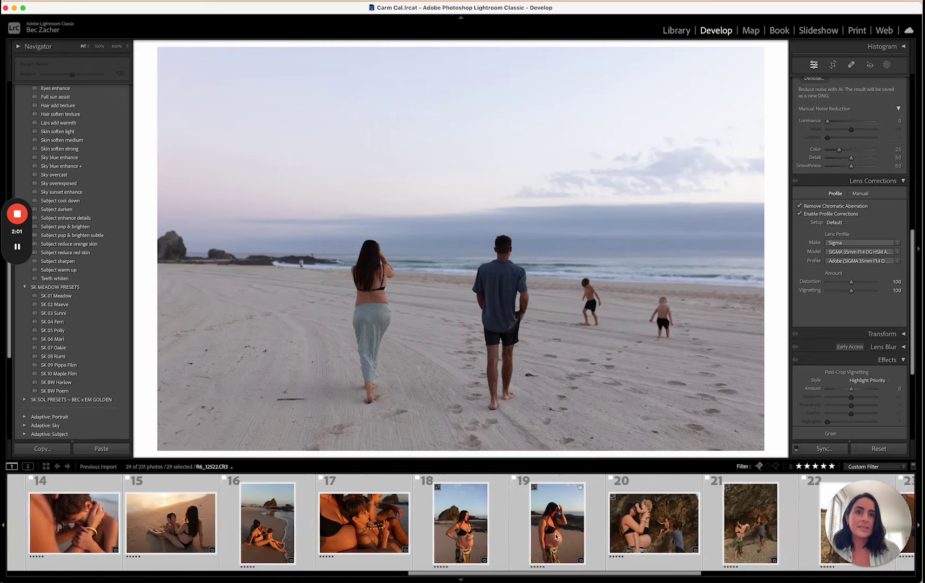
scroll(557, 538, "right", 6)
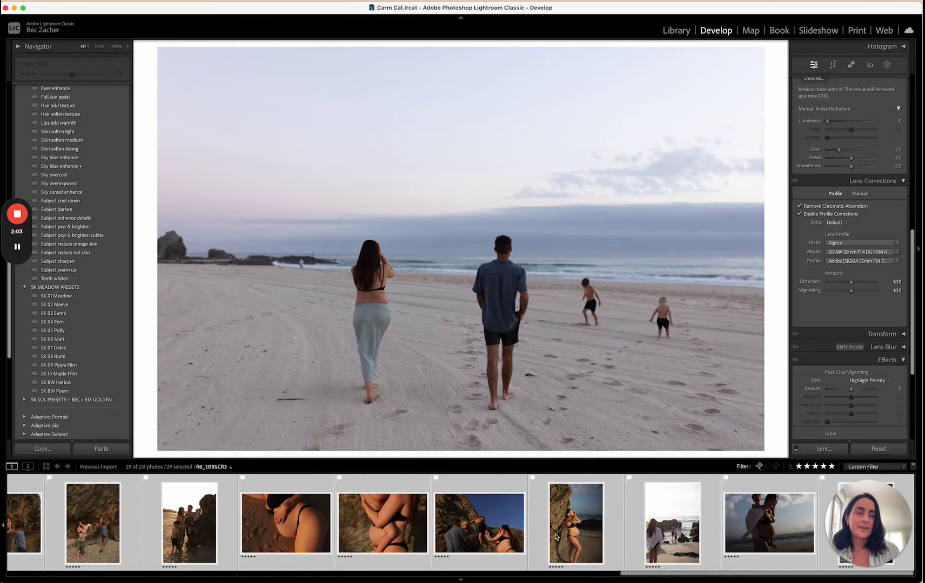
scroll(570, 534, "left", 1)
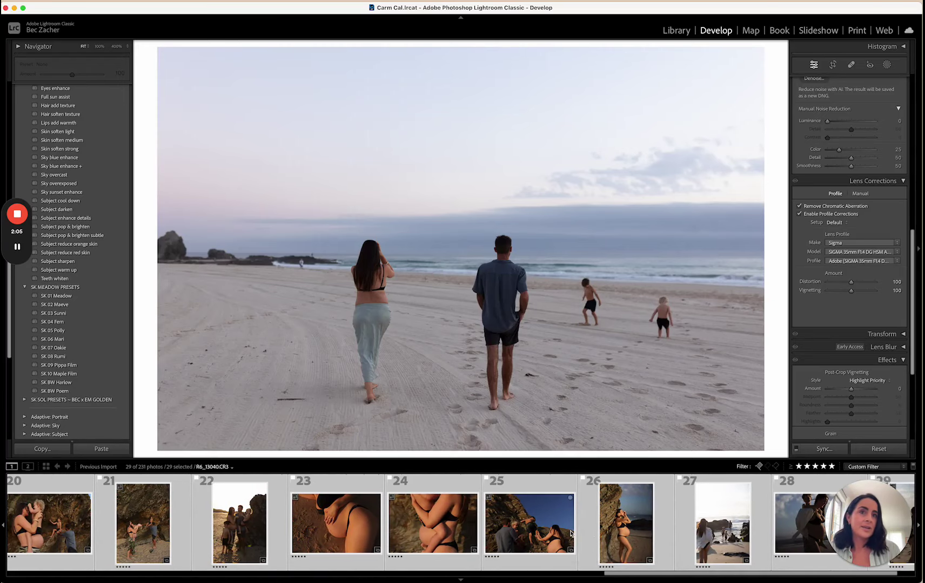
scroll(571, 534, "left", 20)
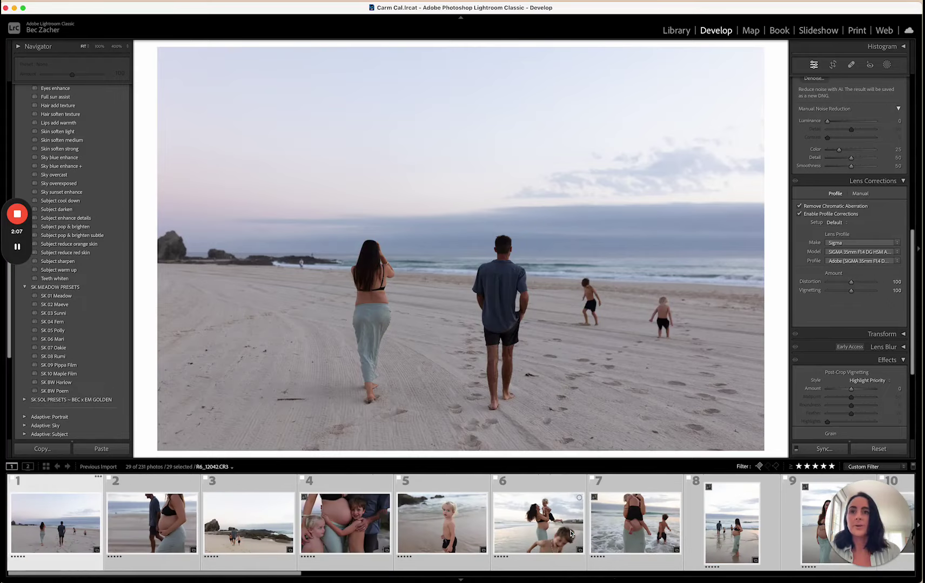
- Apply the SK 01 Meadow preset to the first beach photo and set its white balance temperature to 5,761
left_click(47, 529)
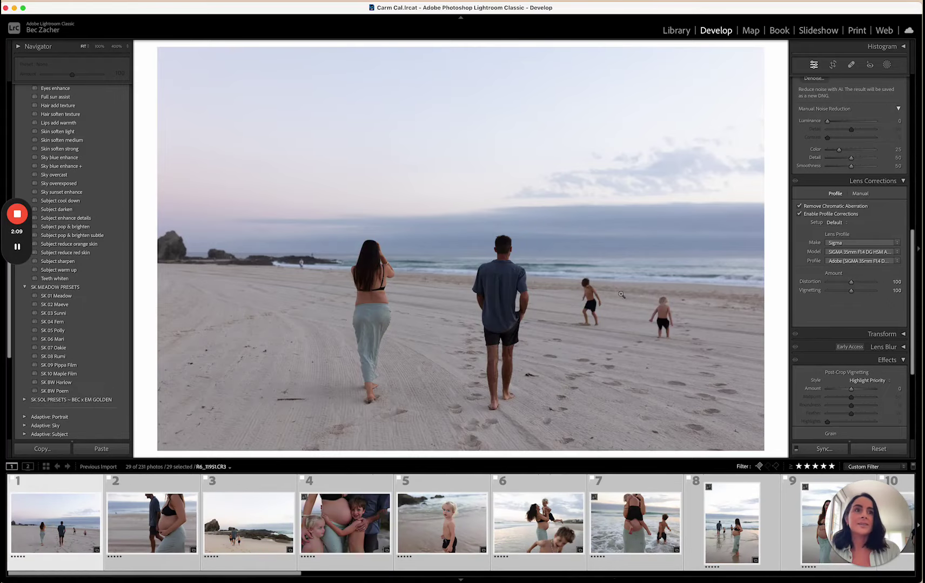
left_click(70, 297)
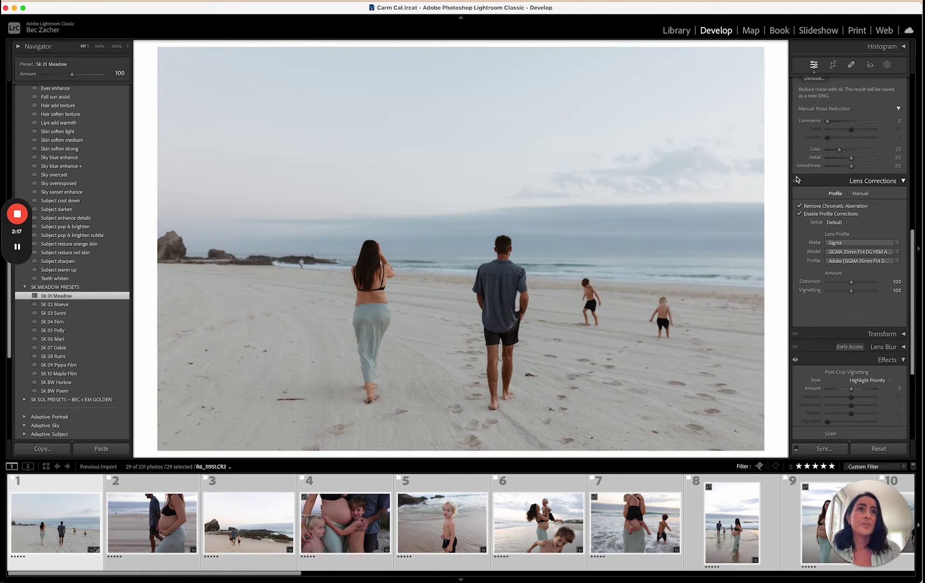
scroll(837, 129, "up", 10)
left_click_drag(844, 138, 846, 140)
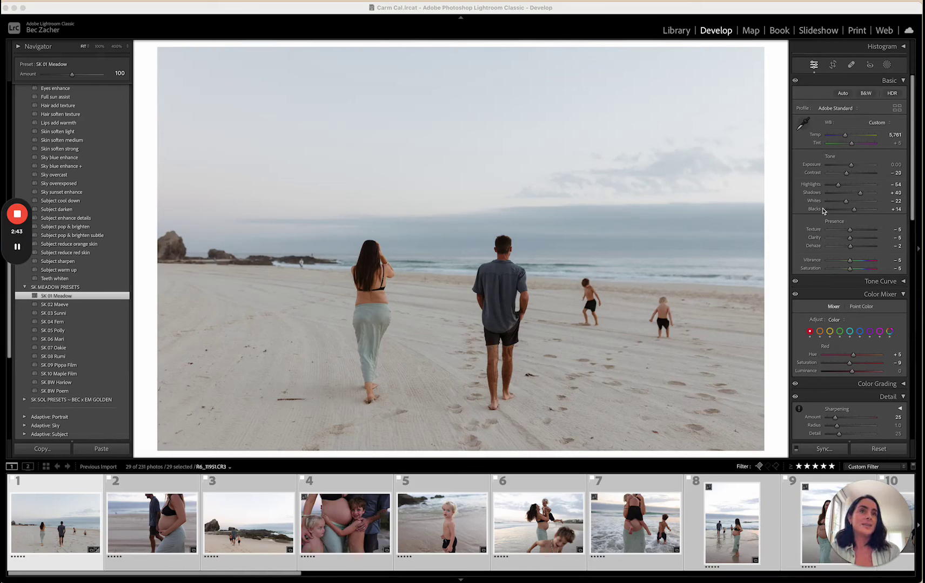
scroll(826, 194, "down", 10)
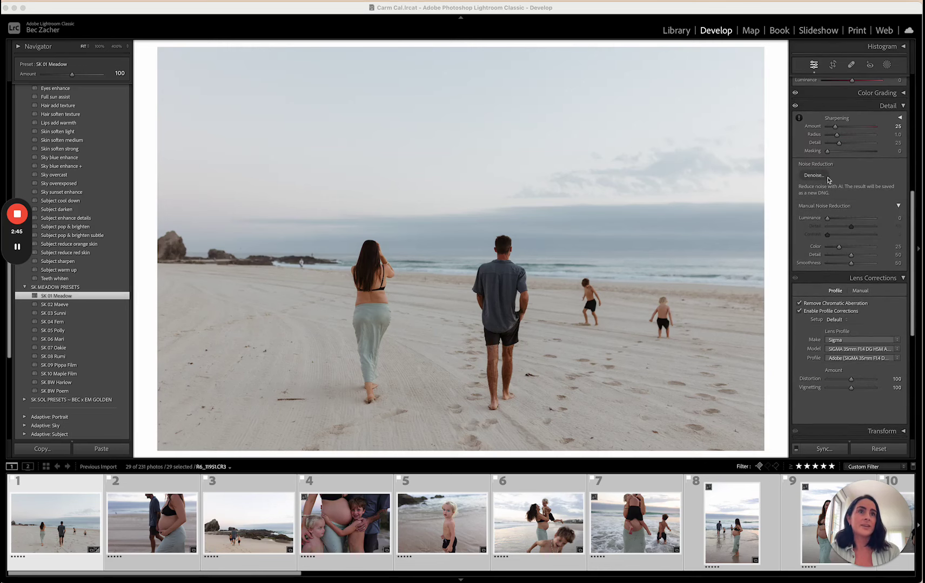
scroll(839, 297, "up", 8)
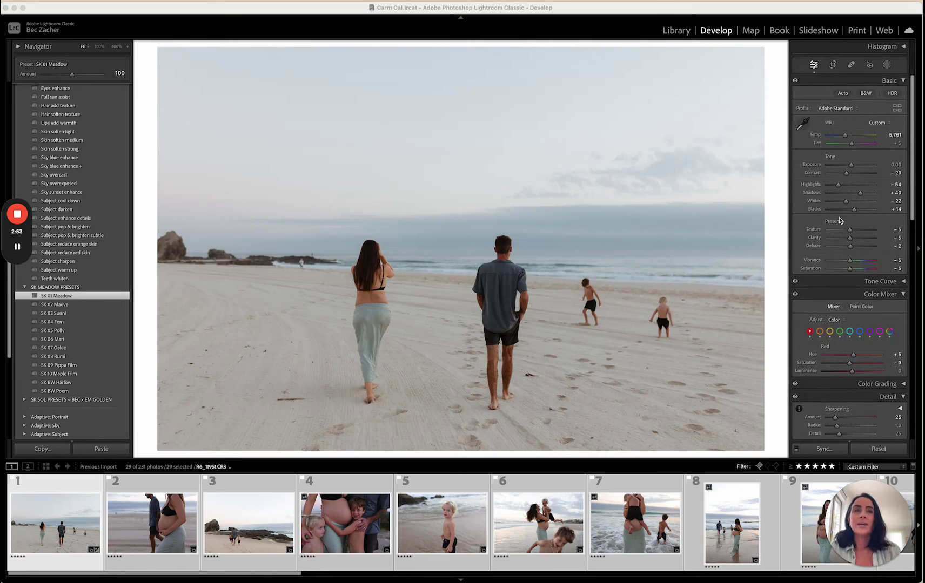
- Straighten the horizon of the first beach photo with a crop angle of 0.06
left_click(832, 64)
left_click(779, 73)
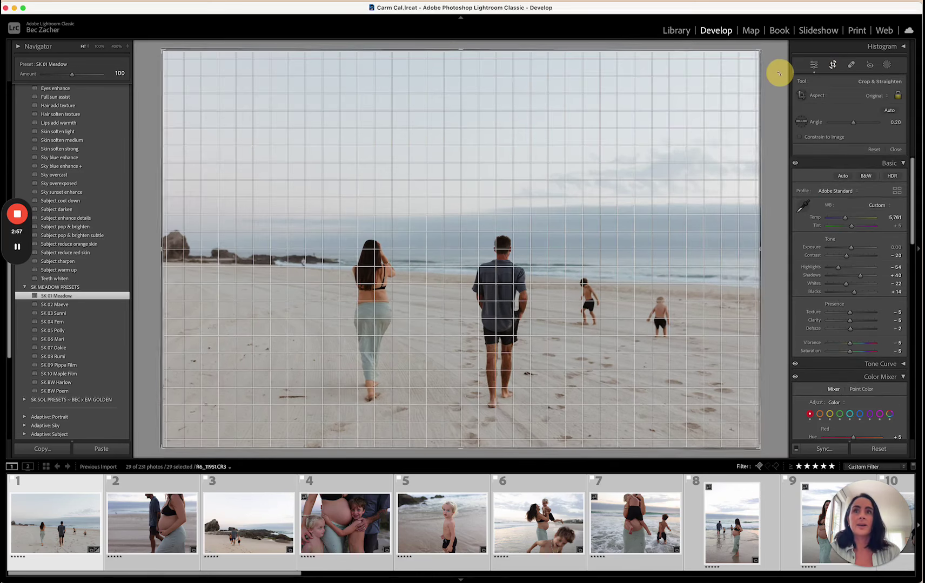
left_click_drag(778, 73, 779, 71)
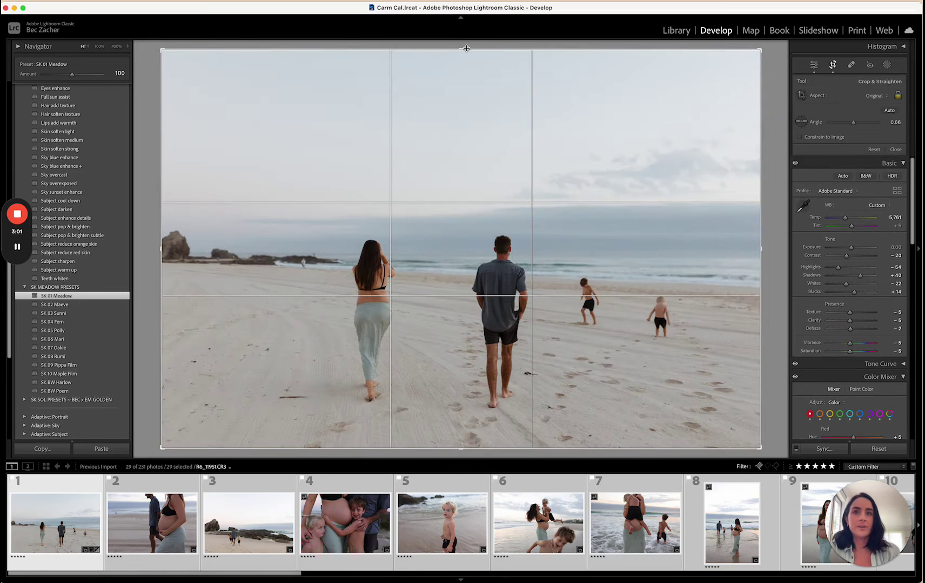
key("r")
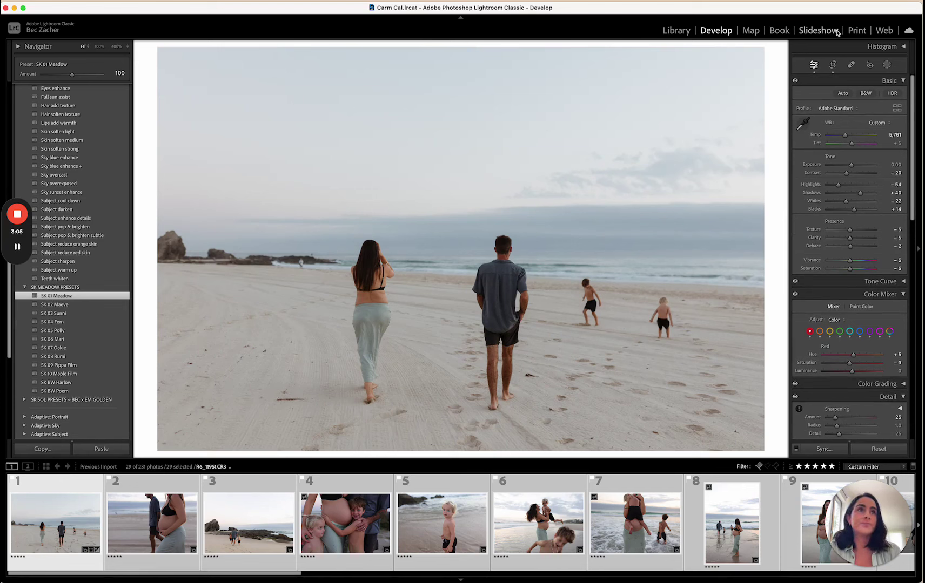
- Heal away the stick on the sand and the debris near the man's feet with a size 77 brush
left_click(851, 65)
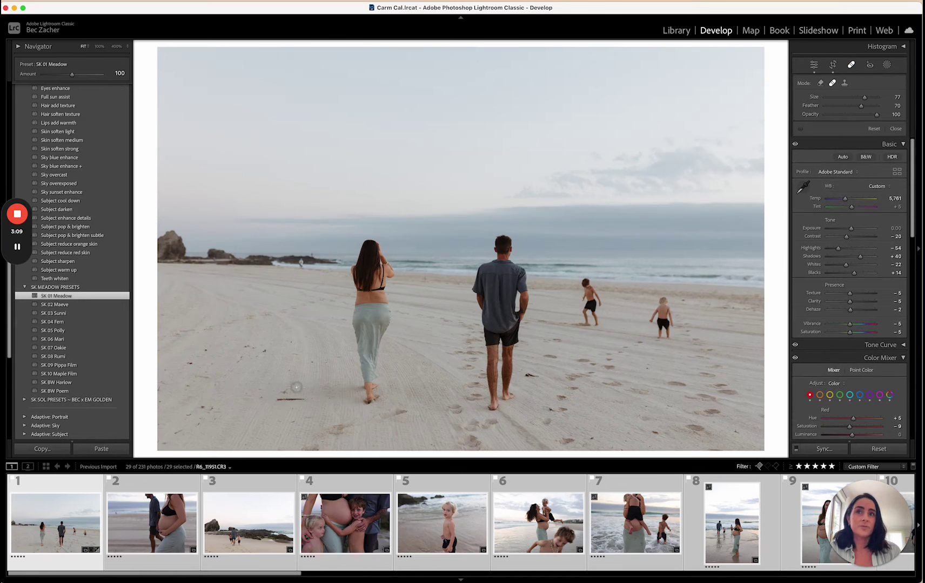
scroll(296, 387, "up", 1)
left_click(282, 399)
left_click_drag(282, 399, 275, 400)
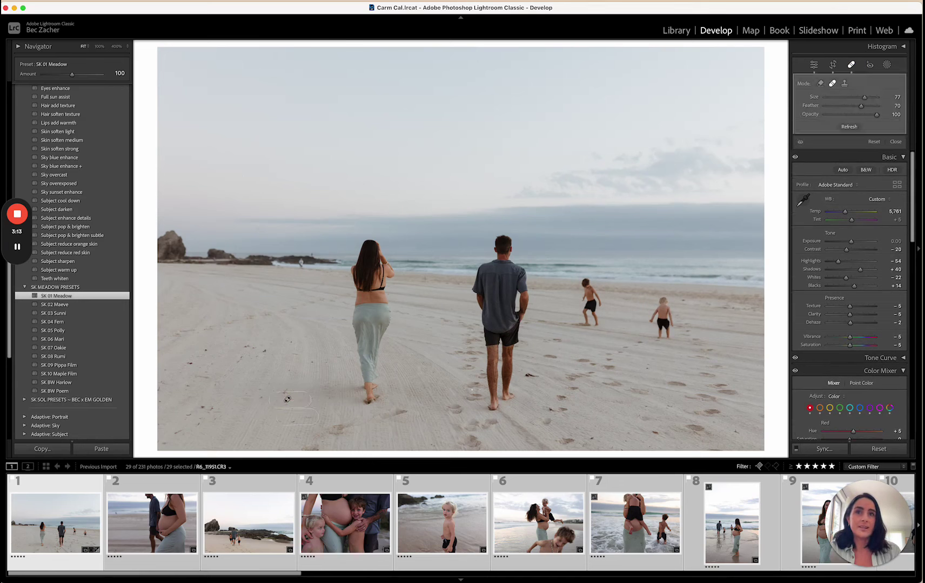
left_click(533, 376)
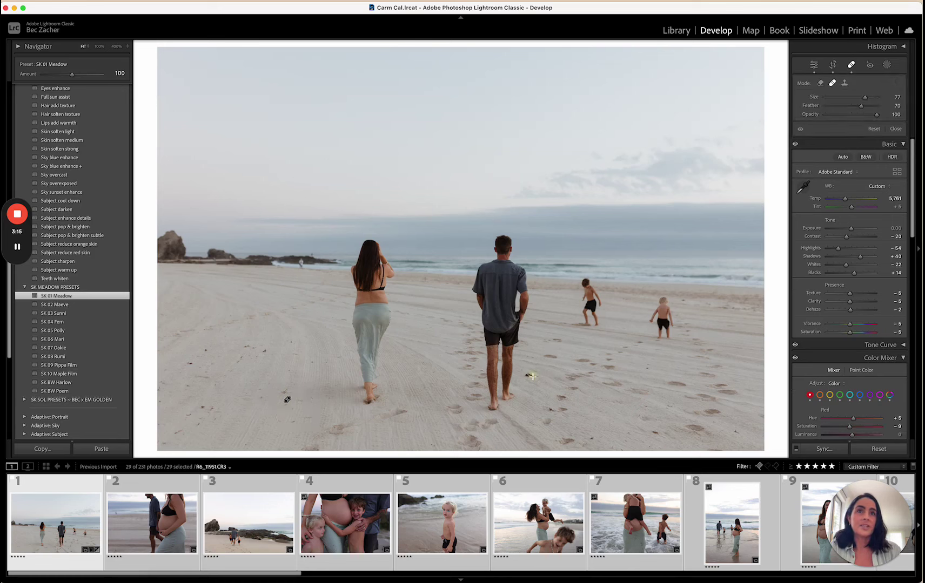
left_click_drag(546, 407, 533, 397)
key("q")
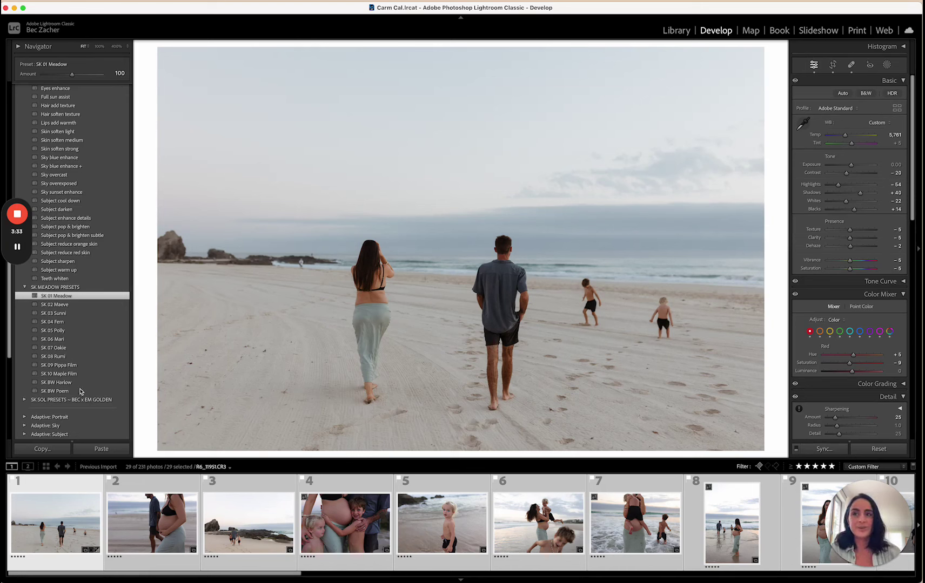
- Apply the SK 01 Meadow preset to the second photo, the pregnancy close-up, and set its exposure to +0.30
left_click(149, 520)
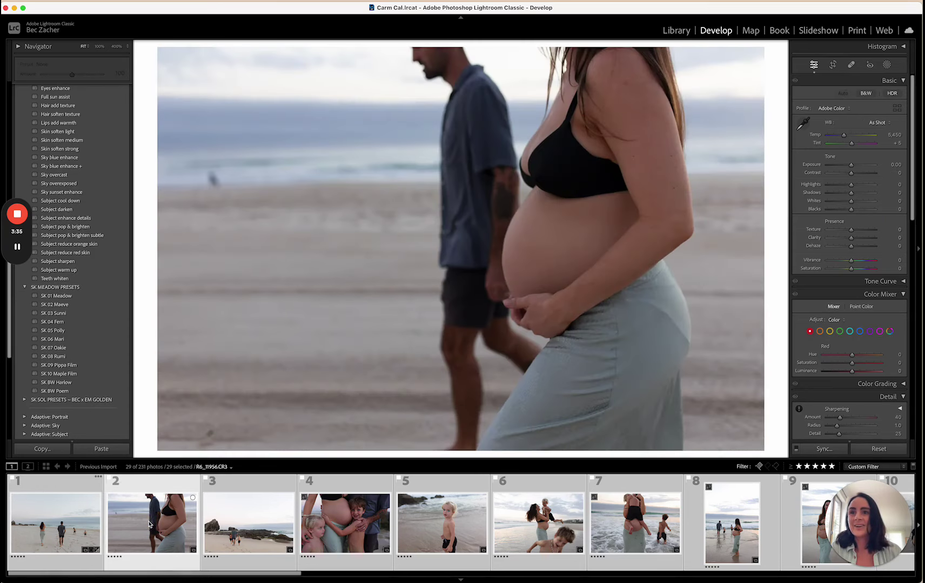
left_click(75, 296)
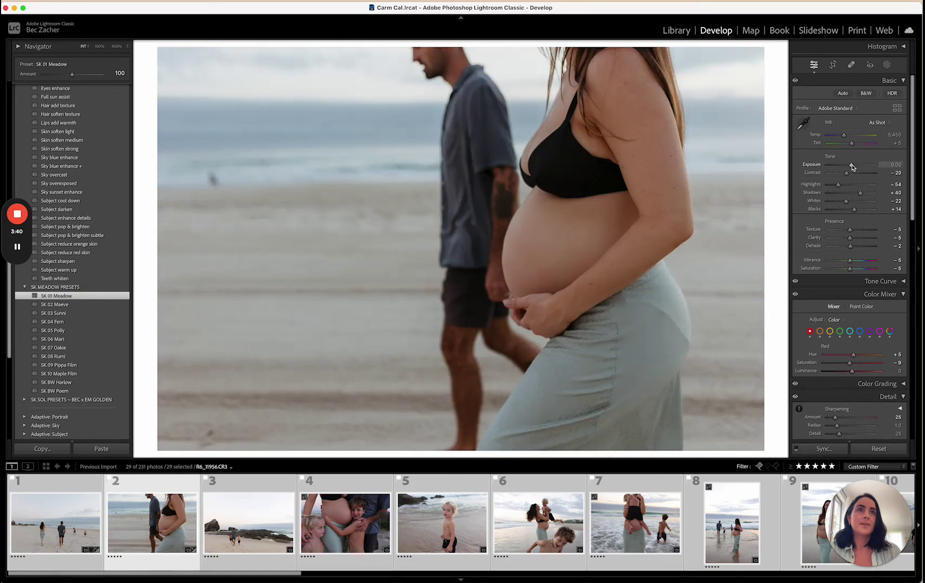
left_click_drag(852, 166, 852, 168)
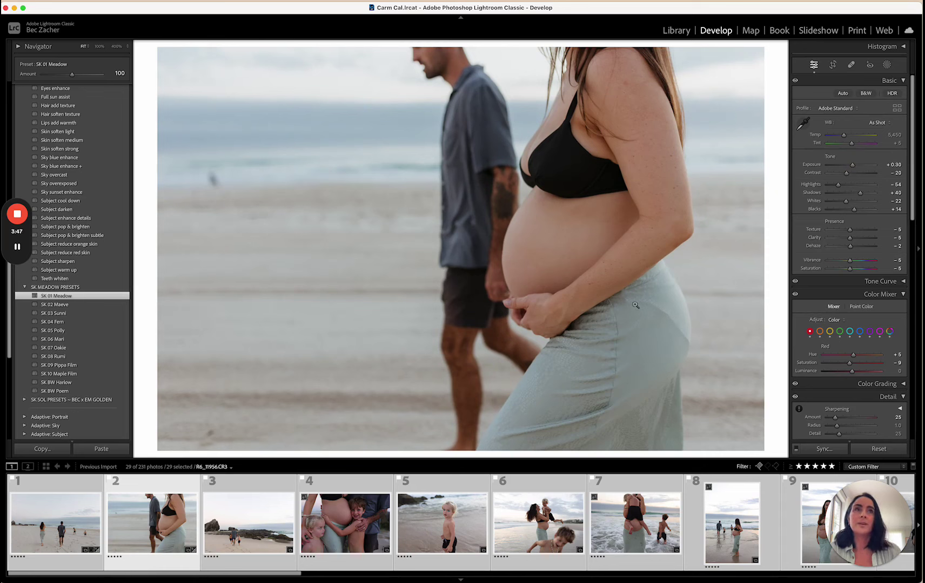
- Heal away the small distant figure at the waterline in the second photo with a size 78 brush
left_click(850, 64)
scroll(208, 181, "up", 2)
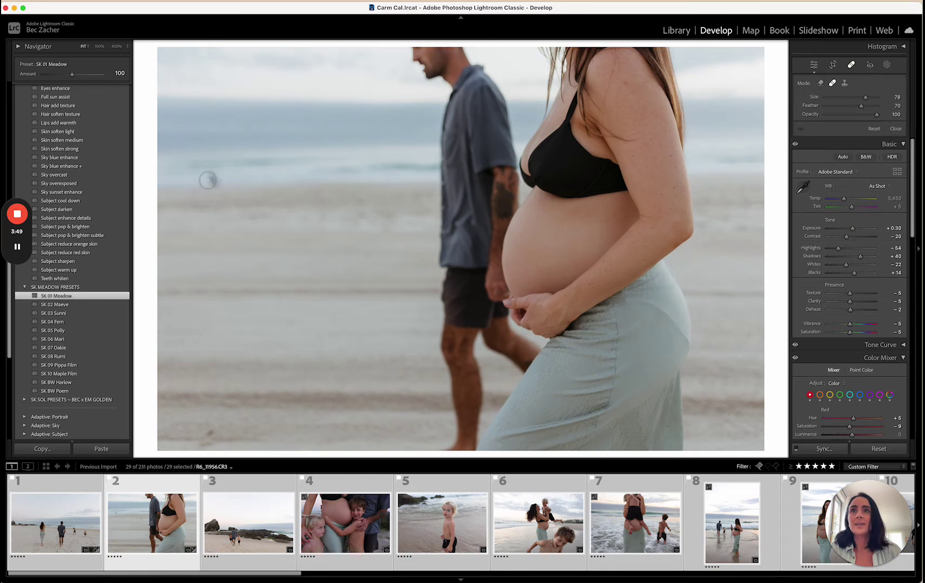
left_click(213, 179)
key("q")
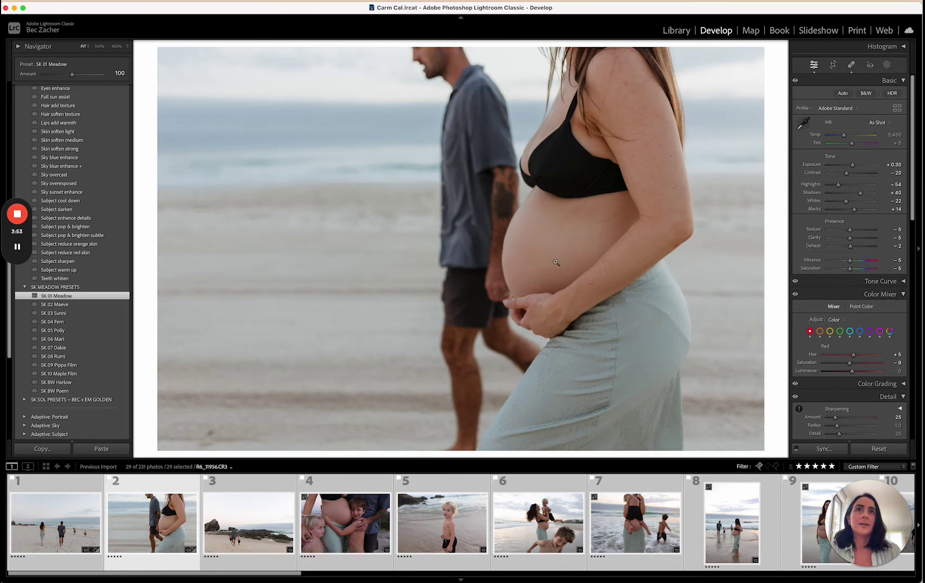
- Apply the SK 01 Meadow preset to the third photo, showing the father and two children near the rocks
left_click(263, 533)
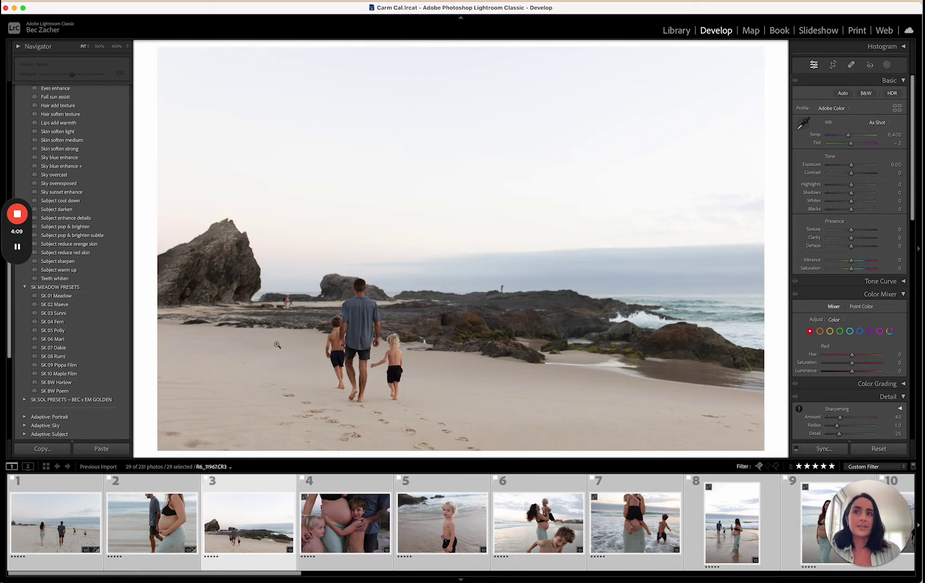
left_click(64, 296)
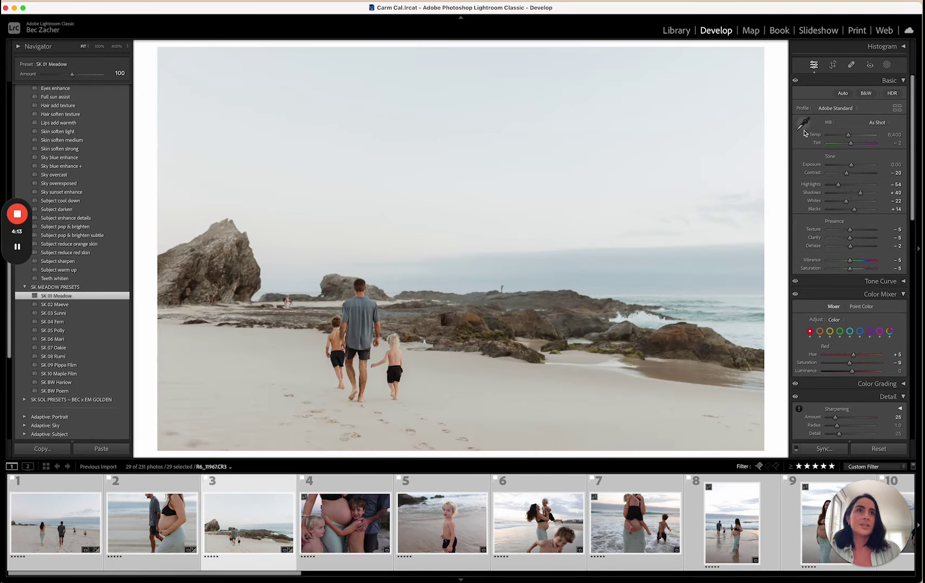
- Set the third photo's exposure to -0.35 and straighten it with a crop angle of 0.17
left_click_drag(851, 168, 850, 168)
left_click(832, 64)
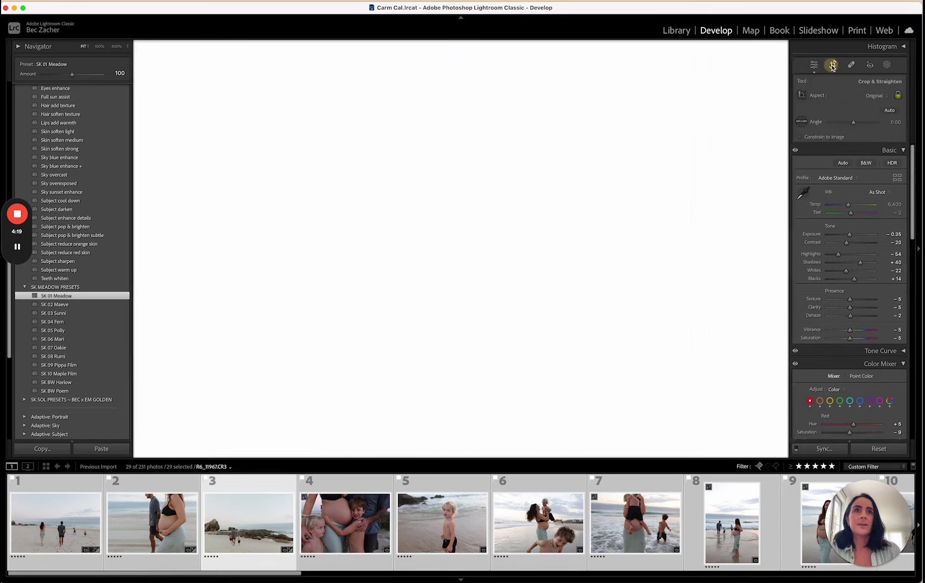
left_click_drag(778, 81, 779, 82)
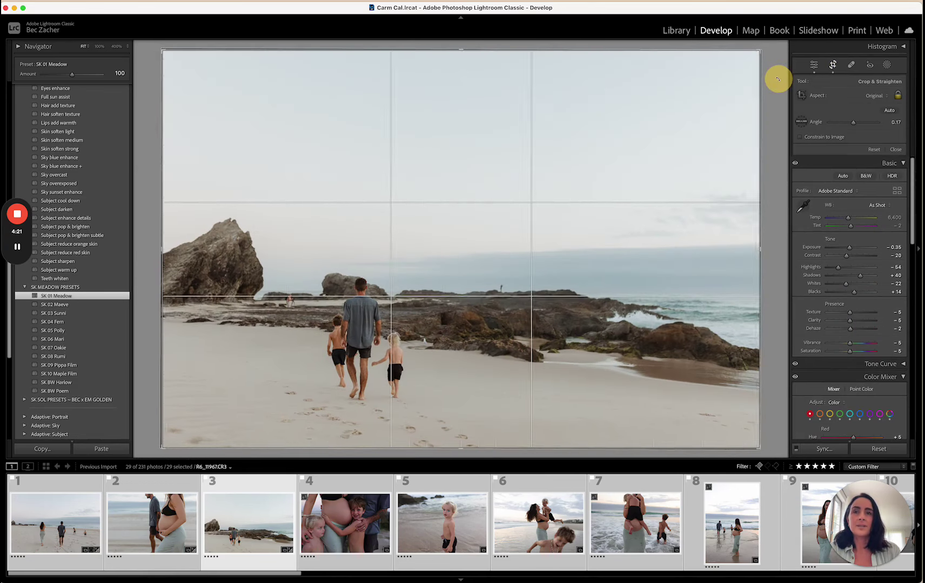
key("Return")
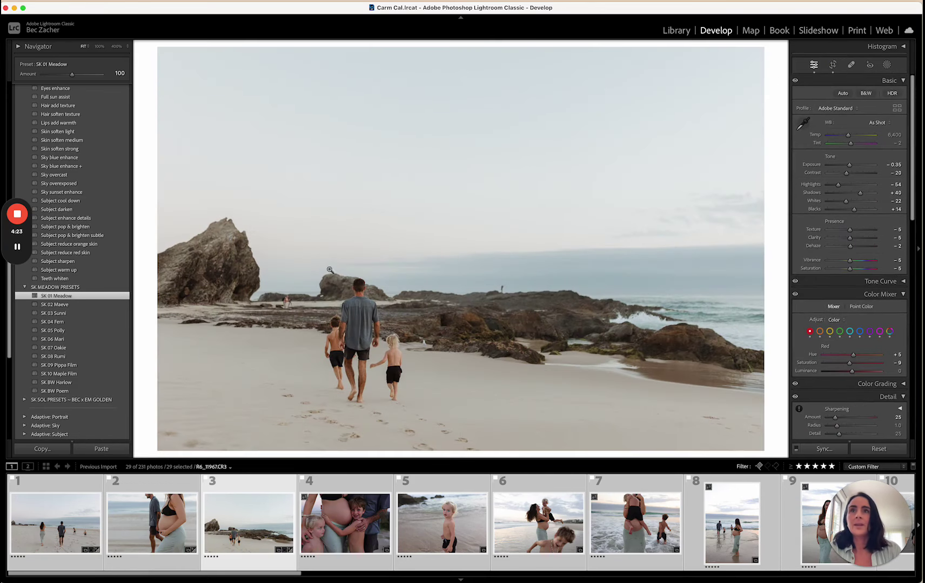
- Apply the SK 01 Meadow preset to the fourth photo, the children hugging the belly, and set its exposure to +0.50
left_click(72, 183)
scroll(73, 183, "up", 5)
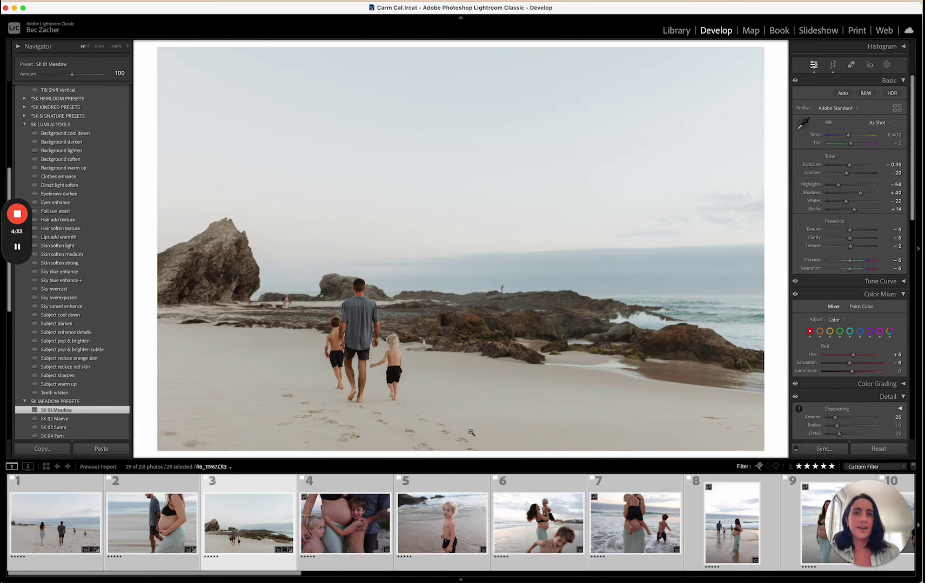
left_click(349, 544)
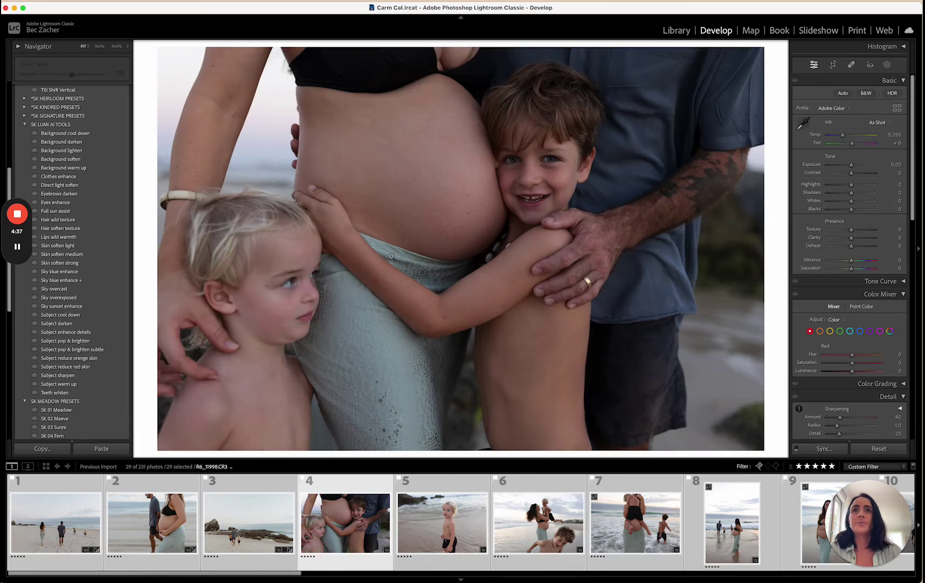
left_click(55, 411)
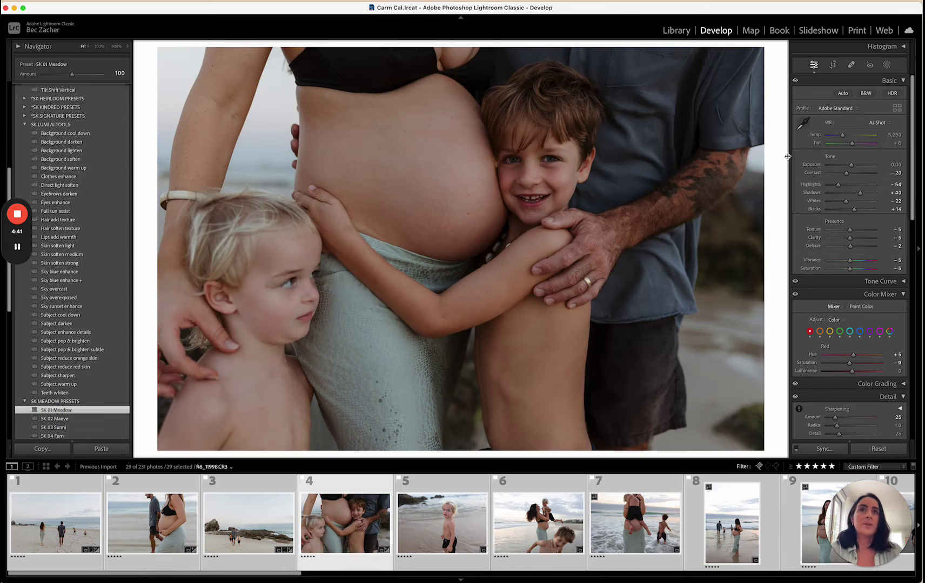
left_click(851, 167)
left_click_drag(850, 167, 851, 165)
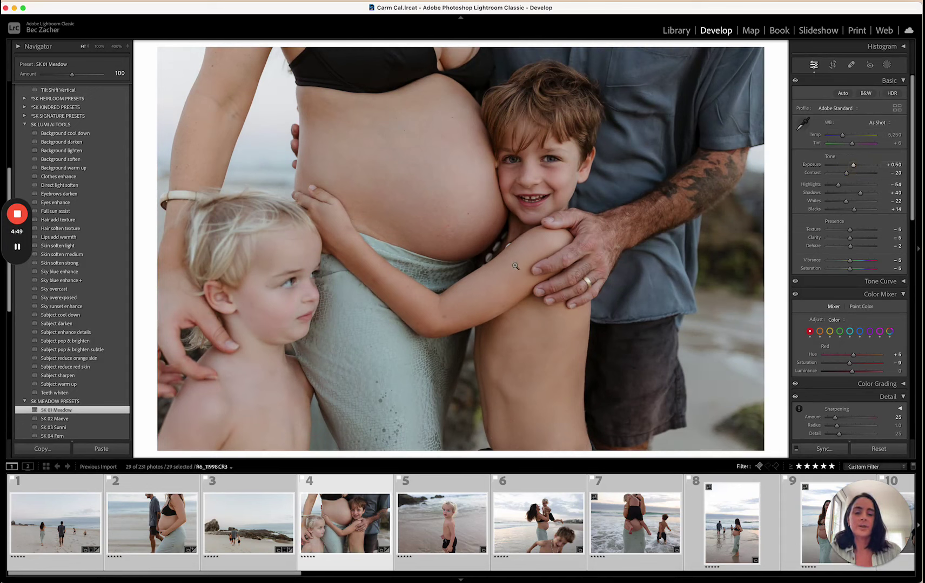
- Add a diagonal linear gradient mask from the photo's lower-left corner over the blond child and set its exposure to -0.30
key("m")
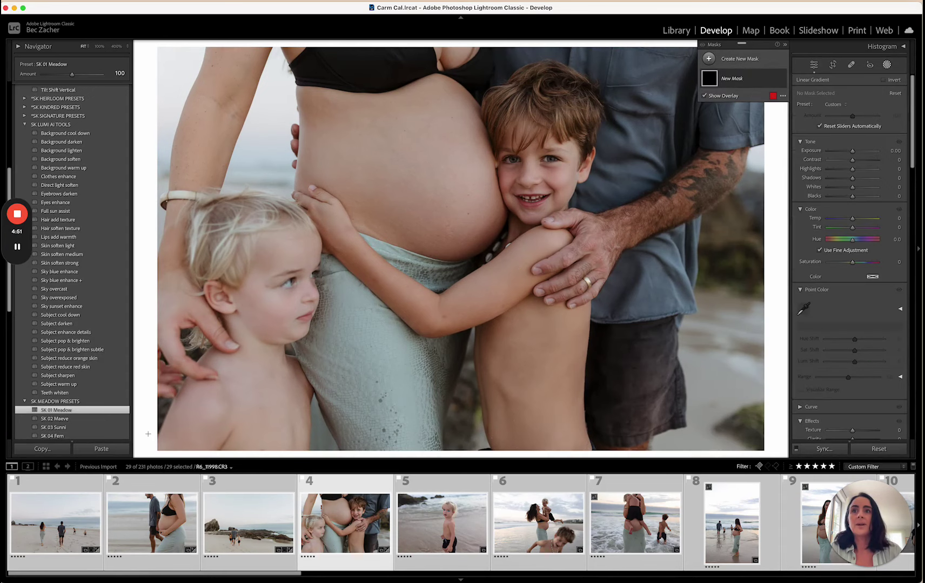
left_click_drag(150, 437, 490, 229)
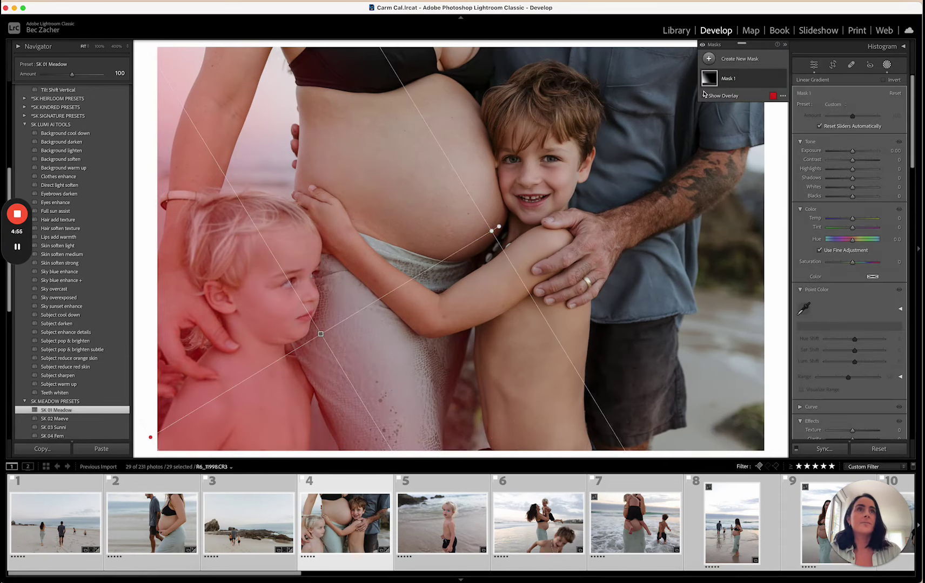
left_click_drag(853, 151, 851, 152)
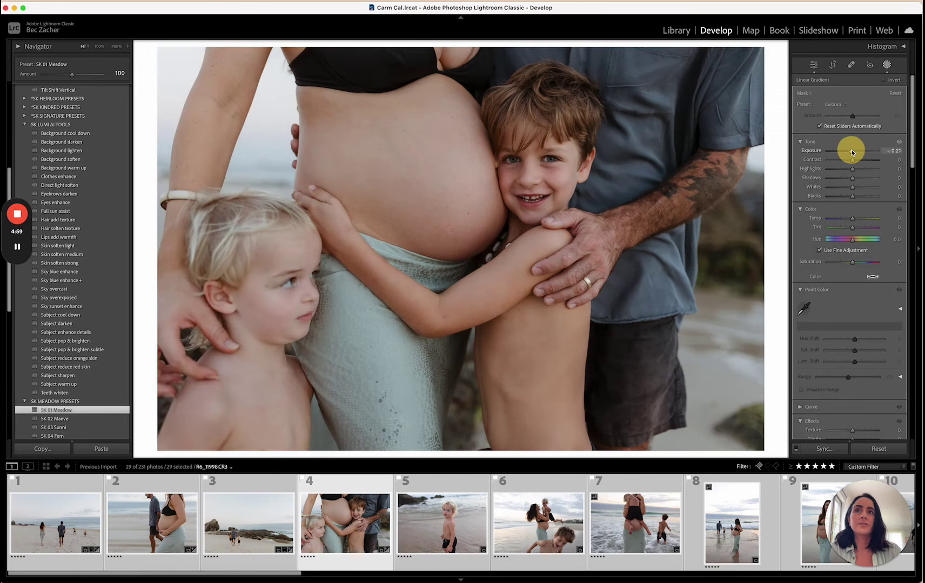
left_click_drag(852, 152, 851, 152)
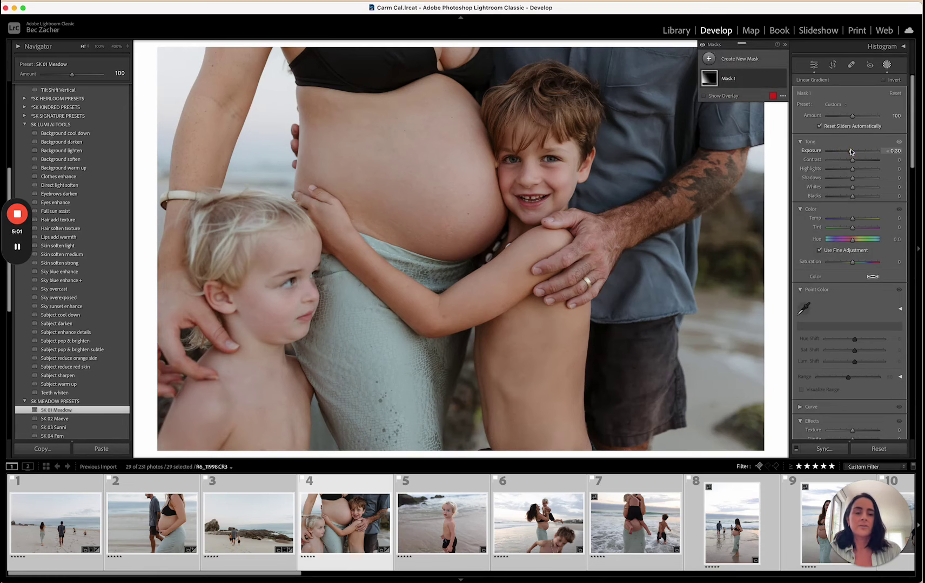
left_click(814, 65)
- Heal away the red mark beside the blond child's eye in the fourth photo
left_click(250, 285)
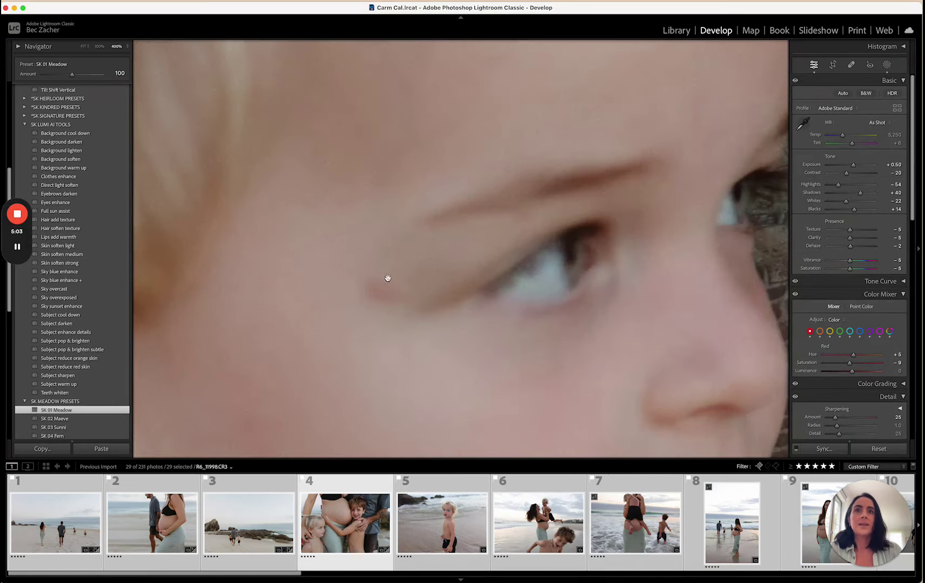
left_click(852, 65)
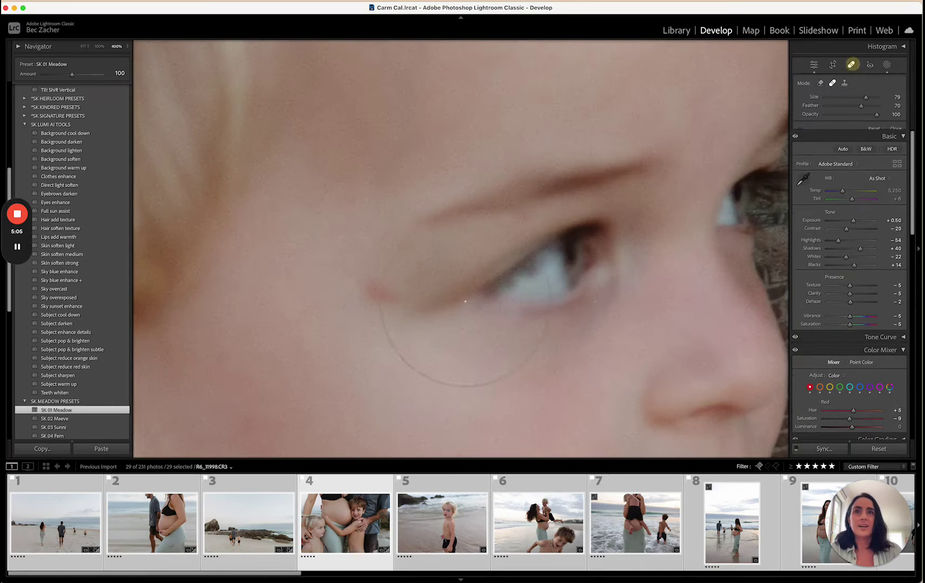
left_click(381, 292)
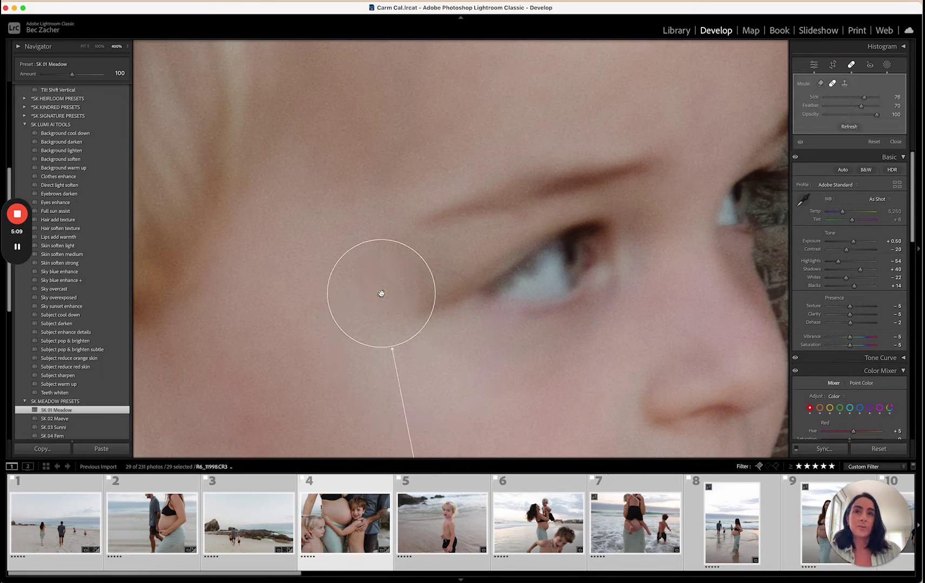
key("q")
left_click(381, 294)
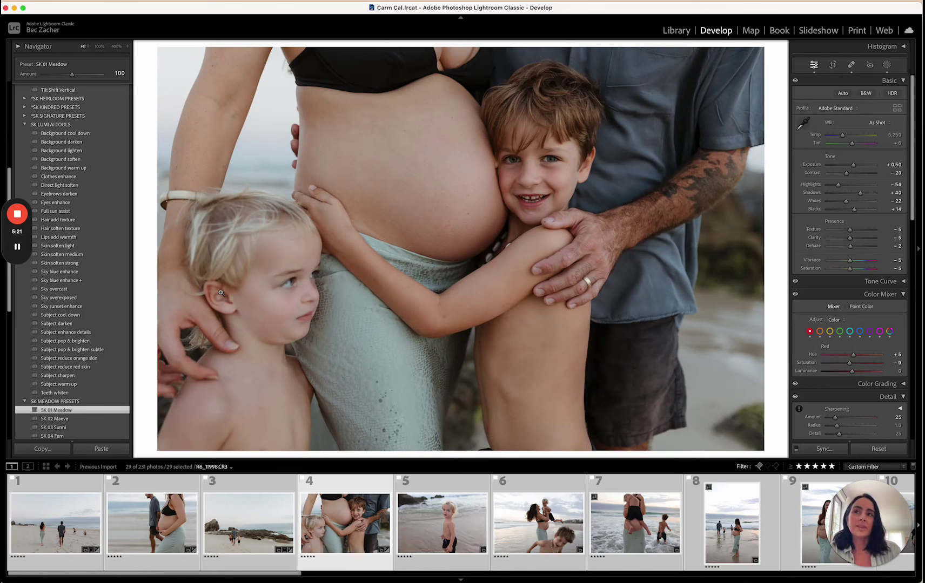
- Apply the Subject pop & brighten subtle preset to the fourth photo and toggle its mask's visibility to compare the effect
left_click(38, 325)
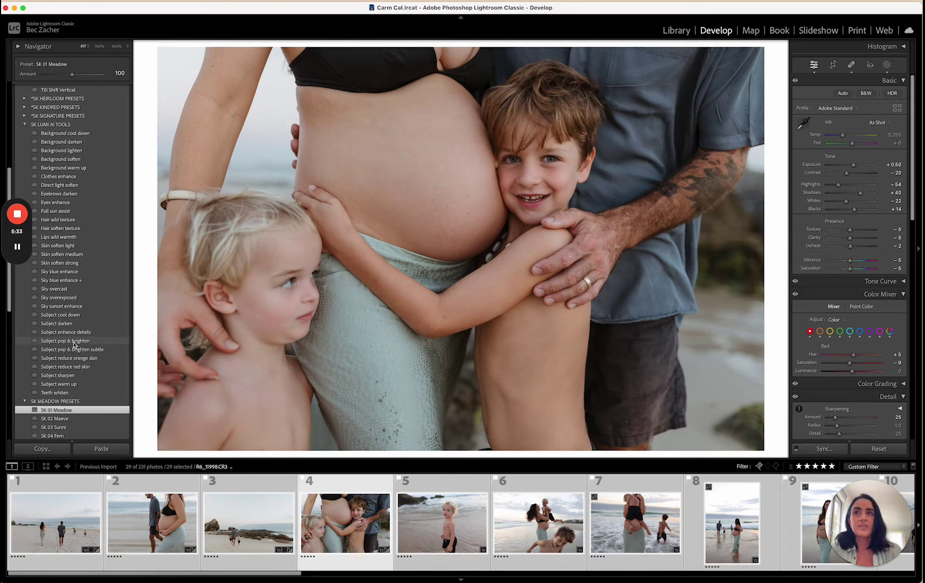
left_click(73, 351)
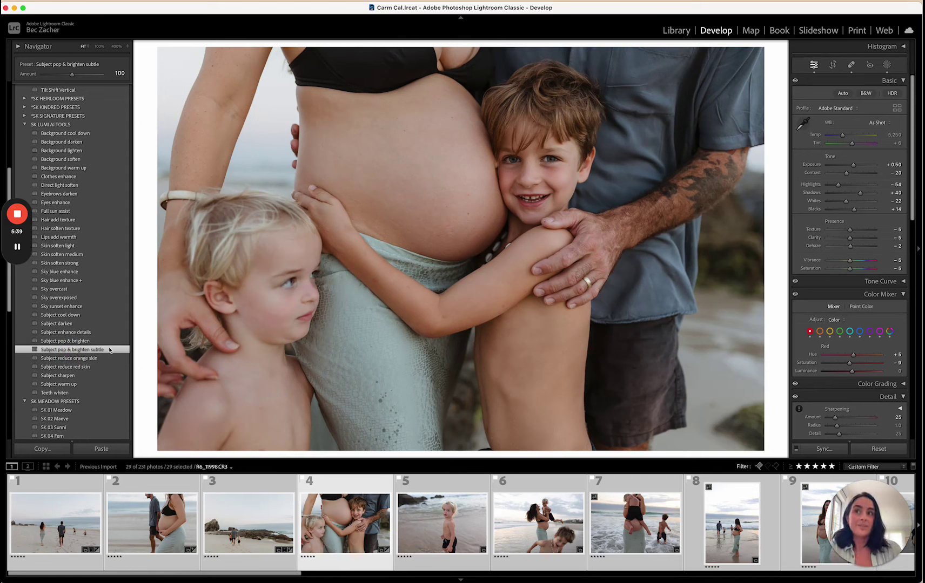
left_click(886, 65)
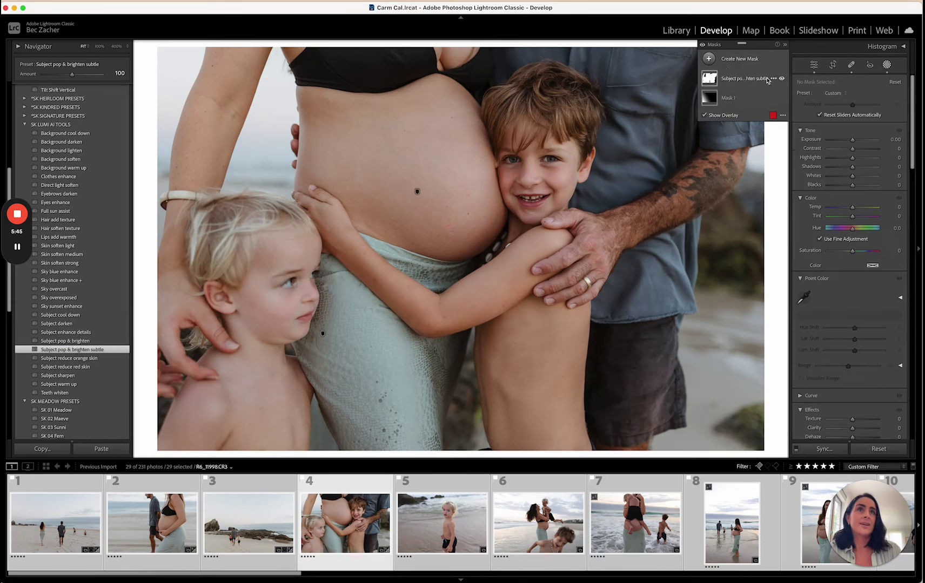
left_click(750, 80)
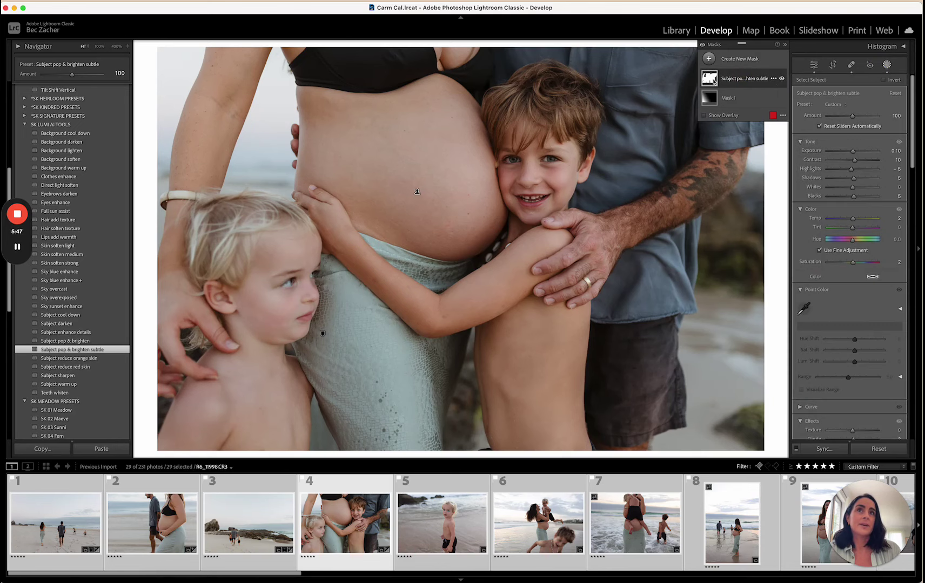
left_click(781, 79)
left_click(781, 79)
left_click(782, 79)
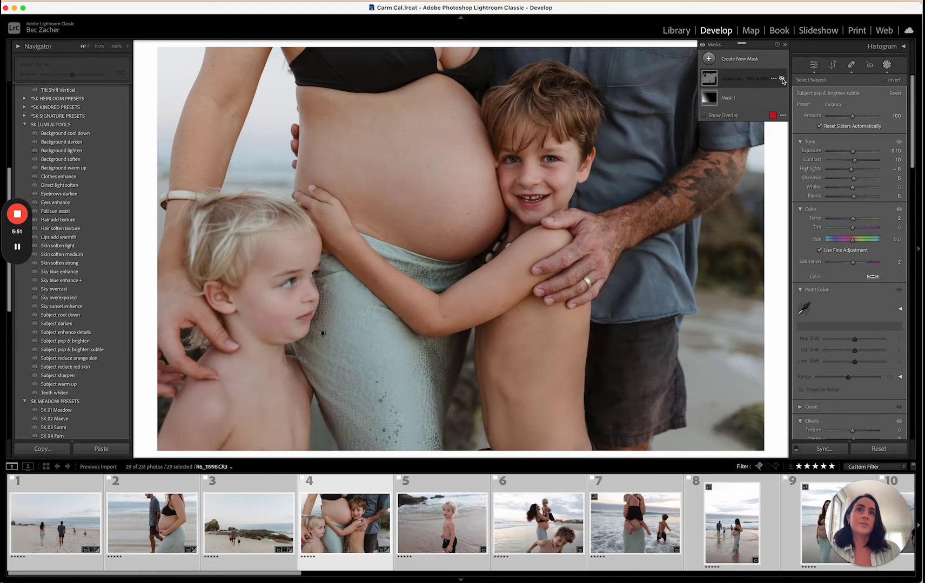
left_click(782, 79)
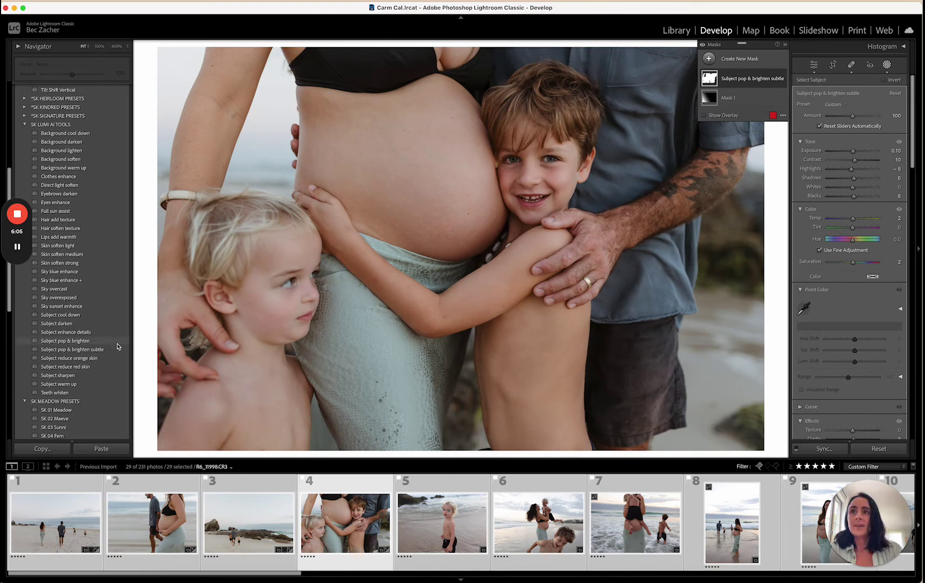
left_click(86, 333)
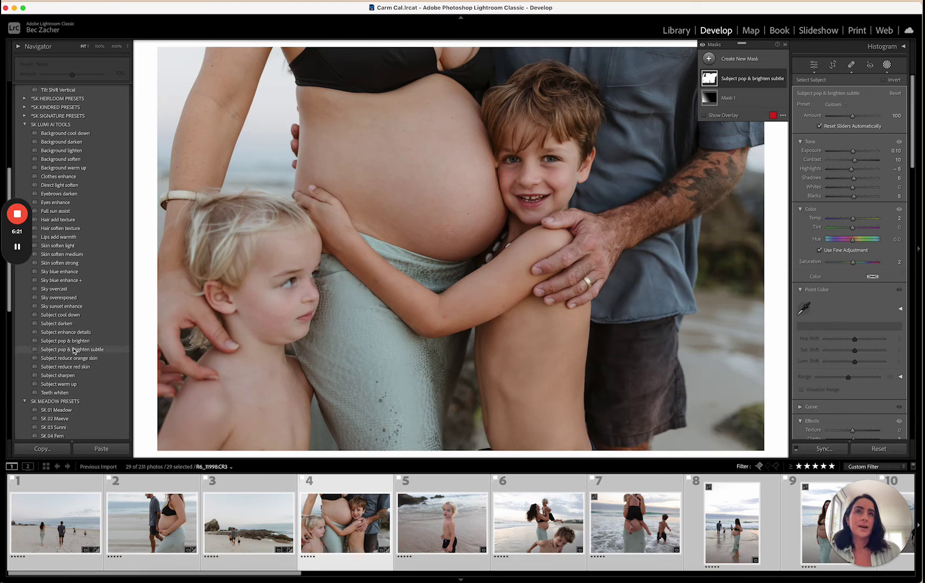
- Apply the SK 01 Meadow preset to the fifth photo, the toddler on the wet sand, and set its exposure to -0.20
left_click(454, 535)
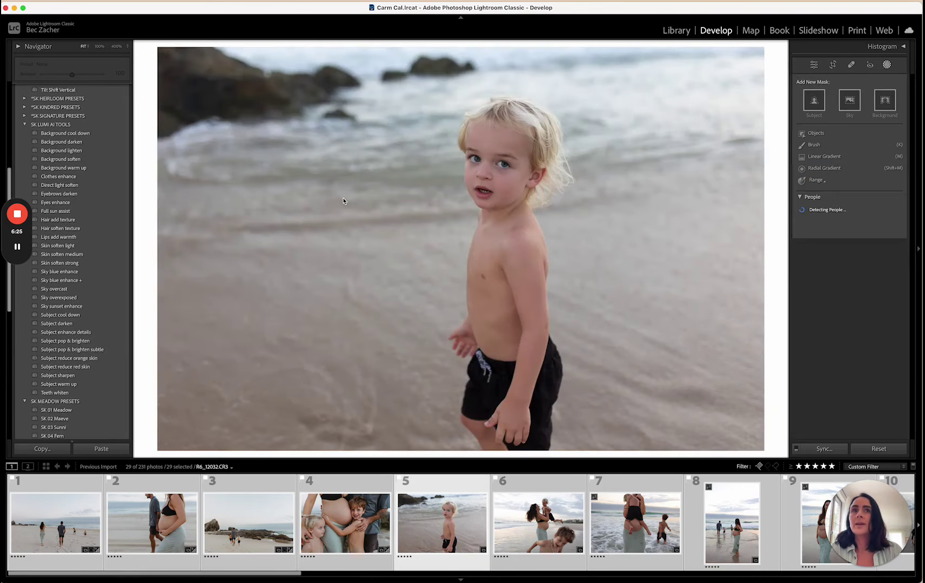
left_click(65, 410)
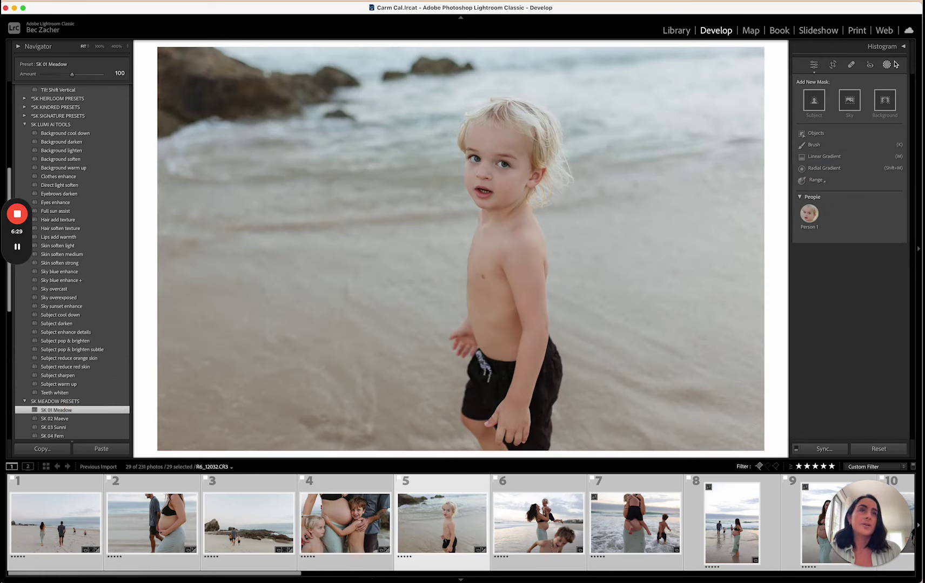
key("shift+w")
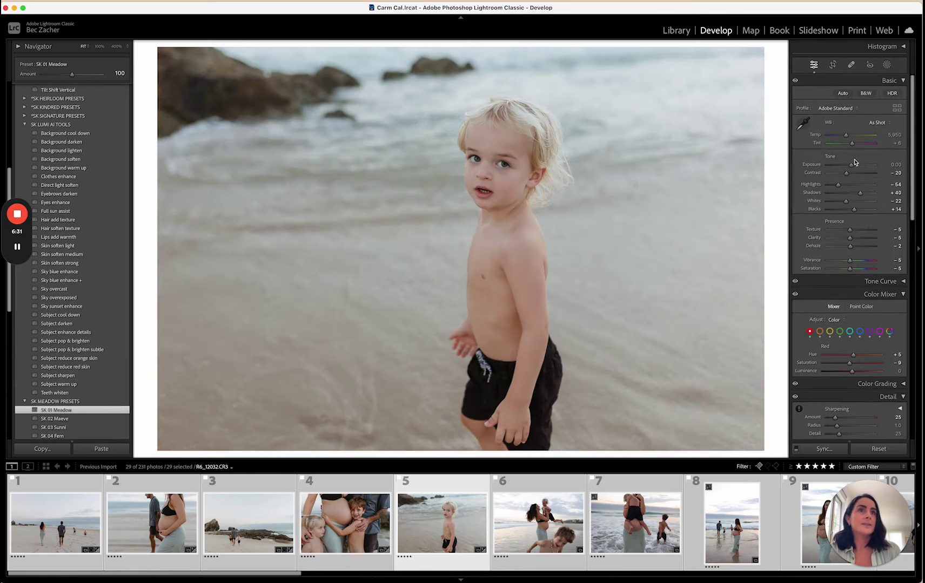
left_click_drag(853, 164, 850, 164)
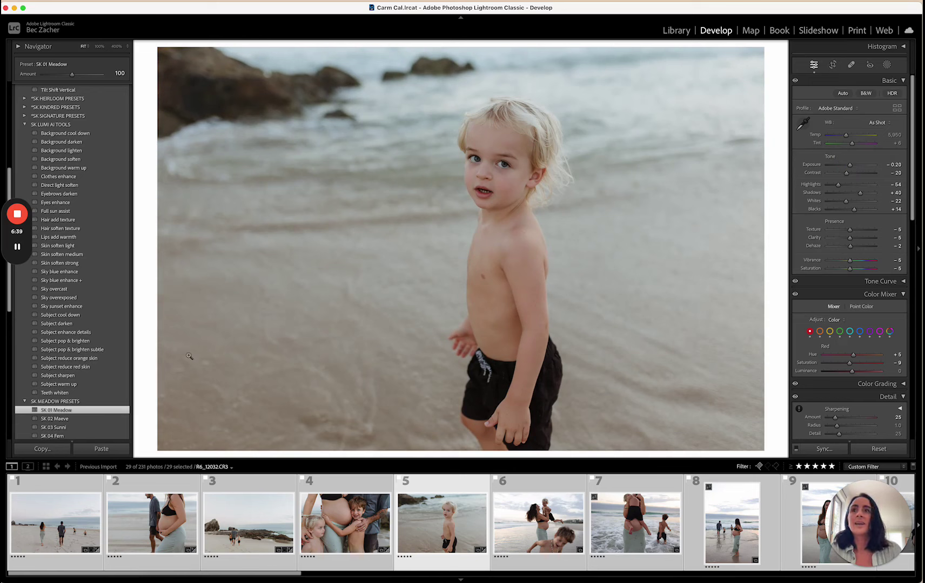
- Apply the Subject pop & brighten subtle and Subject enhance details presets to the fifth photo, and compare the Lips mask on and off
left_click(74, 349)
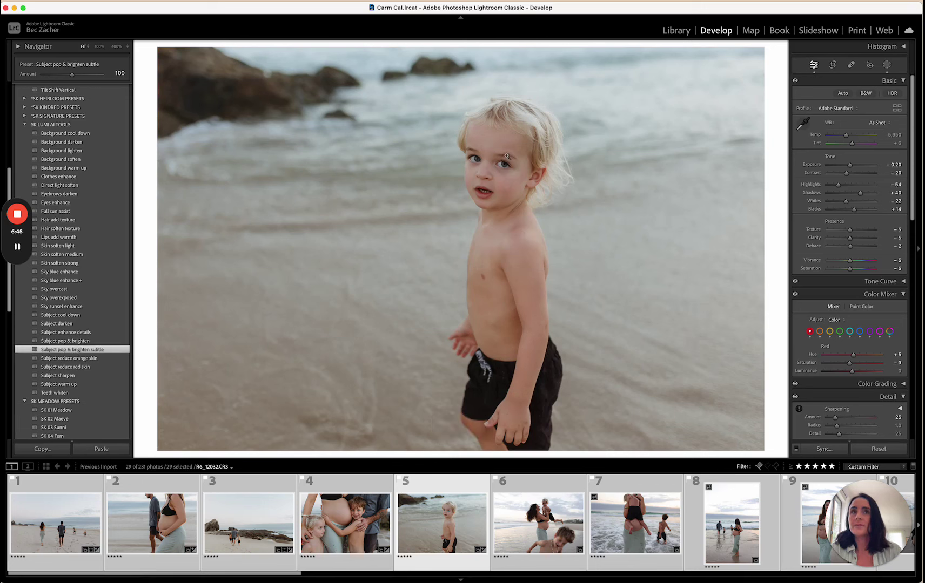
left_click(54, 334)
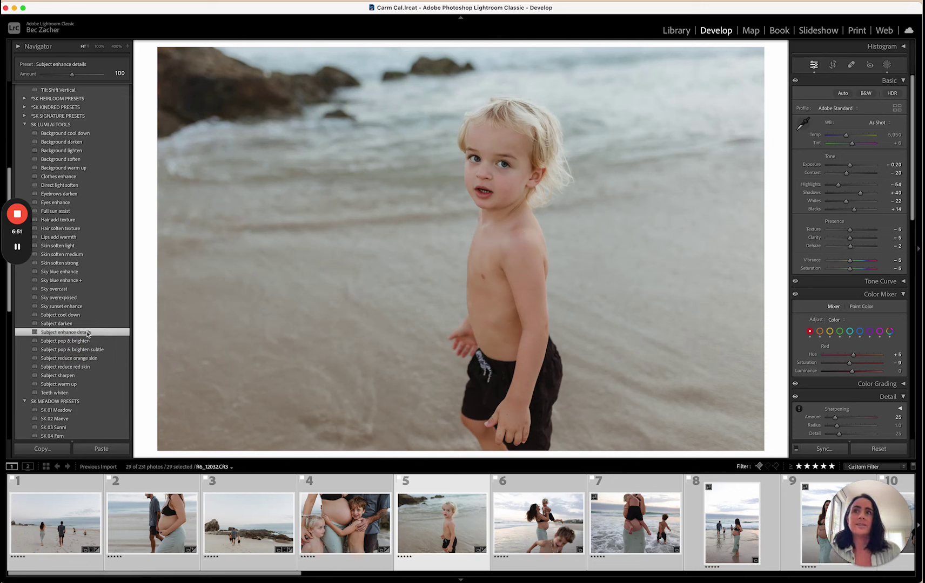
left_click(886, 65)
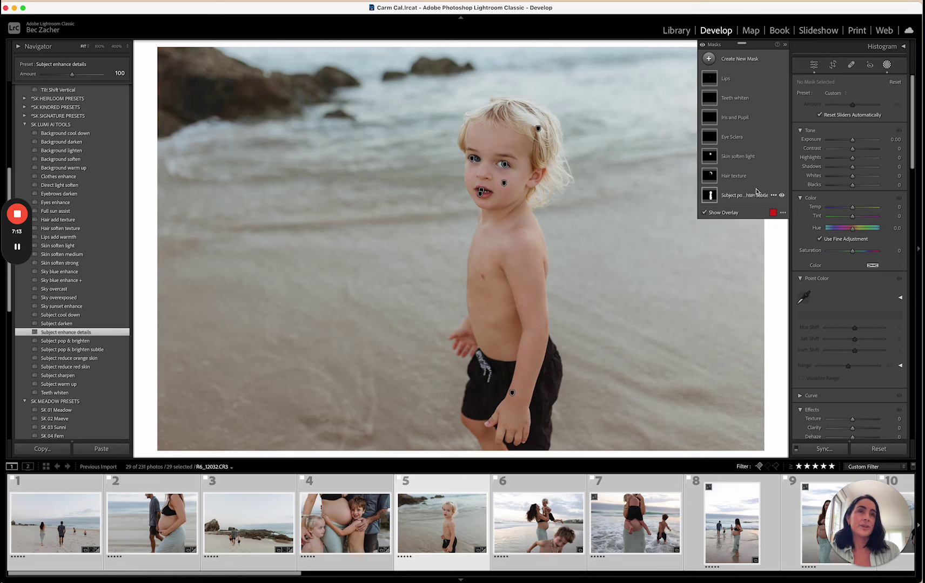
left_click(781, 79)
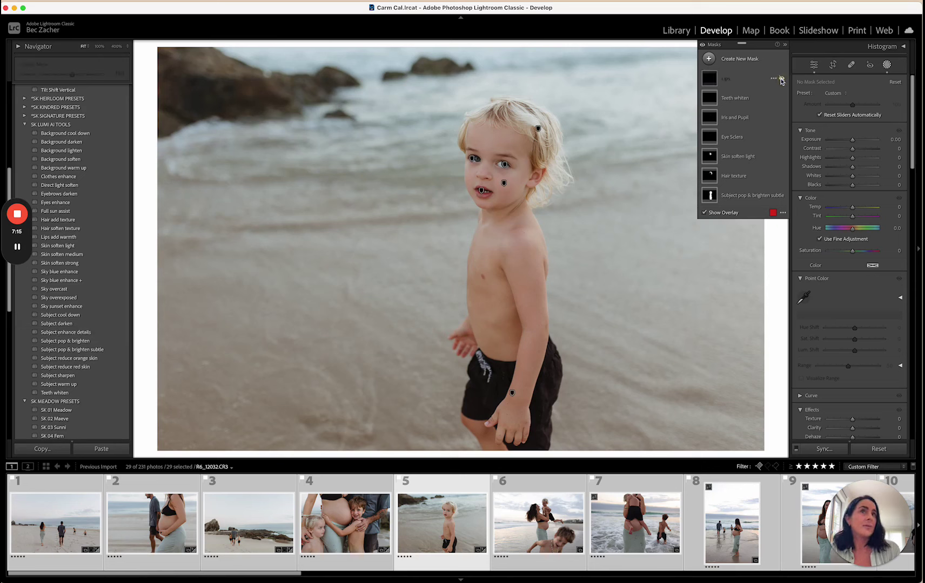
left_click(781, 80)
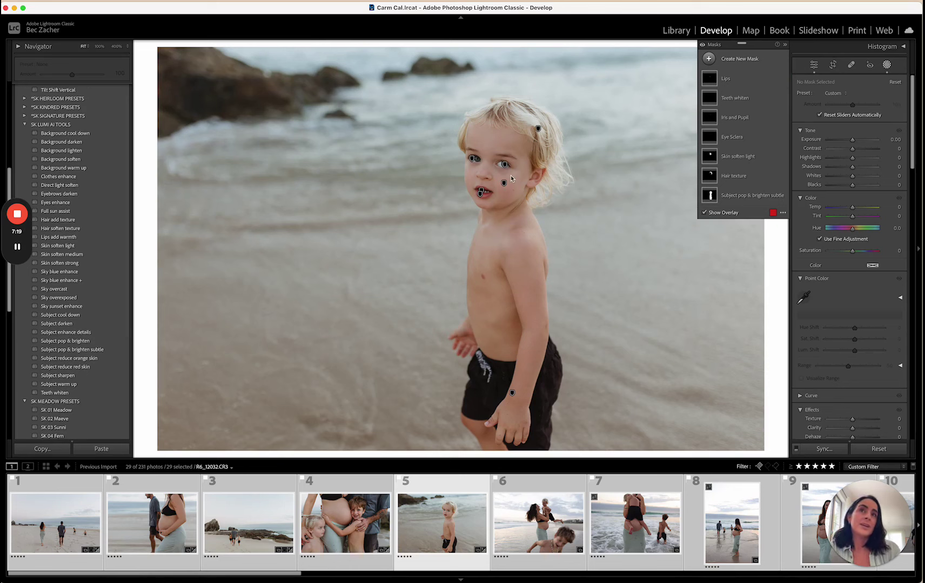
key("shift+w")
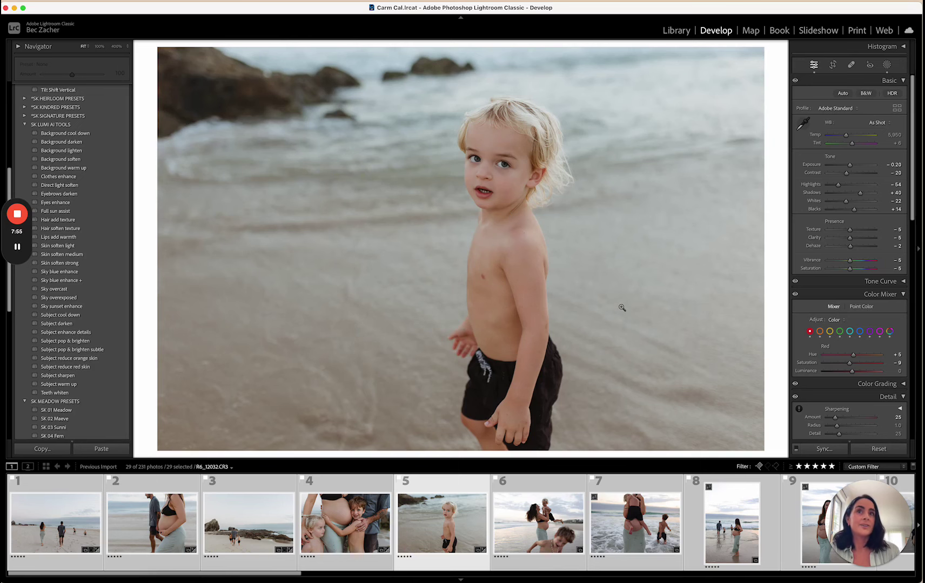
- Apply the SK 01 Meadow preset to the sixth photo, the mother lifting the toddler, and set its exposure to -0.55
key("Right")
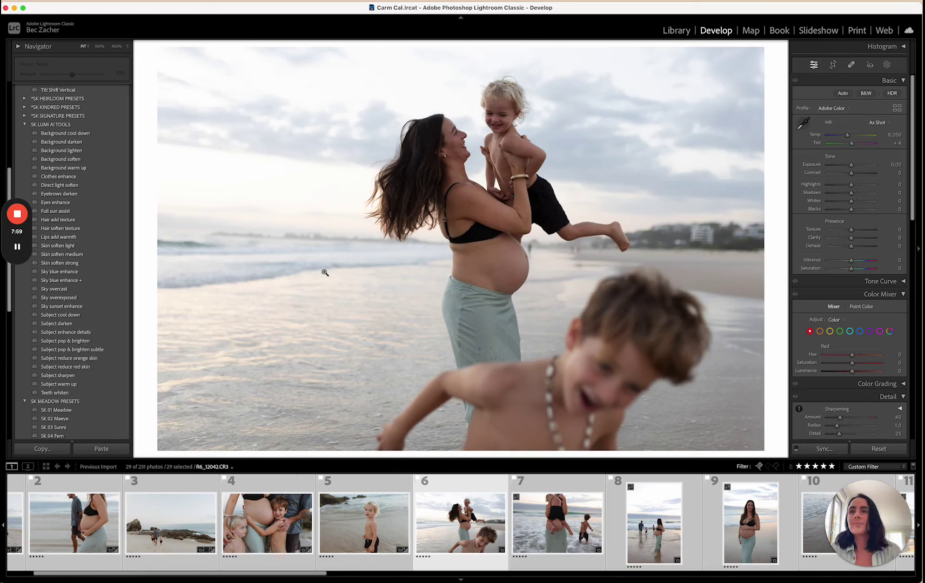
left_click(65, 410)
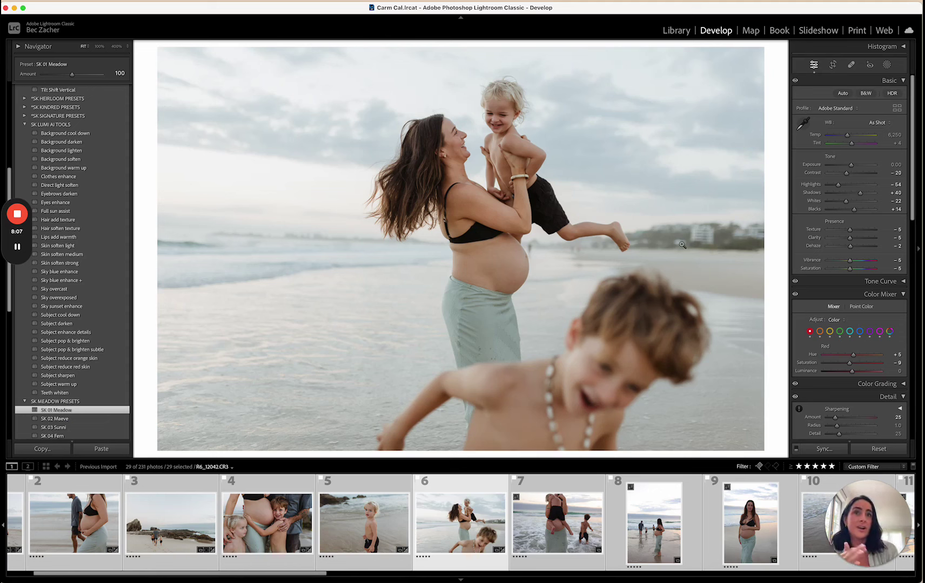
left_click_drag(852, 167, 849, 168)
- Rotate the sixth photo, the mother lifting the toddler, slightly to straighten its horizon
left_click(833, 65)
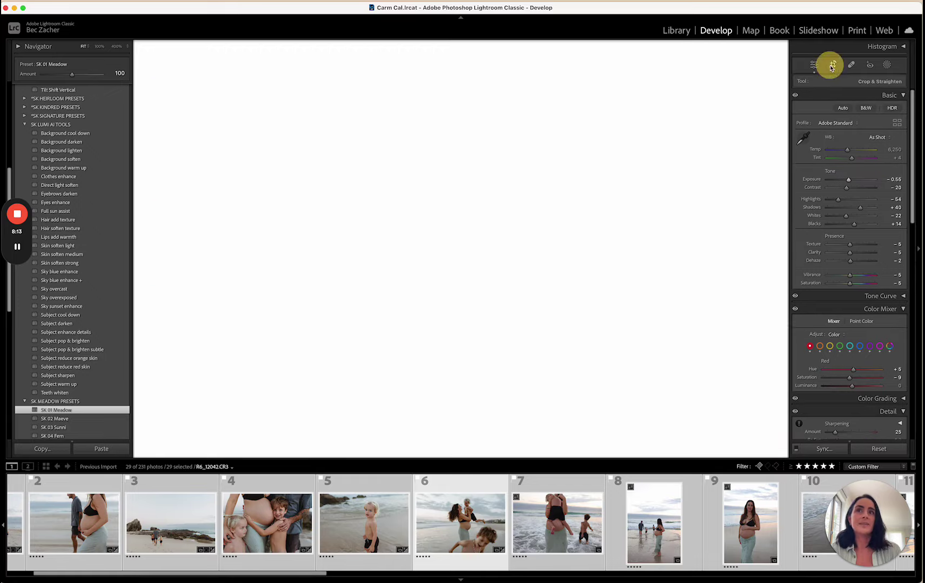
left_click_drag(776, 65, 774, 59)
key("Return")
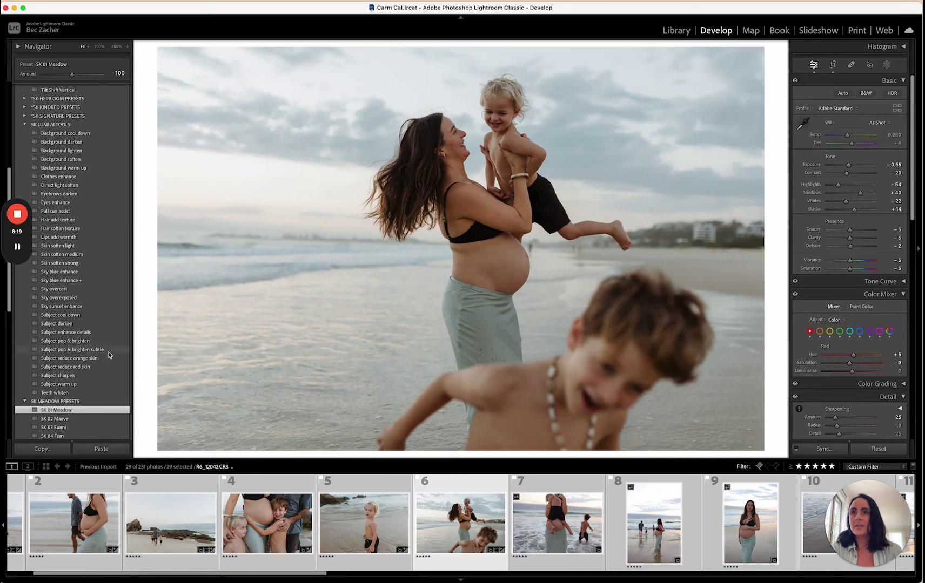
- Apply the Subject pop & brighten preset to the sixth photo and set its mask's exposure to 0.35
left_click(60, 341)
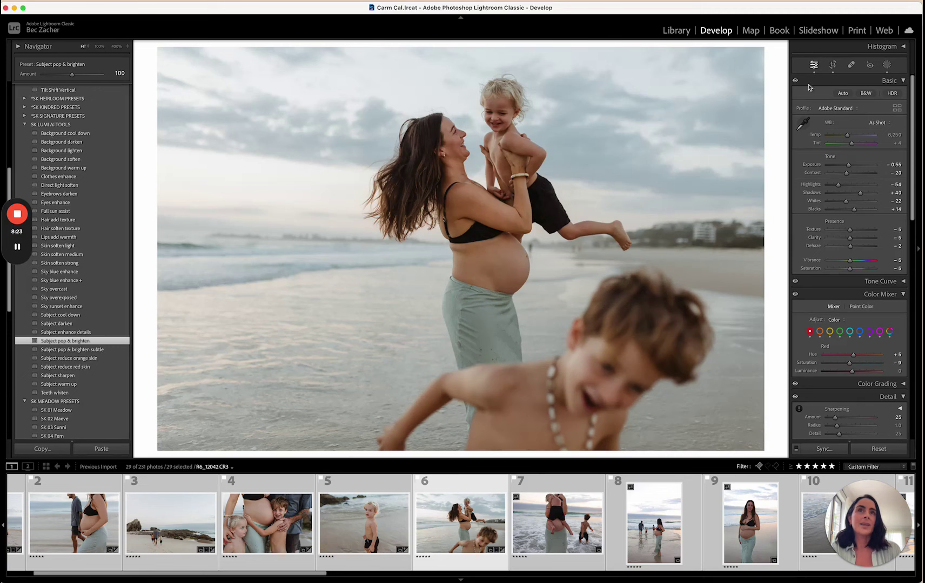
left_click(887, 65)
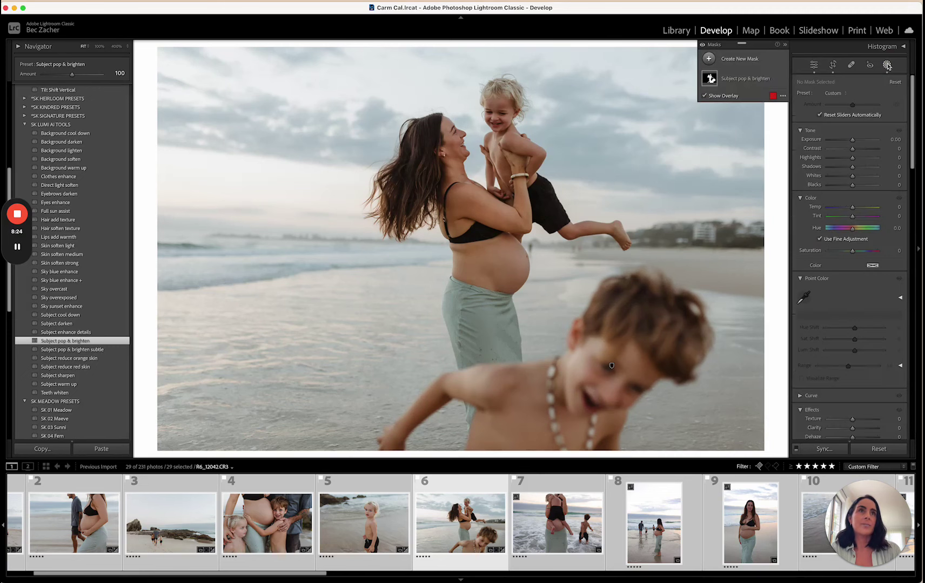
left_click(756, 78)
left_click_drag(853, 151, 855, 154)
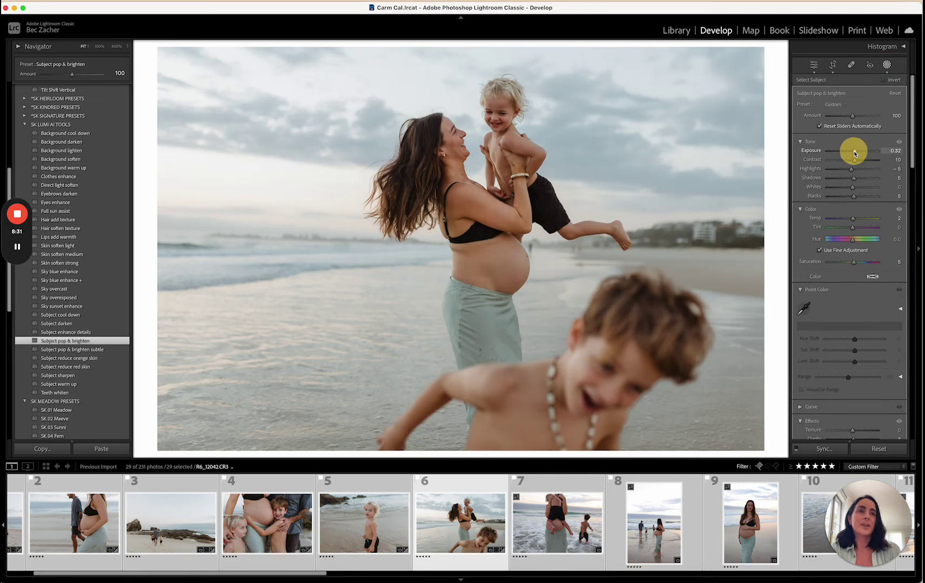
left_click_drag(855, 154, 854, 151)
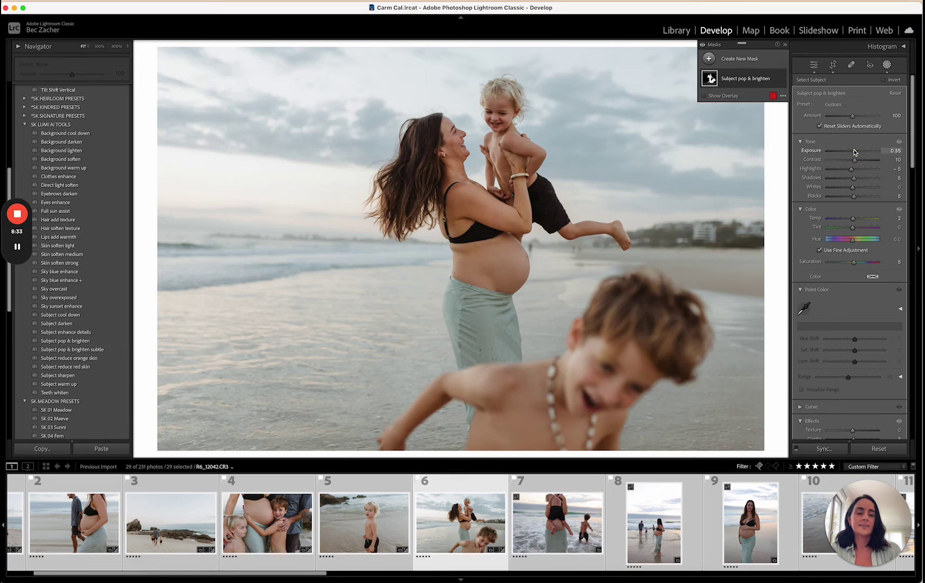
key("shift+w")
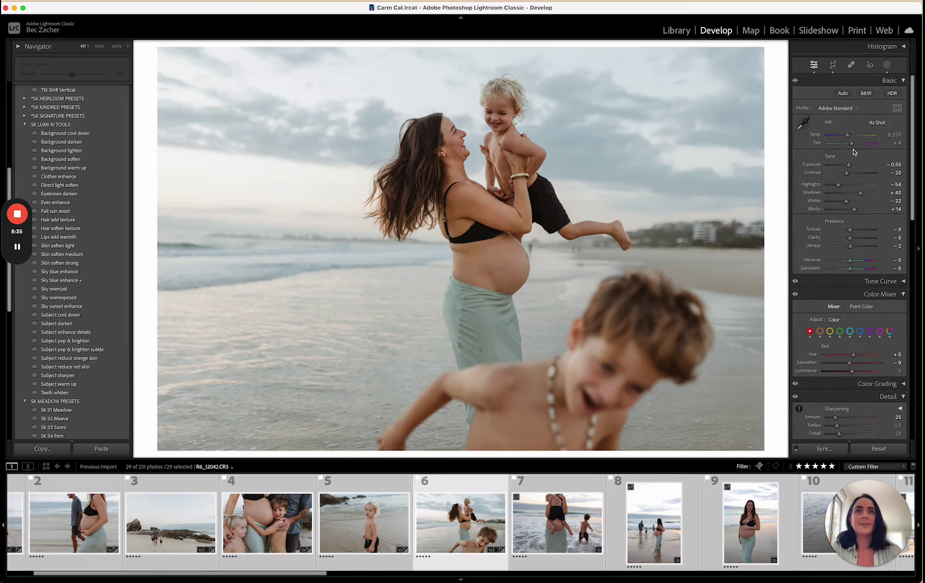
- Convert the seventh photo, the mother and boys in the surf, with the SK BW Poem preset, and set exposure to +0.25 and blacks to +24
key("Right")
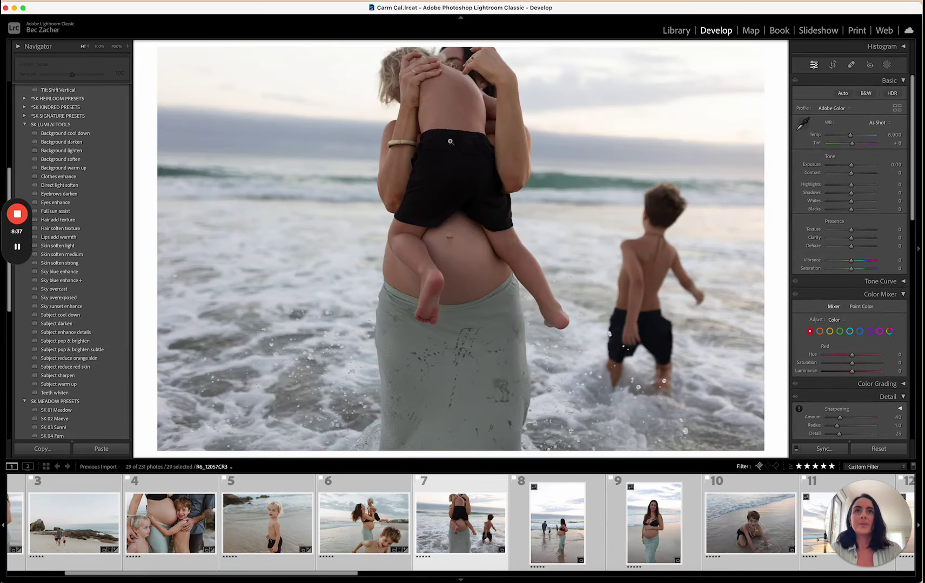
scroll(59, 413, "down", 2)
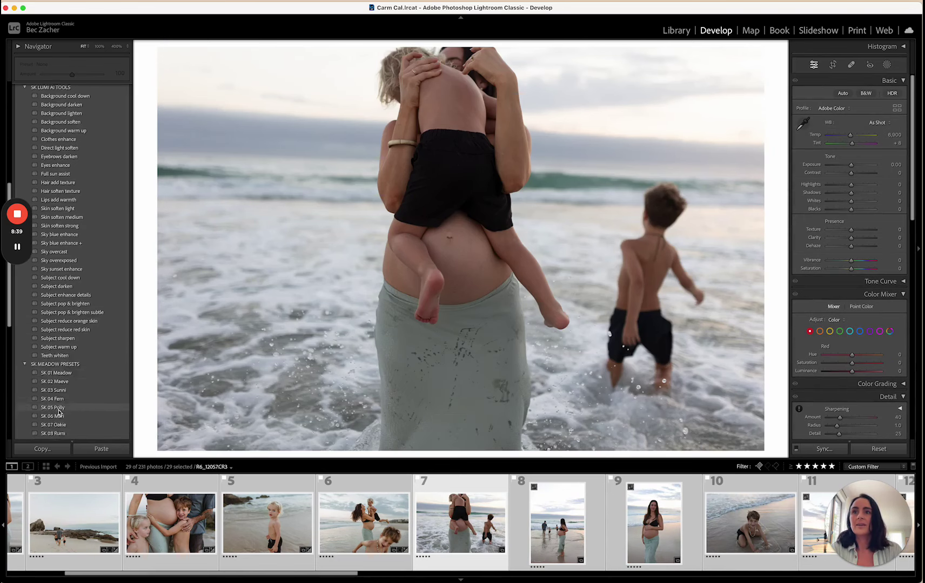
scroll(59, 412, "down", 4)
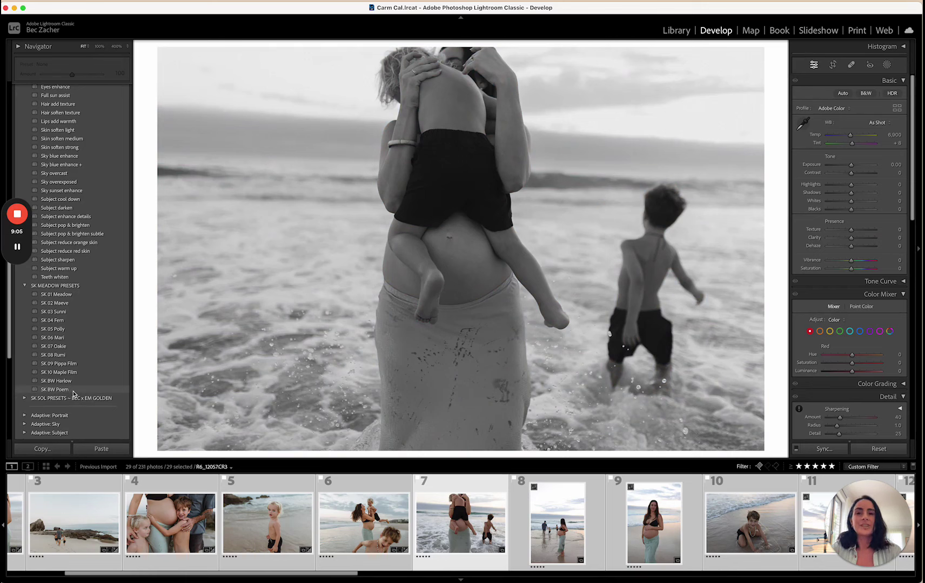
left_click(73, 390)
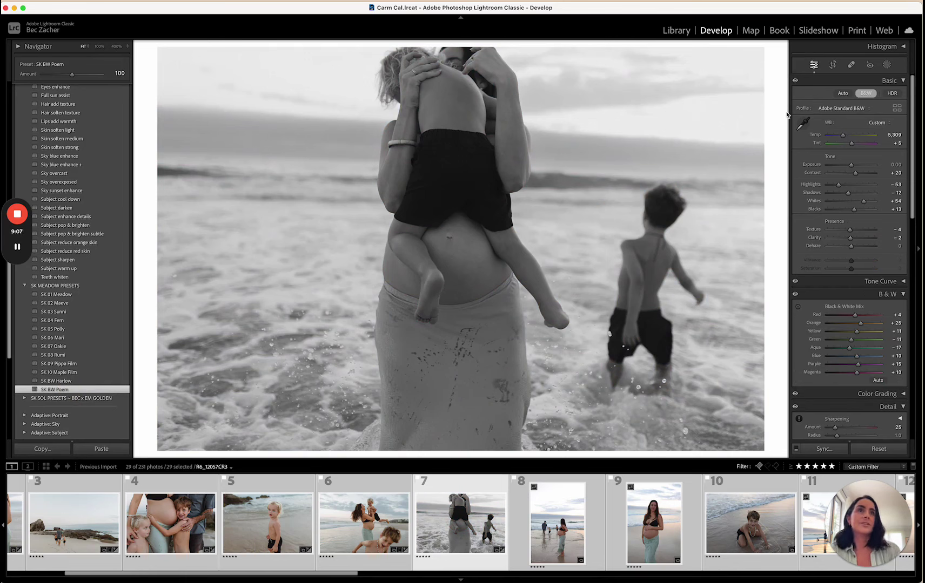
left_click(851, 167)
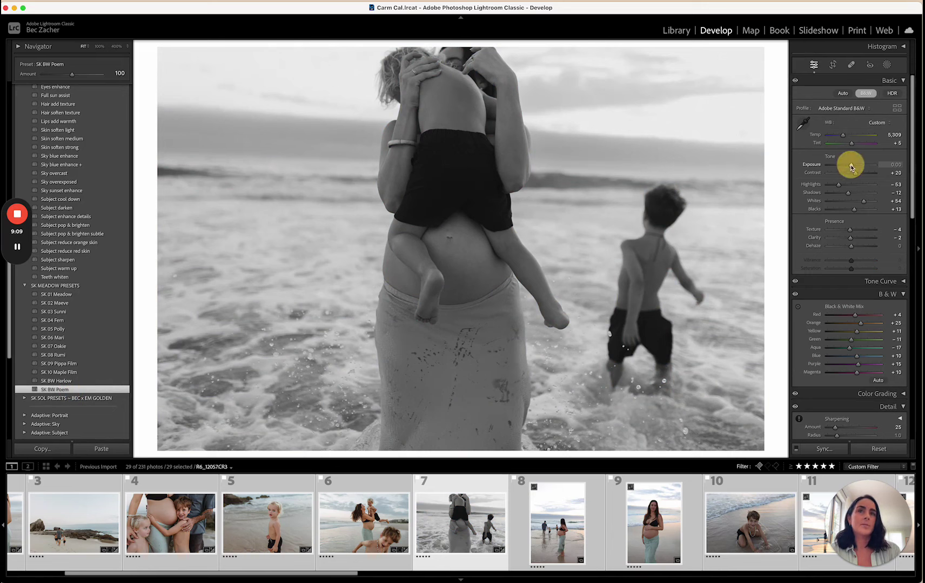
left_click_drag(851, 167, 853, 168)
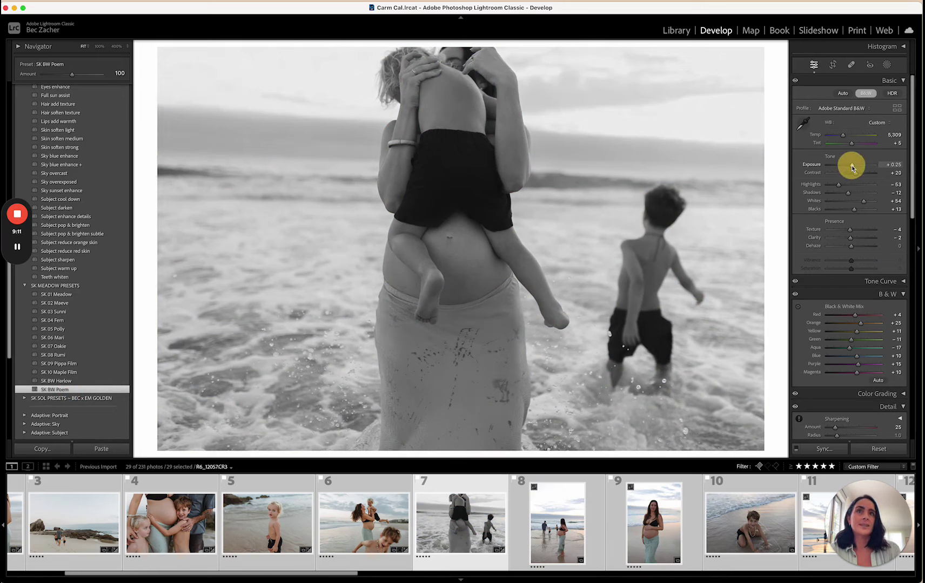
left_click_drag(854, 210, 856, 214)
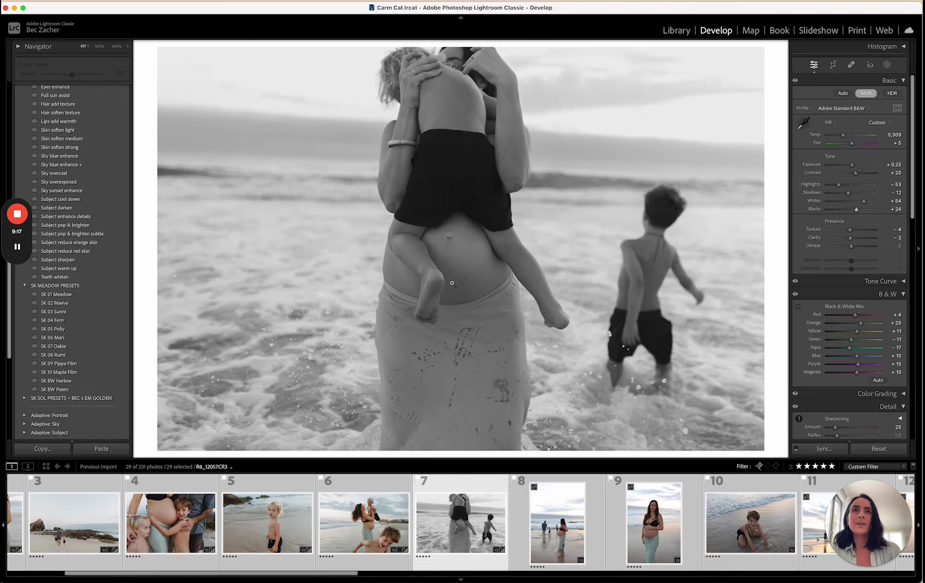
- Crop the eighth photo, the mother with her family at the shoreline, slightly tighter at its original aspect ratio and reposition the image within the frame
key("Right")
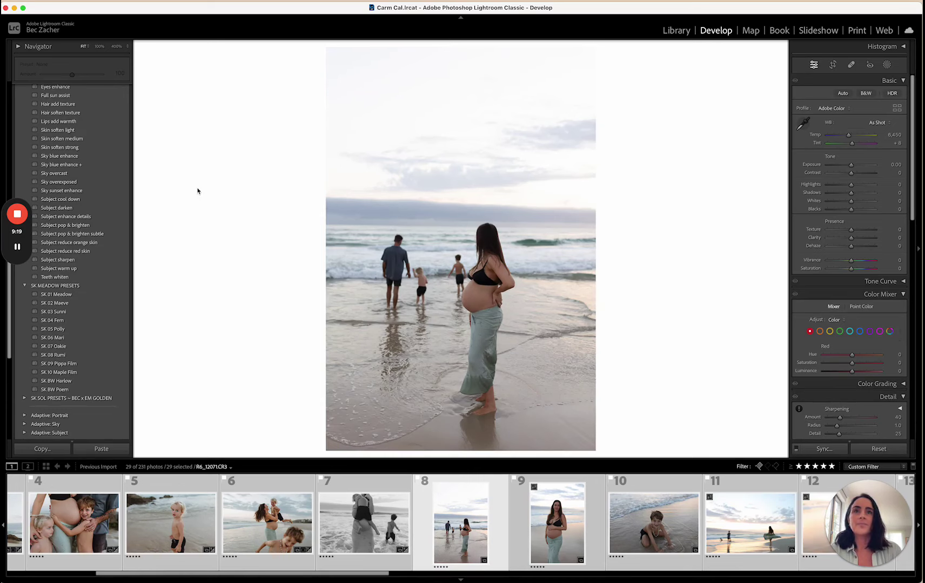
left_click(833, 65)
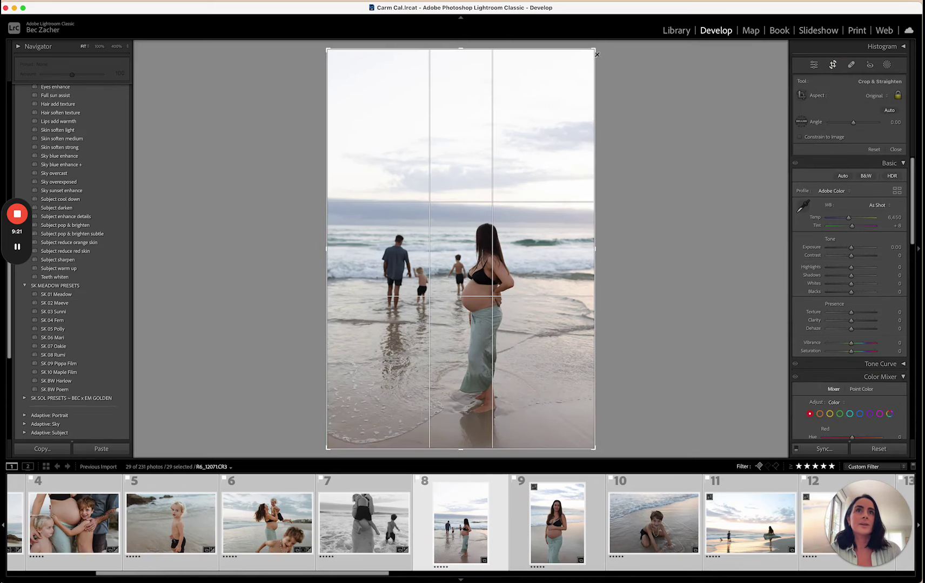
left_click_drag(594, 49, 582, 56)
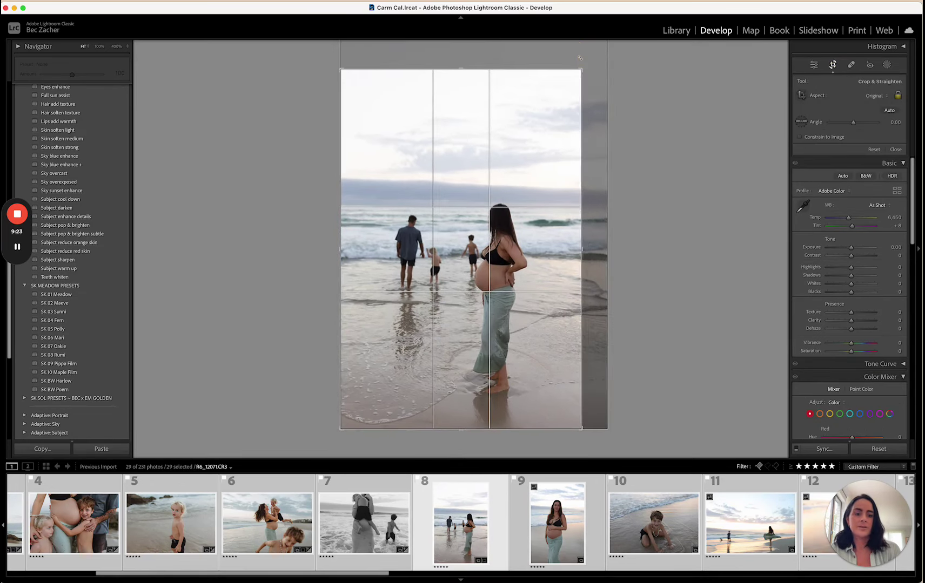
key("Return")
left_click(832, 65)
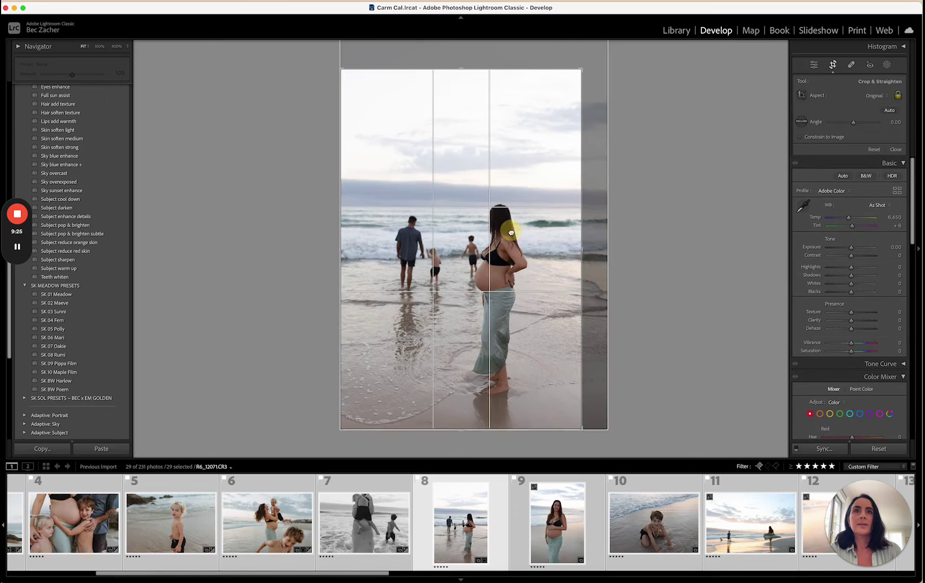
left_click_drag(510, 256, 511, 236)
key("Return")
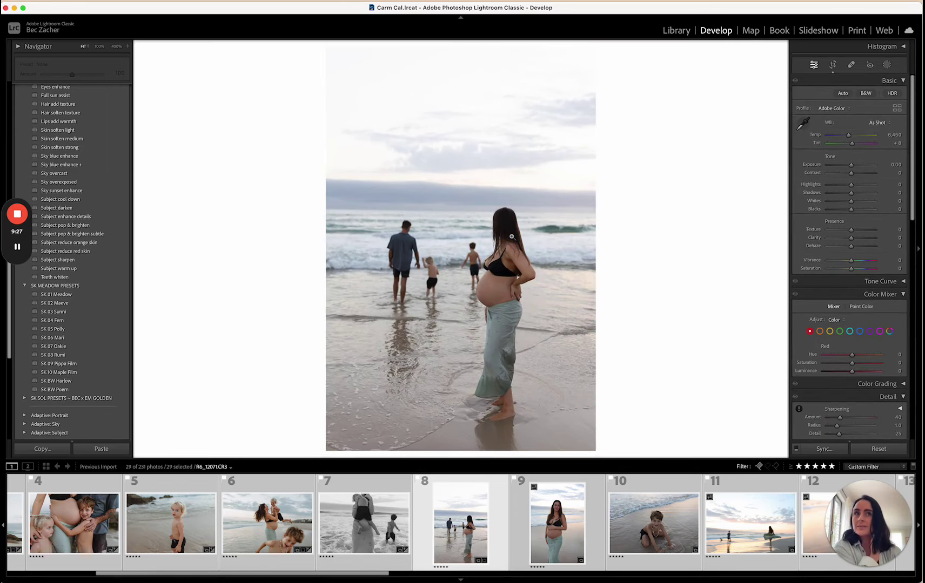
- Straighten the eighth photo's horizon with a crop angle of about -0.19
left_click(832, 67)
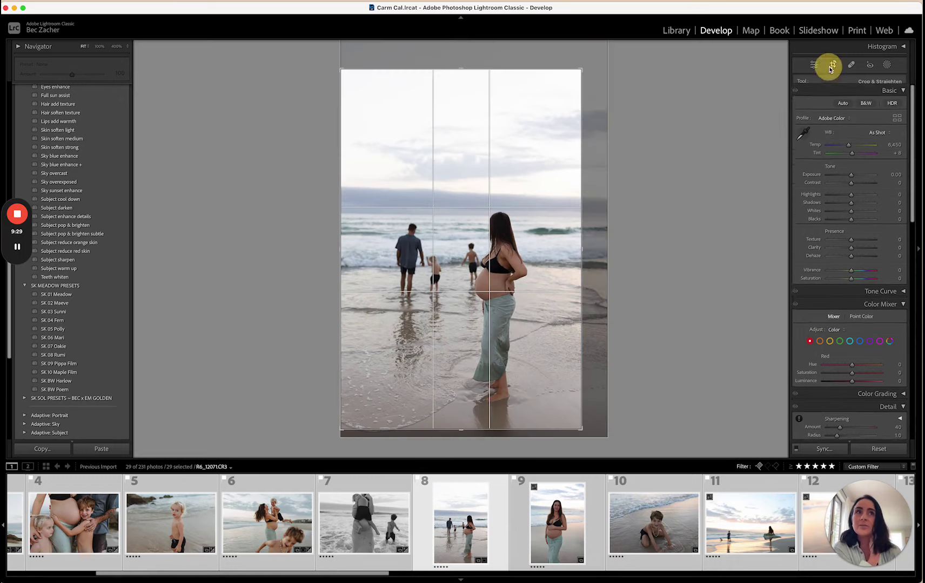
left_click_drag(726, 136, 727, 137)
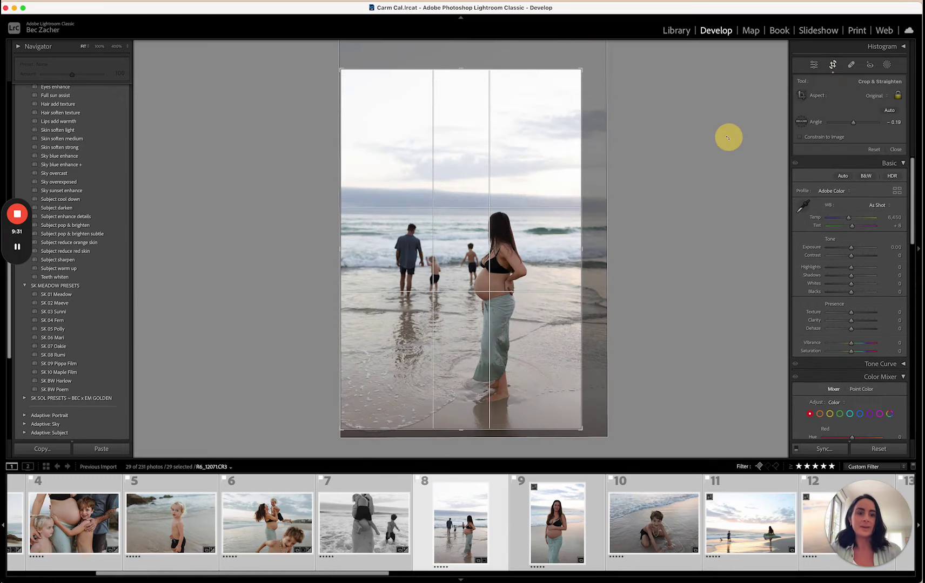
key("Return")
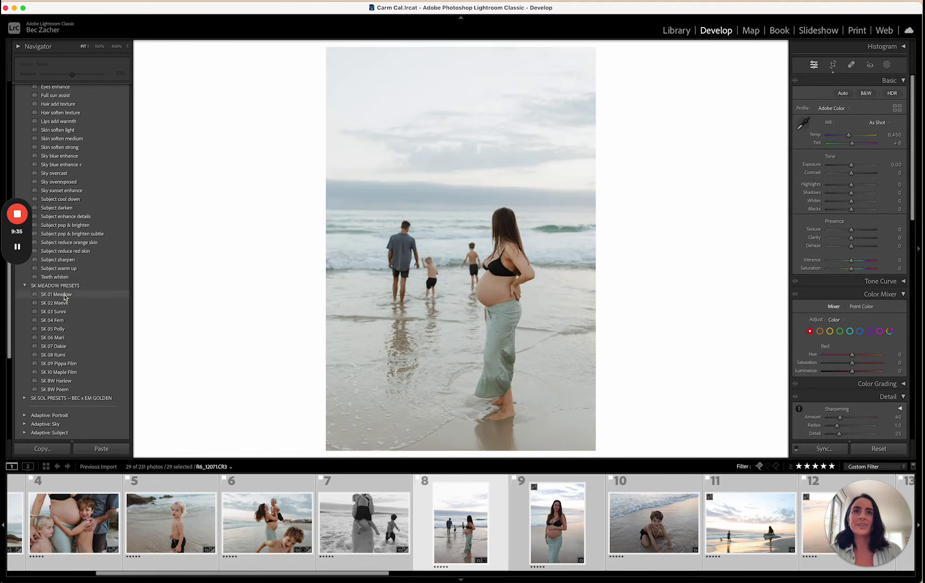
- Apply the SK 01 Meadow preset to the eighth photo and set its exposure to -0.40
left_click(65, 295)
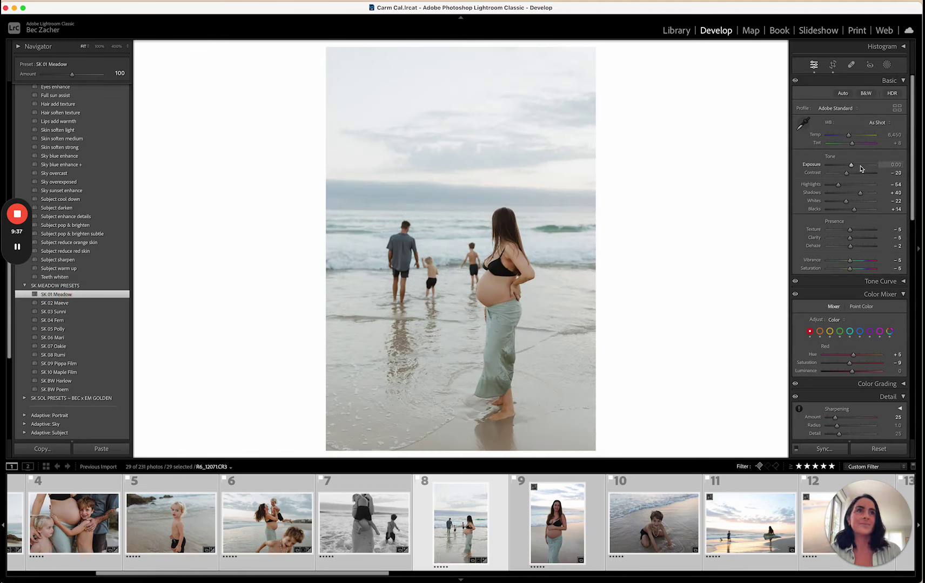
left_click_drag(851, 164, 850, 166)
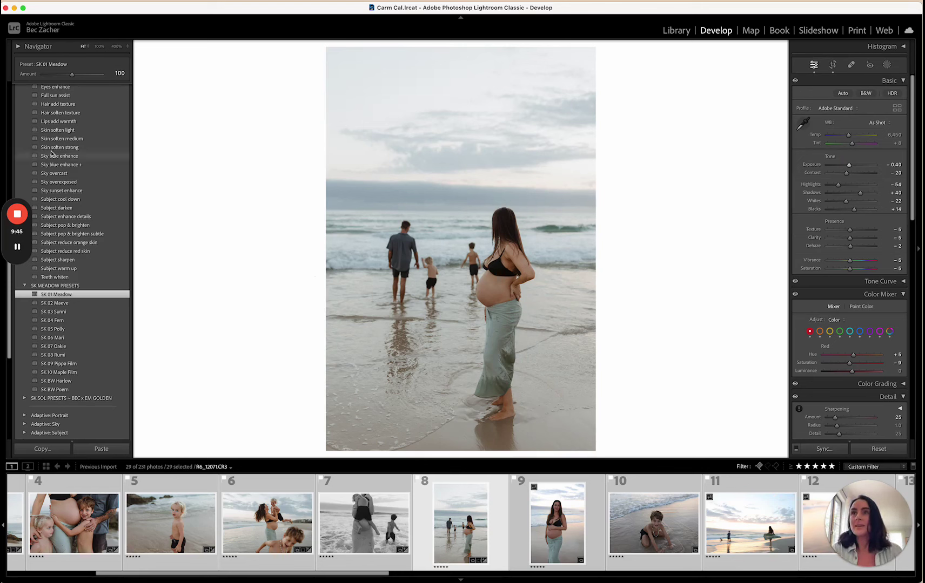
- Apply the Sky blue enhance preset to the eighth photo and toggle its mask's visibility to compare the effect
scroll(74, 207, "up", 3)
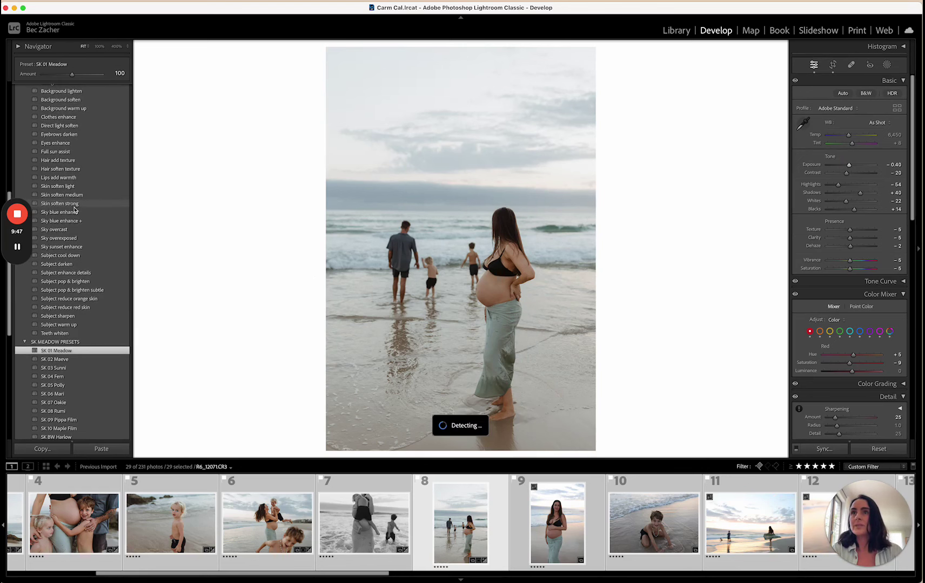
scroll(68, 161, "up", 1)
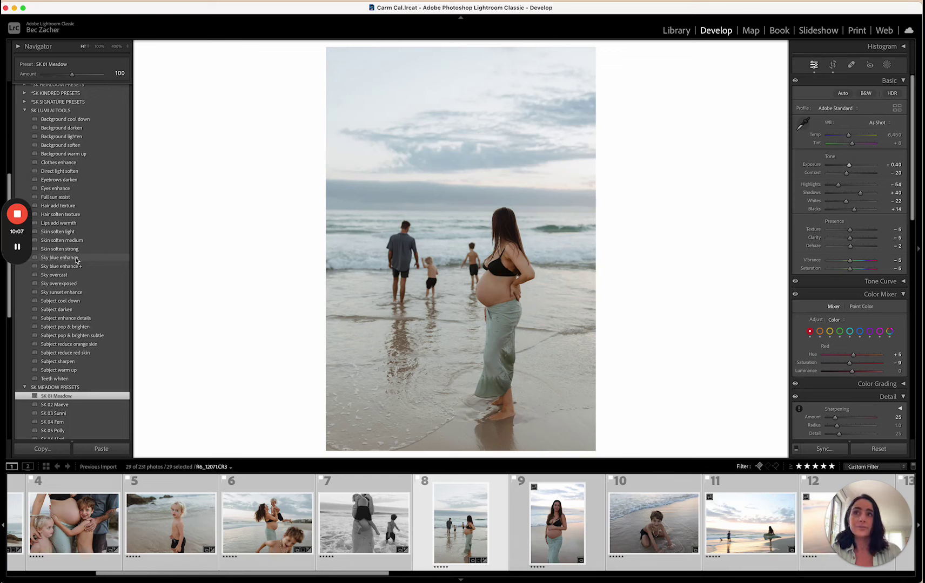
left_click(76, 259)
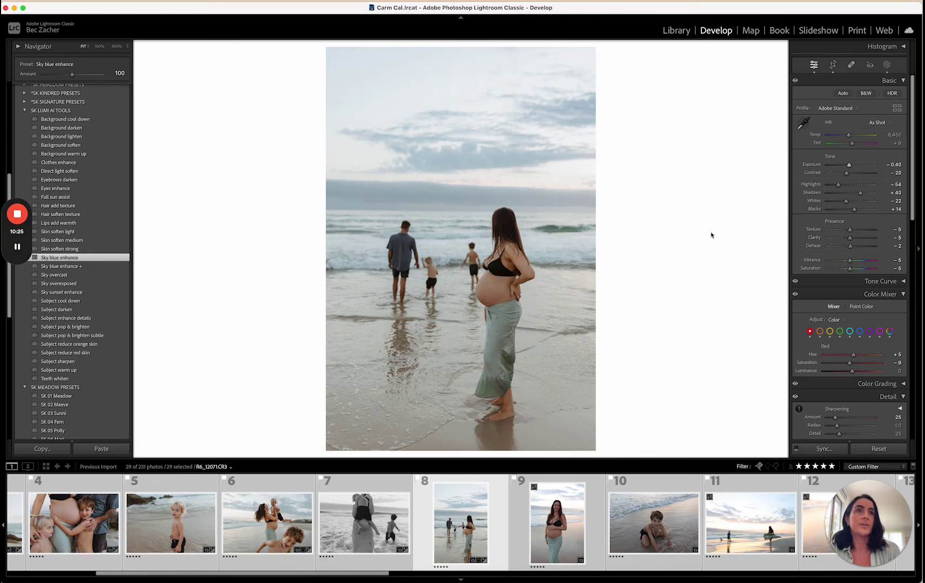
left_click(886, 66)
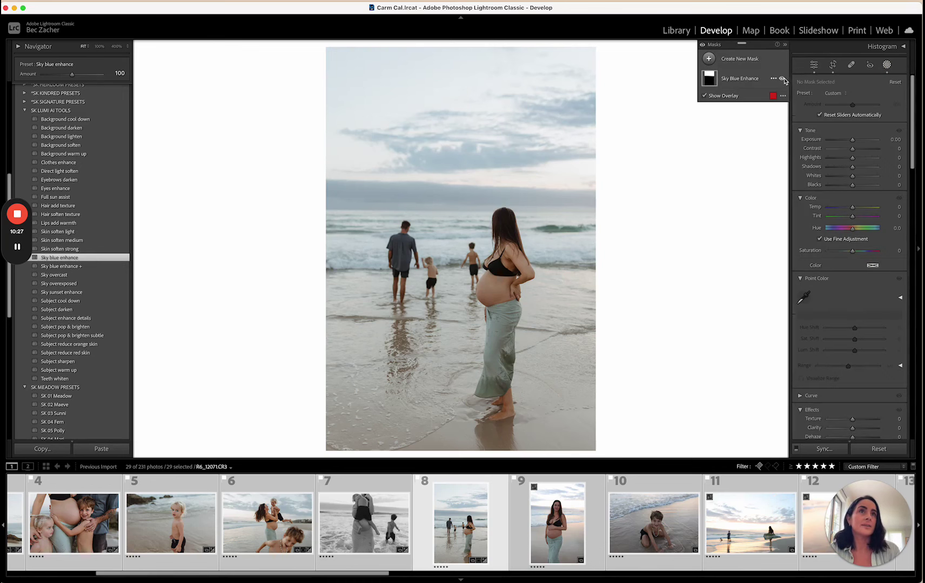
left_click(781, 78)
left_click(782, 78)
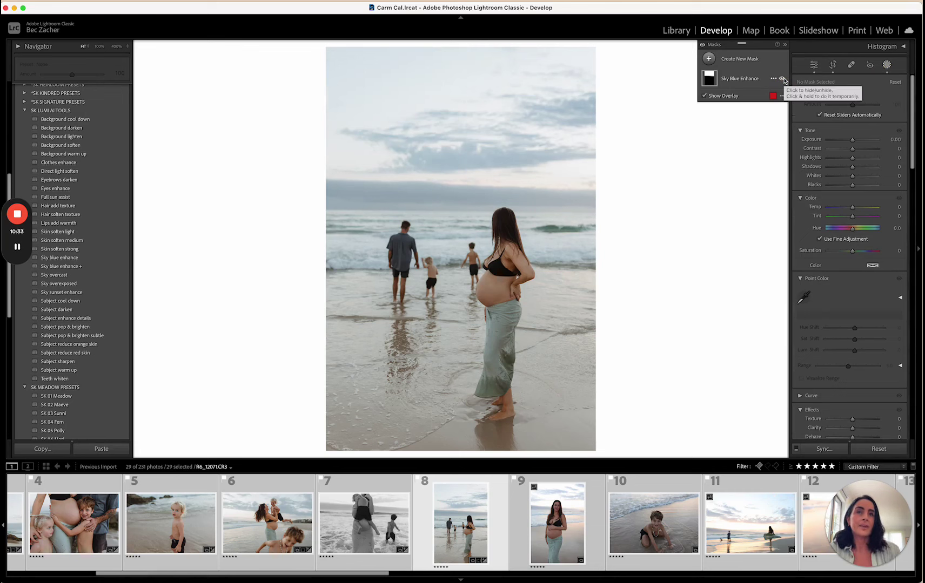
- Display the Sky Blue Enhance mask's overlay to check its coverage, and leave masking
left_click(741, 82)
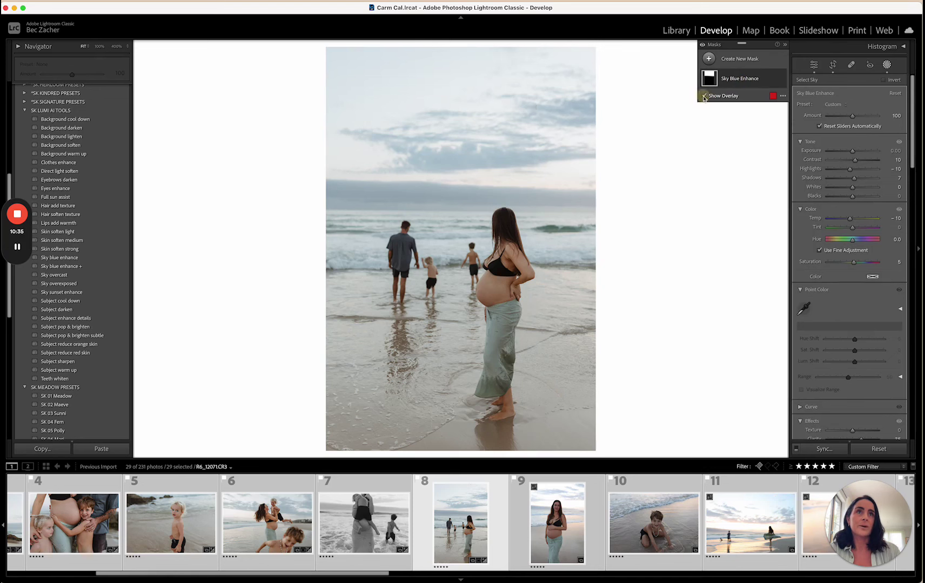
left_click(704, 96)
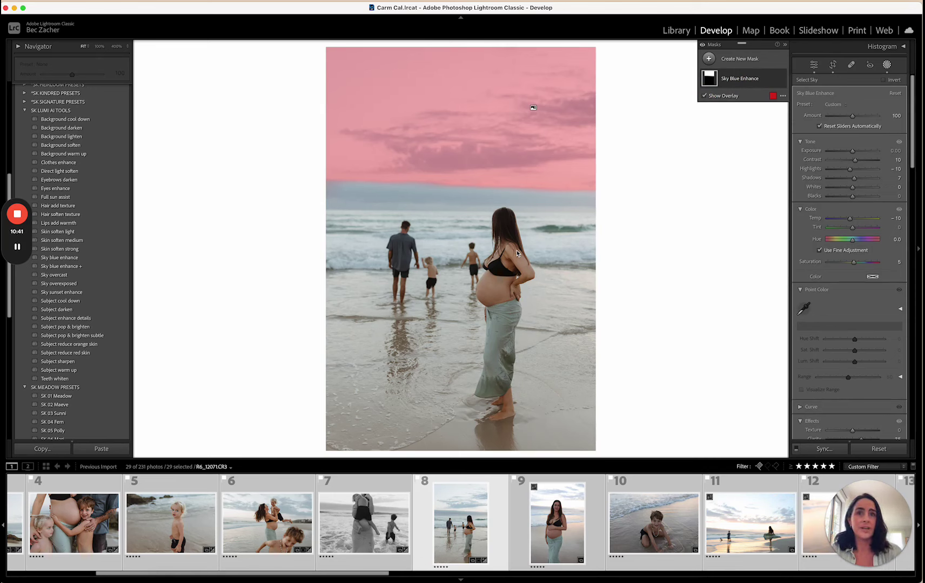
key("shift+w")
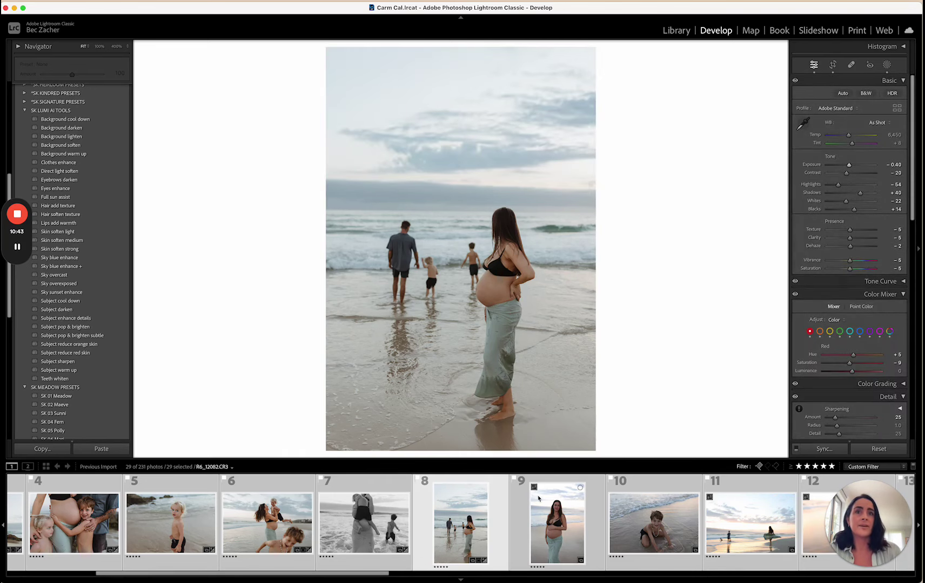
- Apply the SK 01 Meadow preset to the ninth photo, the mother's standing portrait, and set exposure to -0.40 and temperature to 6,327
left_click(546, 523)
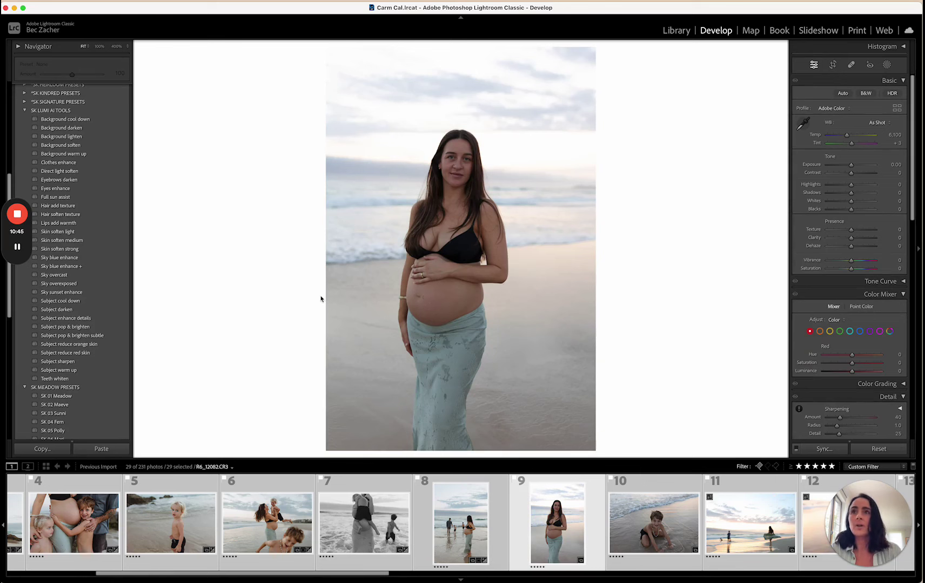
left_click(68, 398)
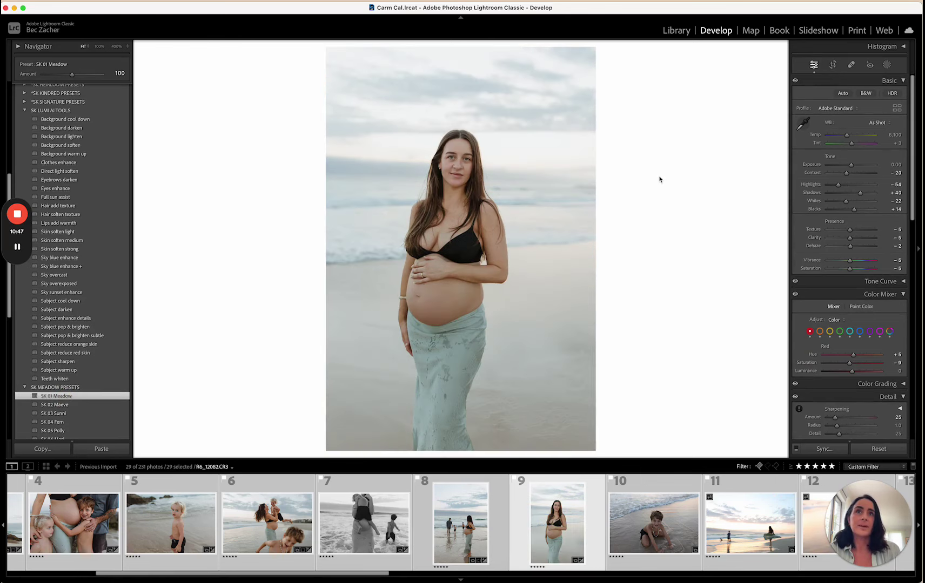
left_click_drag(853, 169, 848, 136)
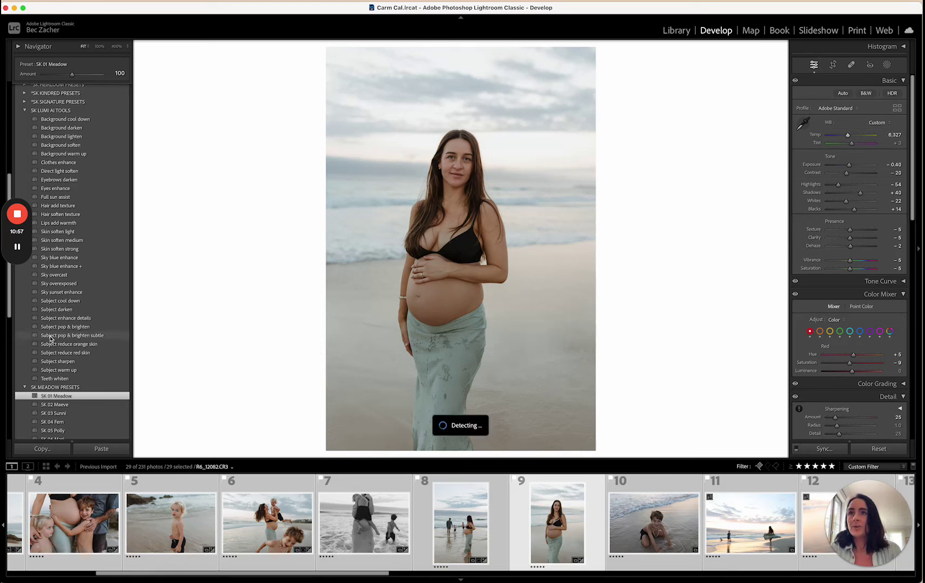
- Apply the Subject pop & brighten subtle and Sky blue enhance presets to the ninth photo and toggle the sky mask's visibility to compare
left_click(76, 337)
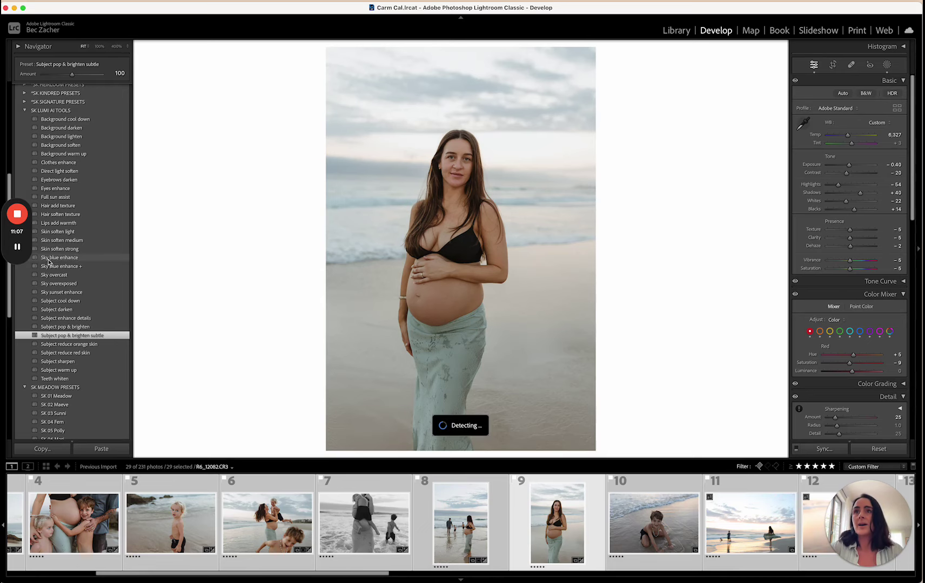
left_click(70, 259)
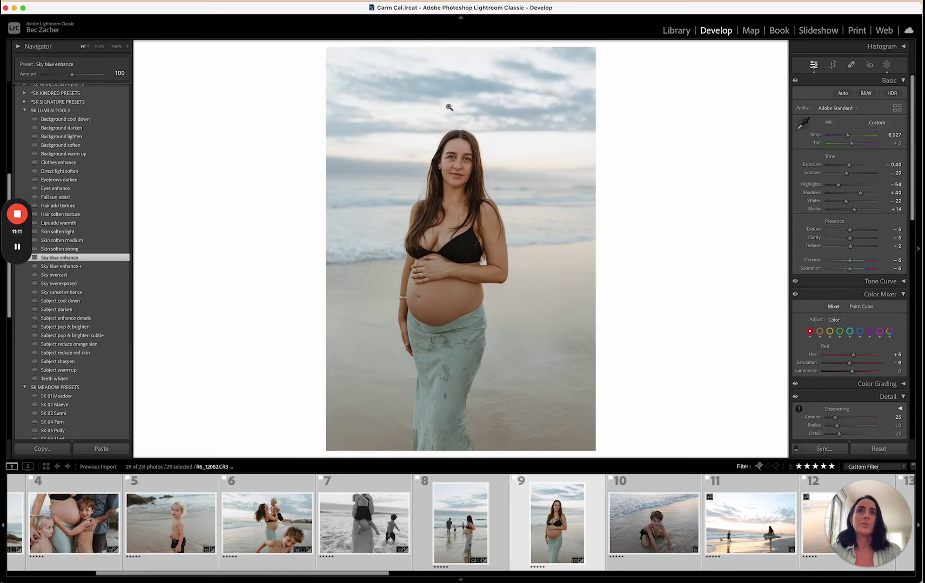
left_click(886, 63)
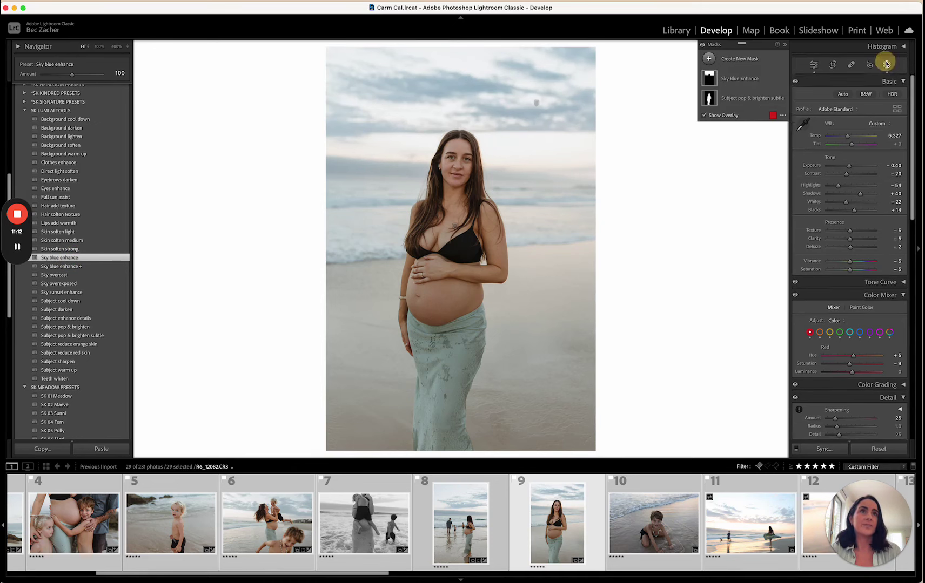
left_click(738, 83)
left_click(781, 78)
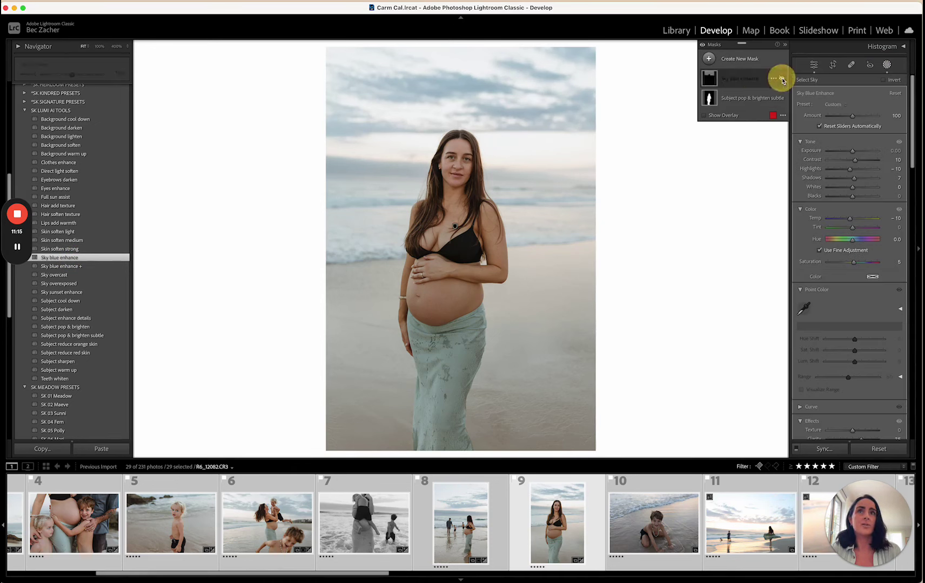
left_click(782, 79)
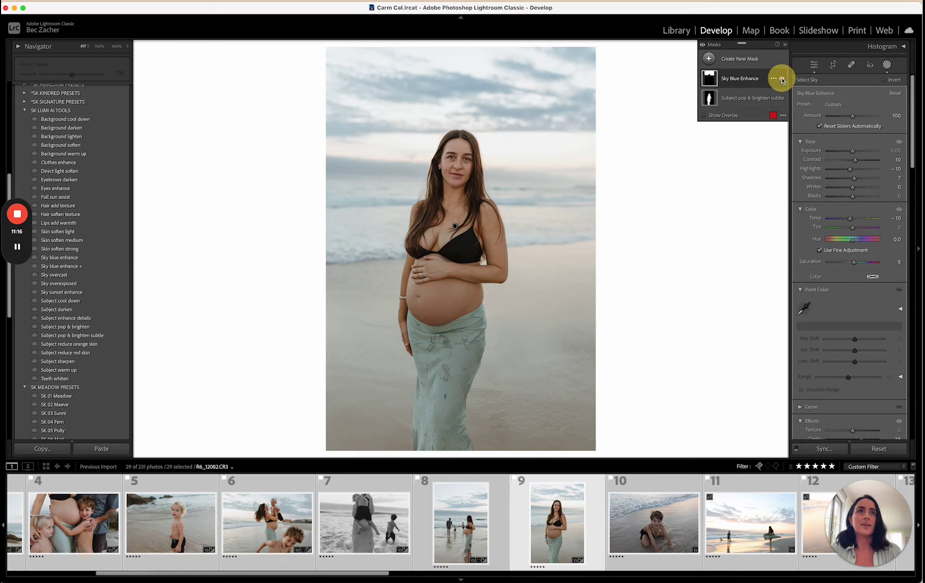
- Display the Sky Blue Enhance mask's overlay, subtract a radial gradient centred on the mother's head and face, and leave masking
left_click(722, 117)
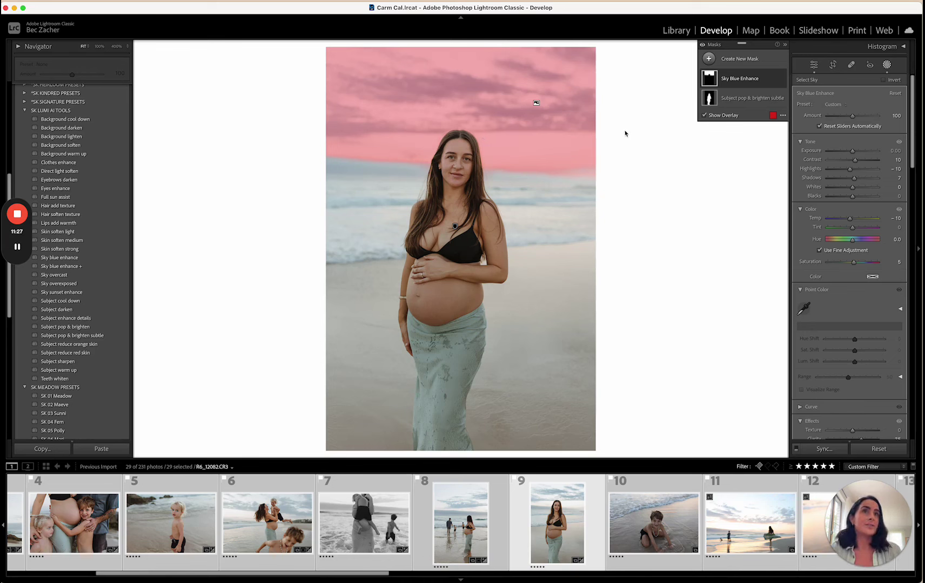
left_click(764, 80)
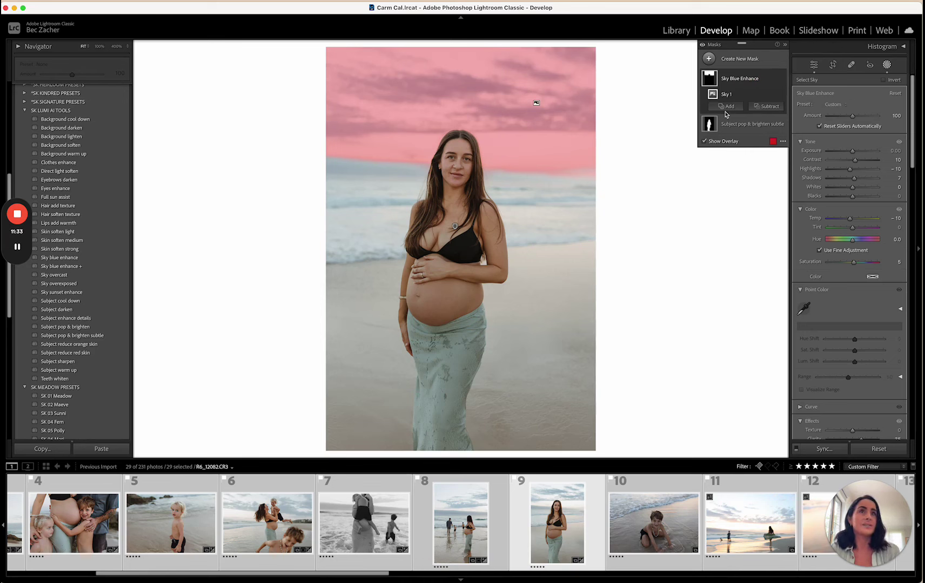
left_click(770, 107)
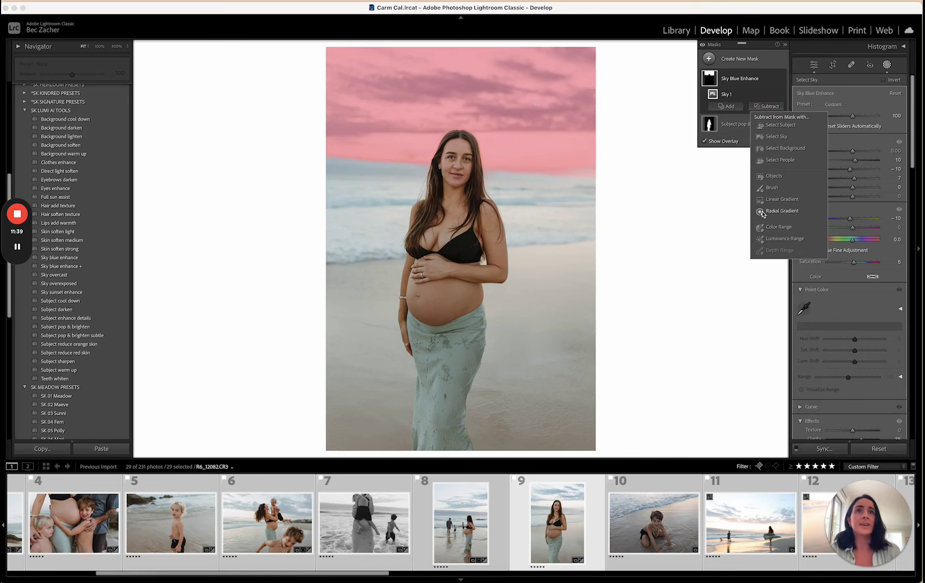
left_click(780, 211)
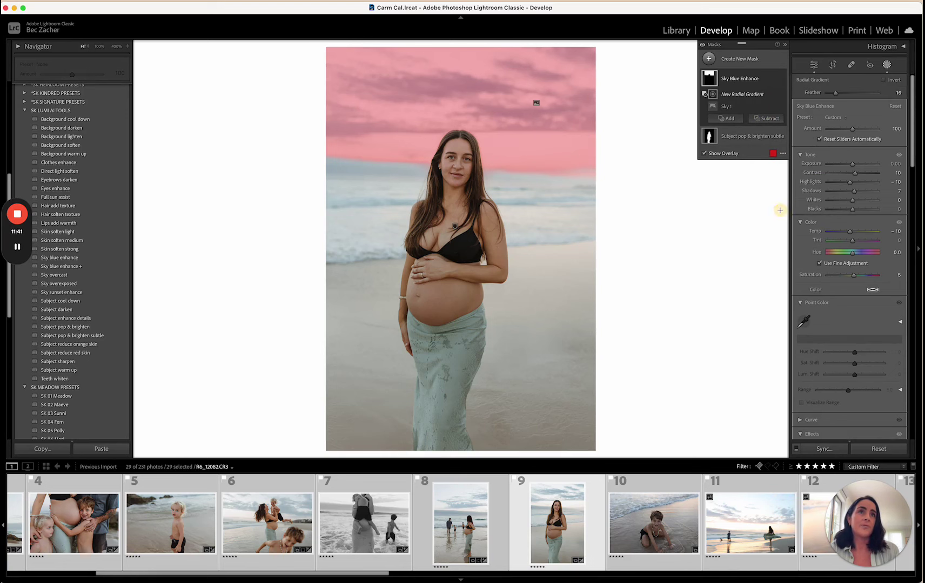
left_click_drag(442, 132, 495, 183)
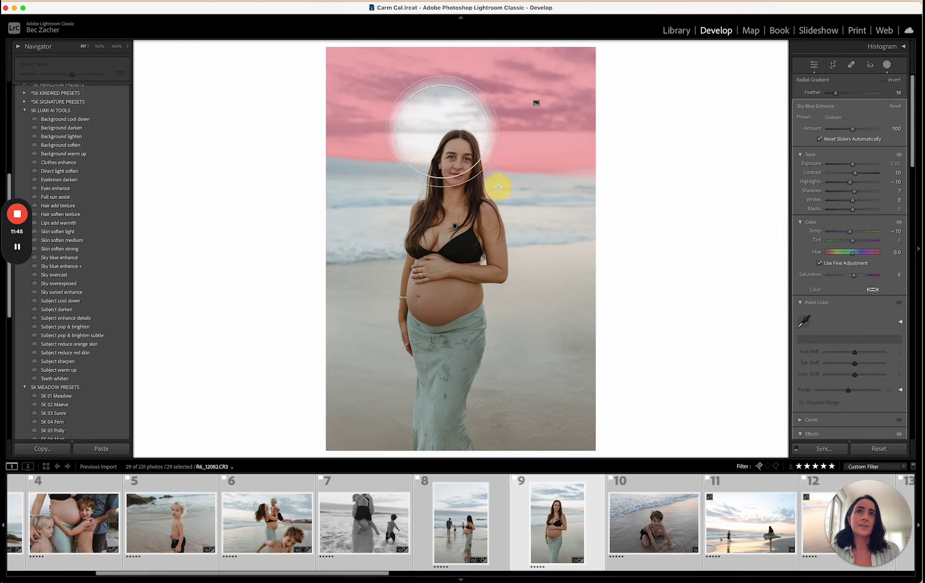
left_click_drag(444, 113, 461, 148)
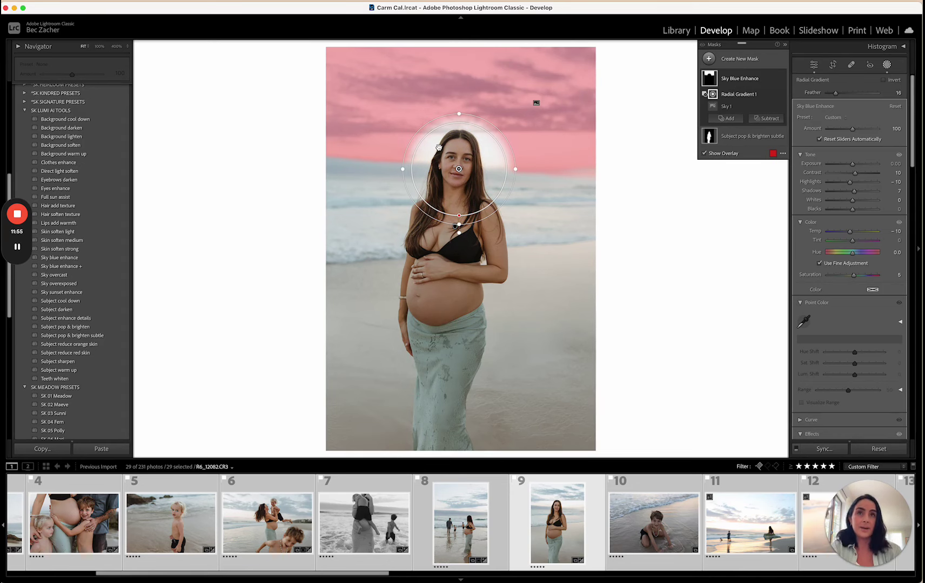
key("shift+w")
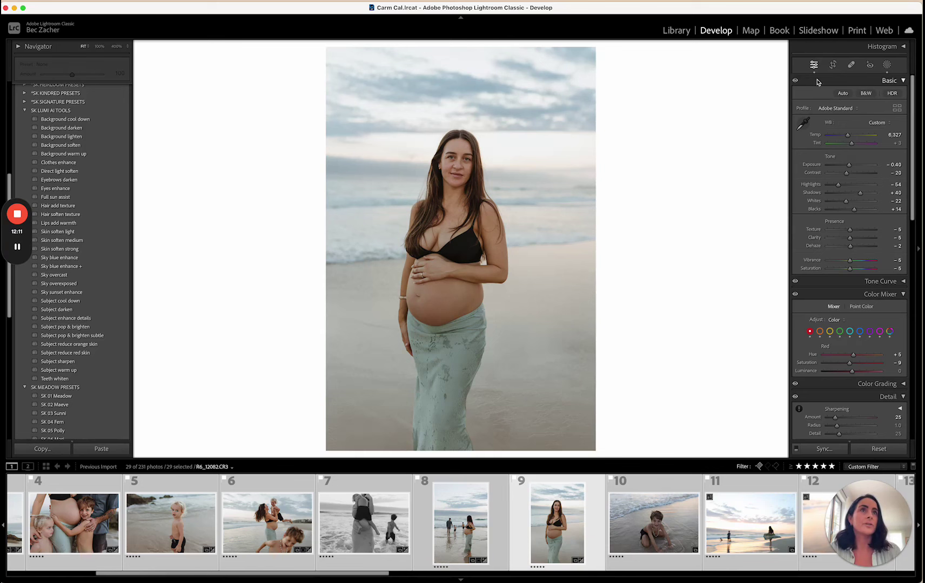
- Subtract a linear gradient from the ninth photo's Sky Blue Enhance mask, running upward from the sea across the horizon into the sky
left_click(887, 66)
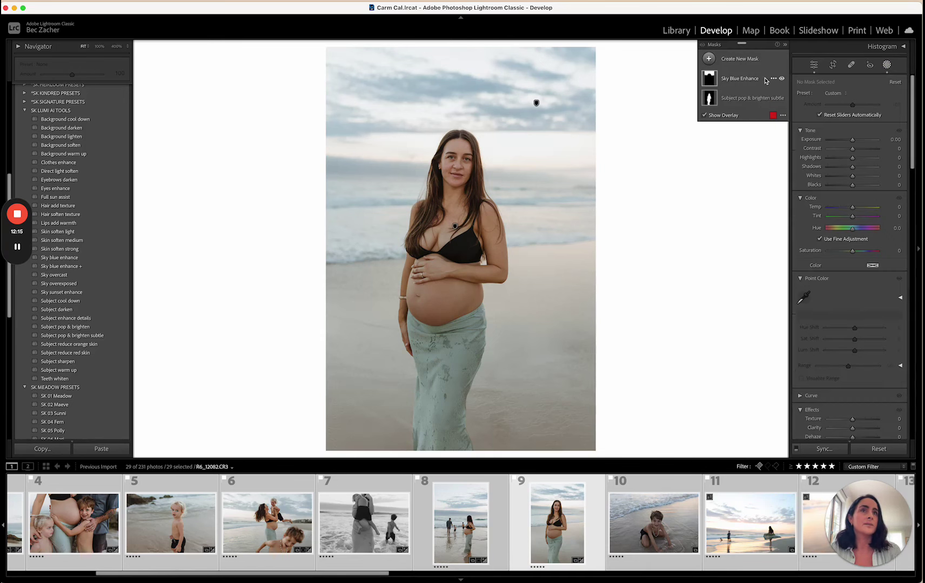
left_click(748, 79)
left_click(766, 120)
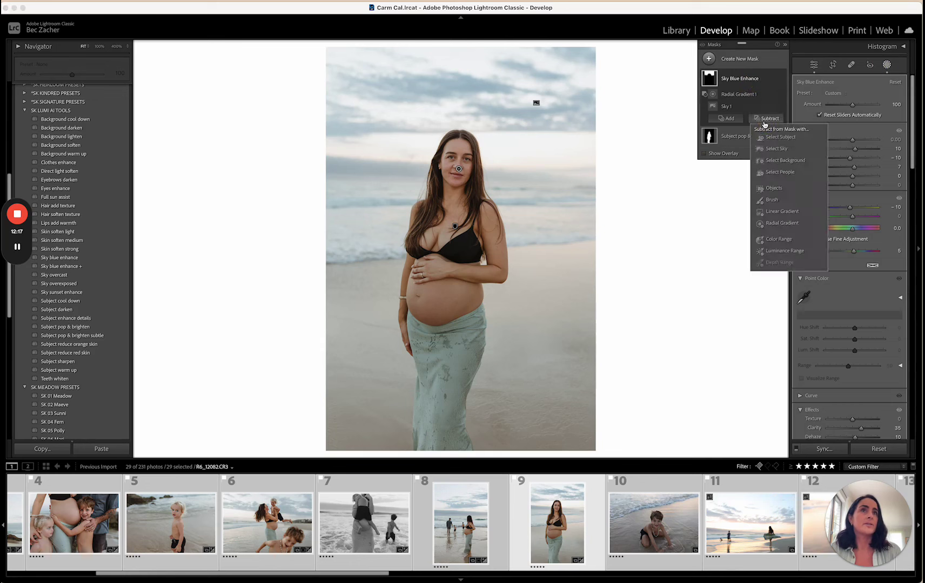
left_click(783, 212)
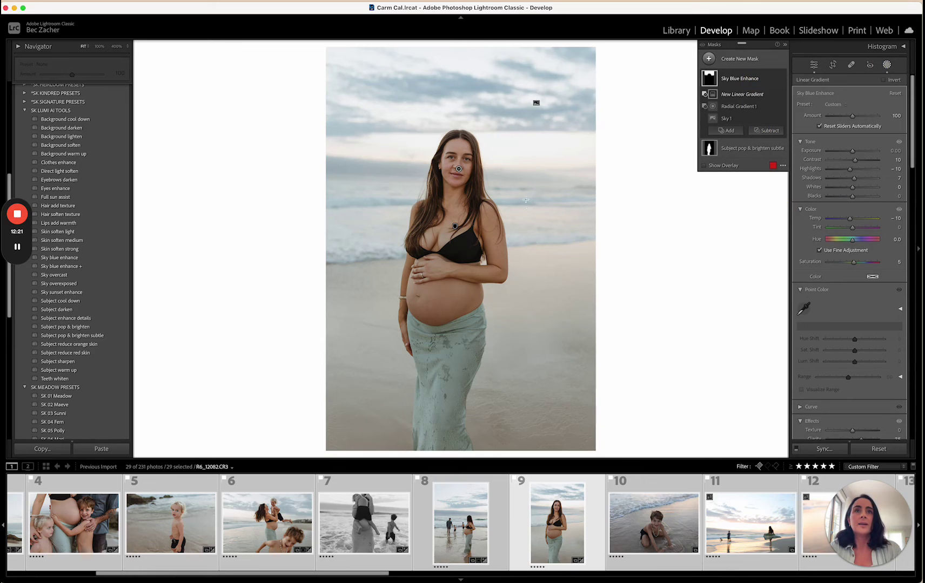
left_click_drag(526, 212, 528, 111)
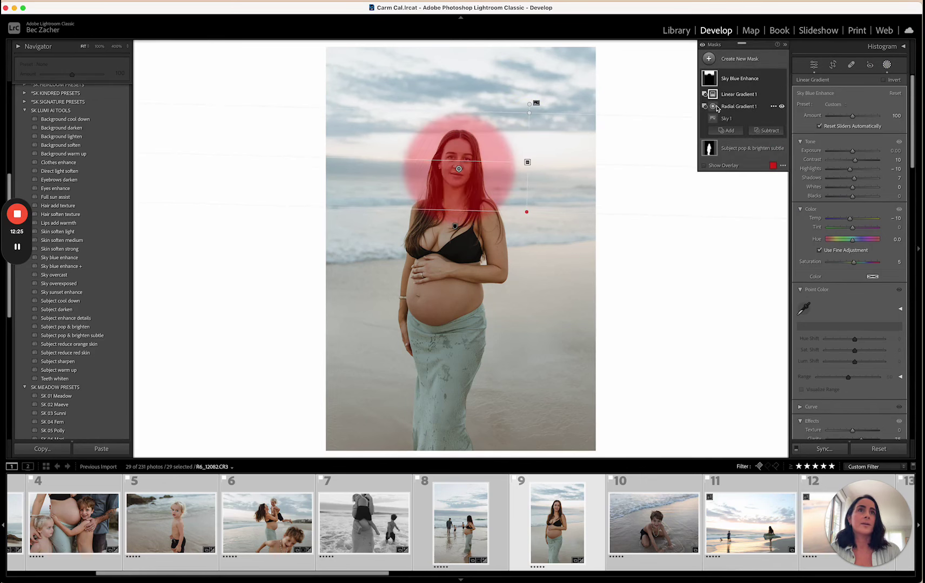
- Display the mask overlay to compare both subtracted gradients, hide the linear gradient component, and leave masking
left_click(713, 166)
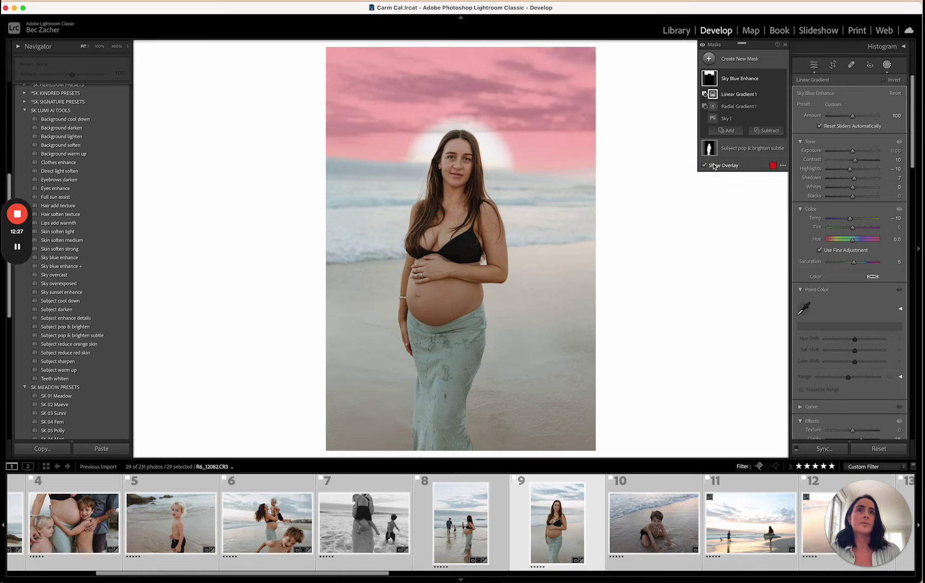
left_click(733, 95)
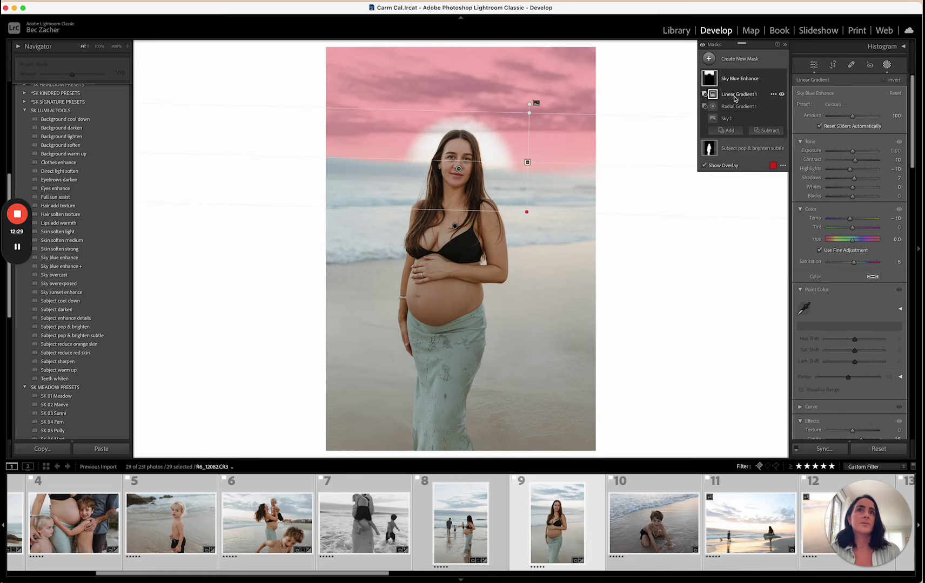
left_click(740, 106)
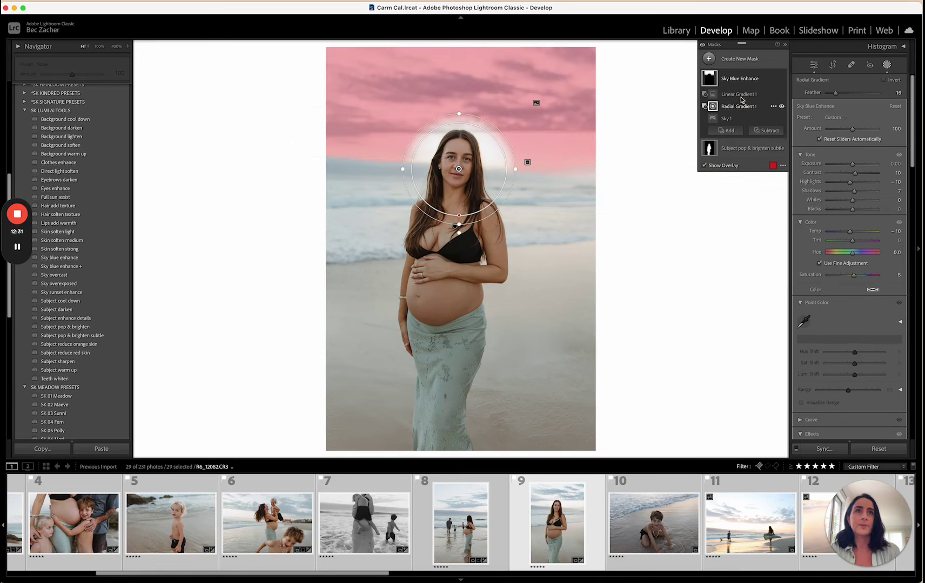
left_click(741, 96)
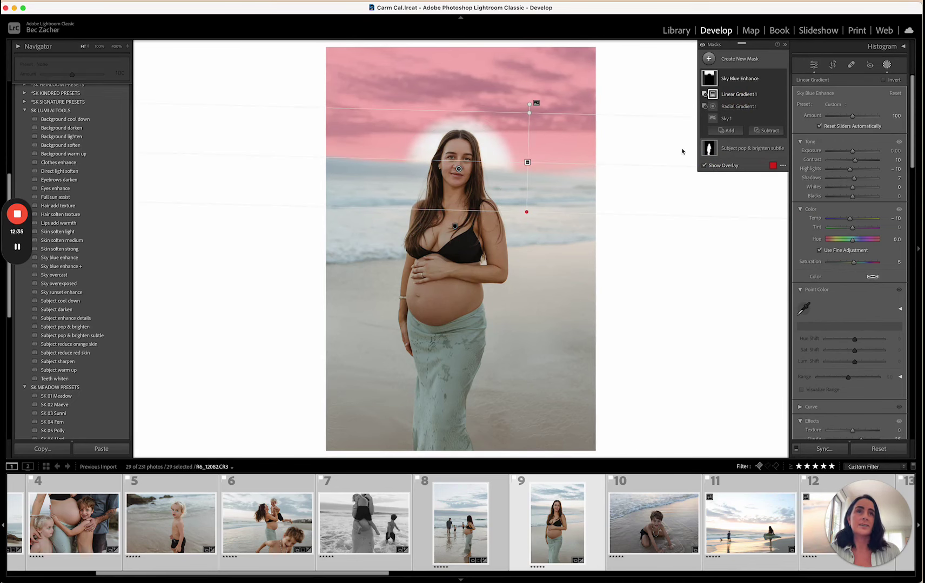
left_click(782, 95)
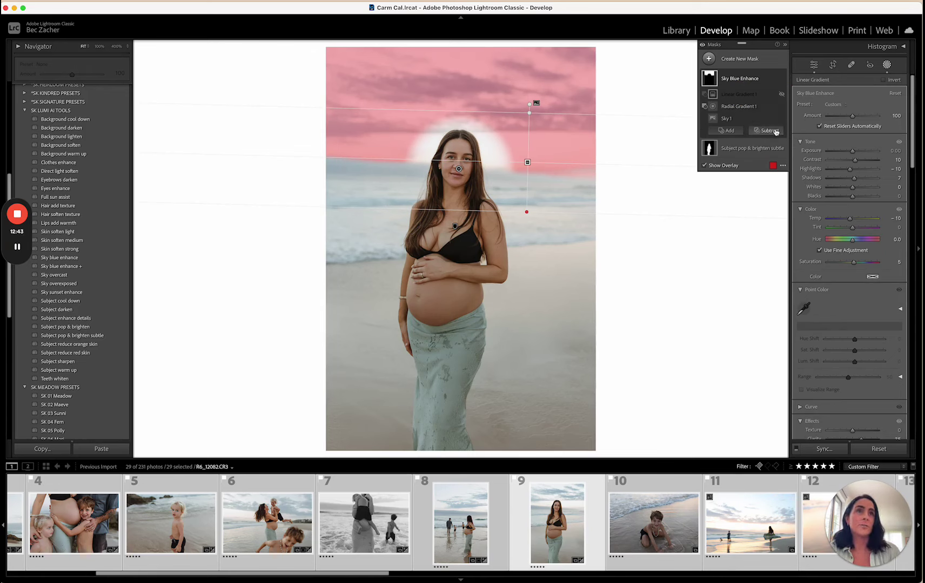
key("shift+w")
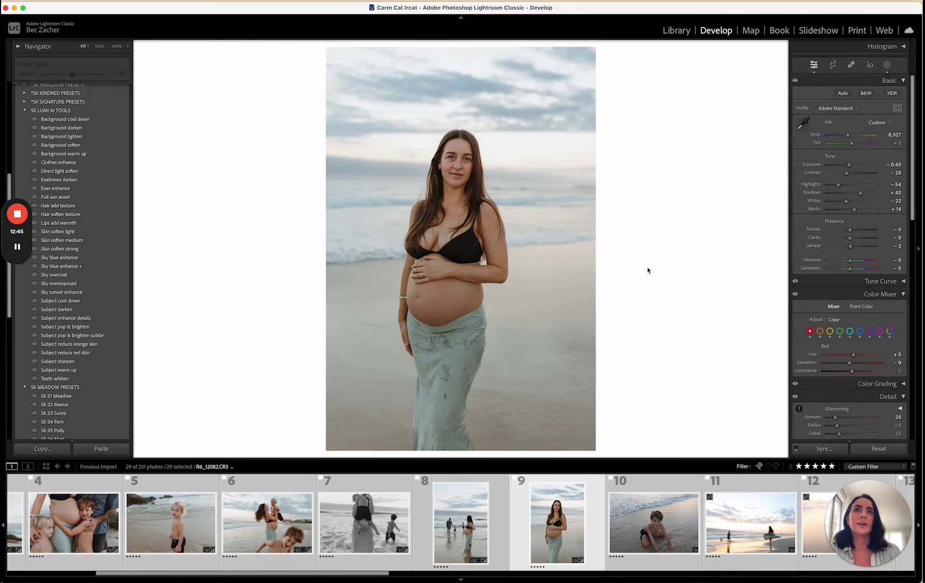
- Apply the SK 01 Meadow preset to the tenth photo, the boy on wet sand, and set exposure to +0.15 and temperature to 5,768
key("Right")
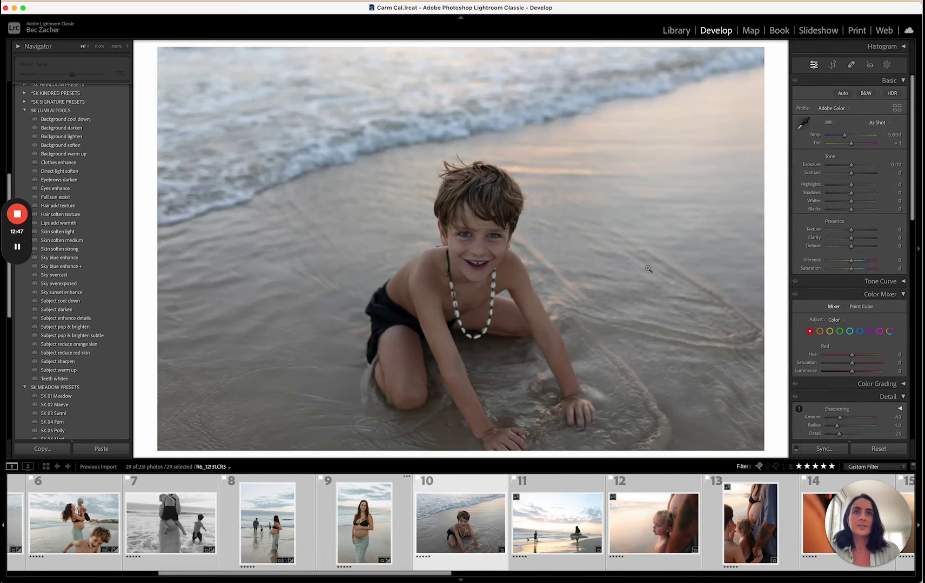
left_click(69, 396)
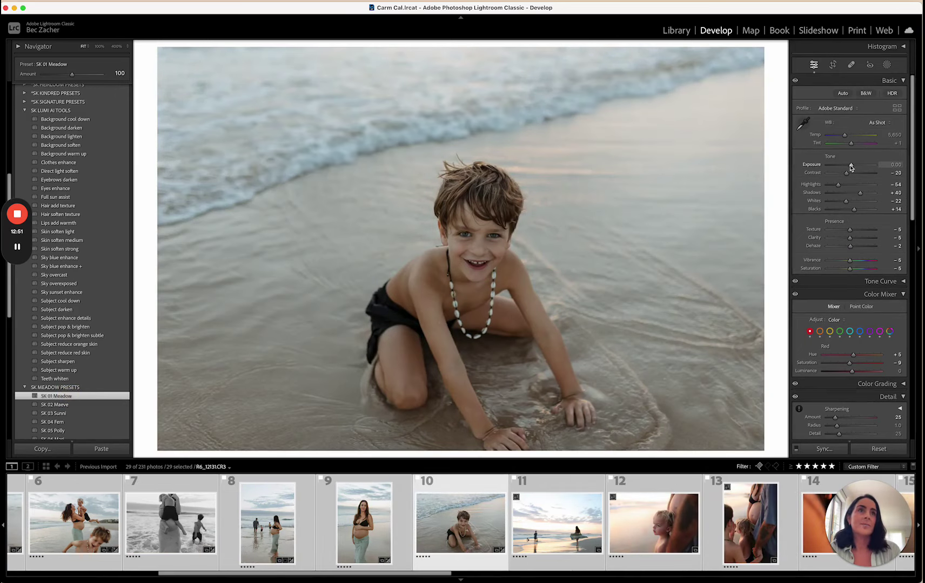
left_click_drag(850, 166, 845, 136)
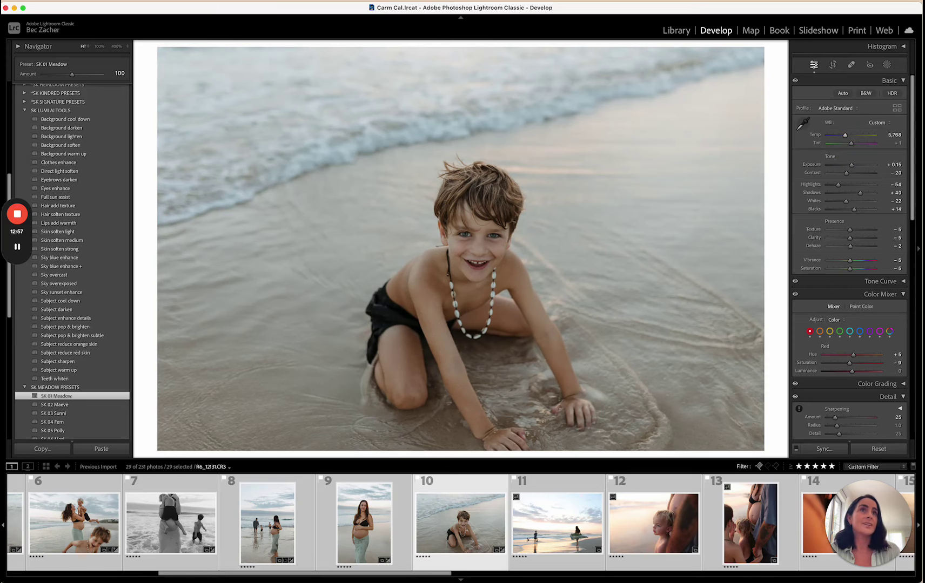
- Crop the tenth photo slightly tighter around the boy at the original aspect ratio, trimming the waves along its upper edge
left_click(833, 64)
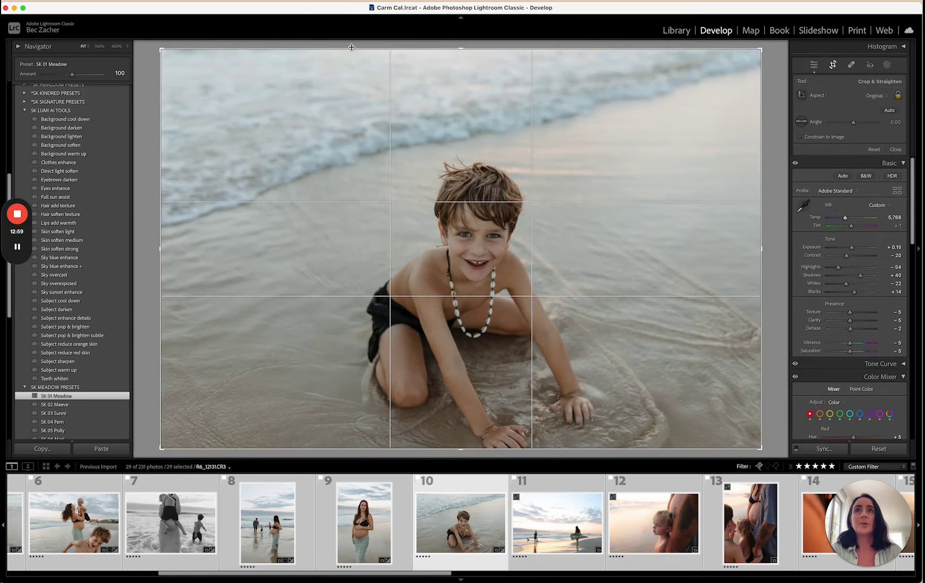
left_click_drag(351, 50, 355, 69)
key("Return")
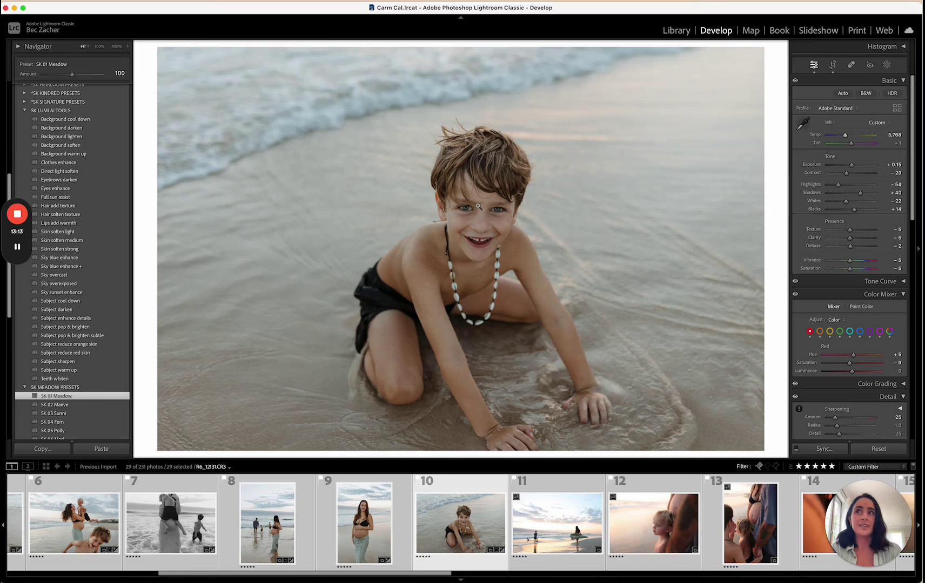
- Apply the Eyes enhance preset to the tenth photo and toggle the Enhance eyes mask's visibility to compare the effect on the boy's eyes
left_click(102, 188)
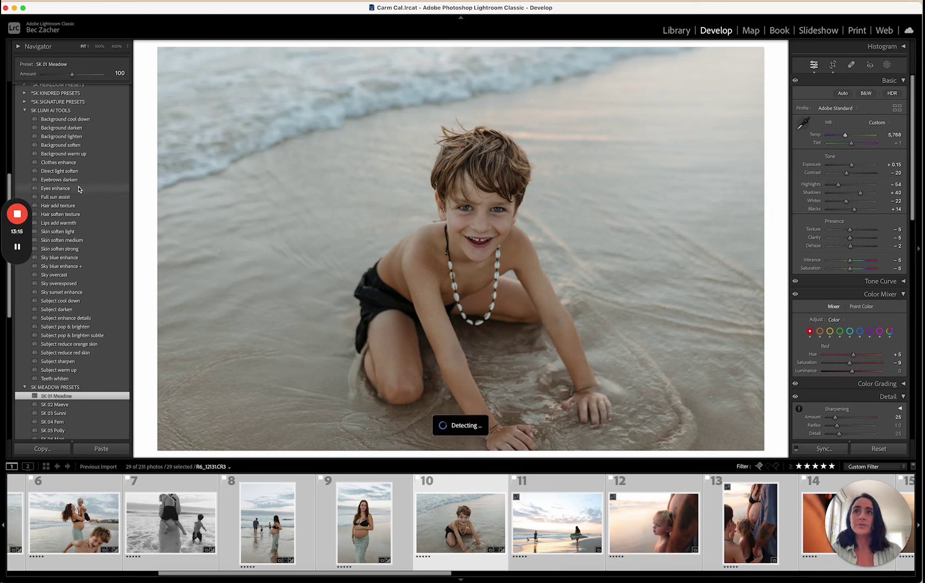
left_click(50, 190)
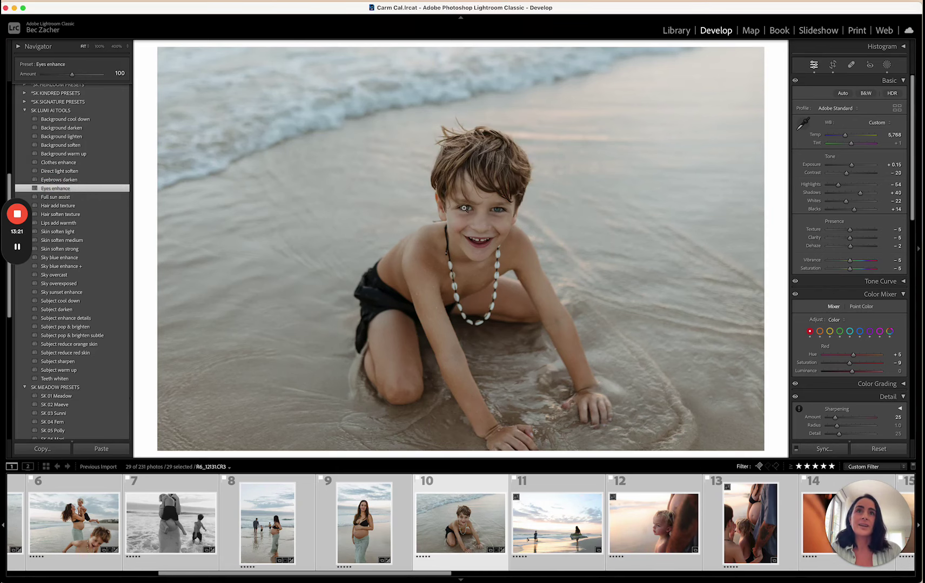
left_click(469, 208)
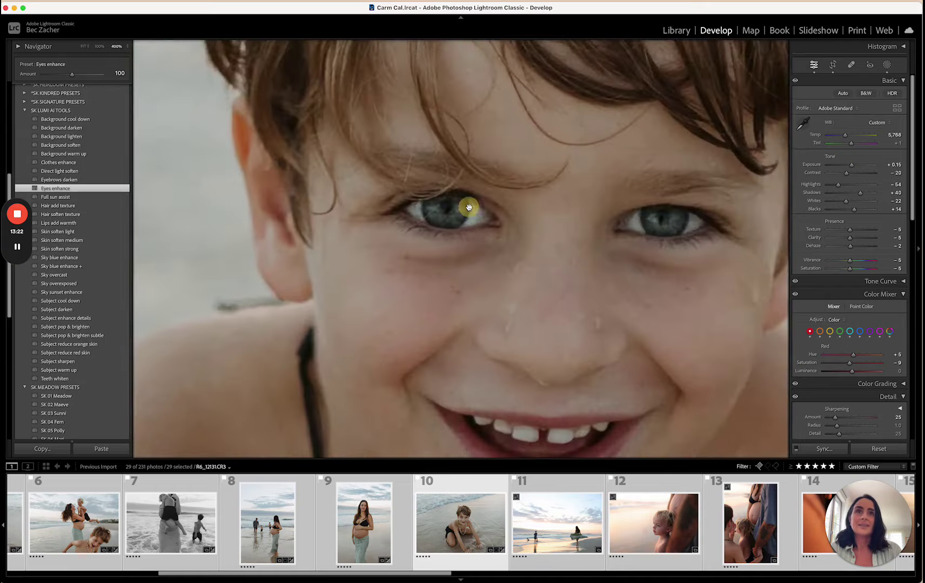
left_click(886, 65)
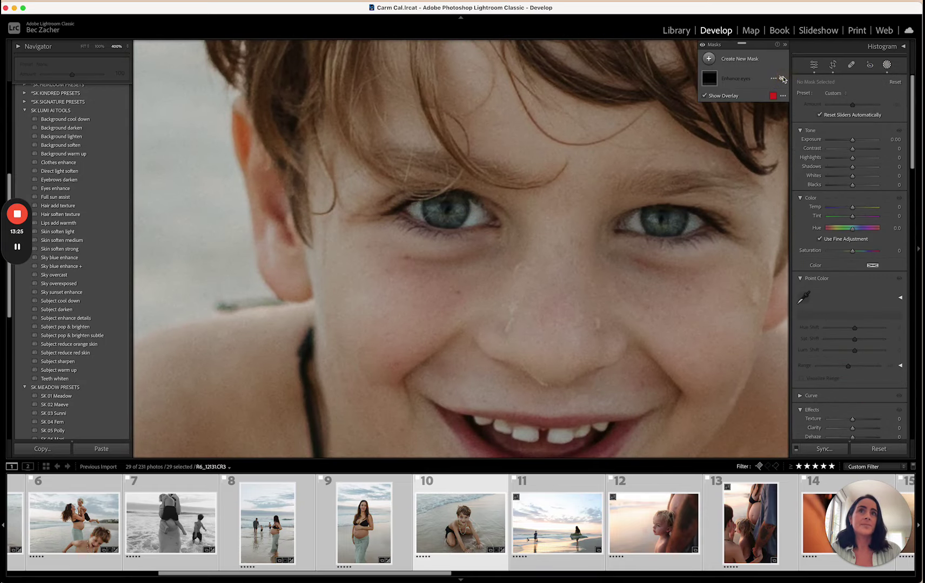
left_click(783, 79)
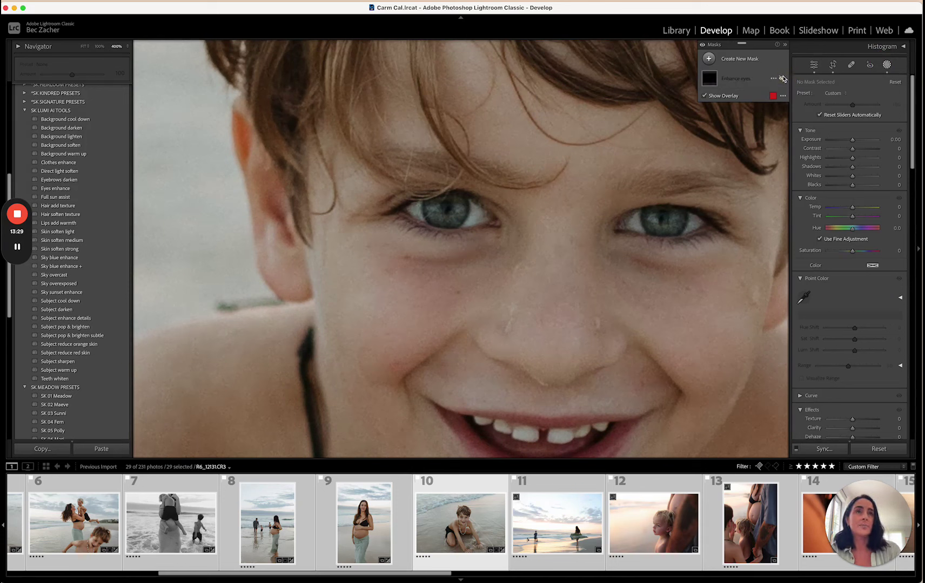
left_click(783, 78)
left_click(783, 79)
left_click(783, 79)
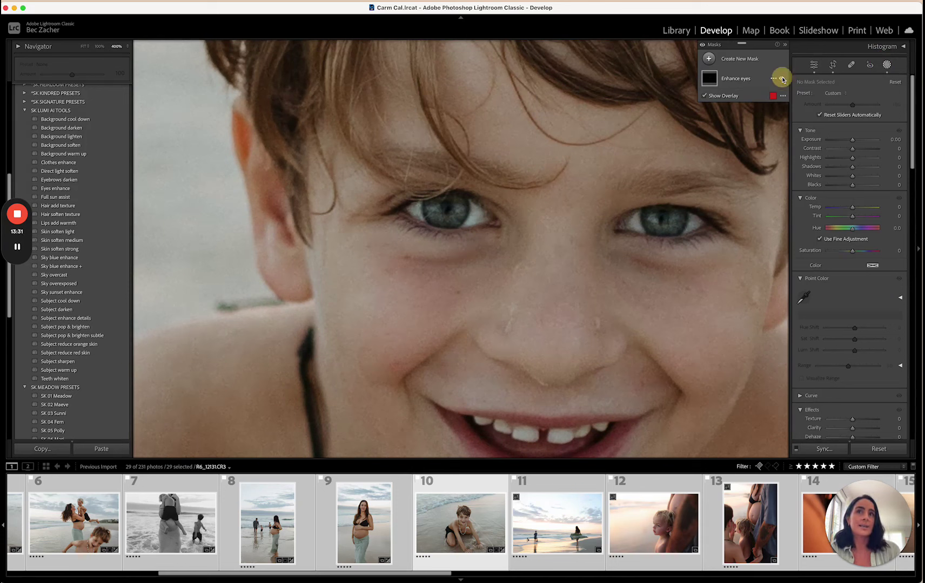
key("shift+w")
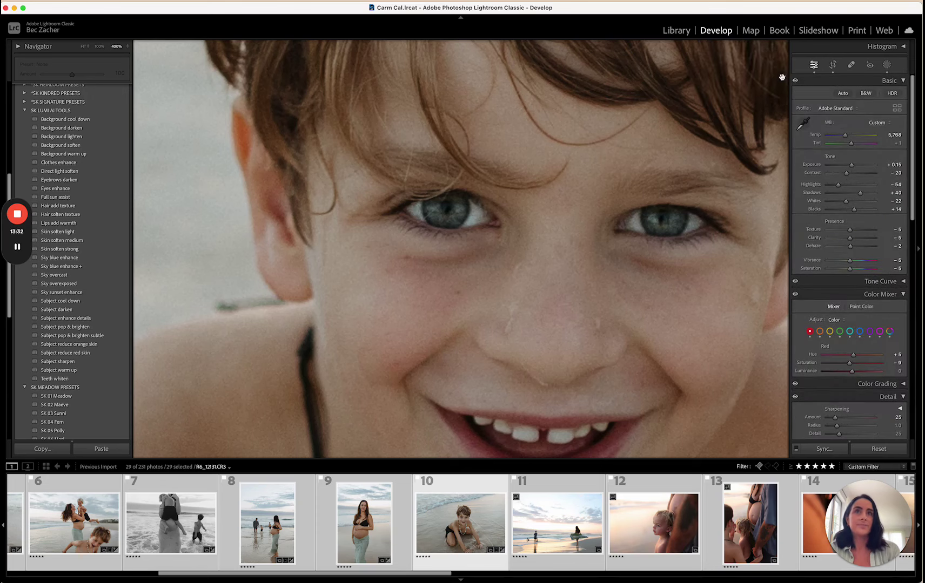
left_click(592, 190)
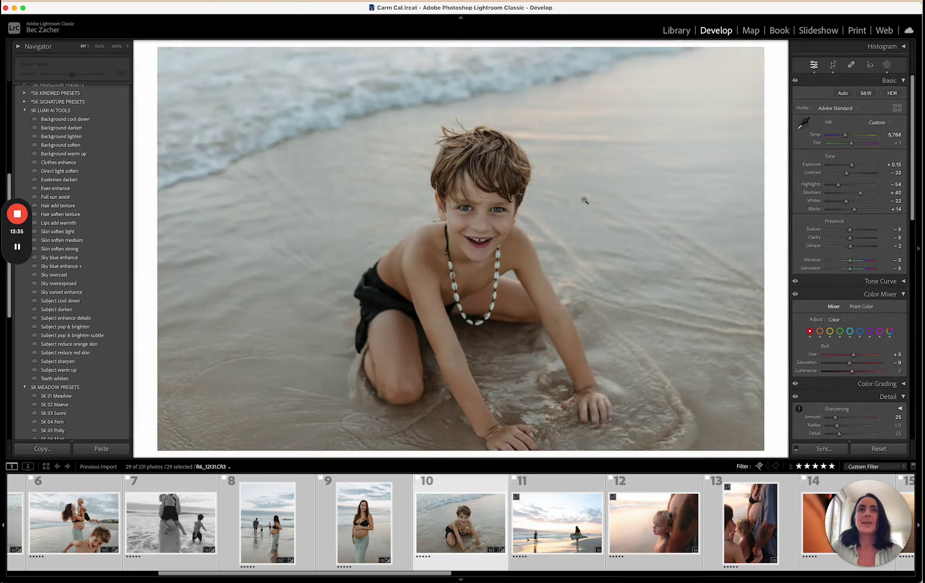
- Apply the SK 01 Meadow preset to the eleventh photo with exposure -0.40 and temperature 5,844, and crop it slightly tighter at the original aspect ratio
key("Right")
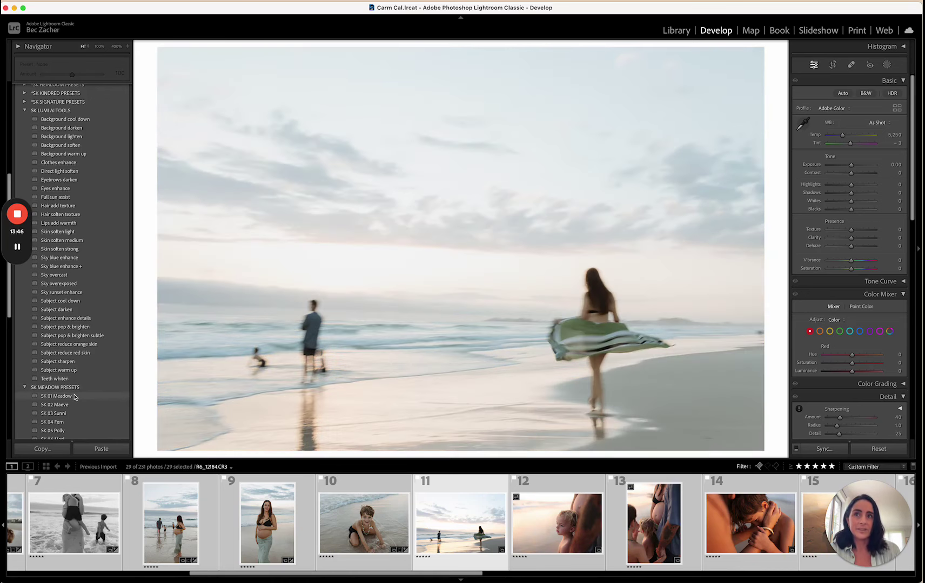
left_click(74, 397)
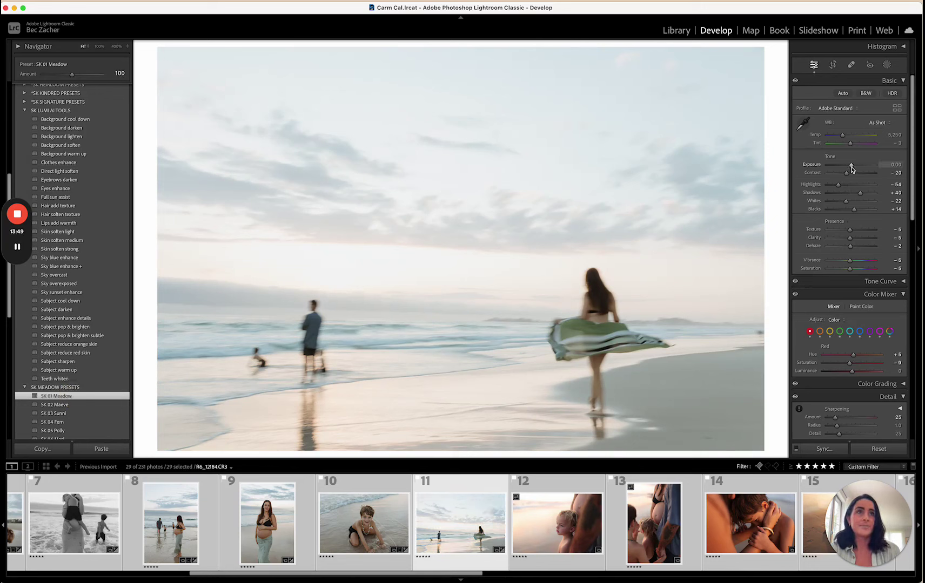
left_click_drag(852, 168, 845, 140)
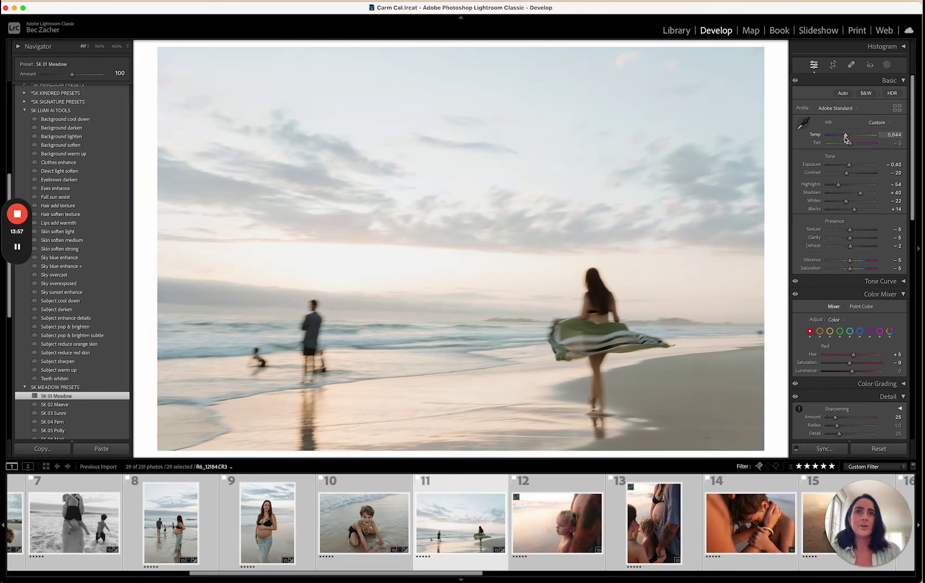
left_click(833, 64)
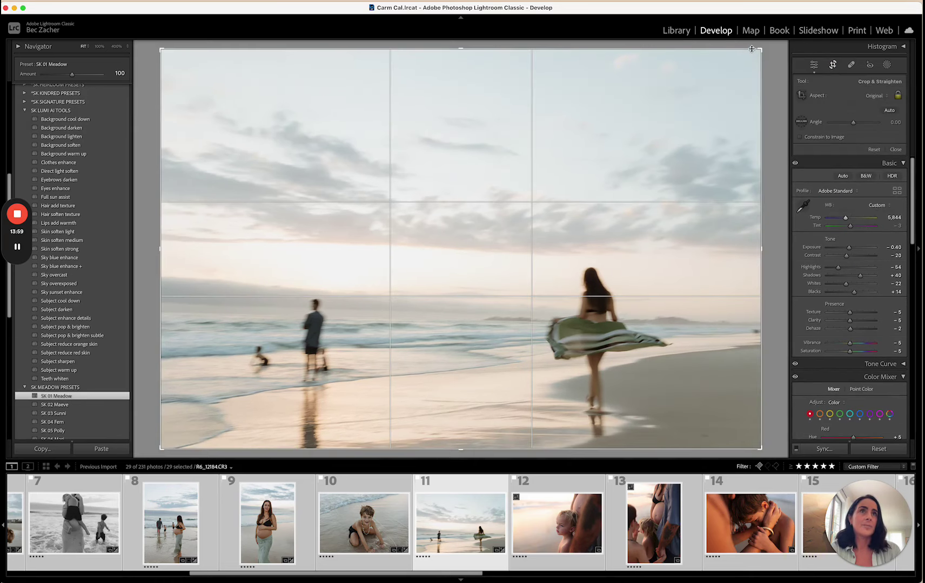
double_click(761, 49)
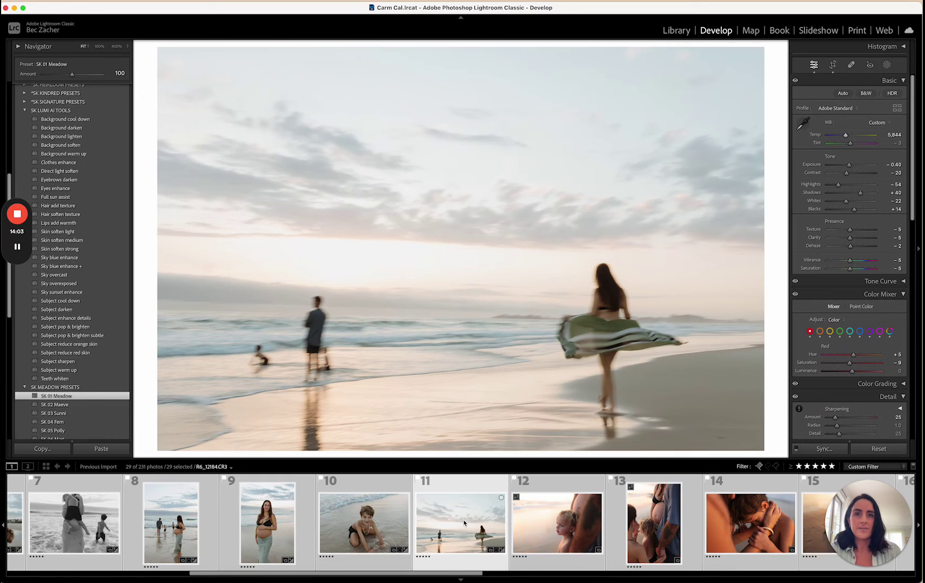
- Deselect all photos, select only the eleventh photo of the woman with the towel, and create a virtual copy of it
key("super+d")
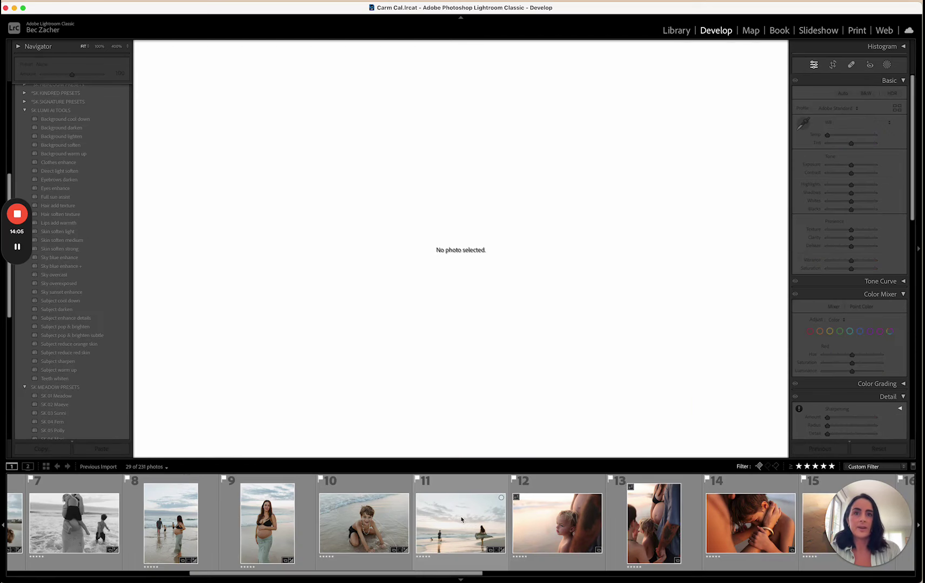
left_click(462, 519)
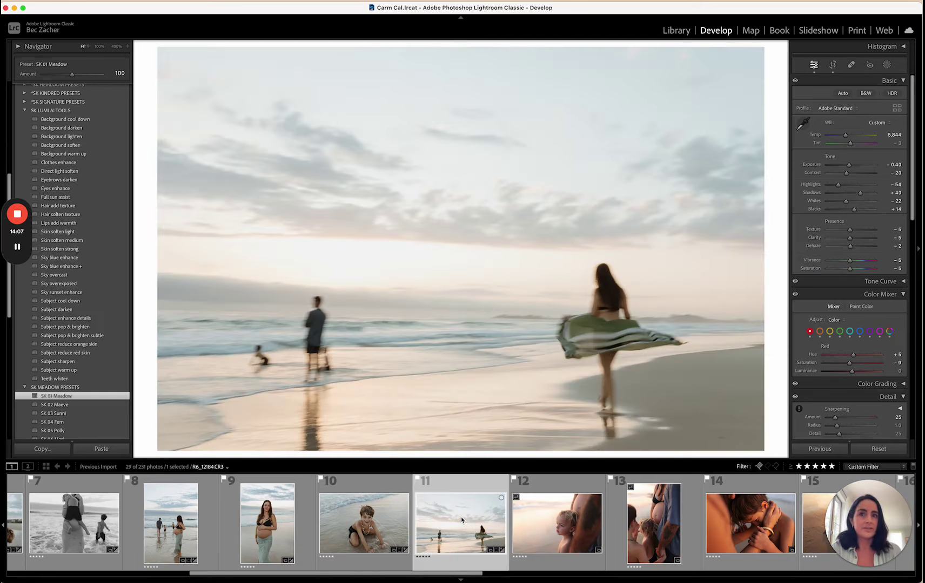
right_click(461, 517)
left_click(482, 462)
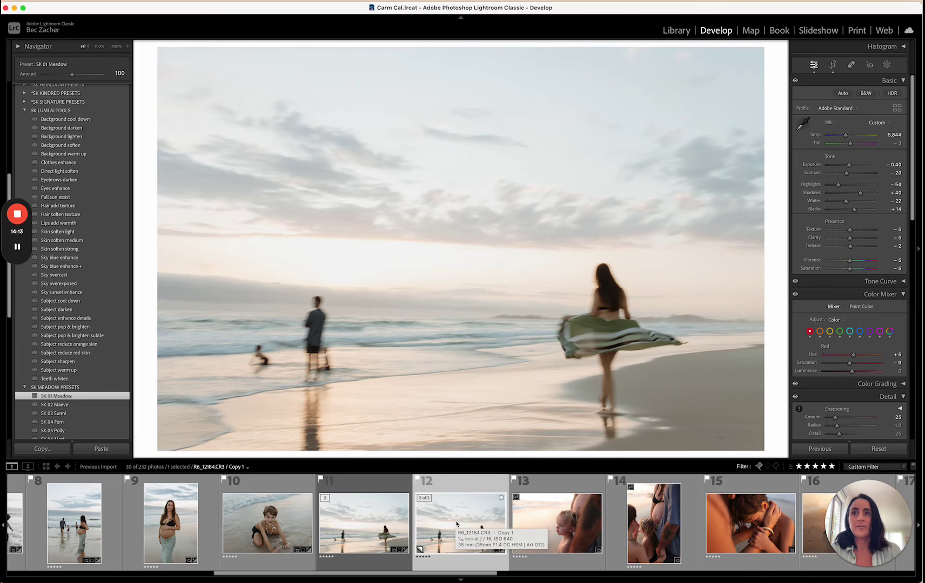
- Apply the SK BW Poem preset to the virtual copy with exposure +0.25 and highlights -80, and add the Sky blue enhance preset
scroll(97, 381, "down", 5)
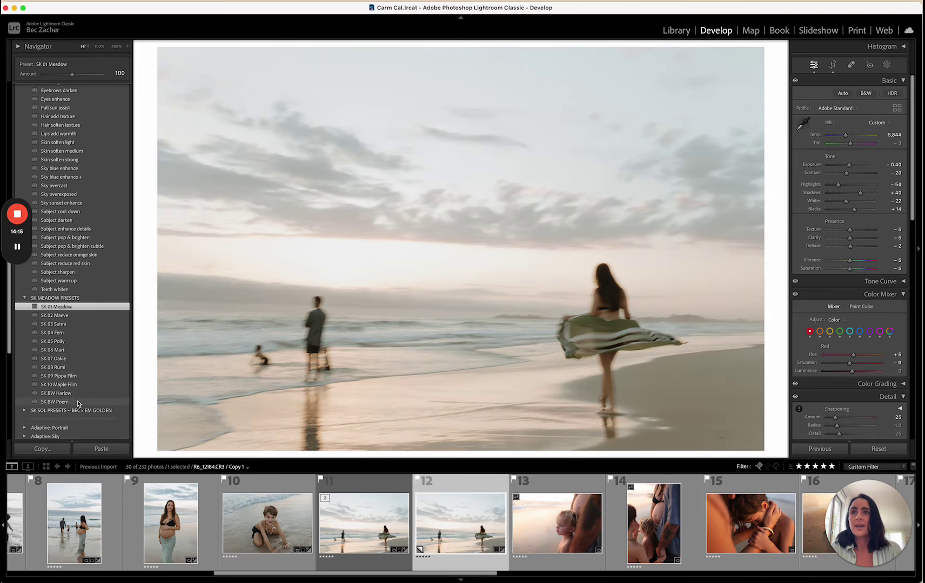
left_click(77, 402)
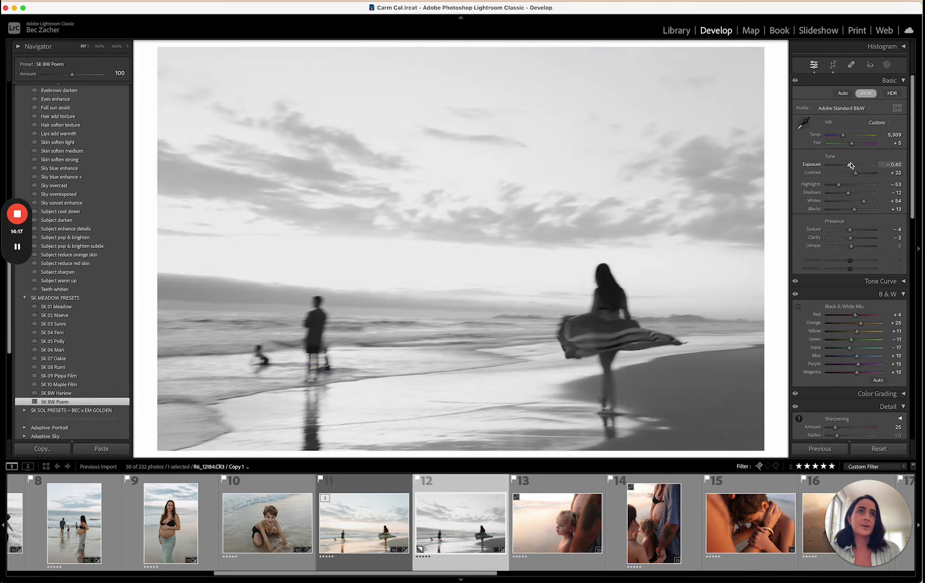
left_click_drag(850, 164, 853, 166)
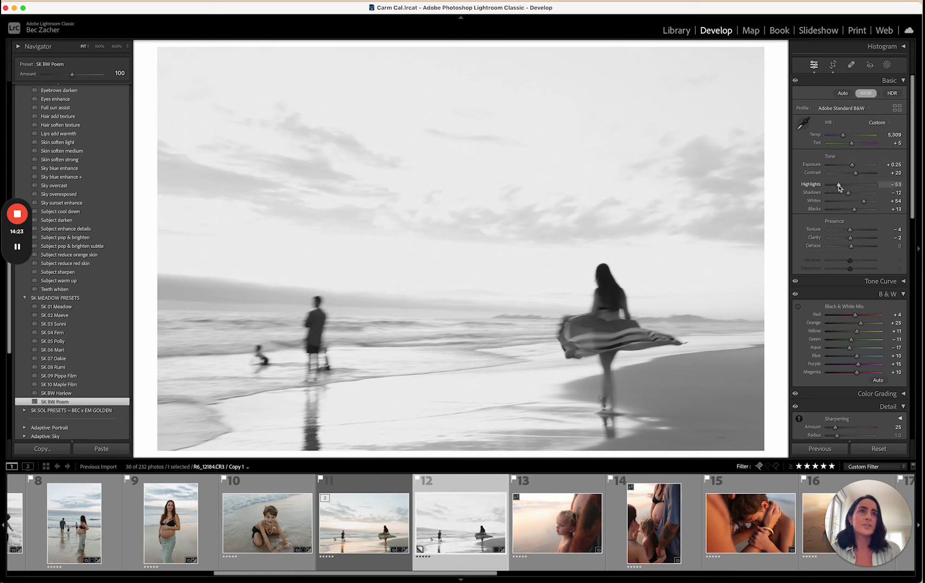
left_click_drag(834, 187, 817, 188)
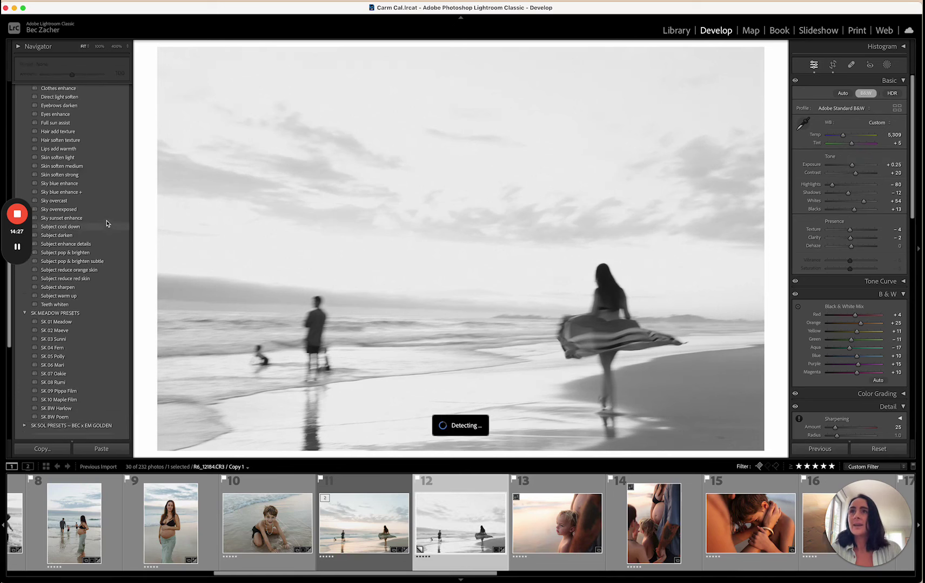
scroll(109, 221, "up", 2)
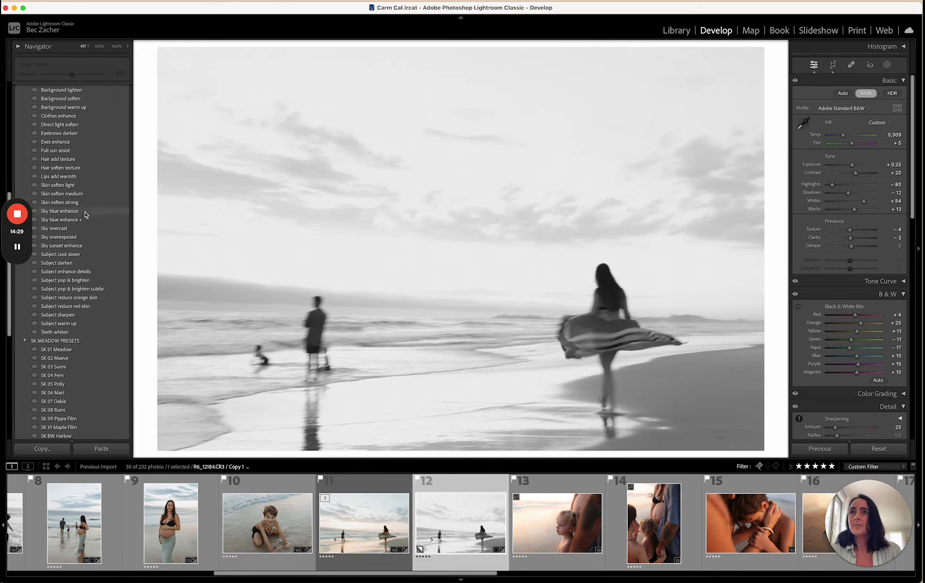
left_click(84, 211)
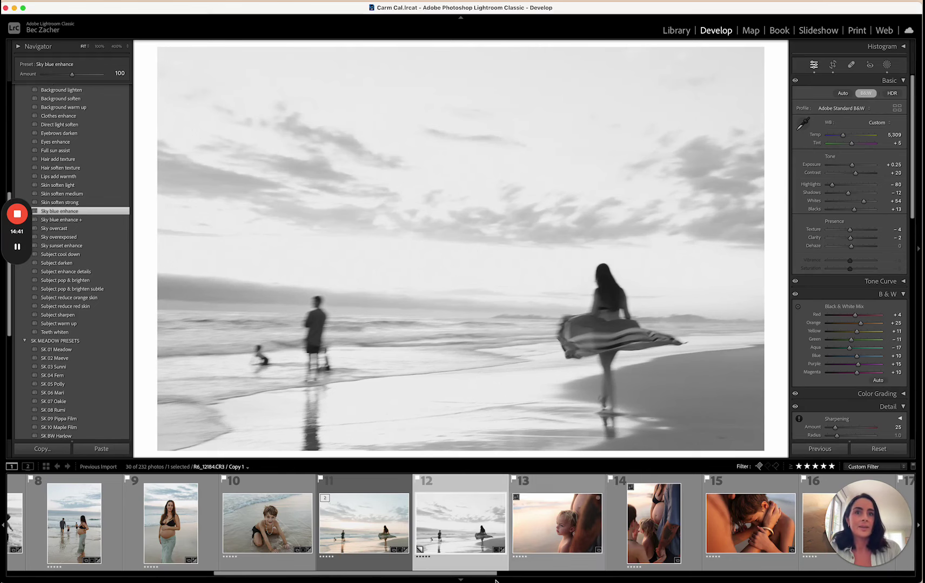
- Apply the SK 01 Meadow preset to the thirteenth photo, the toddler in profile, and crop it slightly tighter at the original aspect ratio
left_click(554, 513)
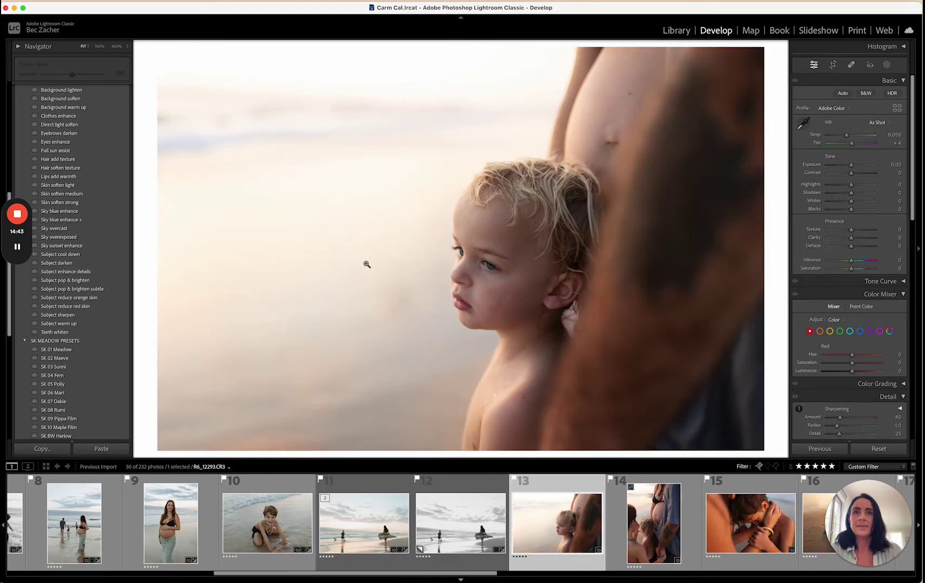
left_click(60, 351)
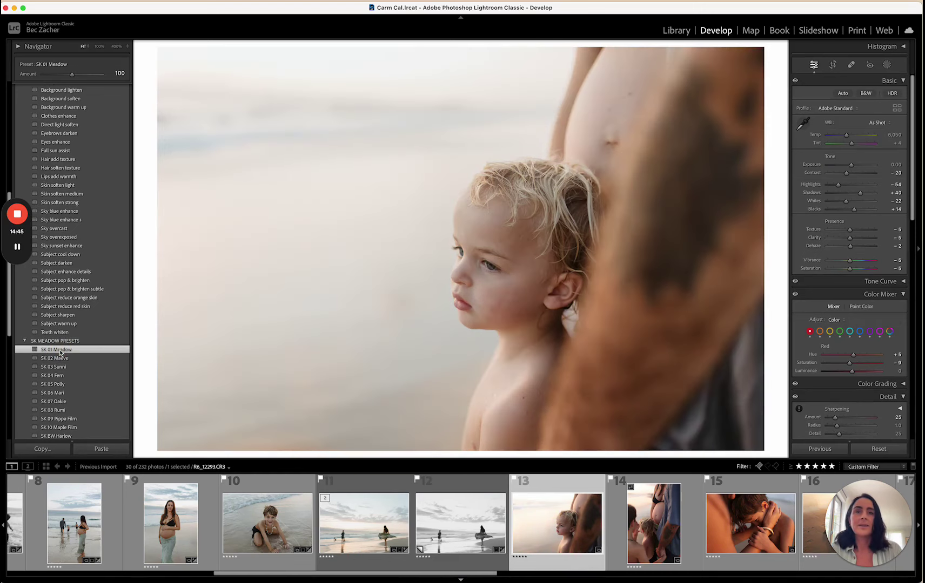
left_click(834, 65)
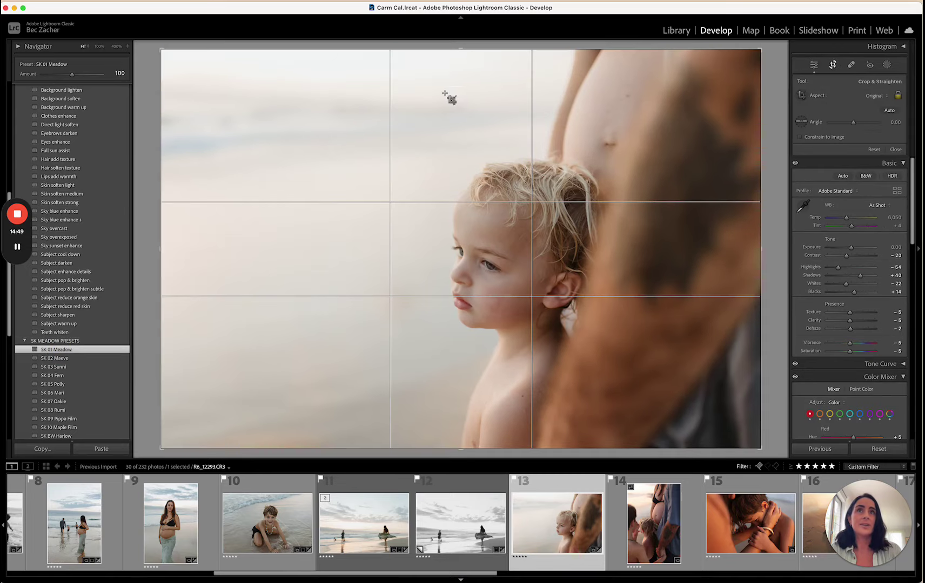
left_click_drag(460, 51, 458, 58)
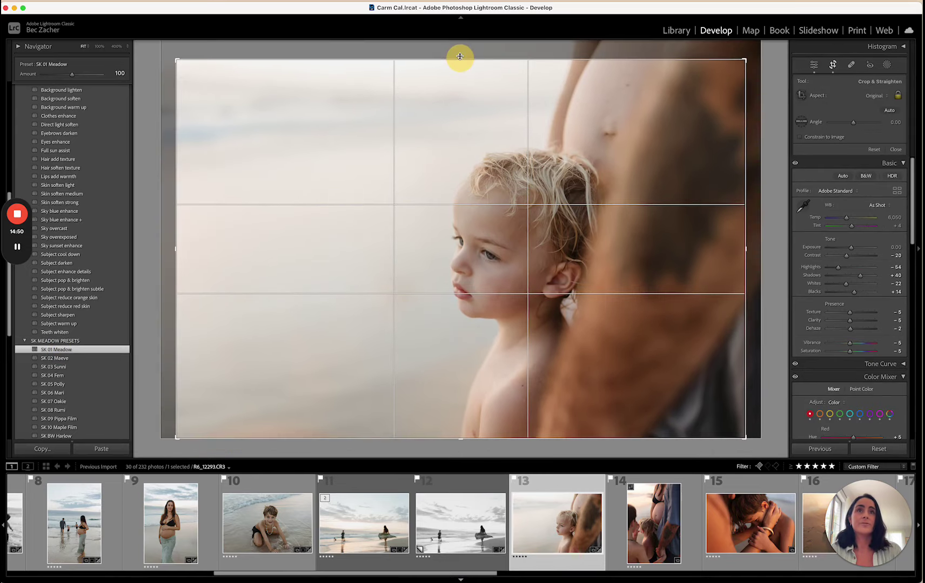
double_click(475, 185)
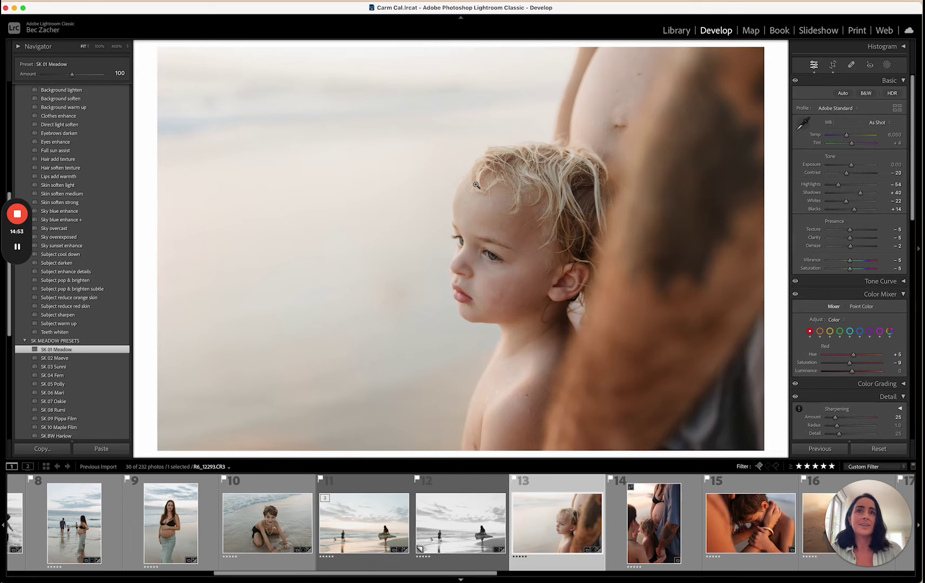
- Compare the thirteenth photo with its unedited version and set its exposure to -0.15
key("backslash")
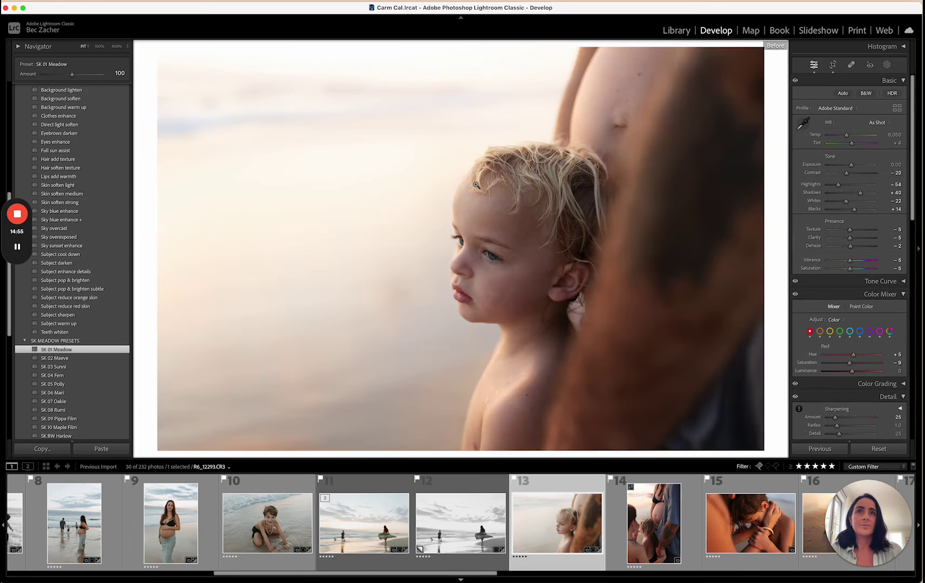
key("backslash")
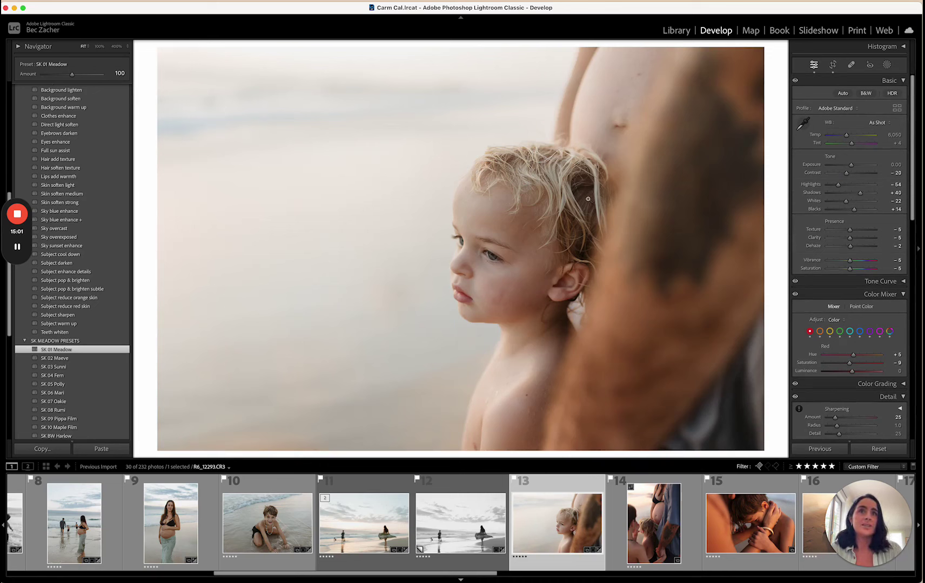
left_click_drag(851, 165, 844, 165)
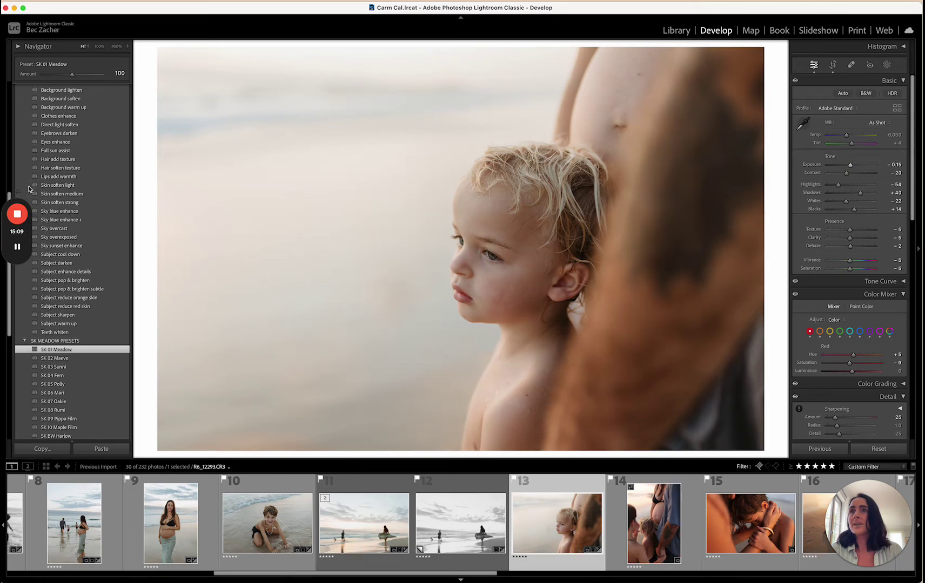
- Apply the Background darken, Eyes enhance and Skin soften light presets to the thirteenth photo
scroll(76, 167, "up", 3)
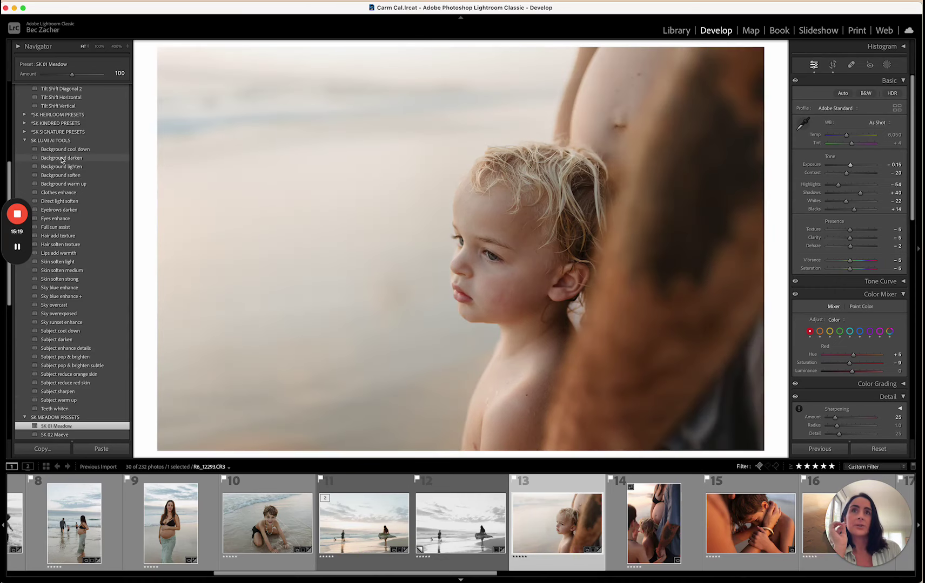
left_click(62, 158)
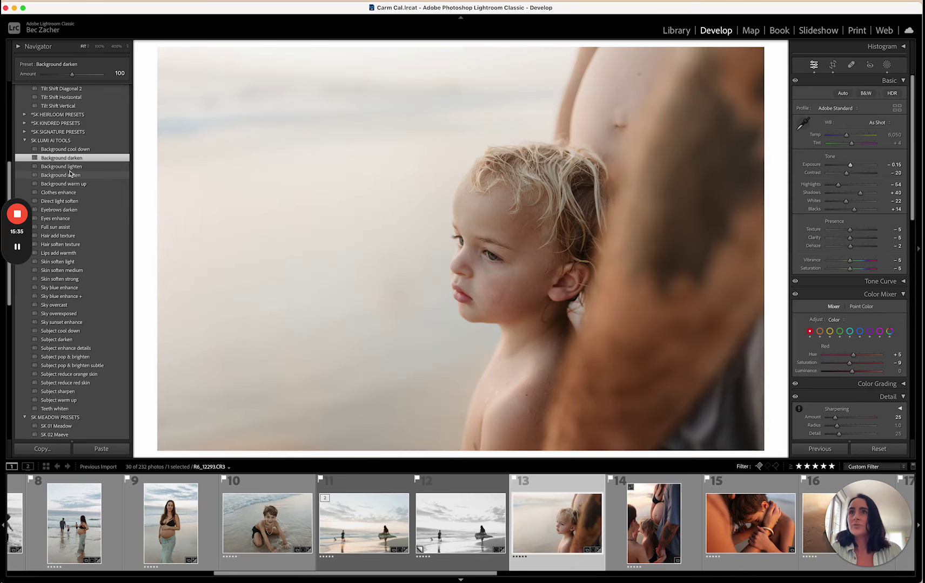
left_click(57, 218)
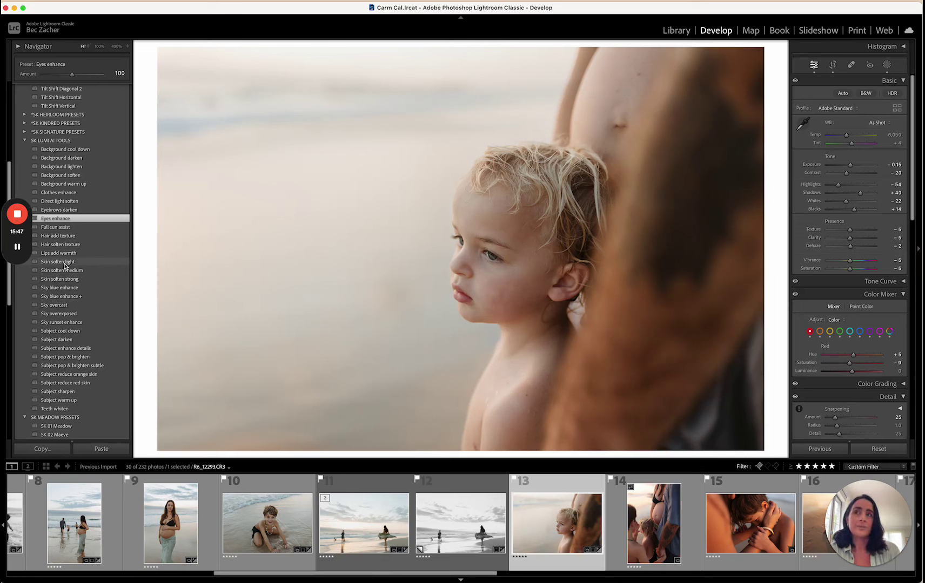
left_click(61, 262)
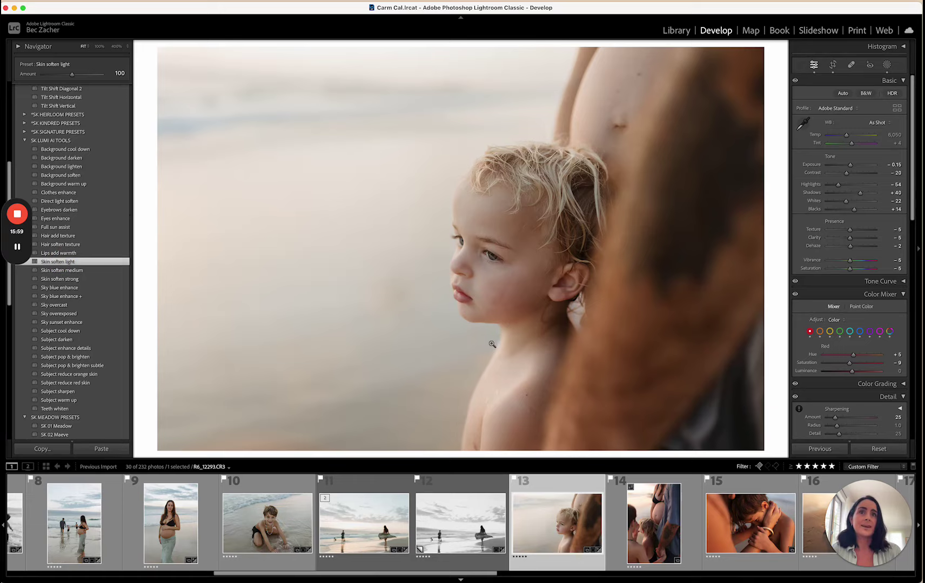
- Heal the faint scratch on the toddler's cheek with a Heal stroke of size 76, feather 70 and opacity 100
left_click(494, 307)
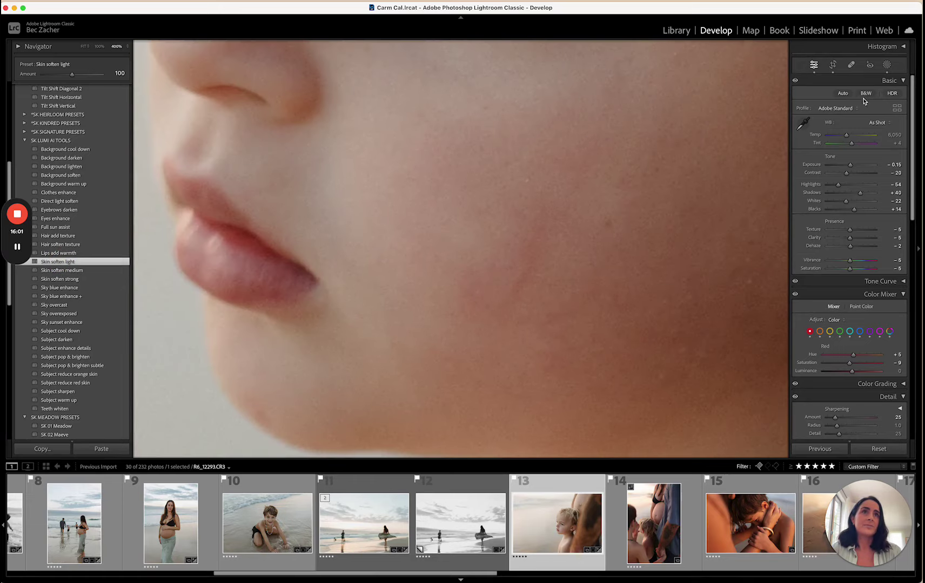
left_click(851, 64)
left_click_drag(582, 162, 492, 326)
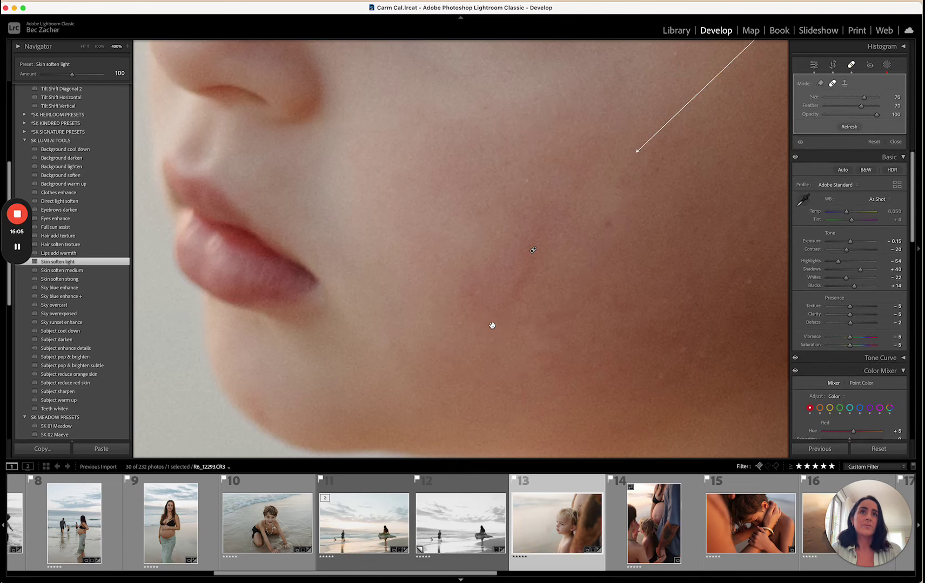
key("q")
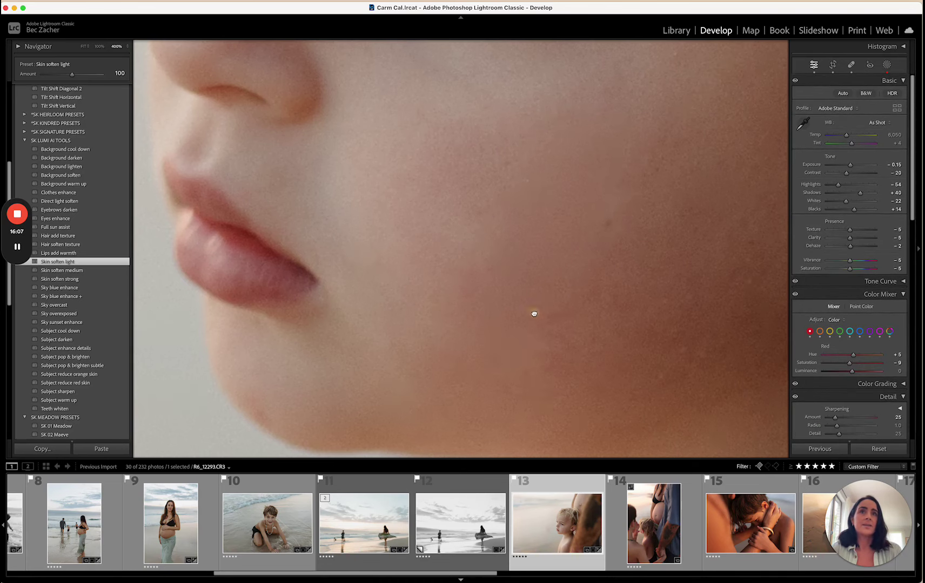
left_click(534, 313)
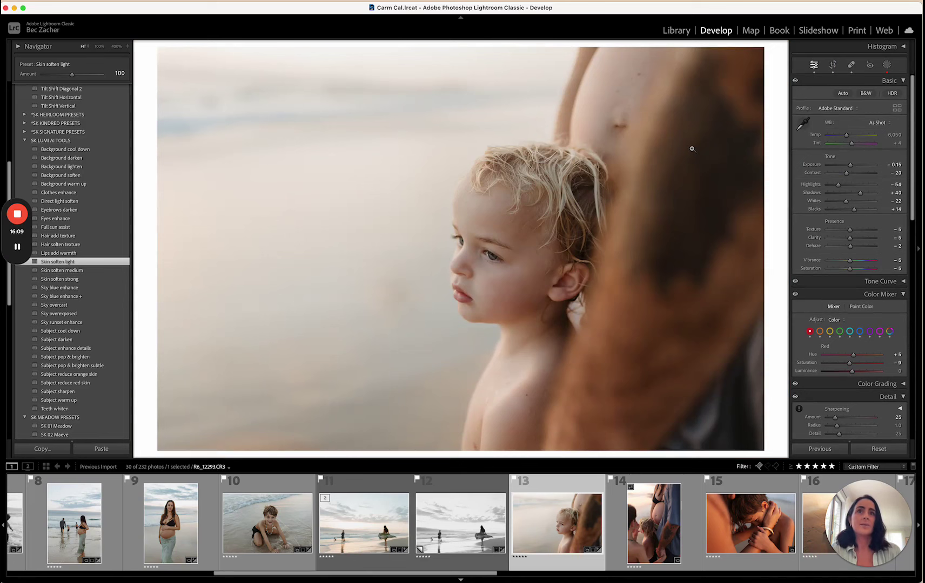
- Select the cheek's healing spot and move its source from the blurred tattooed arm to nearby skin on the toddler's cheek
left_click(851, 65)
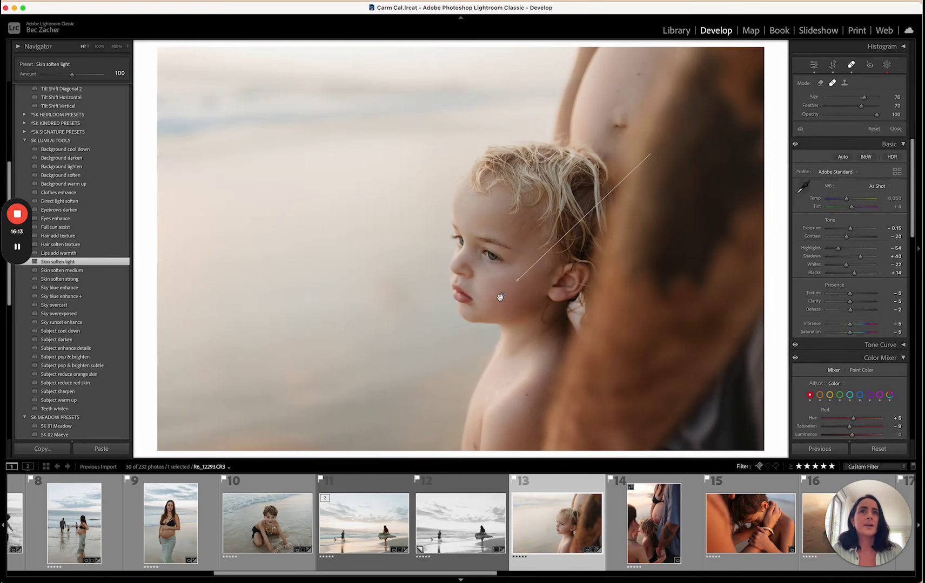
left_click(502, 296)
mouse_move(664, 139)
left_mouse_down()
mouse_move(588, 200)
mouse_move(510, 304)
mouse_move(519, 292)
left_mouse_up()
key("q")
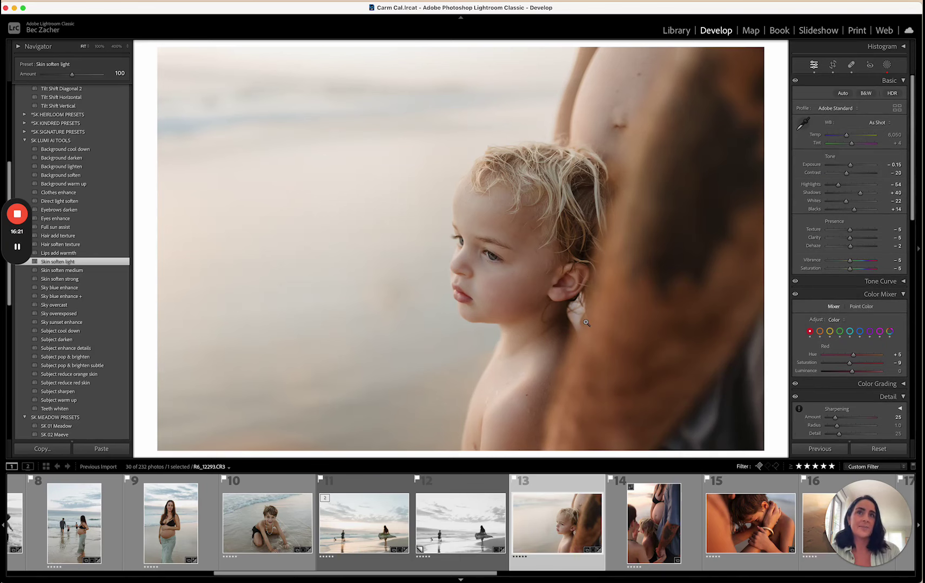
- Apply the SK 01 Meadow preset to the fourteenth photo, the portrait-format shot of the children beside the pregnant belly
key("Right")
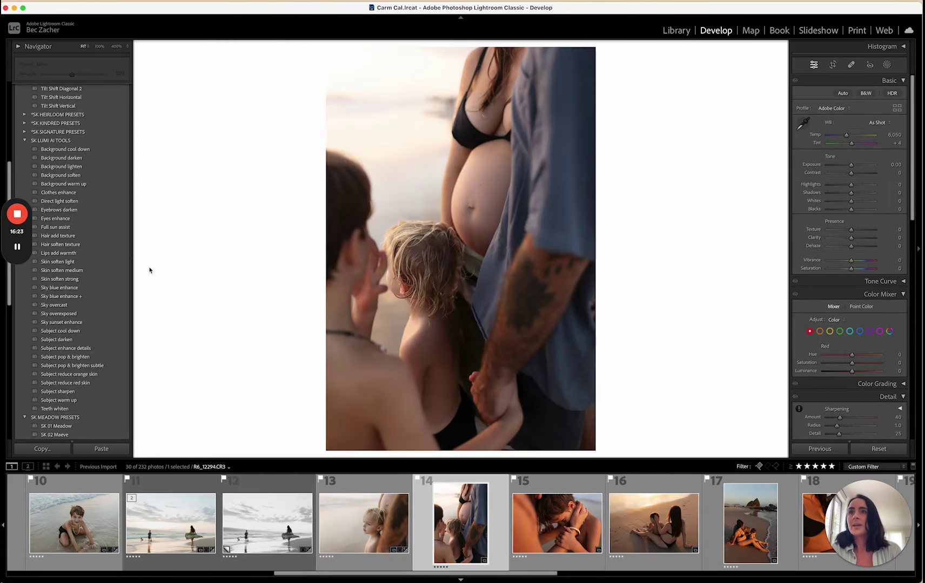
scroll(91, 356, "down", 5)
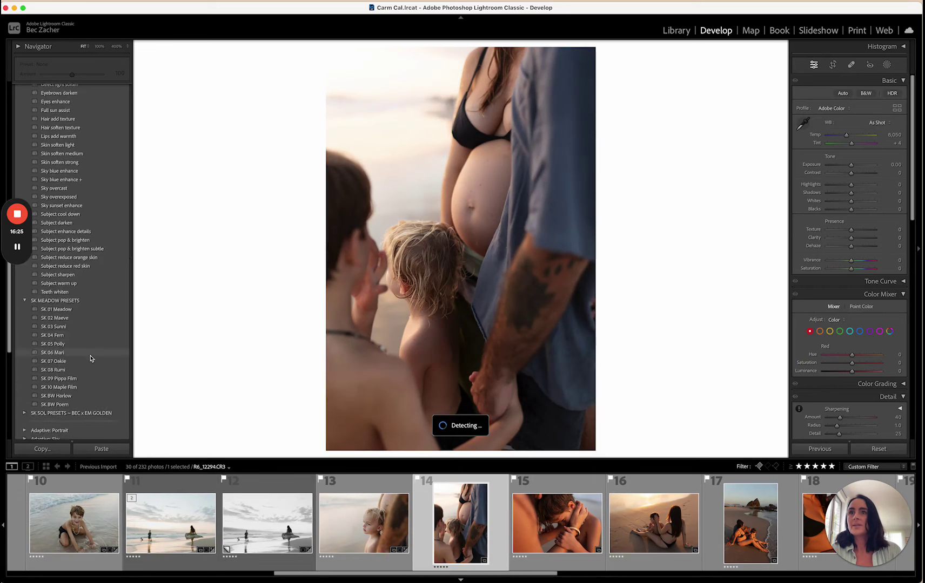
scroll(91, 358, "down", 1)
left_click(59, 295)
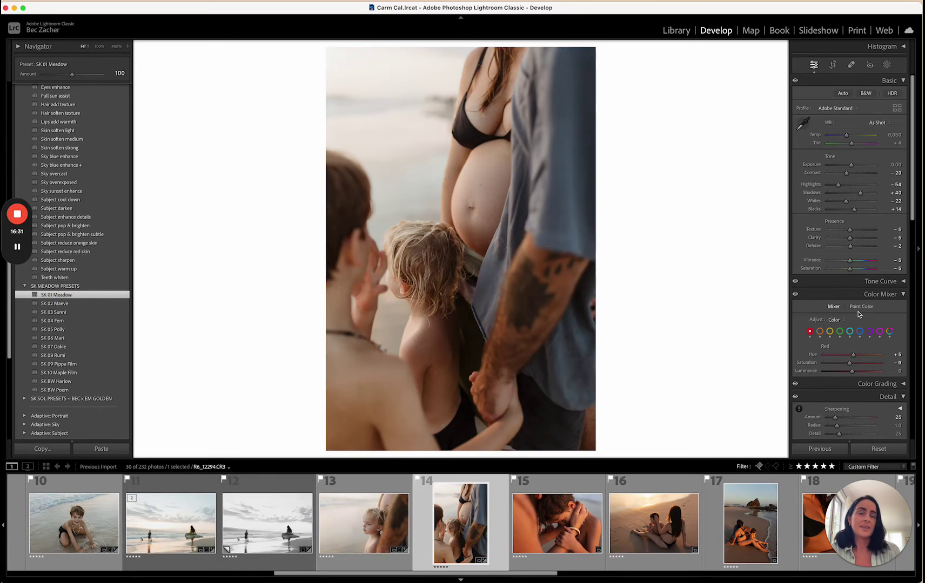
- Apply SK 01 Meadow to the fifteenth photo, compare it with the original, and add the Subject reduce orange skin preset
key("Right")
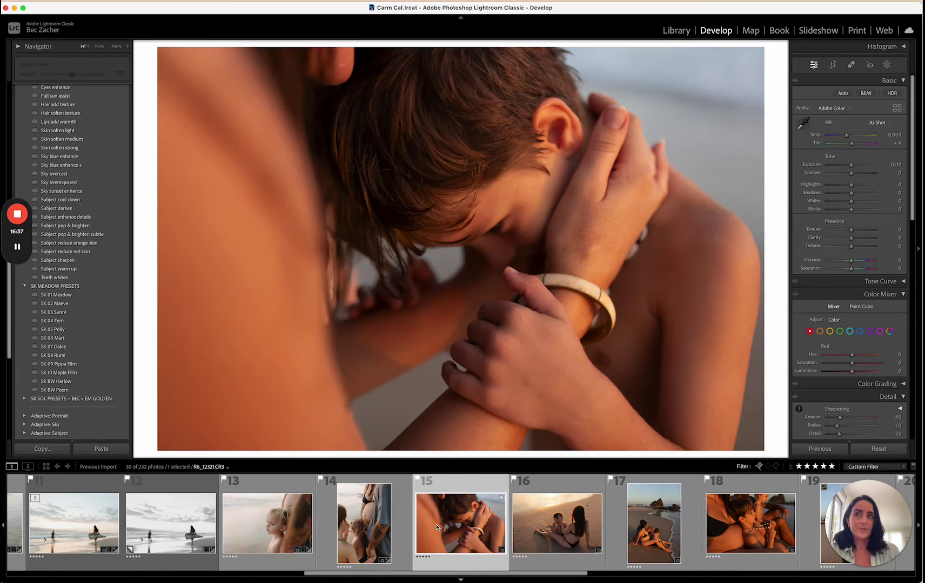
scroll(437, 528, "down", 3)
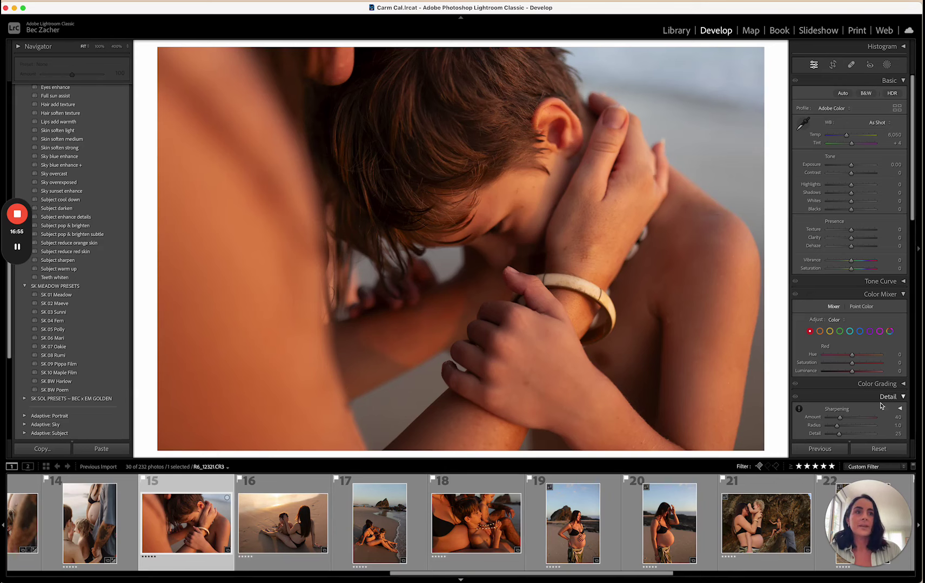
left_click(879, 449)
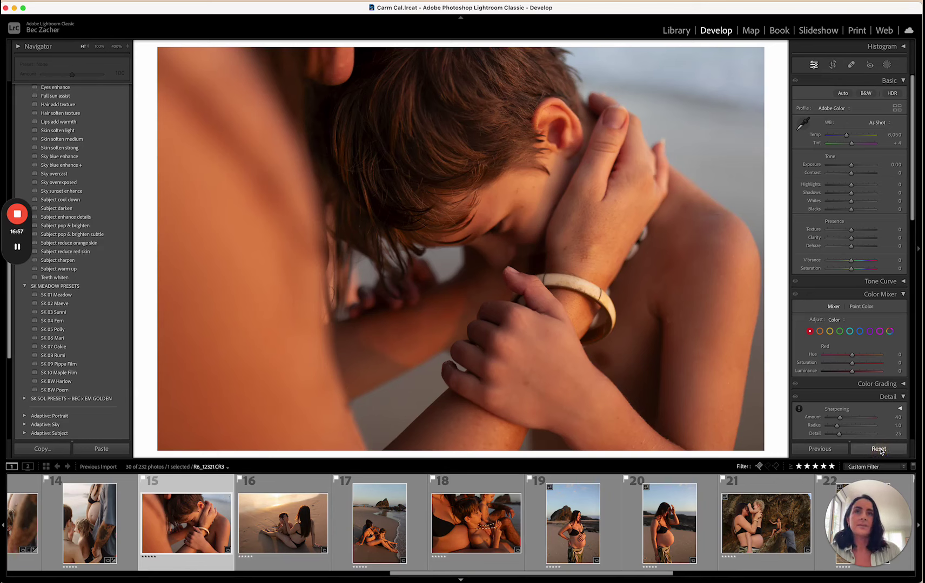
left_click(75, 295)
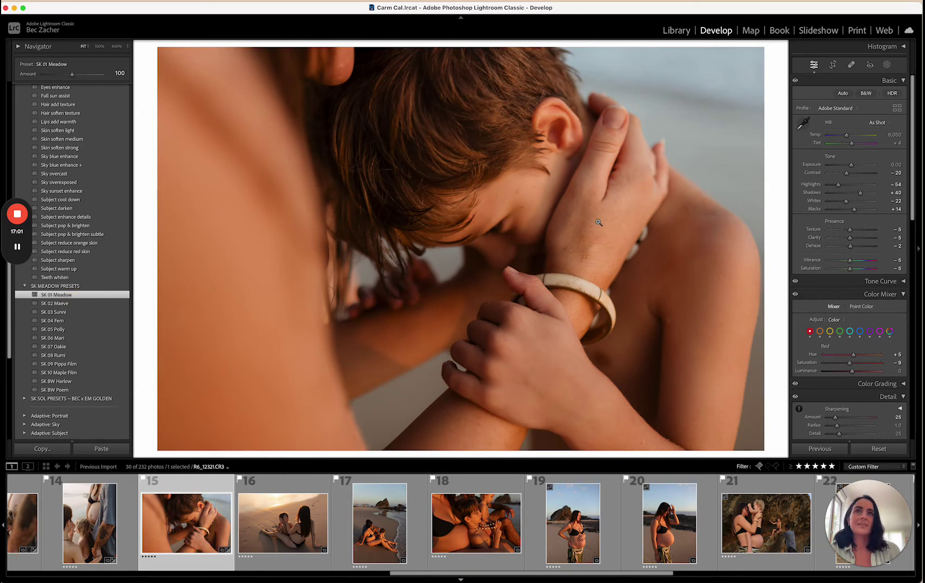
key("backslash")
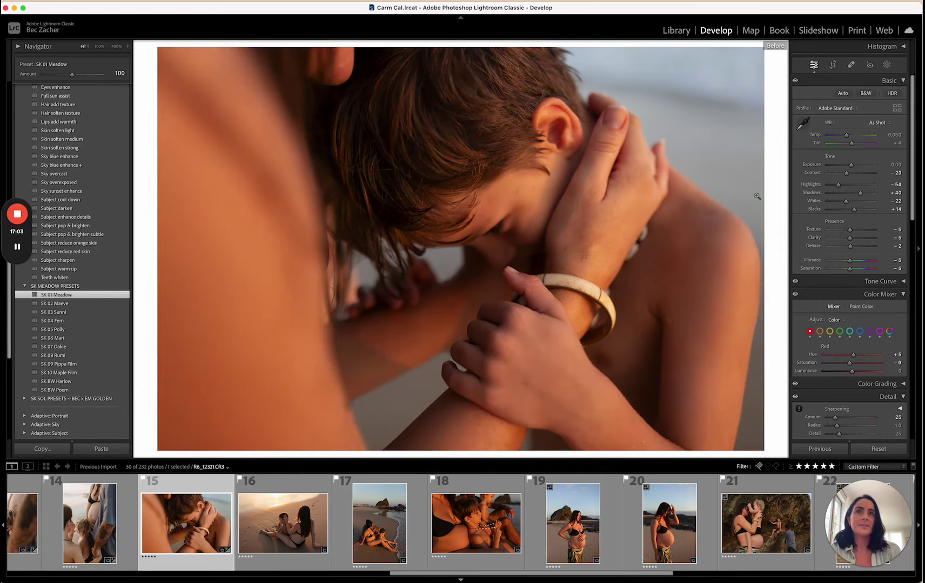
key("backslash")
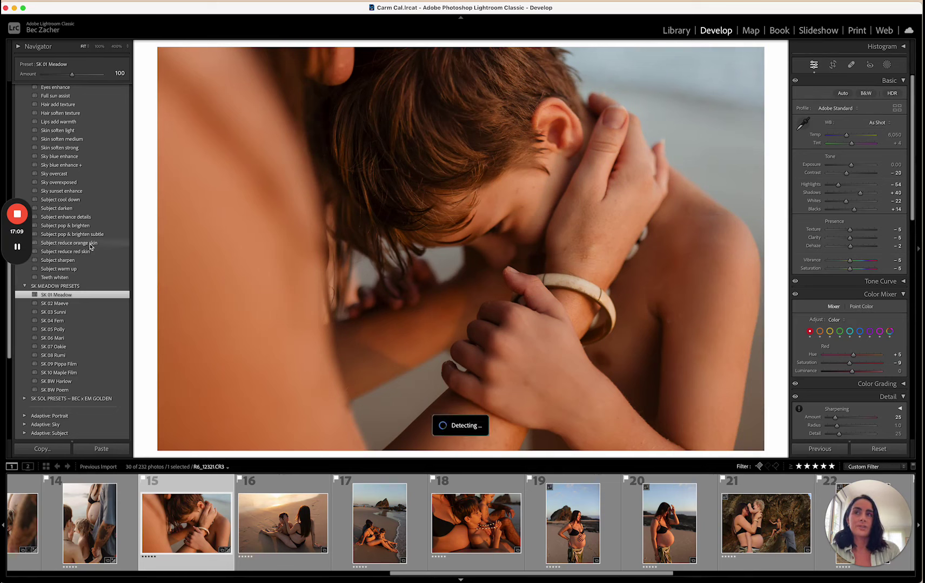
left_click(72, 243)
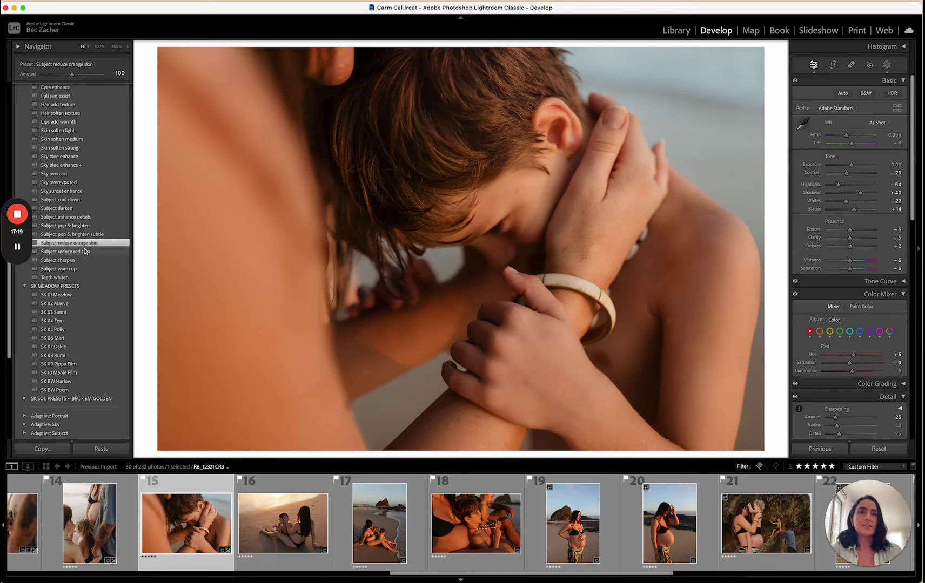
- Apply SK 01 Meadow to the sixteenth photo with exposure −0.15, and add the Subject pop & brighten subtle preset
scroll(85, 251, "up", 5)
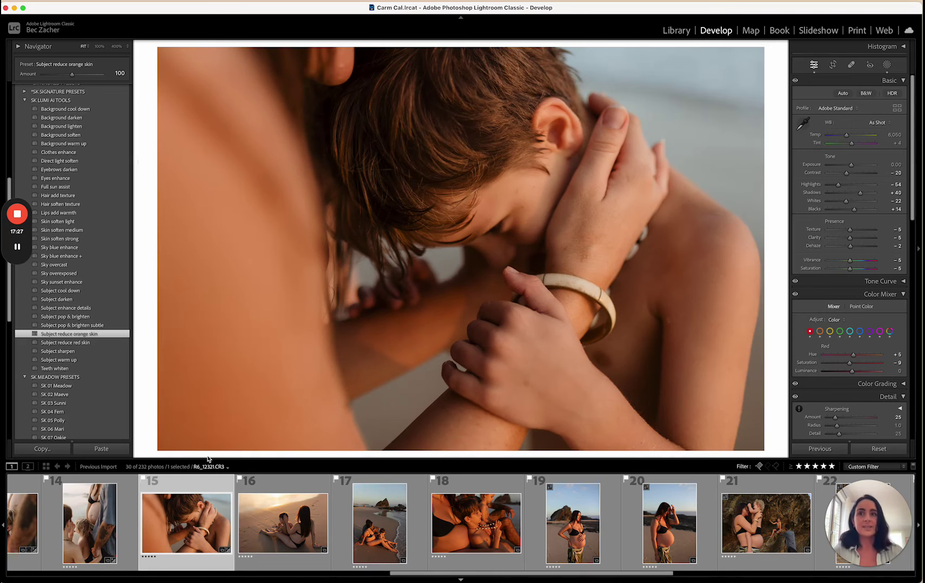
left_click(294, 528)
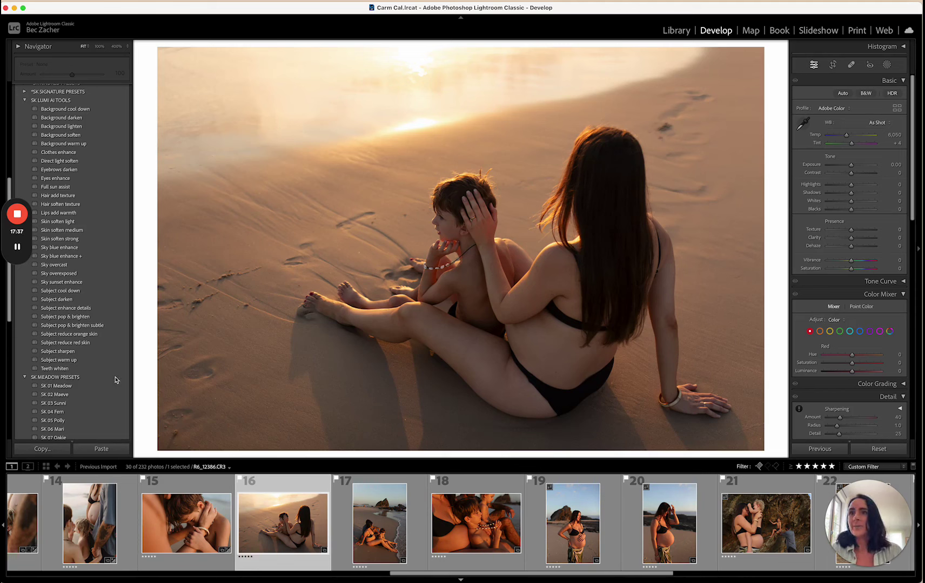
left_click(75, 385)
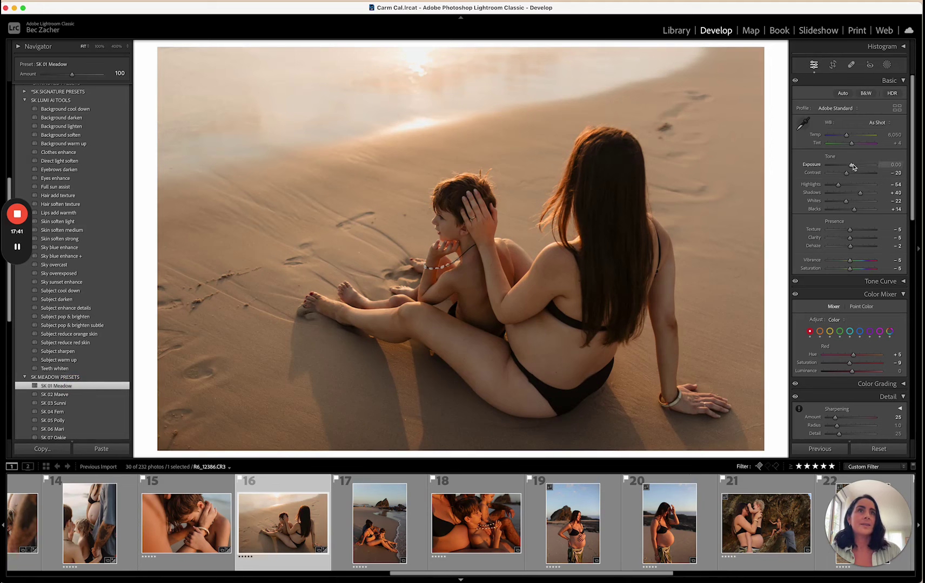
left_click_drag(852, 164, 851, 166)
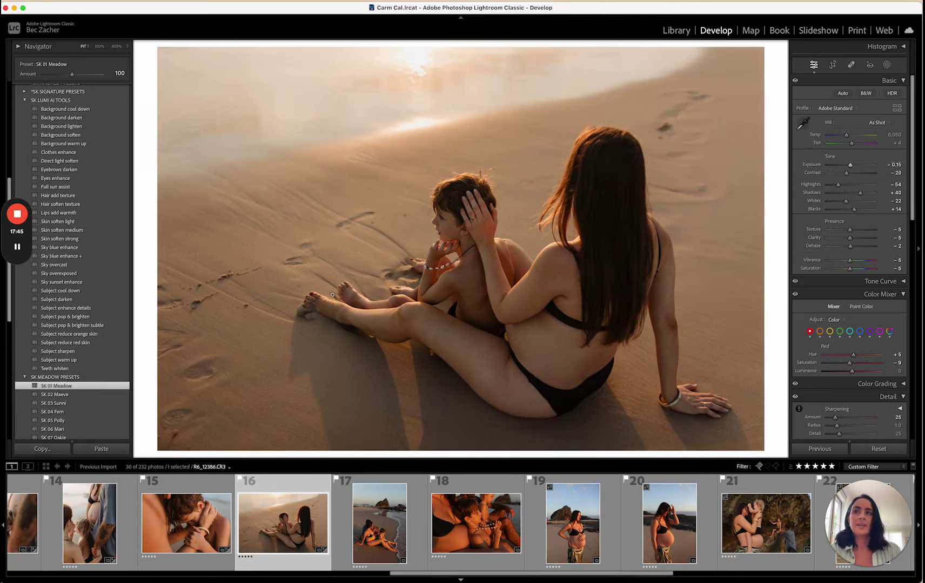
left_click(78, 326)
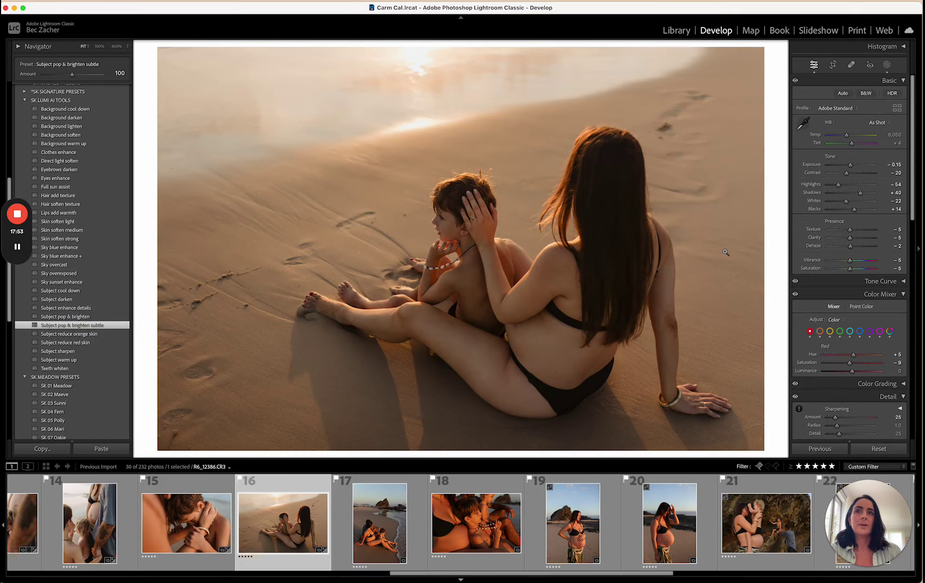
- Straighten the seventeenth photo, the portrait-format beach shot of the seated family, with a crop angle of about −1.77
key("Right")
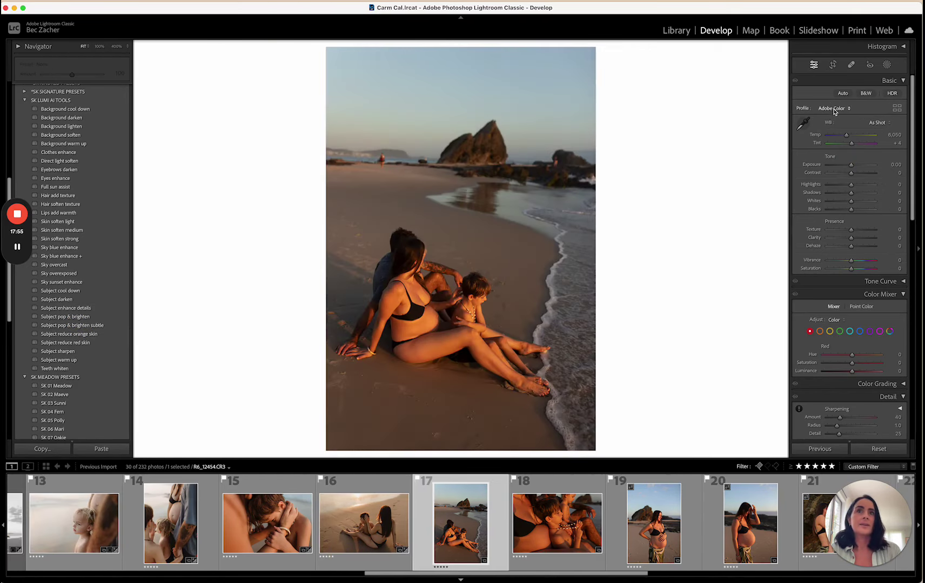
left_click(832, 65)
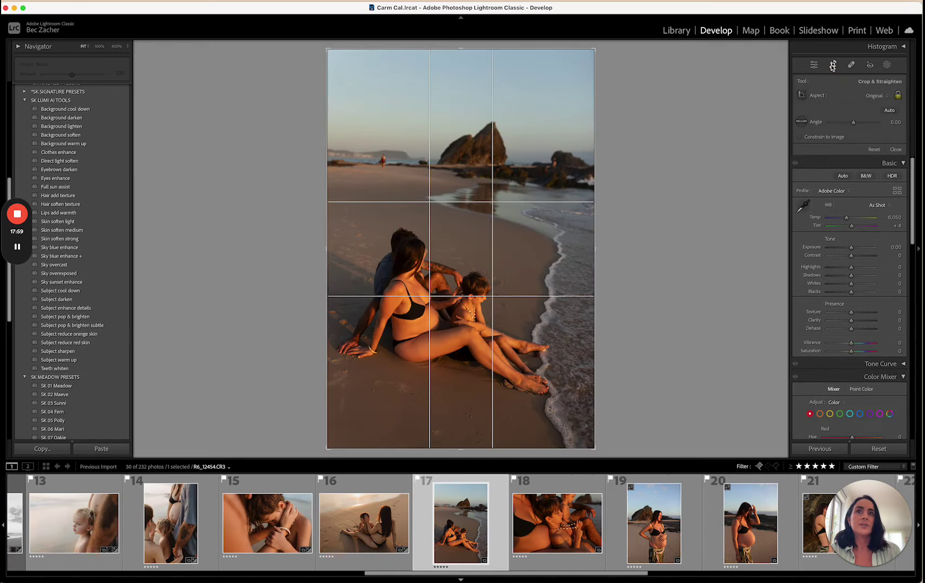
left_click_drag(666, 196, 666, 188)
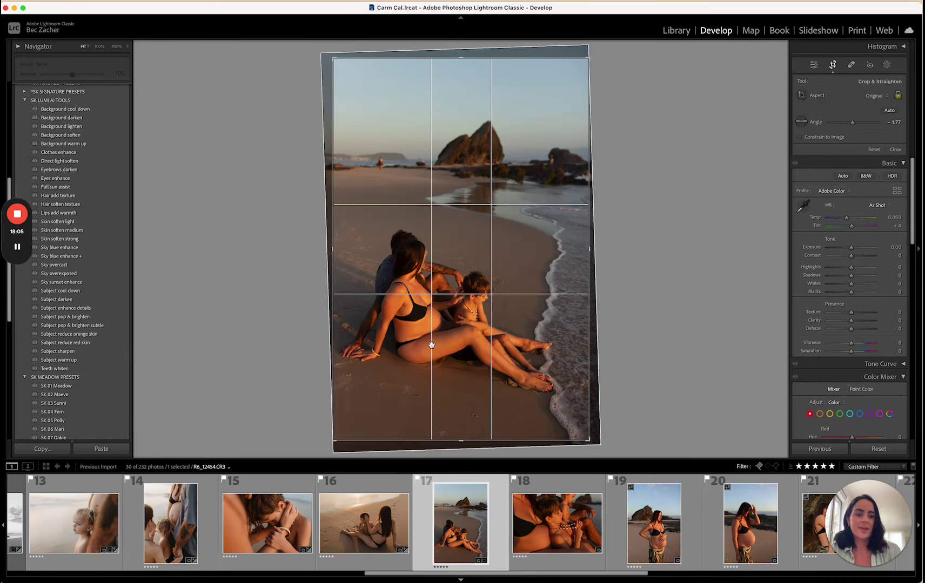
key("Return")
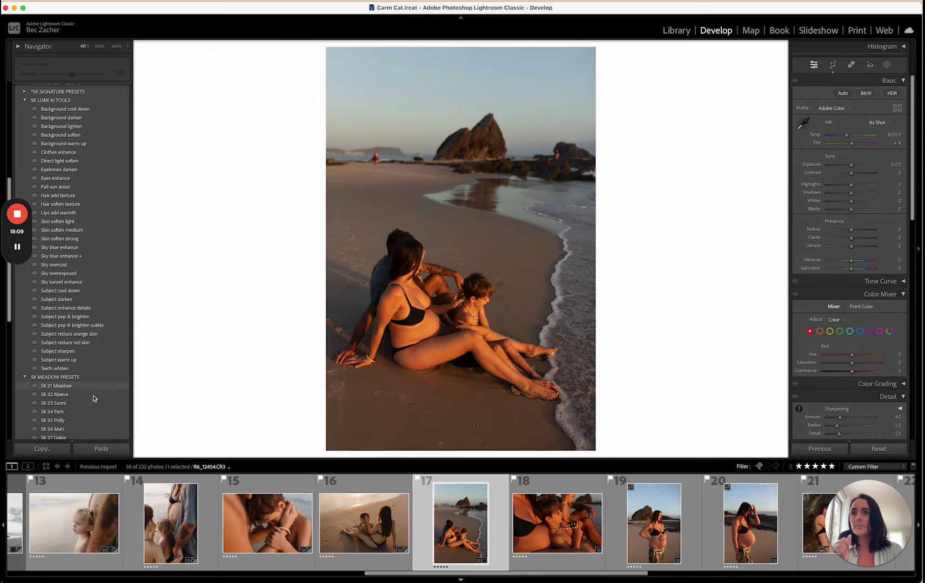
- Apply SK 01 Meadow to the seventeenth photo and set its exposure to −0.30 and temperature to 5,941
left_click(76, 387)
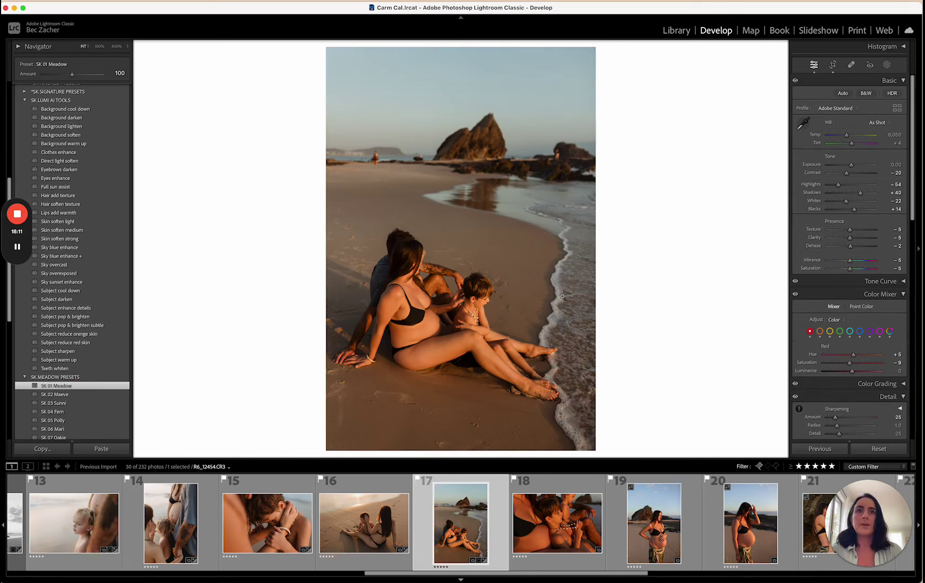
left_click_drag(850, 167, 845, 135)
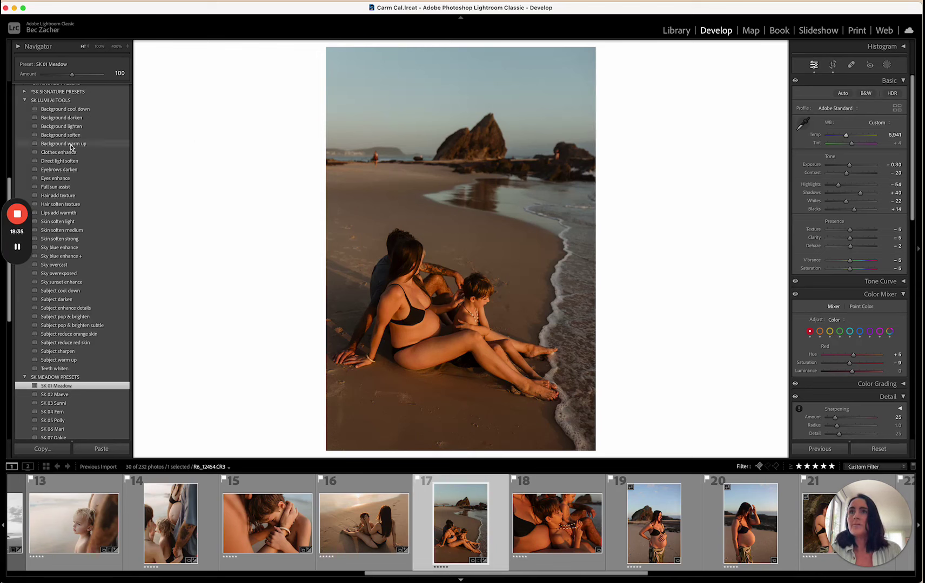
- Apply the Direct light soften and Subject reduce orange skin presets to the seventeenth photo, keeping Shadows at +40
left_click(67, 162)
left_click(49, 162)
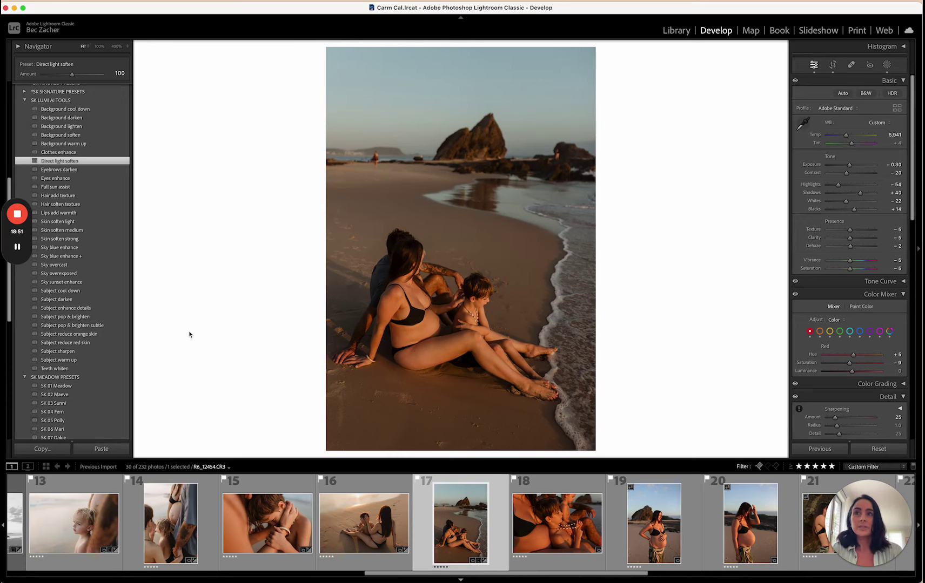
left_click(97, 334)
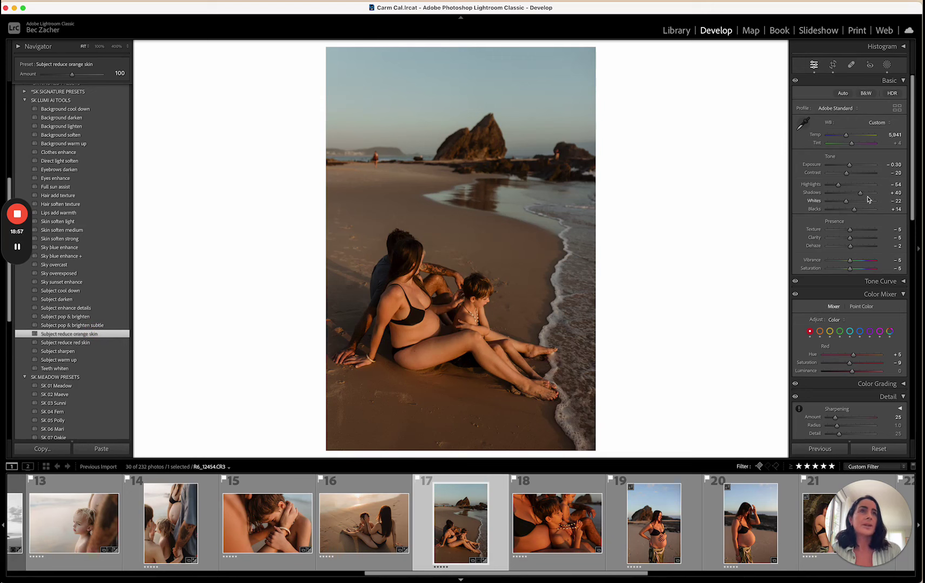
left_click_drag(859, 192, 861, 195)
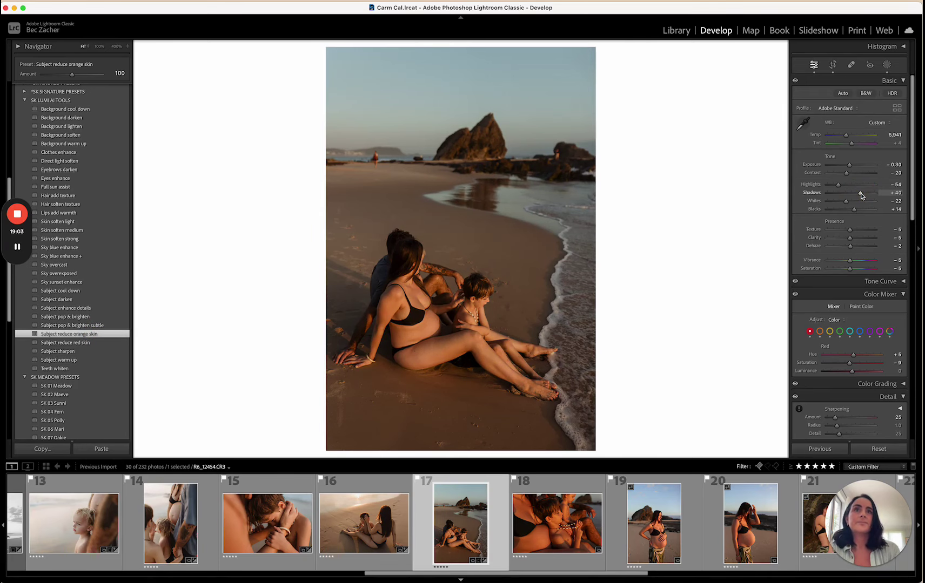
- Apply SK 01 Meadow to the eighteenth photo and set its exposure to +0.20 and temperature to 4,907
key("Right")
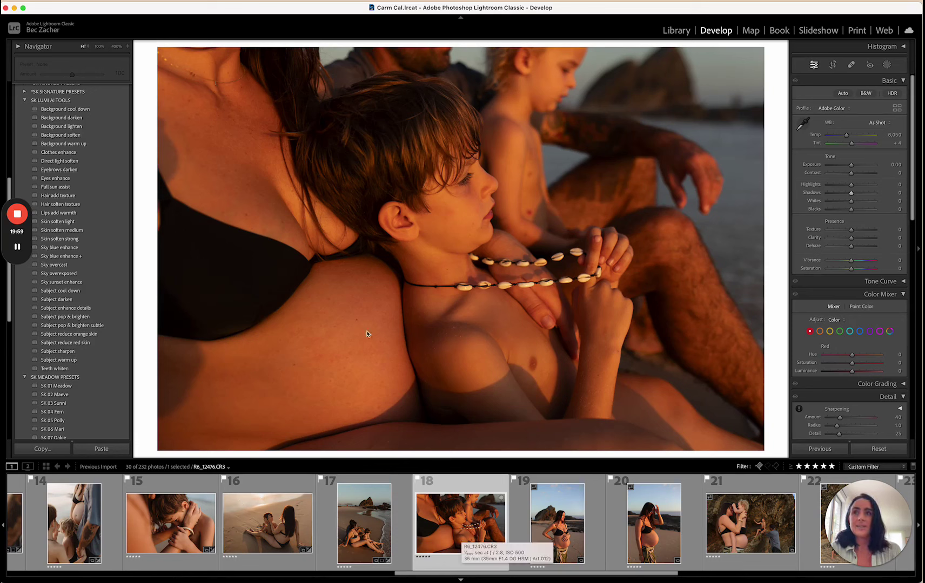
left_click(58, 386)
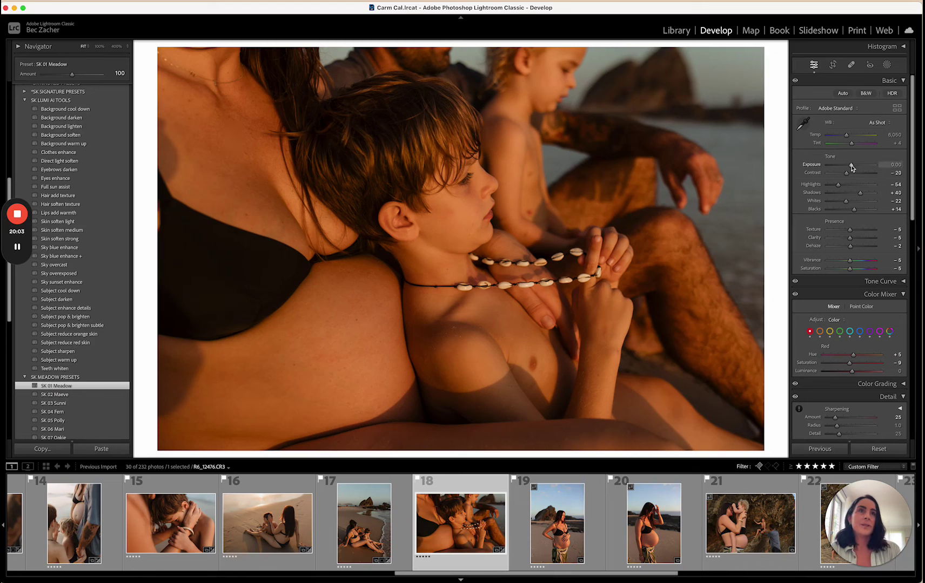
left_click_drag(852, 166, 841, 135)
- In the eighteenth photo's Color Mixer, set the blue saturation to −21 and the blue luminance to 0
scroll(850, 254, "down", 5)
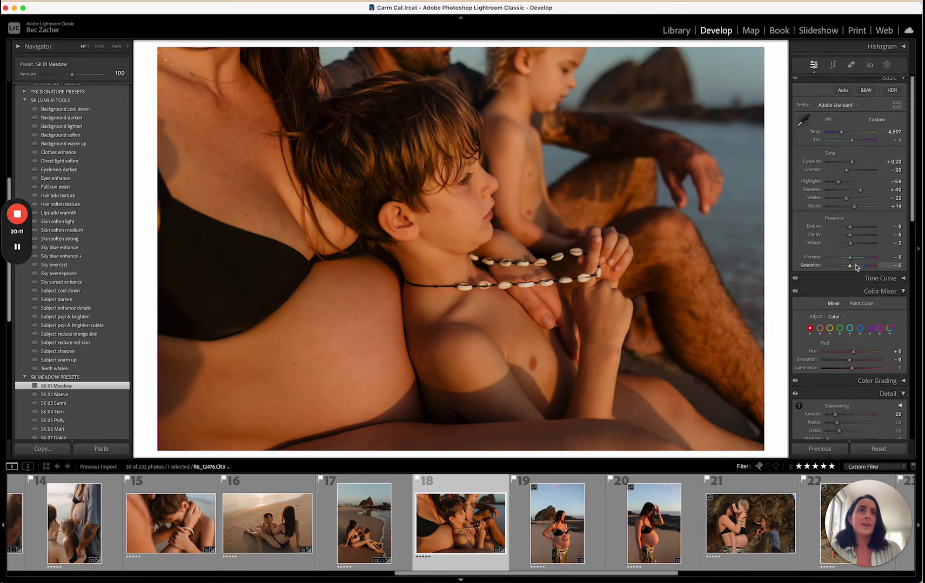
left_click(859, 217)
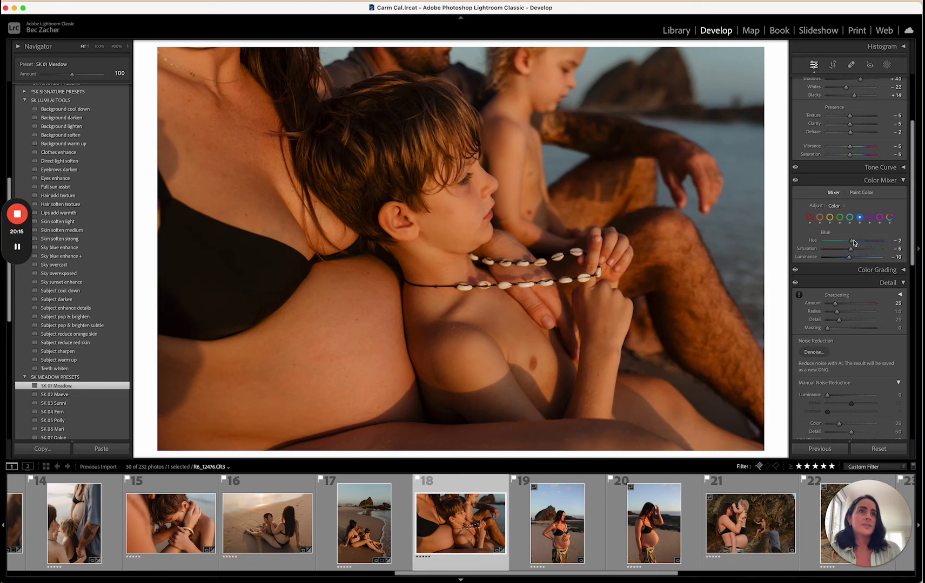
left_click_drag(852, 251, 852, 257)
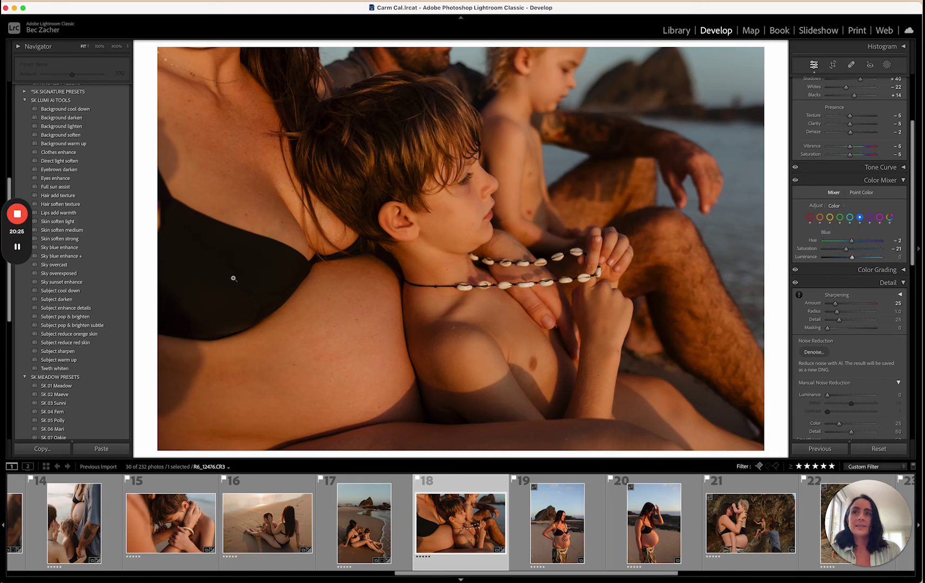
- Add Subject reduce orange skin to the eighteenth photo, set orange saturation to −5, and compare with the original
left_click(89, 335)
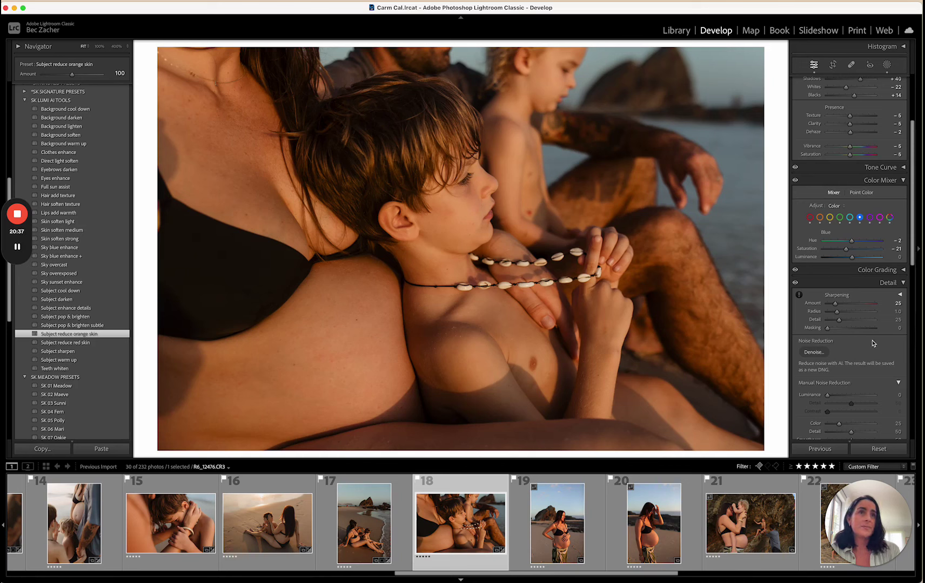
left_click(820, 218)
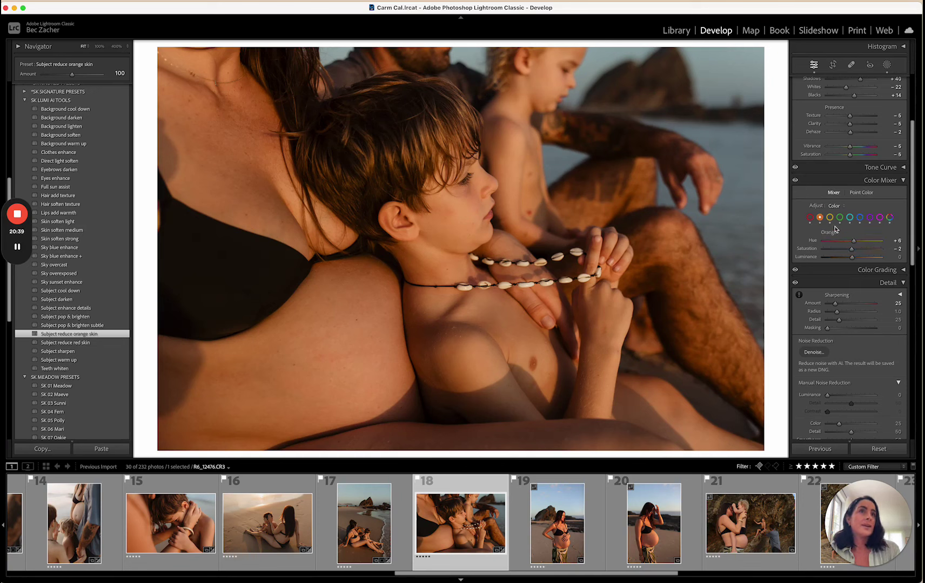
left_click_drag(851, 251, 851, 252)
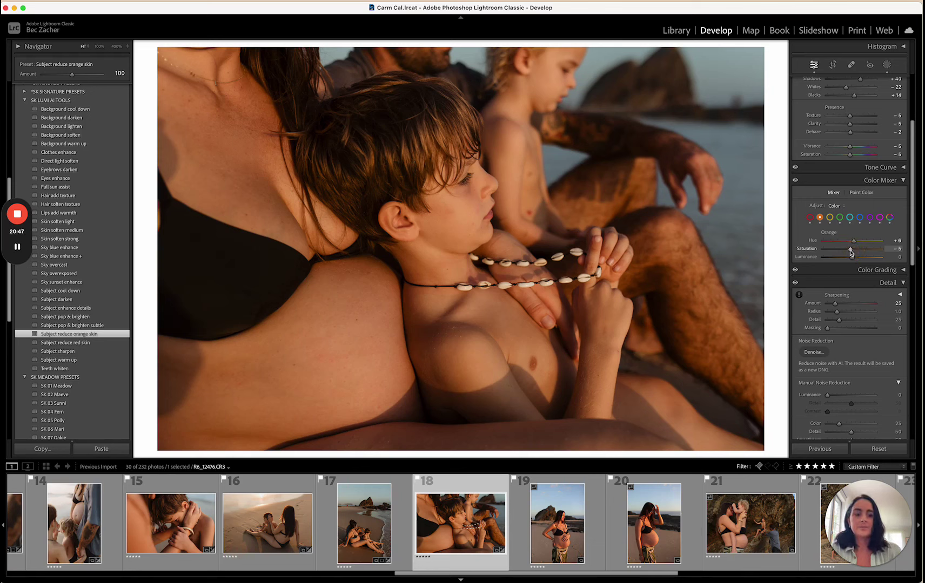
key("backslash")
key("backslash")
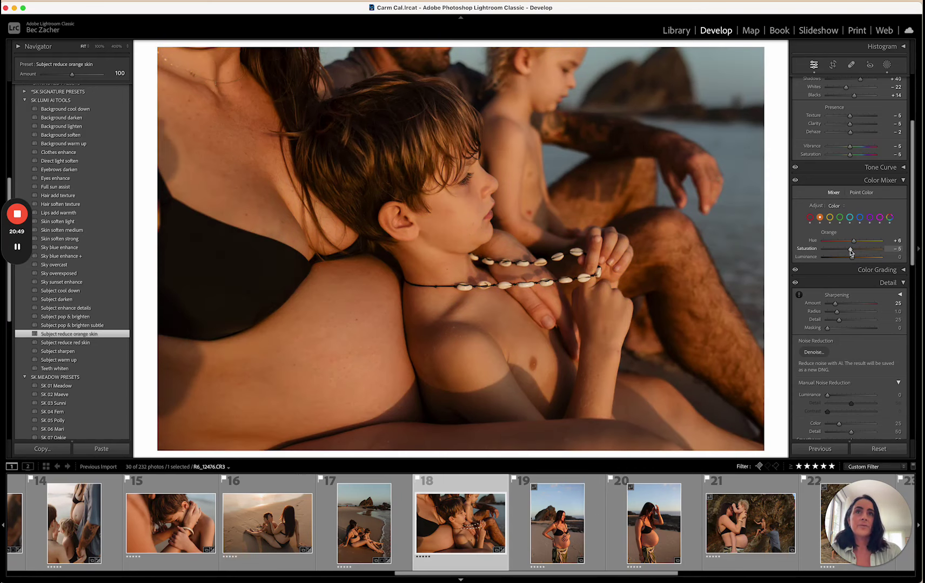
- Crop the nineteenth photo at its original aspect ratio, trimming its edges to frame the standing pregnant woman more closely
key("Right")
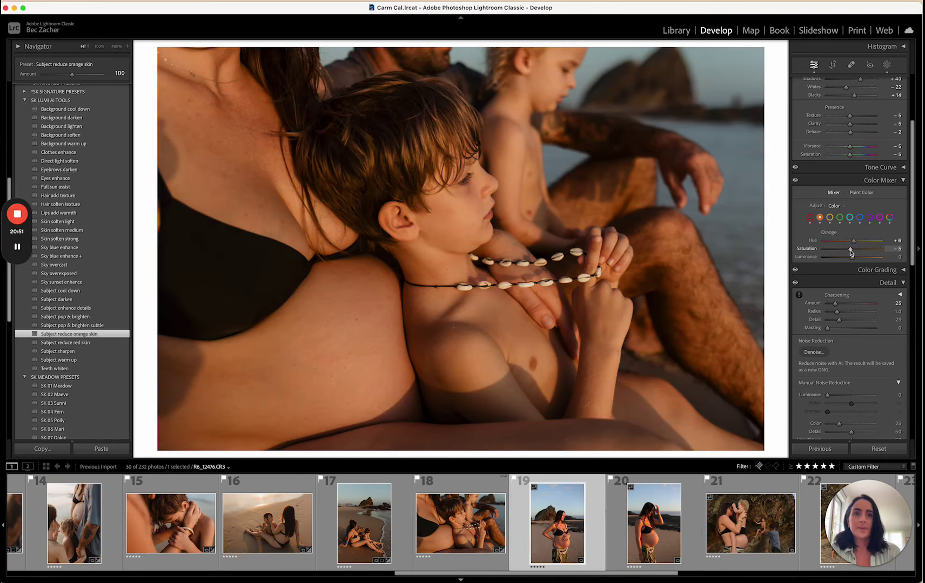
left_click(832, 64)
left_click_drag(331, 51, 339, 53)
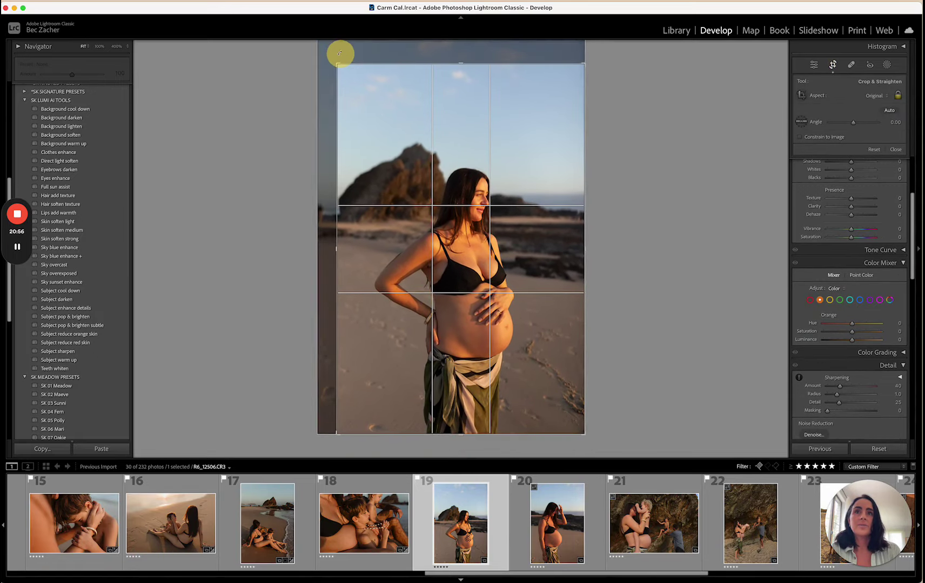
double_click(406, 181)
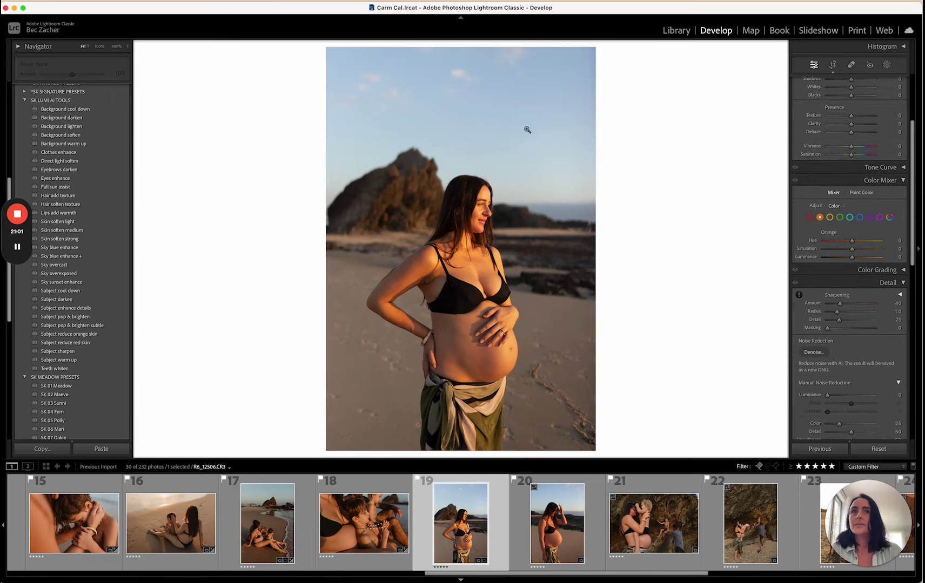
- Tighten the nineteenth photo's crop slightly further and reposition the image within the frame
left_click(833, 64)
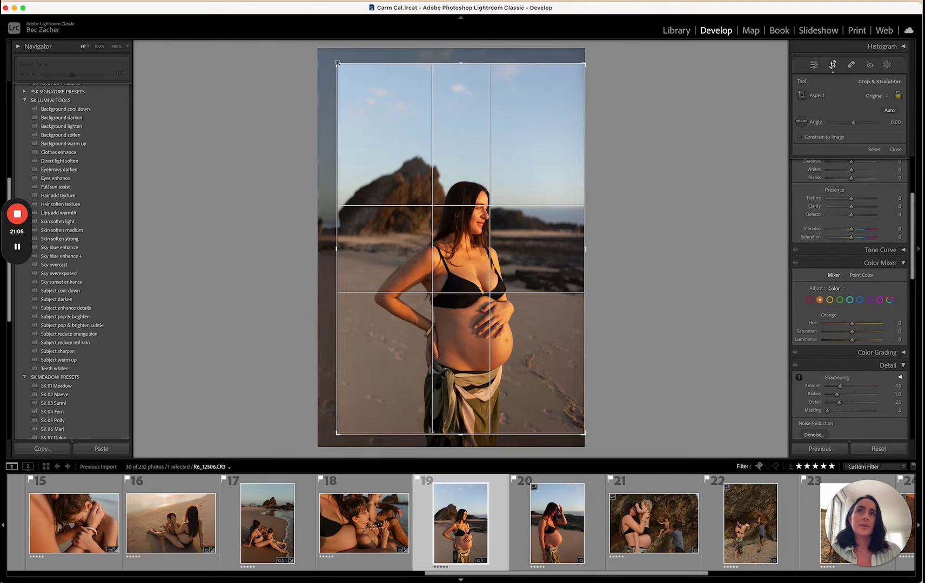
left_click_drag(337, 63, 344, 68)
left_click_drag(450, 175, 450, 182)
key("Return")
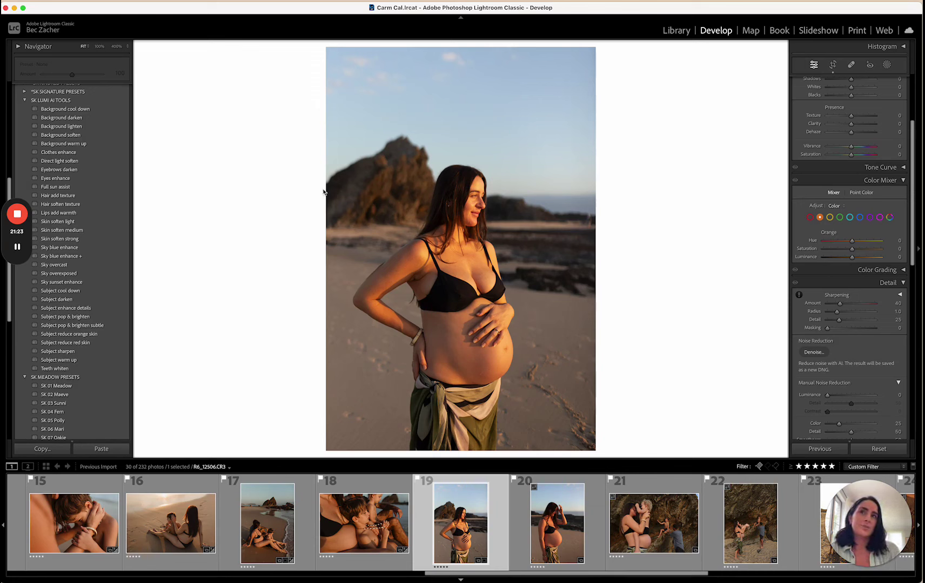
- Apply the SK 01 Meadow preset to the nineteenth photo, then set exposure to −0.30 and temperature to 5,789
left_click(393, 184)
left_click(393, 183)
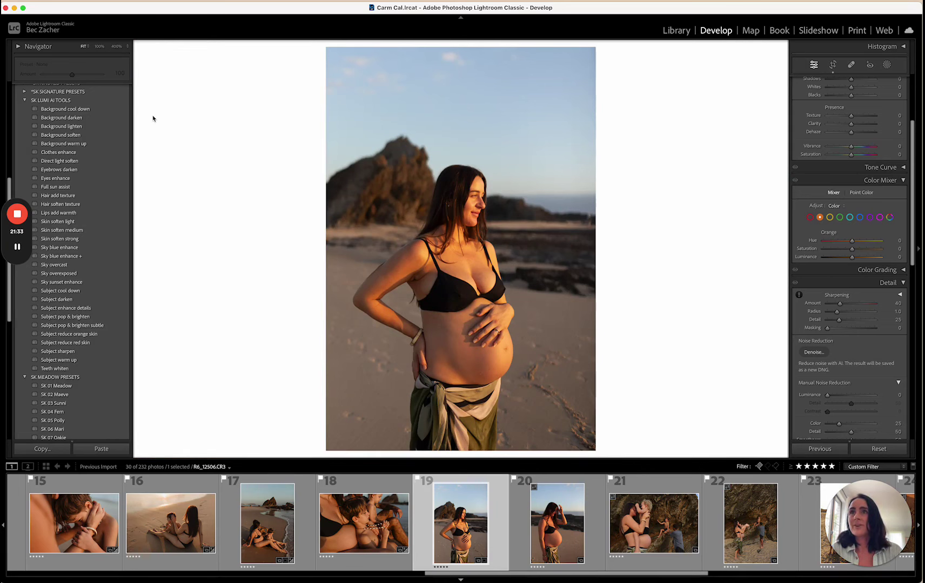
left_click(64, 386)
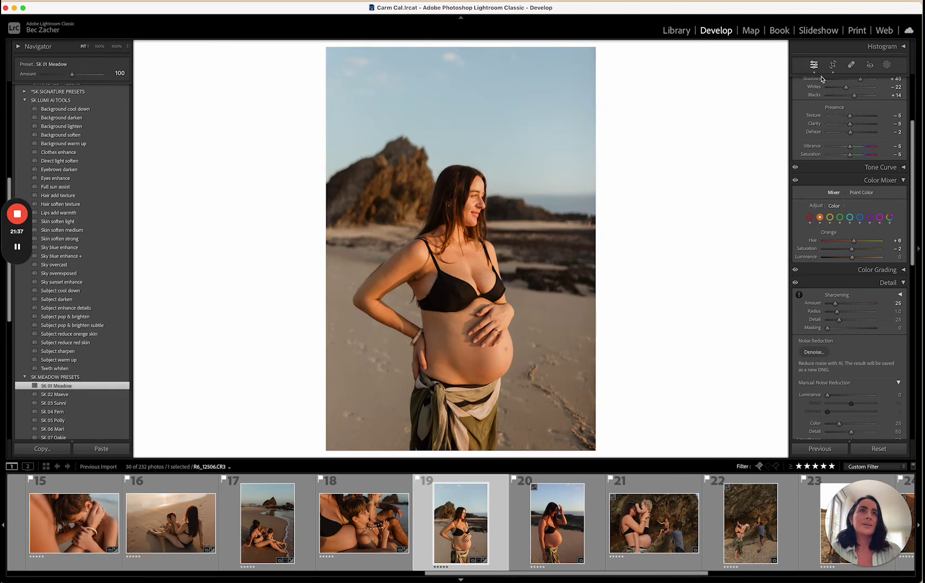
scroll(865, 177, "up", 5)
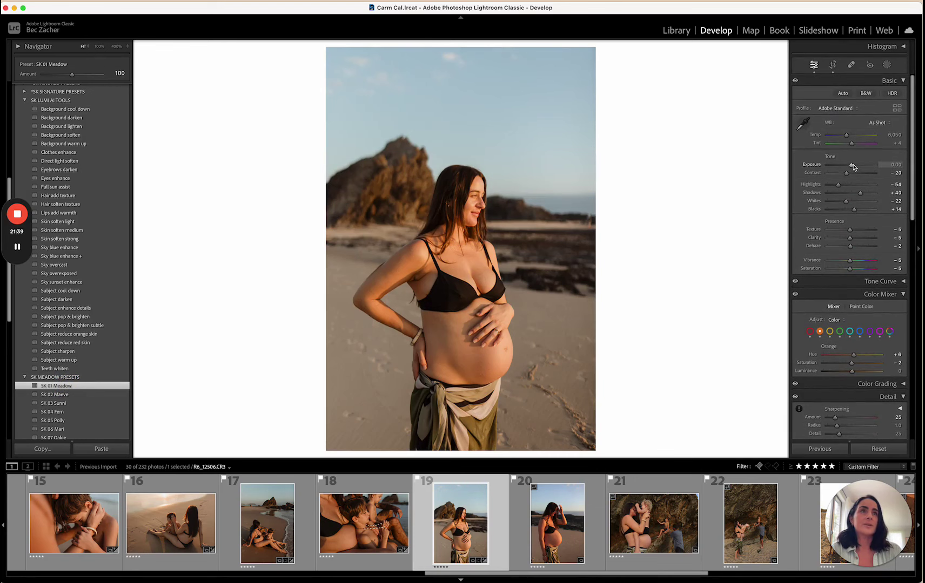
left_click_drag(851, 166, 845, 135)
- Trim the nineteenth photo's crop slightly tighter around the standing pregnant woman
left_click(832, 65)
left_click_drag(309, 42, 347, 76)
double_click(457, 173)
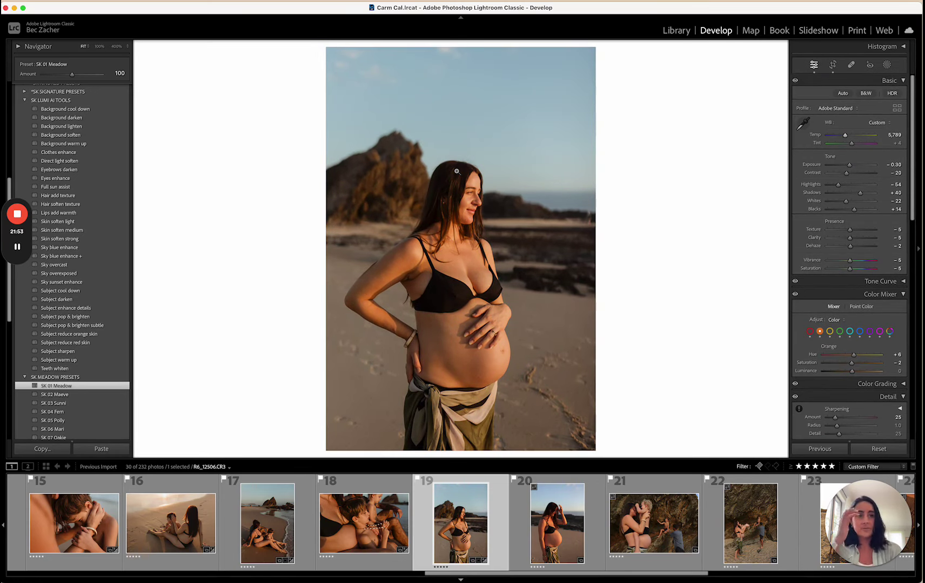
- Compare the nineteenth photo's edited version with the original, checking skin, sky and sand tones
key("backslash")
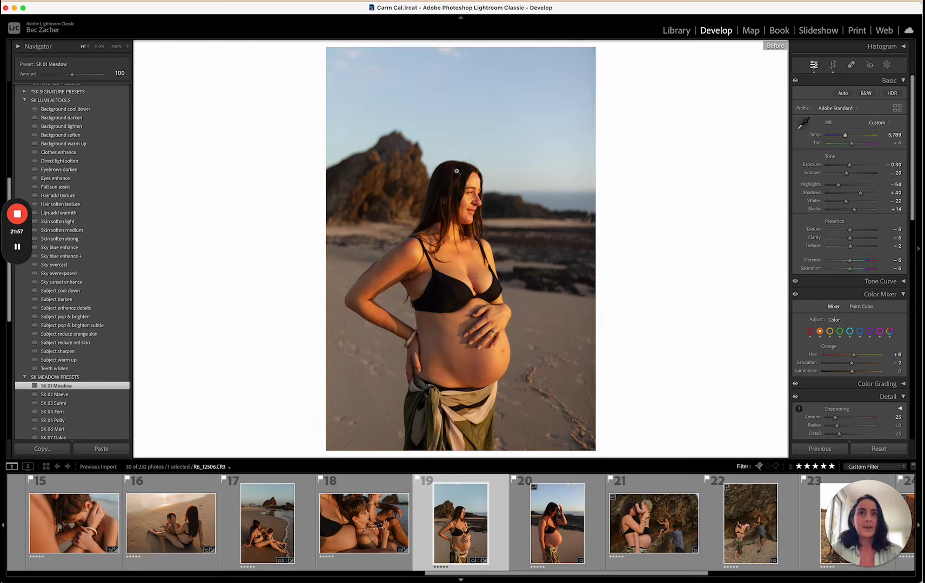
key("backslash")
key("backslash")
key("backslash")
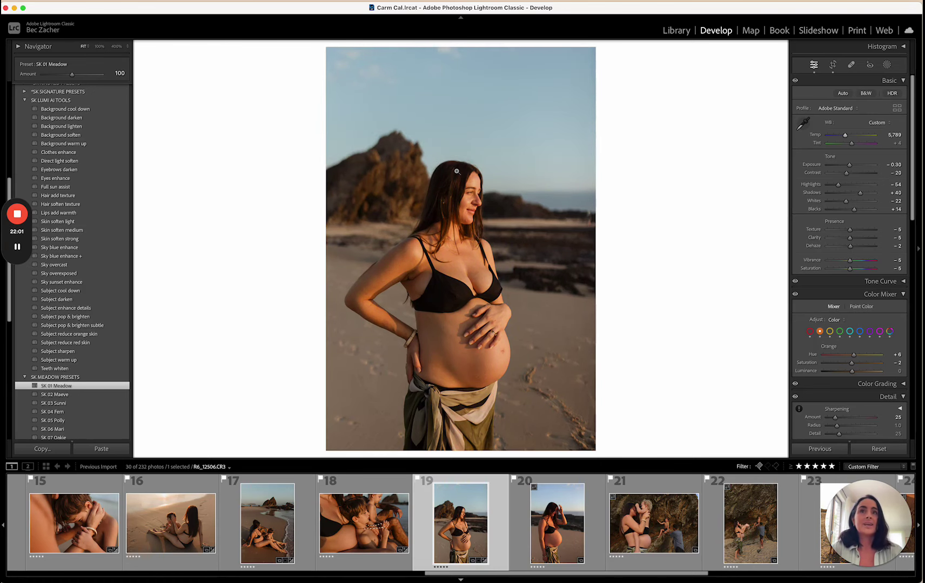
key("backslash")
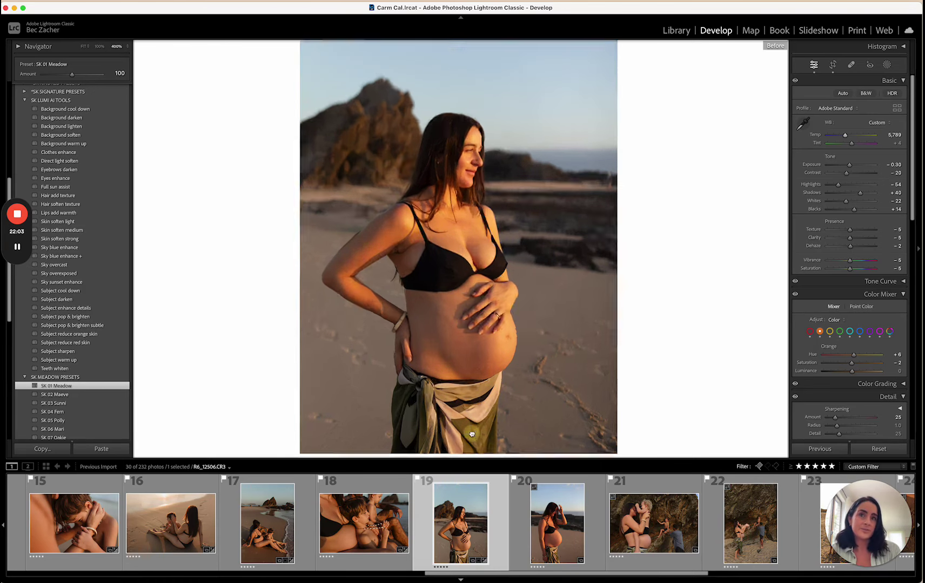
left_click(472, 434)
left_click(473, 434)
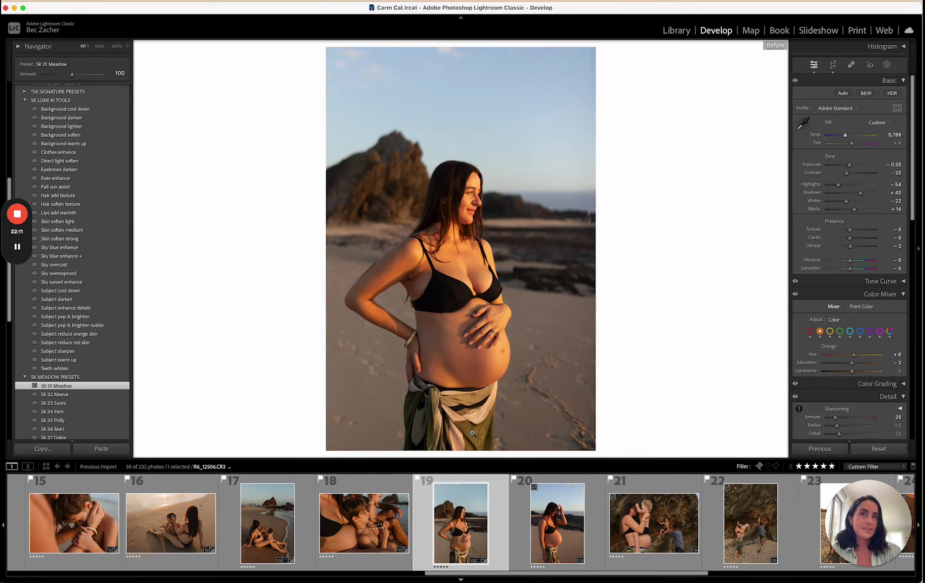
key("backslash")
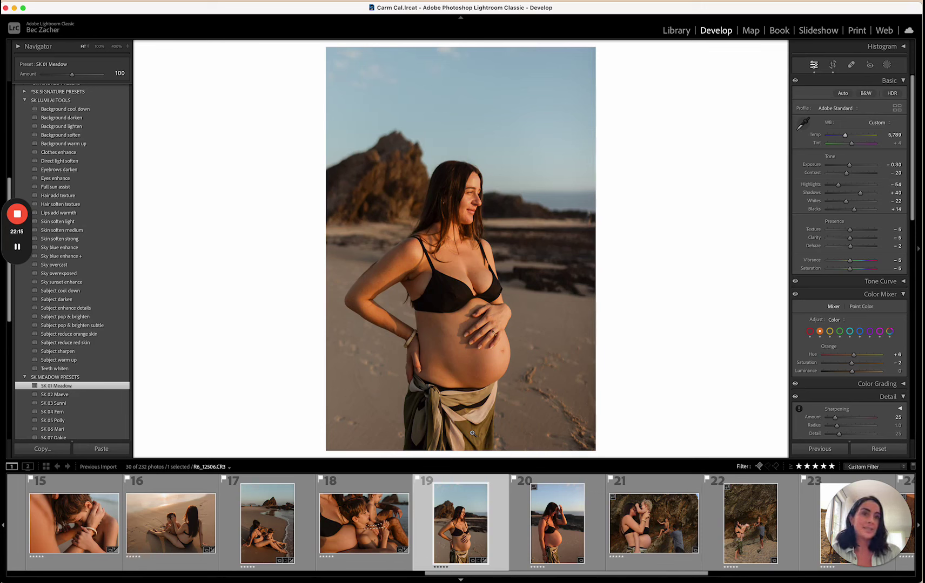
key("backslash")
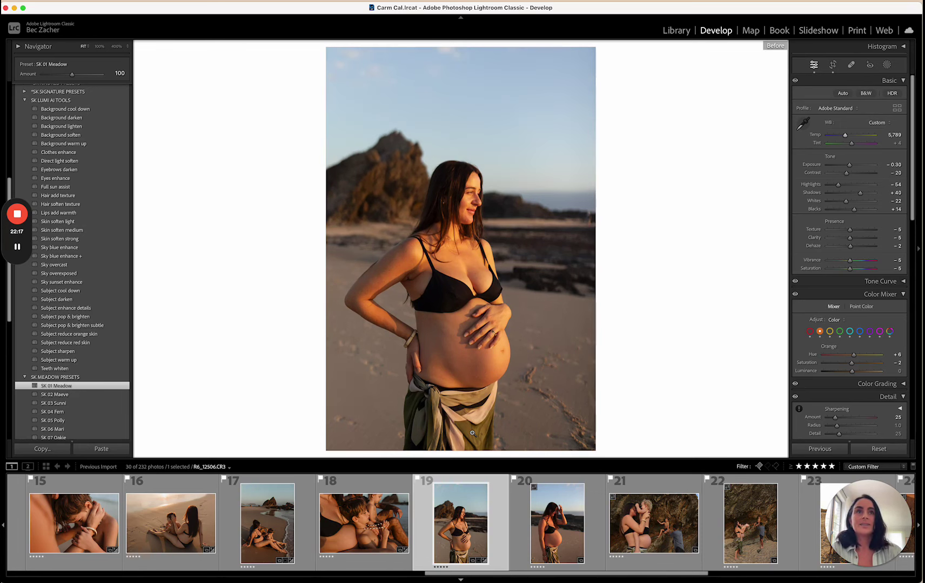
key("backslash")
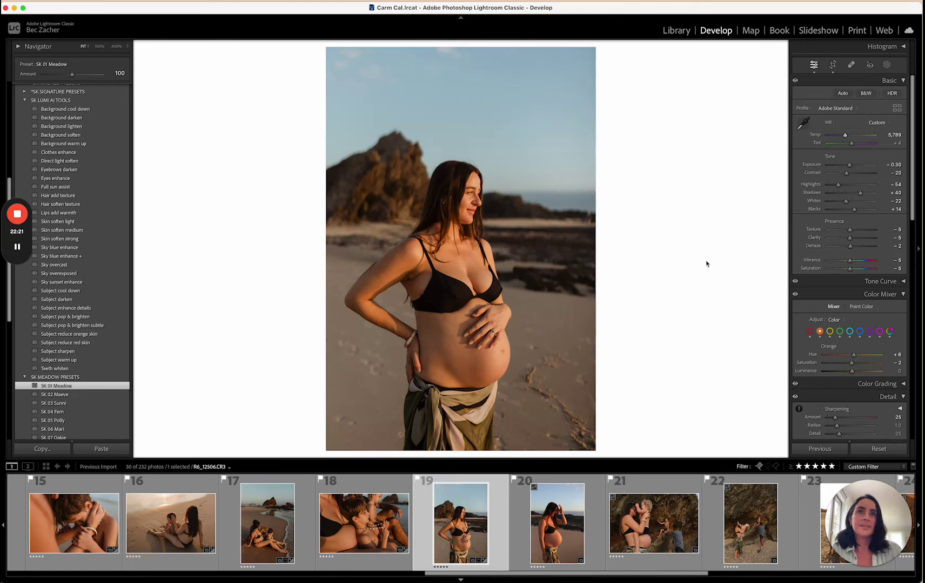
- Add Subject reduce orange skin to the nineteenth photo and lower its highlights slightly
left_click(87, 334)
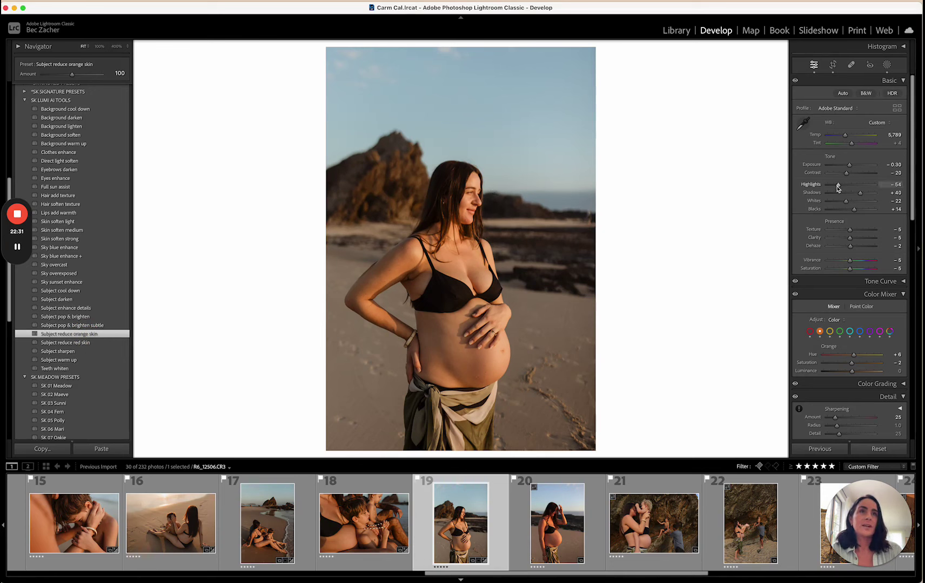
left_click_drag(837, 186, 836, 188)
- Convert the twenty-first photo to black and white with SK BW Poem and set contrast to +12 and whites to +57
key("Right")
key("Right")
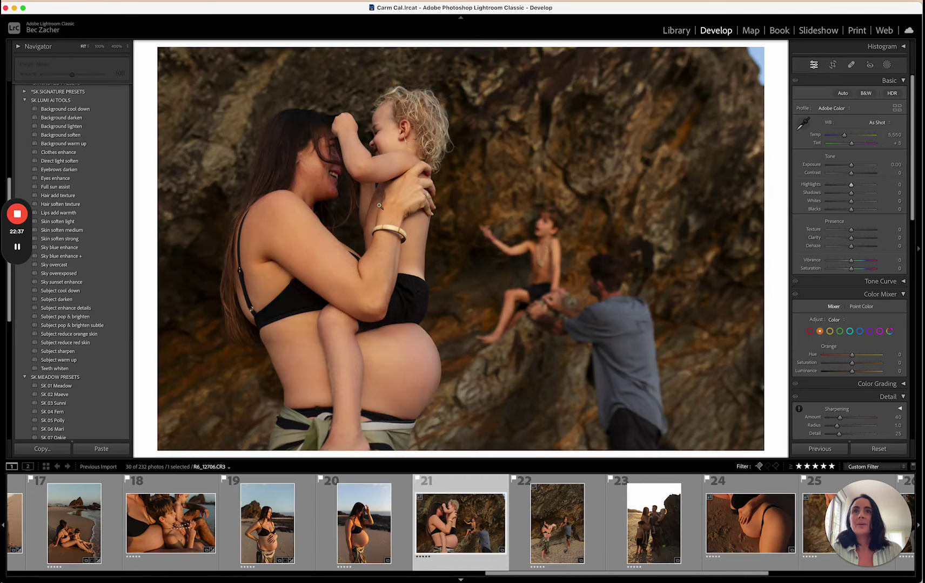
left_click(60, 386)
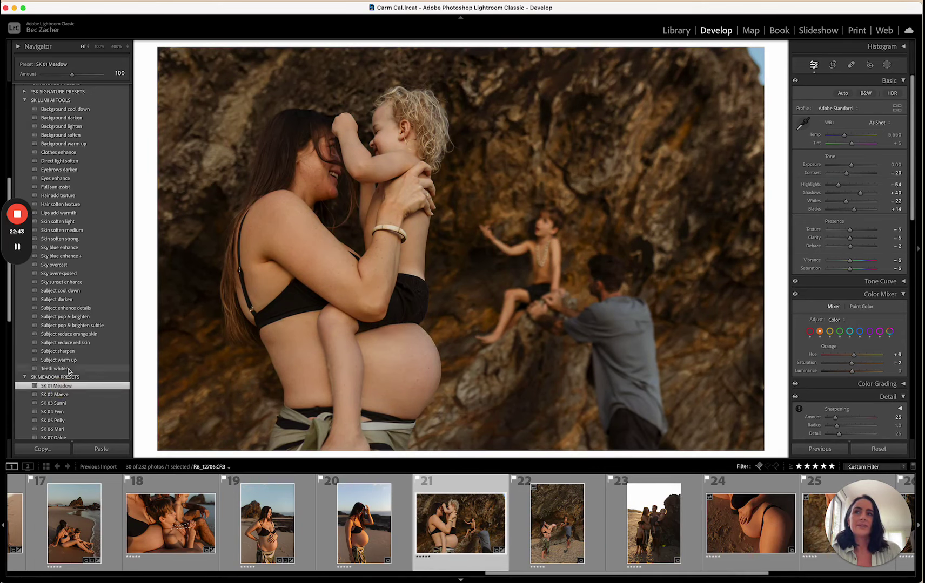
scroll(71, 373, "down", 6)
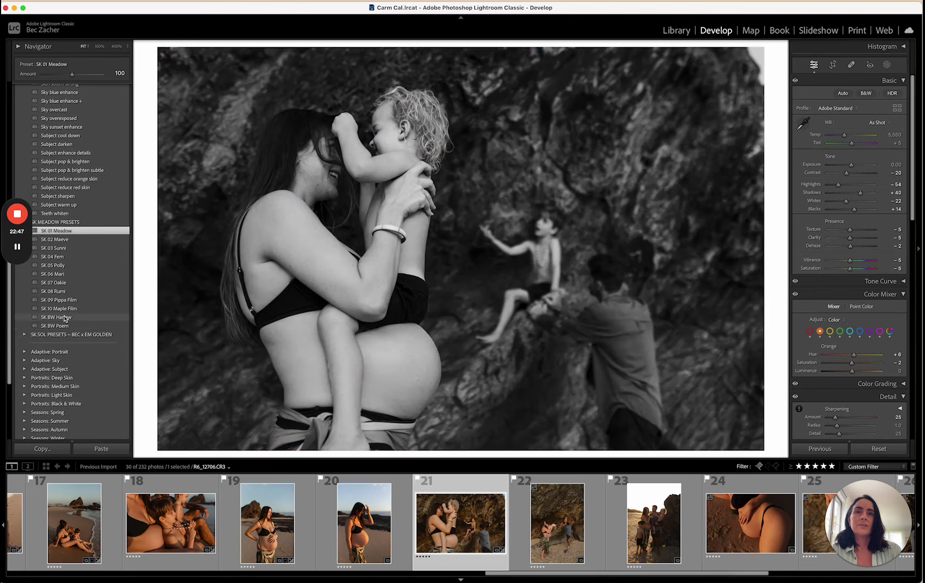
left_click(75, 326)
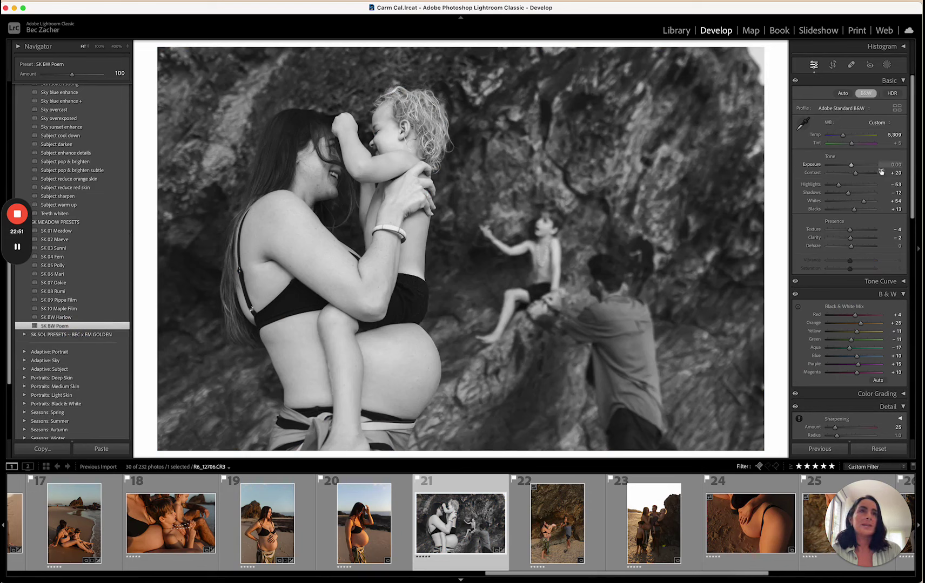
left_click(865, 202)
left_click_drag(864, 202, 854, 177)
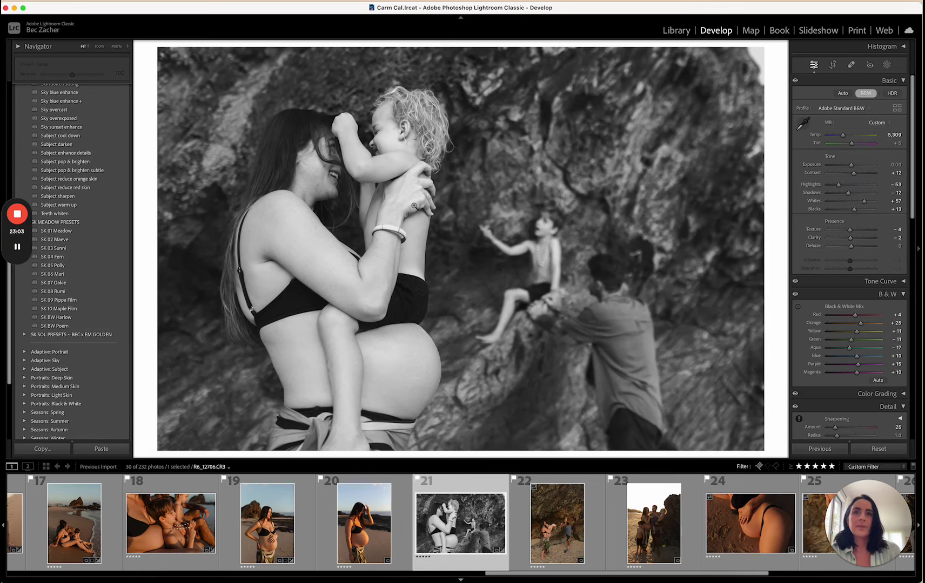
- Apply SK 01 Meadow and Subject pop & brighten to the twenty-second photo, with exposure −0.10 and temperature 5,430
key("Right")
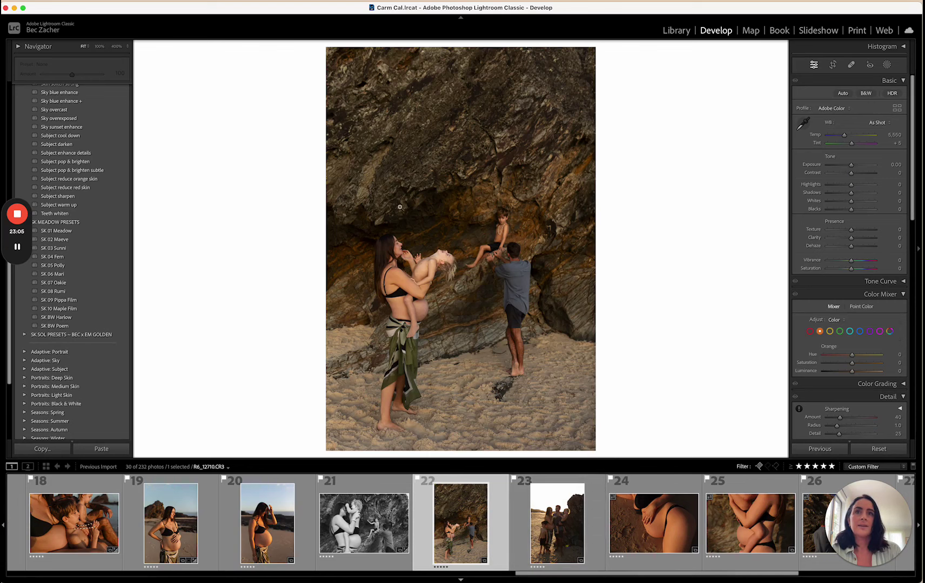
left_click(81, 231)
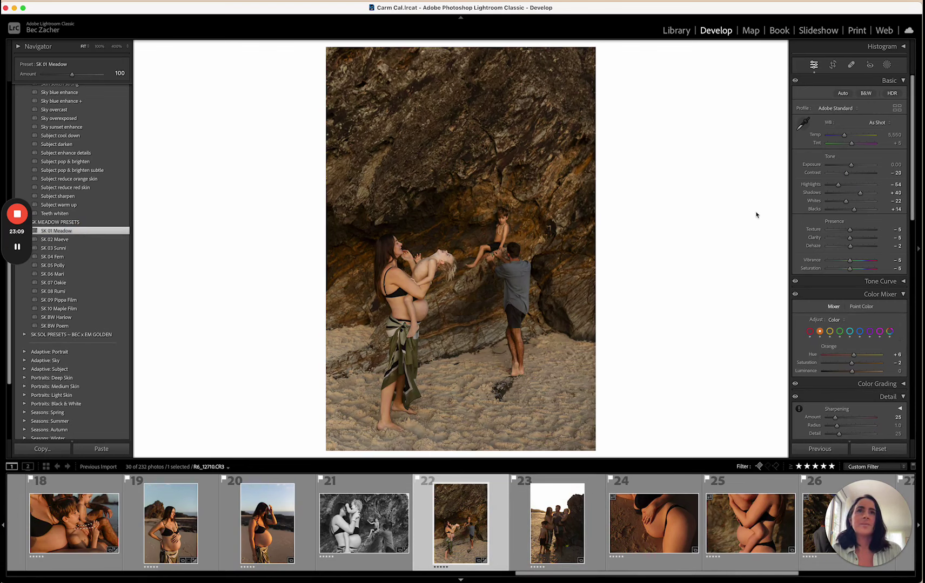
left_click(852, 165)
left_click_drag(852, 166, 843, 135)
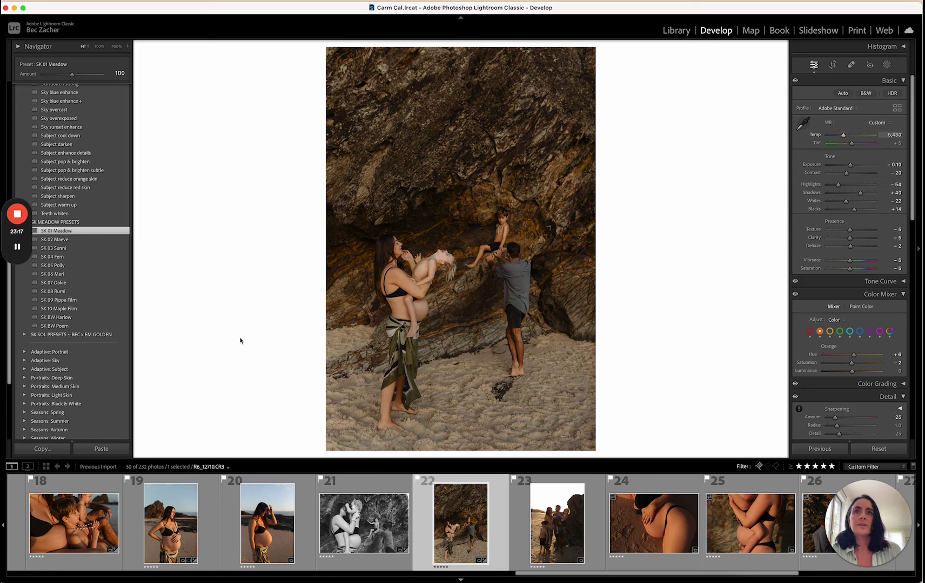
scroll(48, 243, "up", 3)
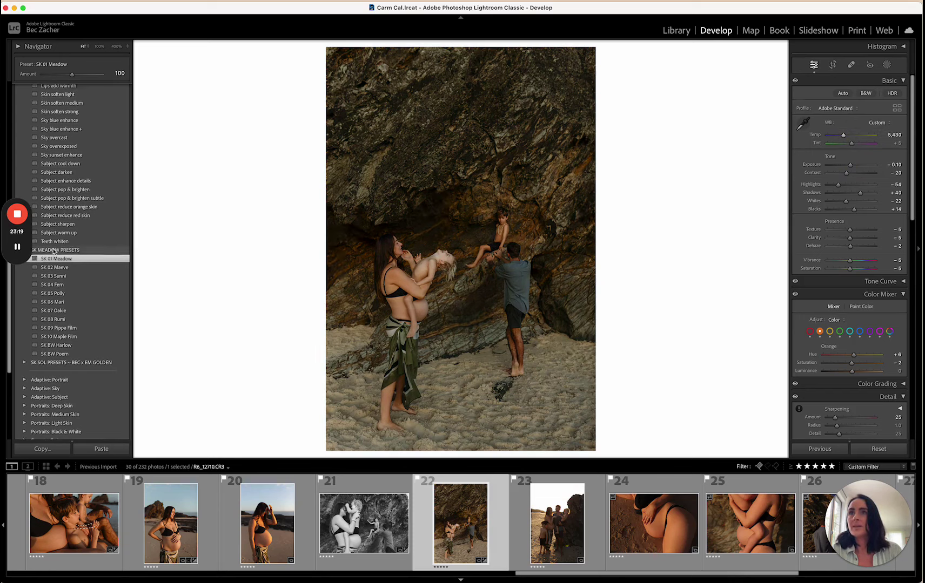
left_click(53, 192)
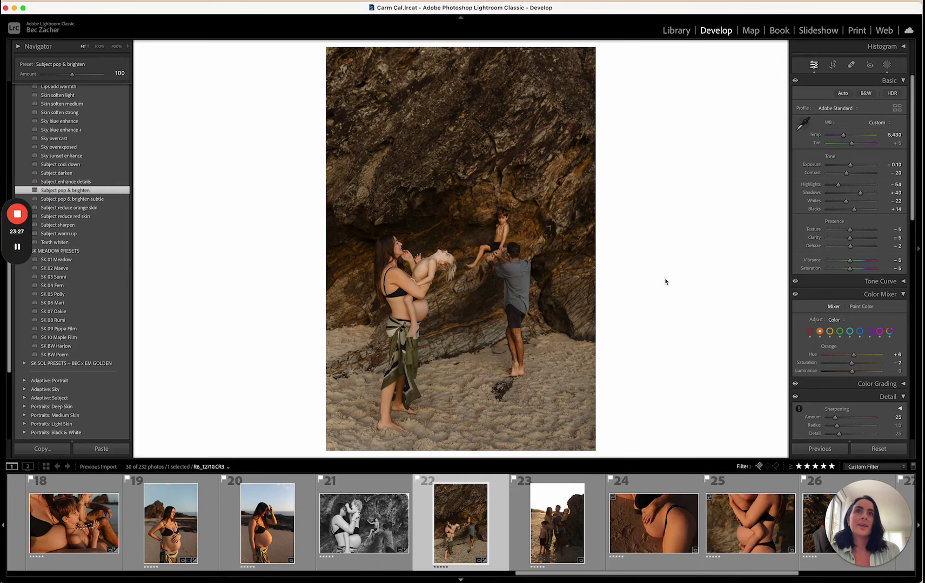
- Crop the twenty-third photo at its original aspect ratio, framing the family beside the rock slightly more closely
key("Right")
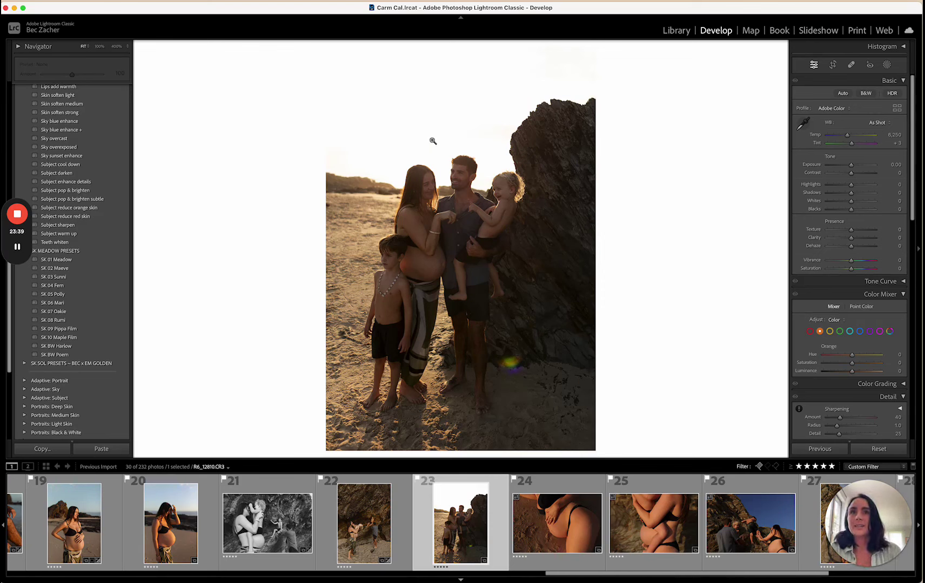
left_click(832, 64)
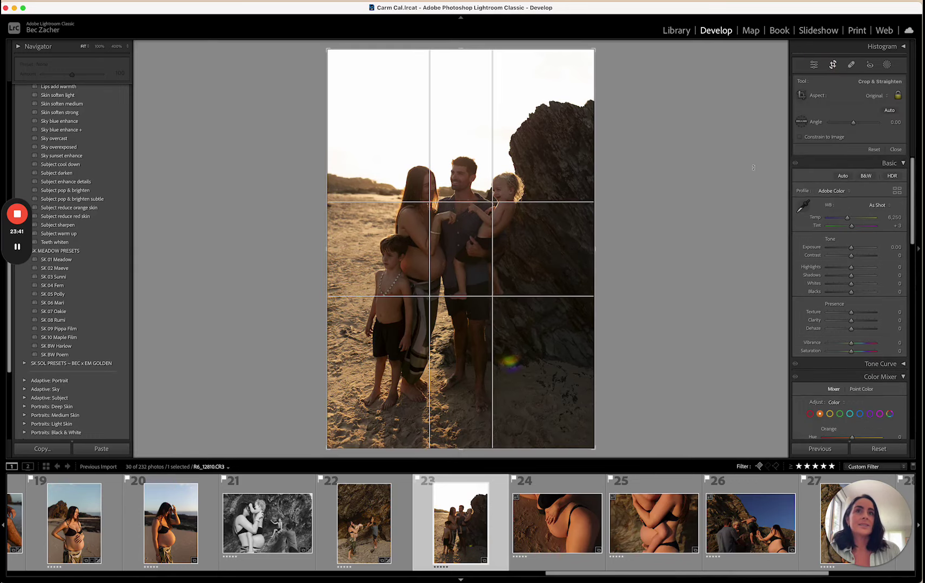
left_click_drag(594, 448, 583, 442)
left_click_drag(655, 235, 655, 233)
left_click_drag(497, 272, 497, 266)
key("Return")
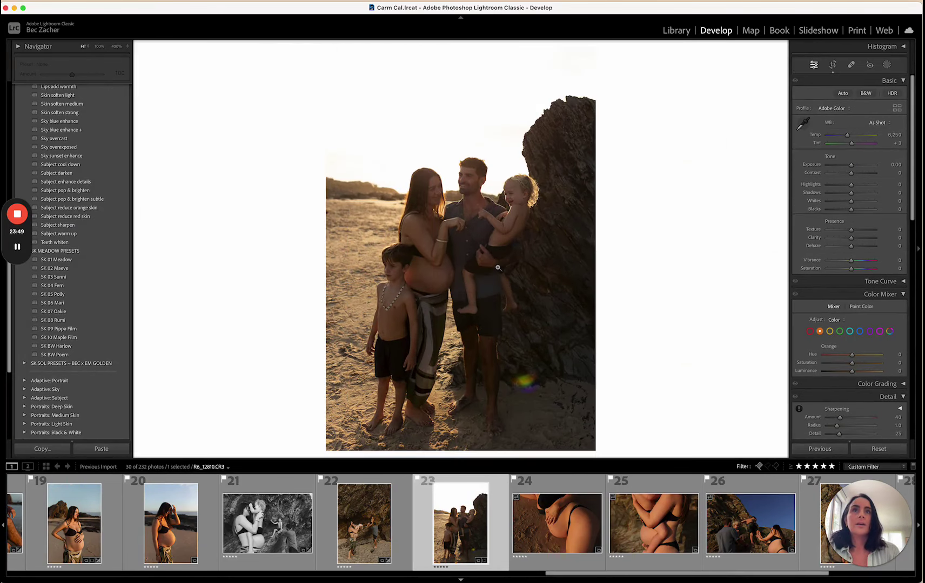
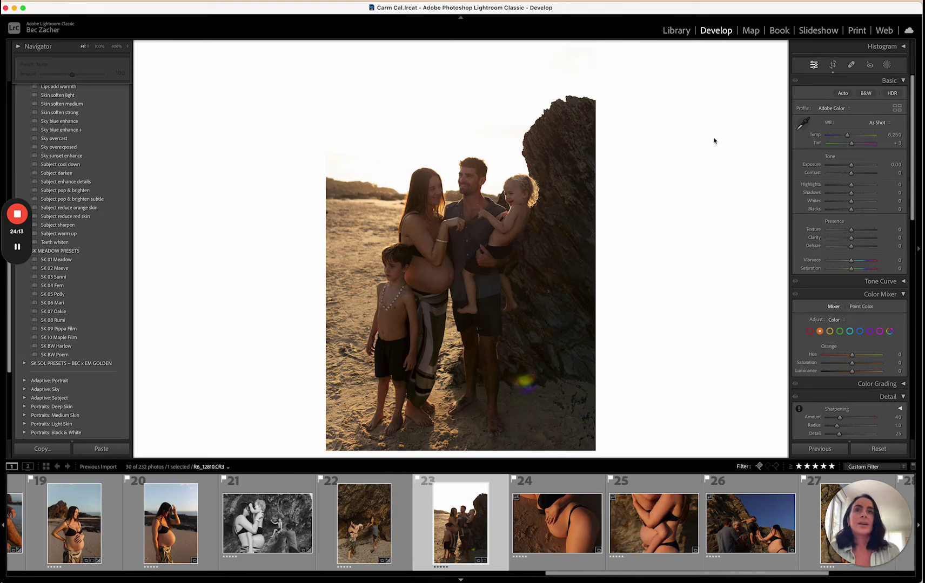
- Apply SK 01 Meadow and Subject pop & brighten to the twenty-third photo, with temperature 5,581
left_click(55, 260)
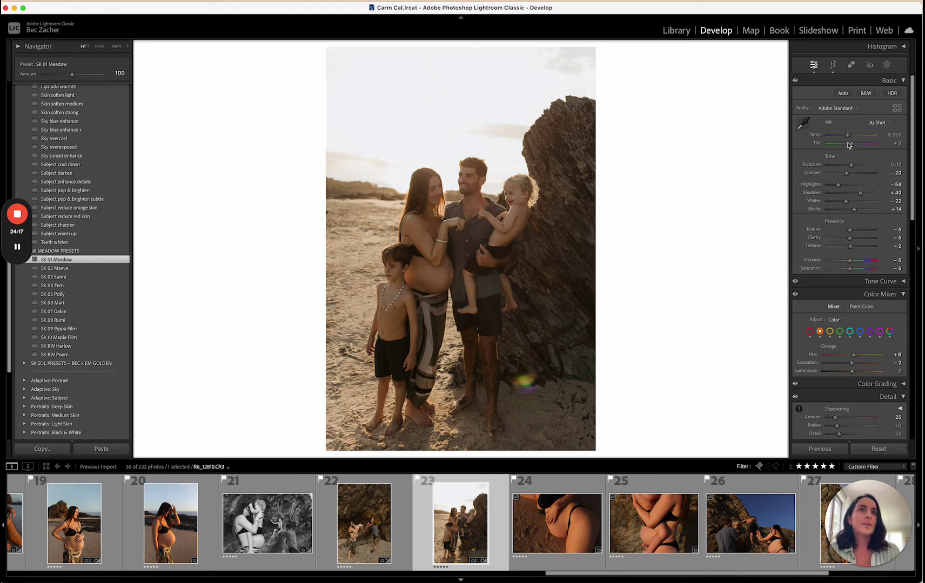
left_click_drag(847, 137, 844, 138)
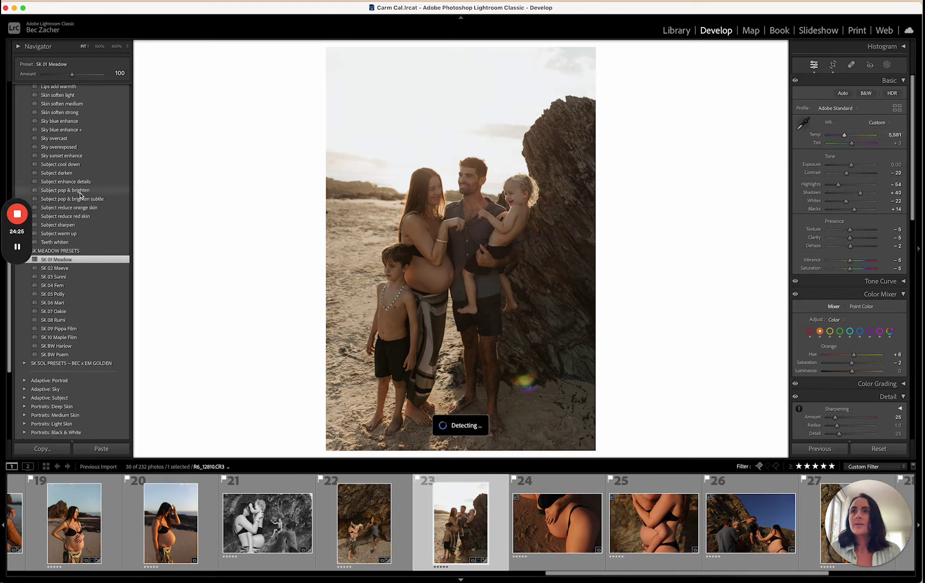
left_click(54, 191)
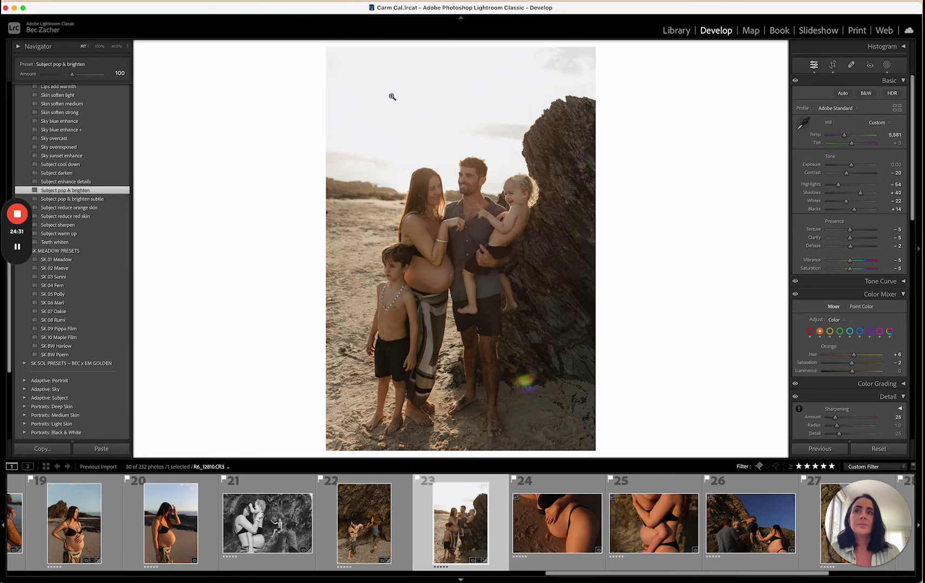
- Add Sky overexposed to the twenty-third photo and slightly adjust the tone of its sky mask
scroll(70, 150, "up", 2)
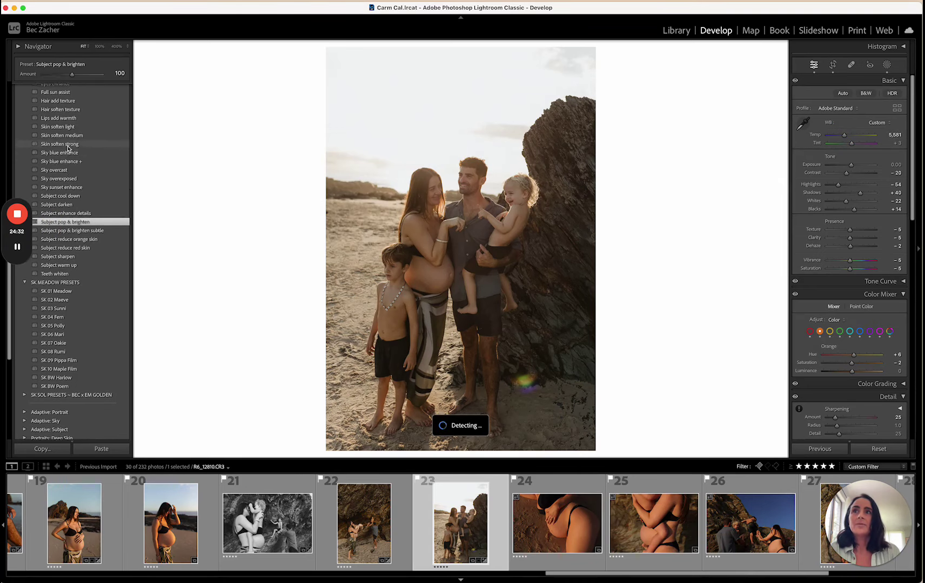
left_click(53, 180)
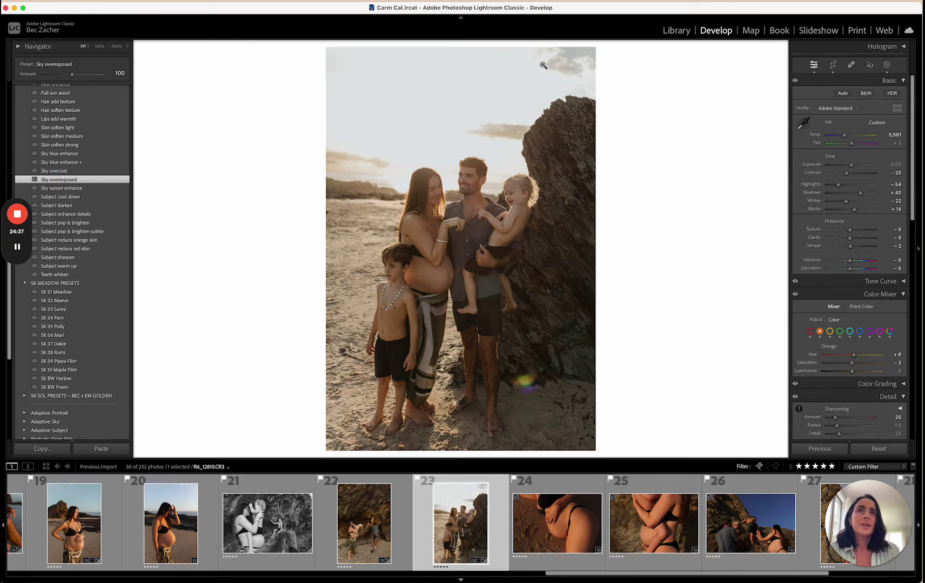
left_click(886, 64)
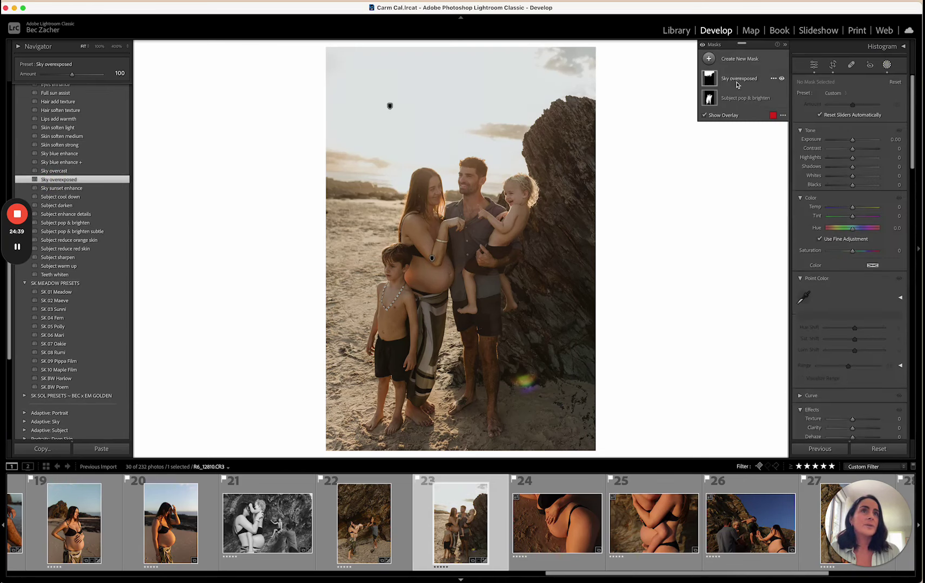
left_click_drag(851, 151, 854, 154)
key("shift+w")
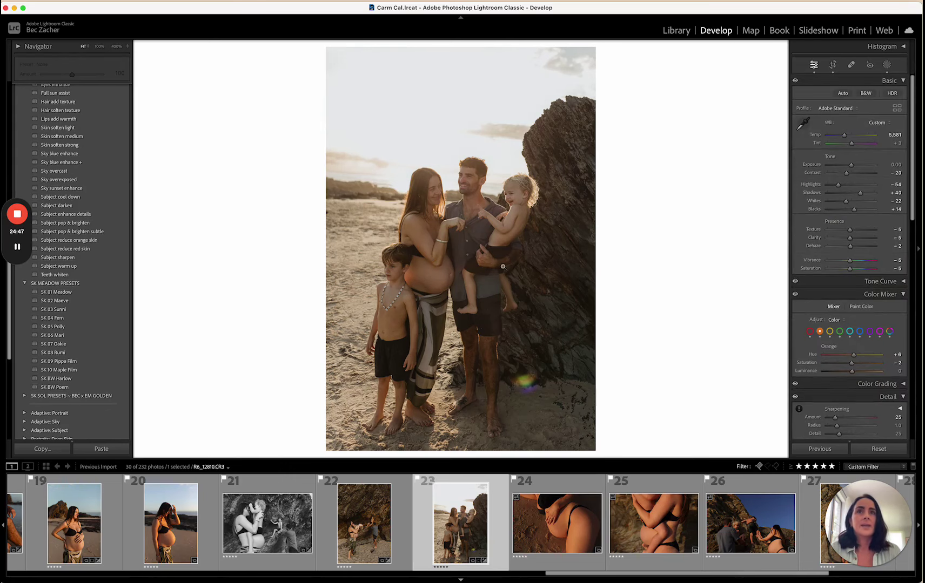
- Check the family up close in the twenty-third photo and go to the twenty-fourth photo
left_click(438, 189)
left_click(502, 210)
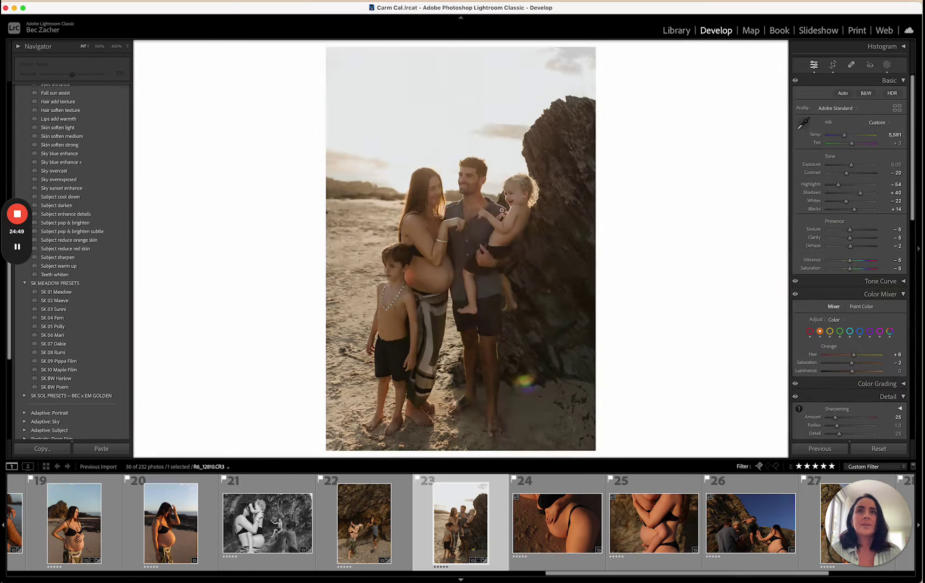
key("Right")
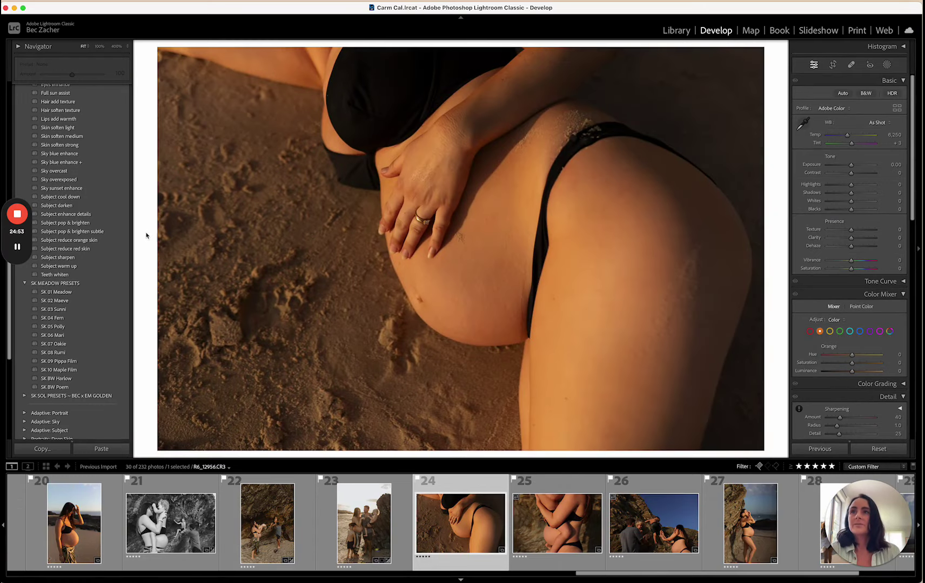
- Try SK 01 Meadow and SK BW Harlow on the twenty-fourth photo and settle on SK BW Poem
left_click(76, 292)
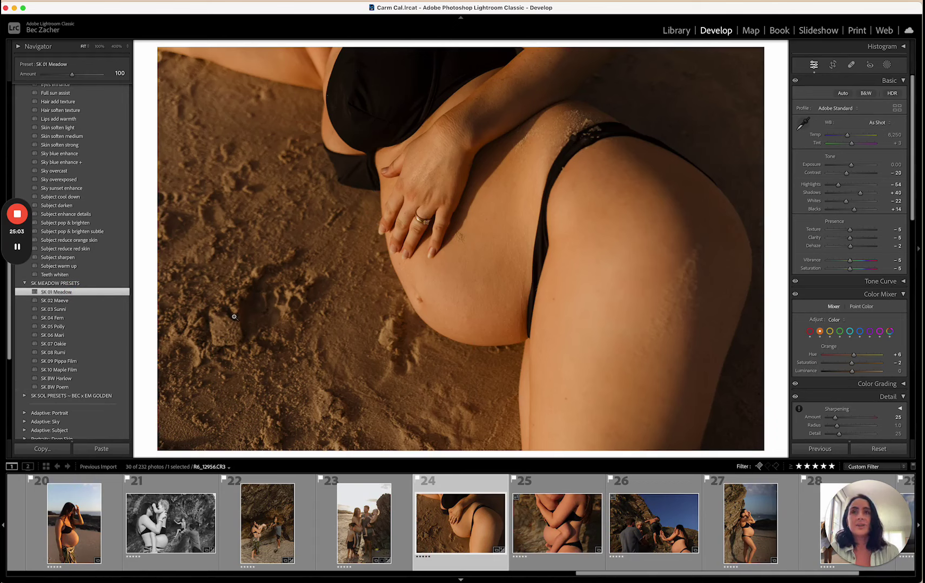
left_click(67, 380)
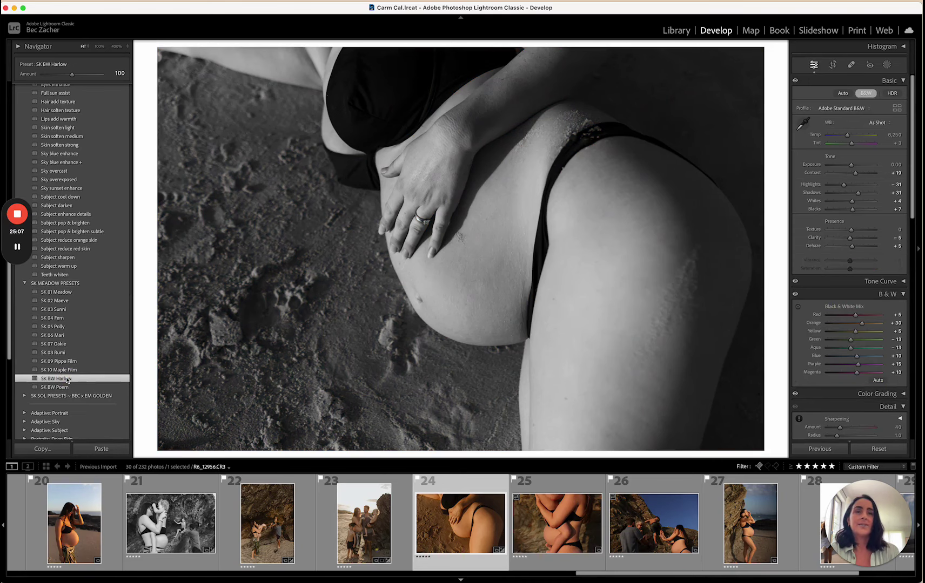
left_click(66, 388)
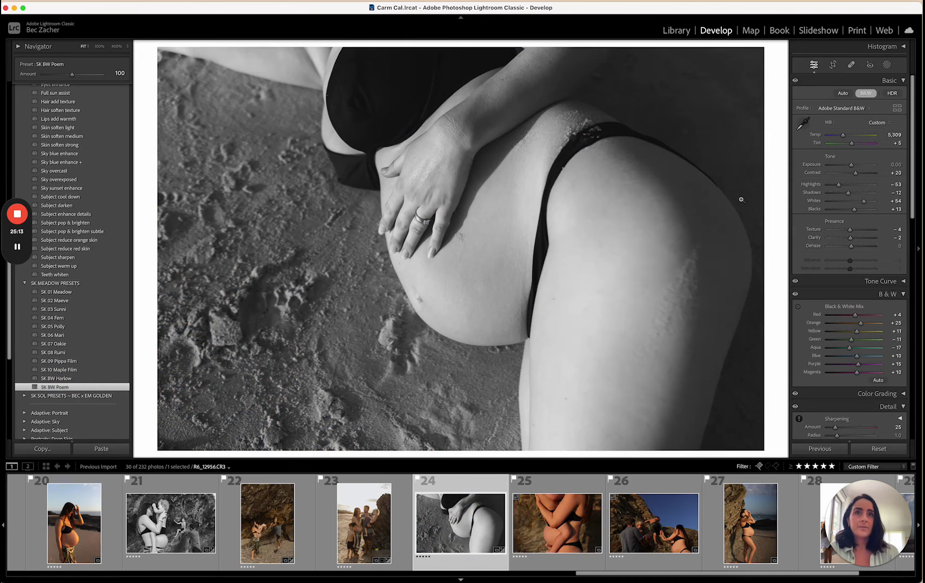
- Apply SK 01 Meadow to the twenty-fifth photo and set its temperature to 5,154
key("Right")
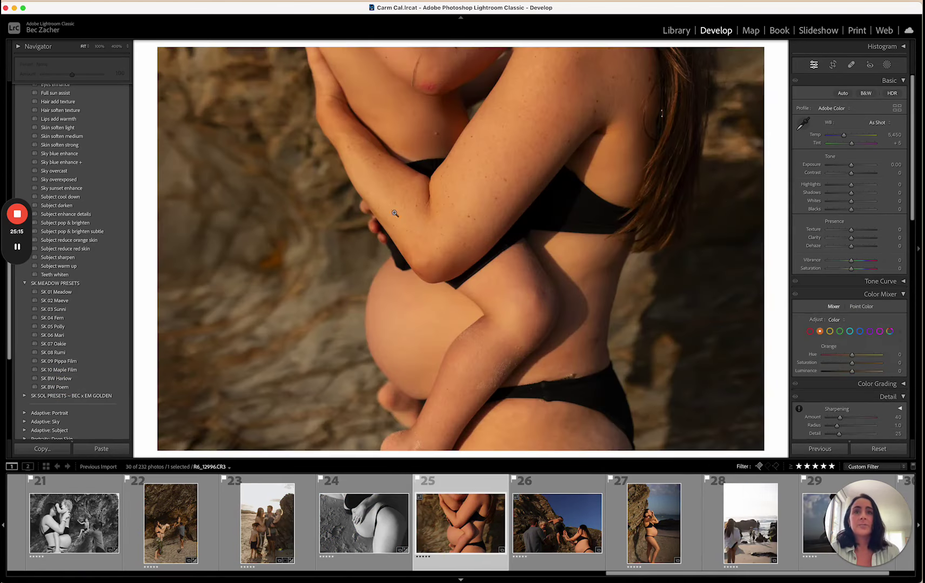
left_click(65, 292)
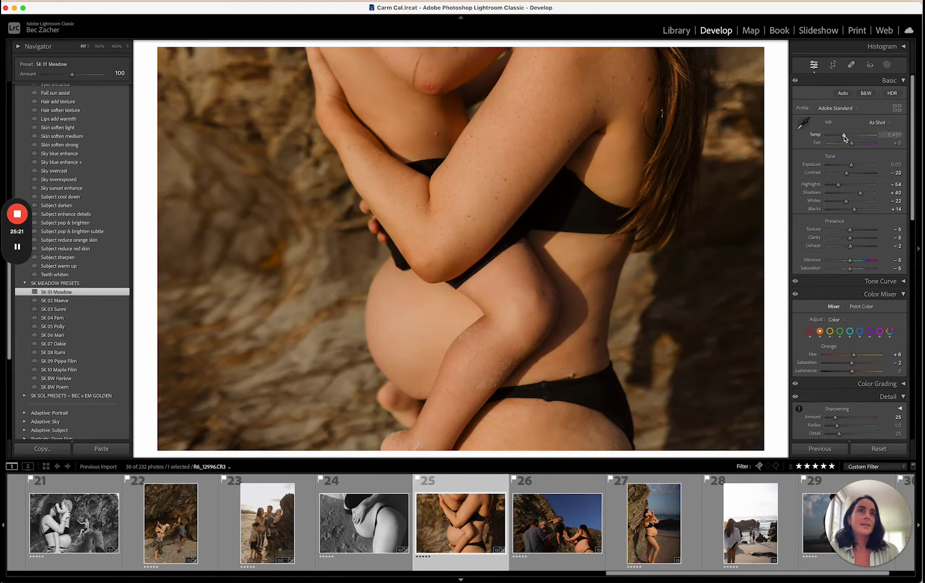
left_click_drag(845, 136, 842, 138)
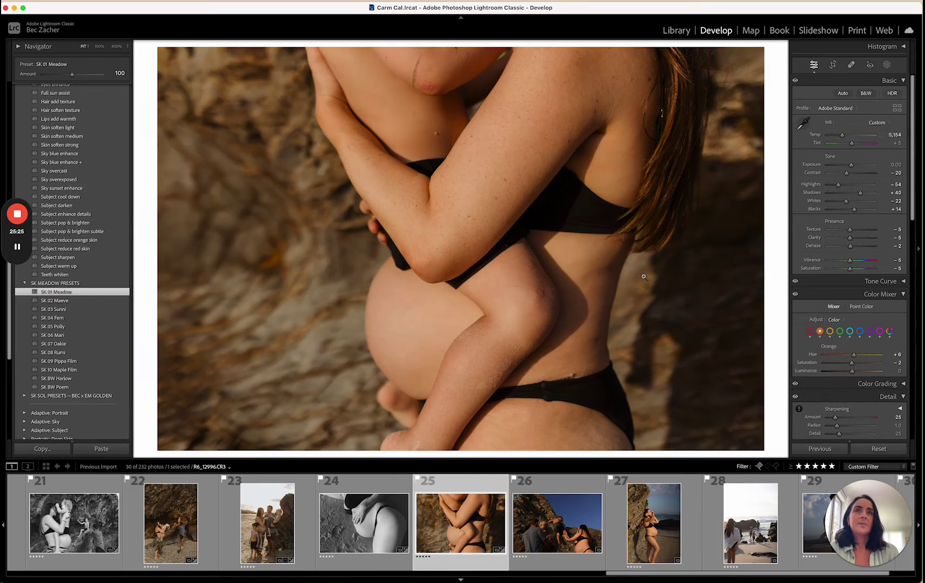
- Apply SK 01 Meadow and Subject pop & brighten subtle to the twenty-sixth photo, with exposure +0.55 and temperature 4,985
key("Right")
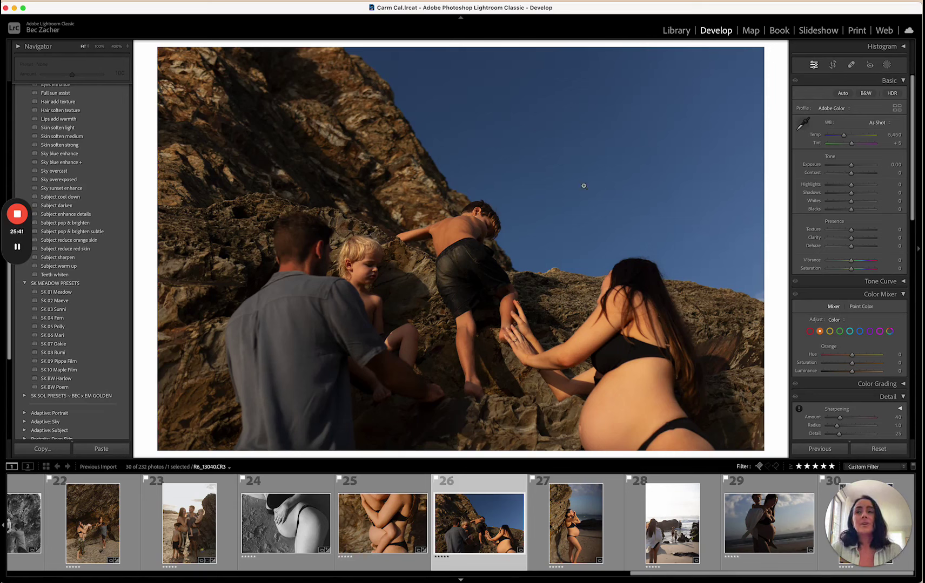
left_click(128, 269)
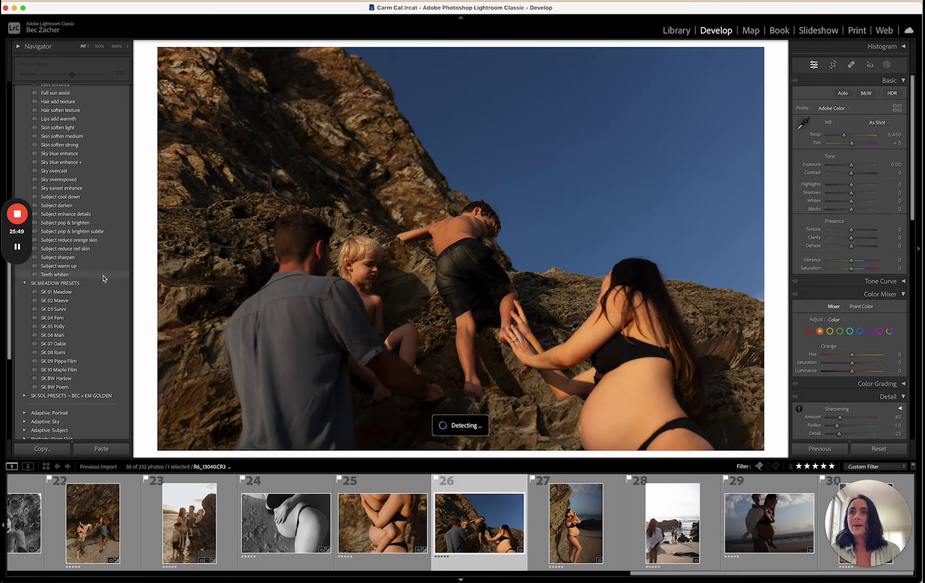
left_click(77, 294)
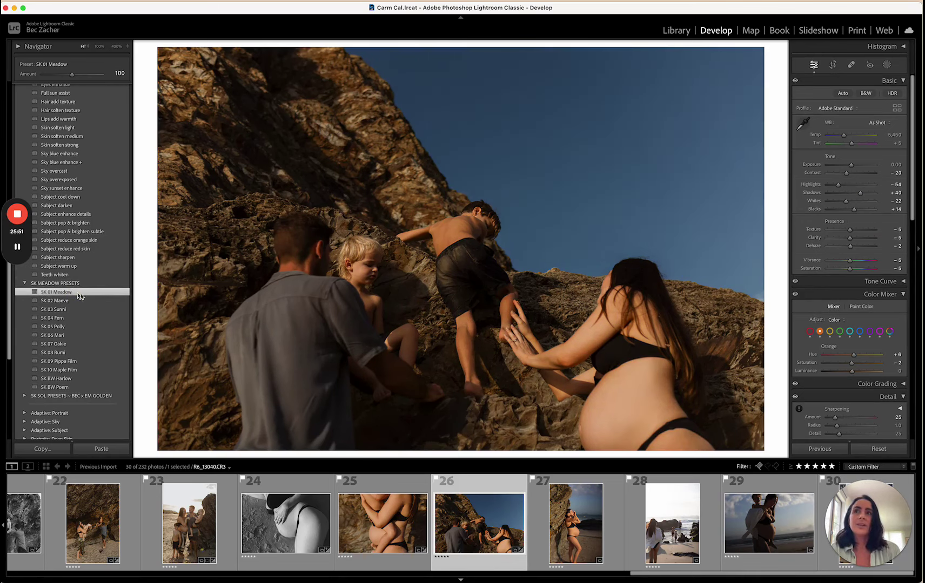
left_click(853, 165)
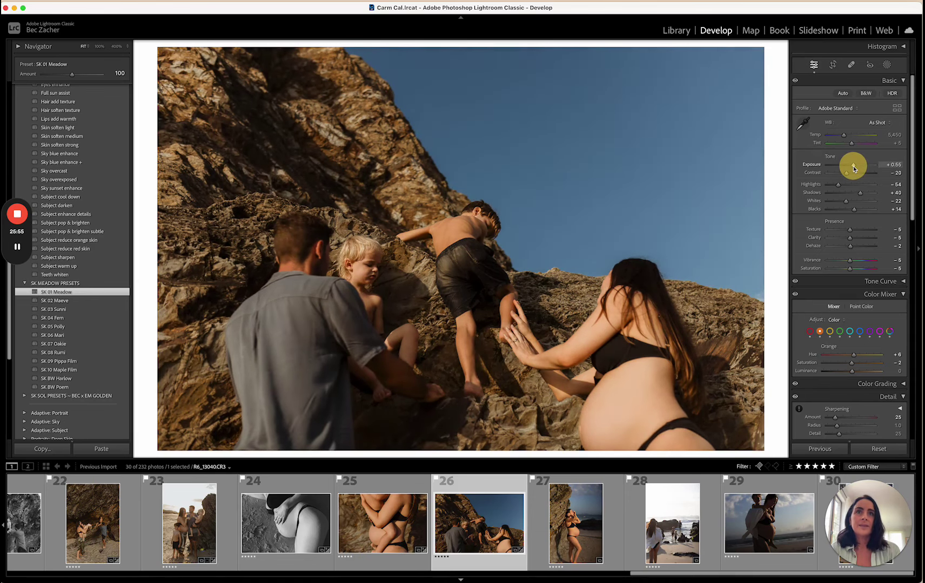
left_click(844, 137)
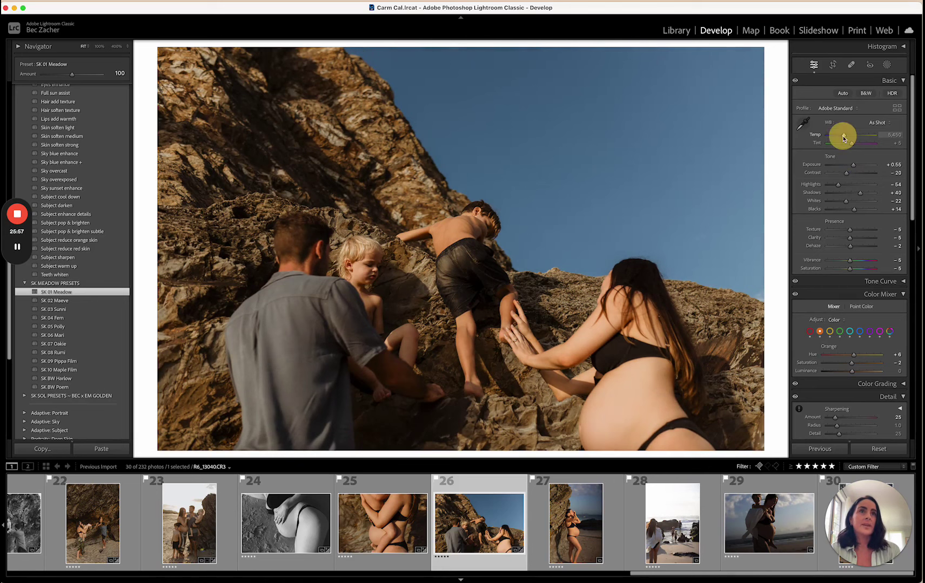
left_click_drag(843, 138, 840, 135)
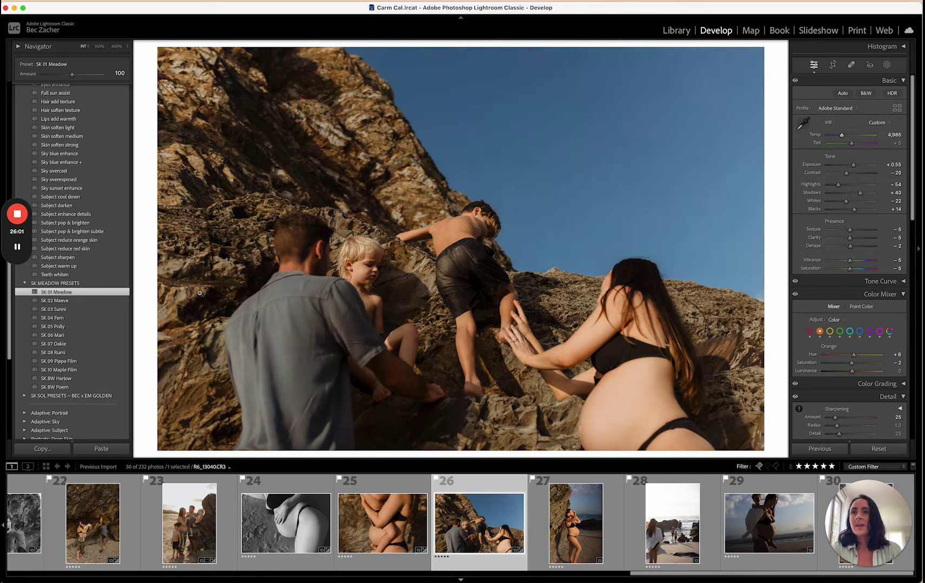
left_click(84, 232)
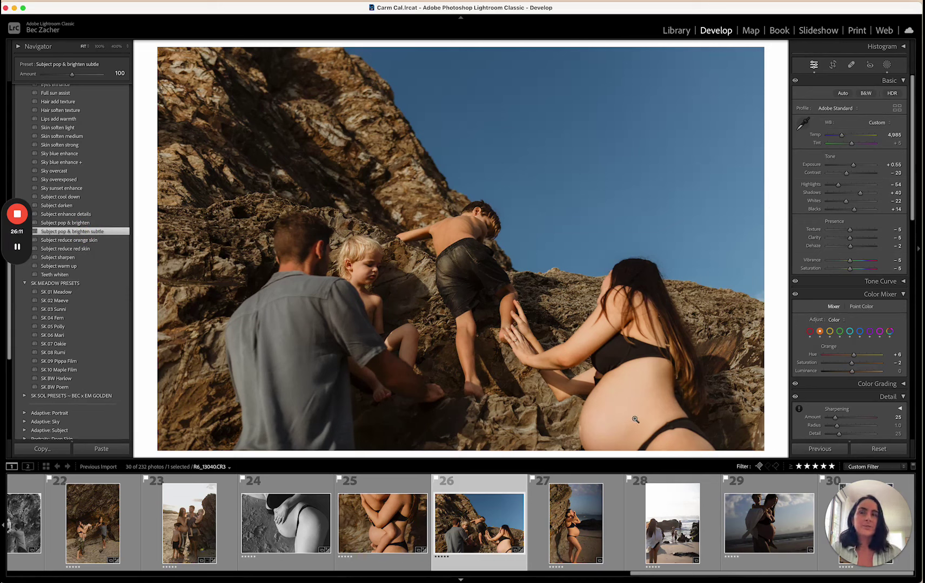
- Brush a mask over the pregnant woman in the twenty-sixth photo, slightly lower its exposure, and set the photo's blue saturation to -10
key("k")
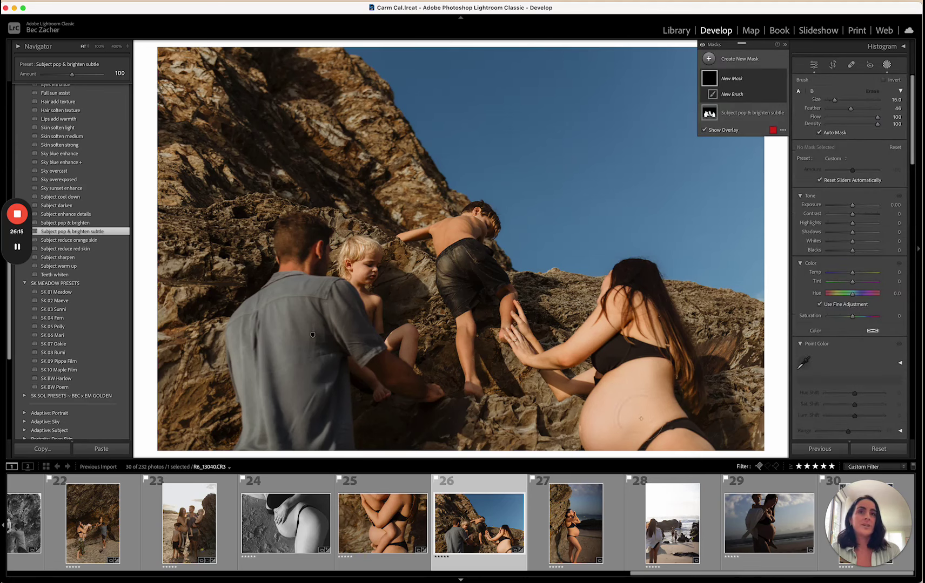
mouse_move(641, 419)
left_mouse_down()
mouse_move(626, 294)
mouse_move(565, 360)
mouse_move(616, 377)
mouse_move(608, 421)
mouse_move(631, 442)
mouse_move(635, 411)
mouse_move(693, 445)
mouse_move(662, 409)
mouse_move(634, 306)
mouse_move(636, 388)
left_mouse_up()
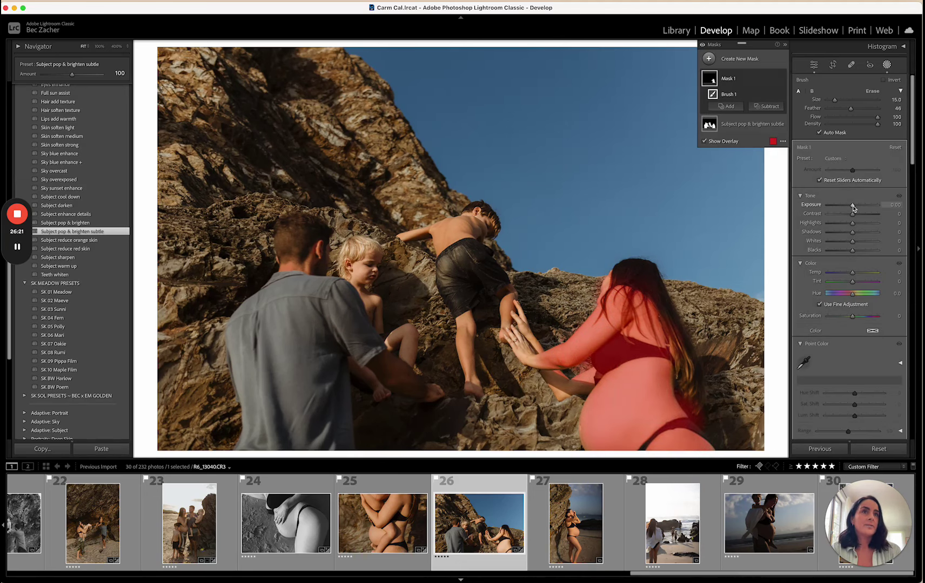
left_click_drag(853, 208, 852, 205)
key("k")
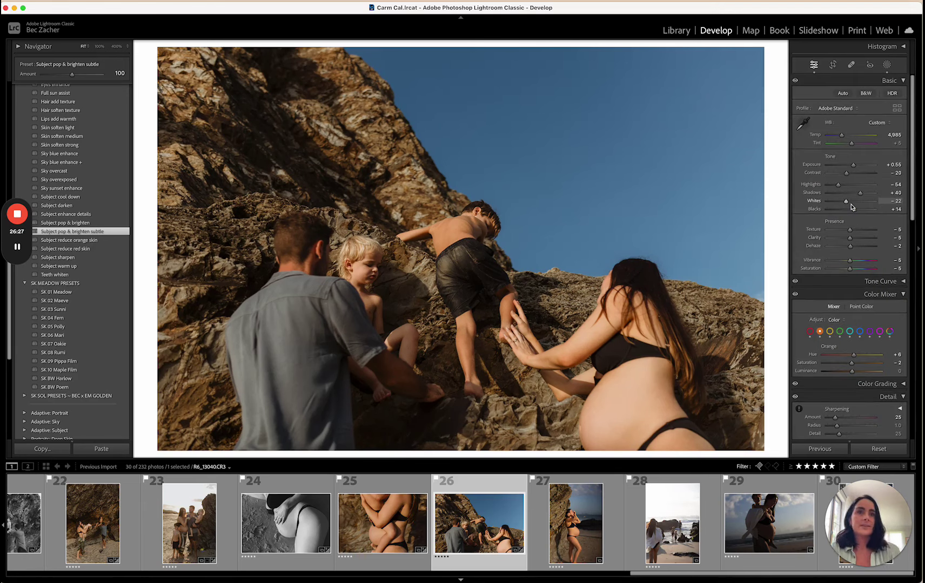
left_click(859, 332)
left_click_drag(849, 363, 847, 365)
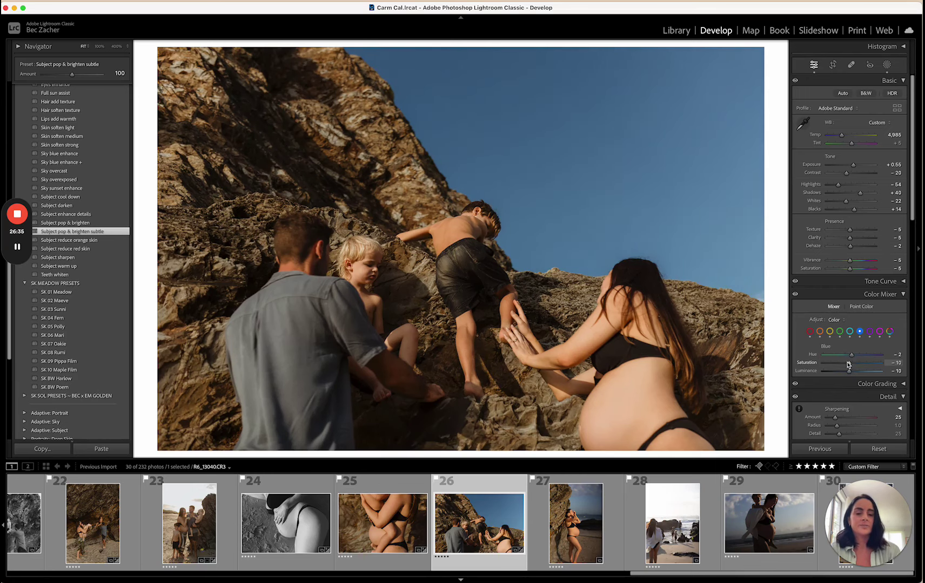
- Inspect the woman up close in the twenty-seventh photo and check the photo's shutter speed, ISO and capture details
key("Right")
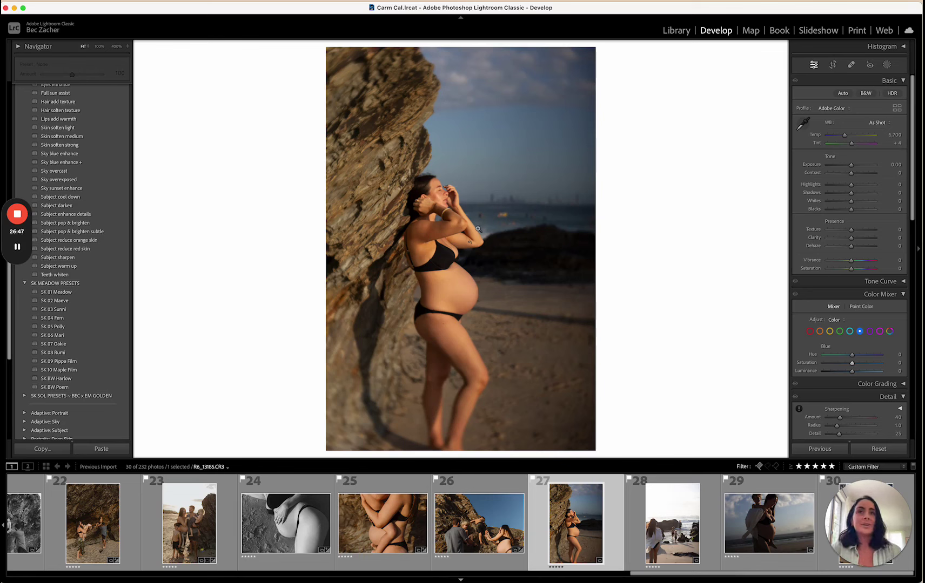
left_click(387, 264)
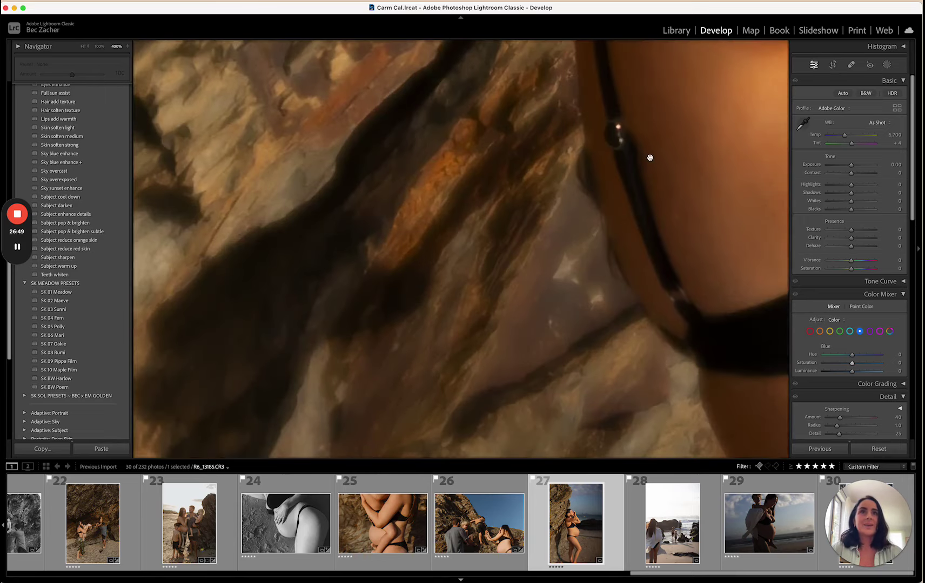
left_click_drag(649, 157, 557, 270)
left_click(558, 270)
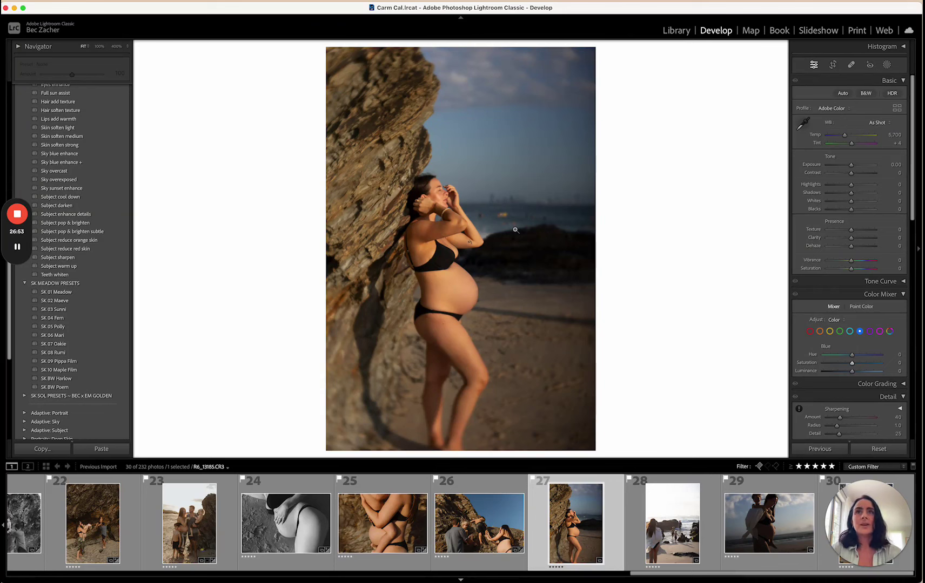
key("i")
key("i")
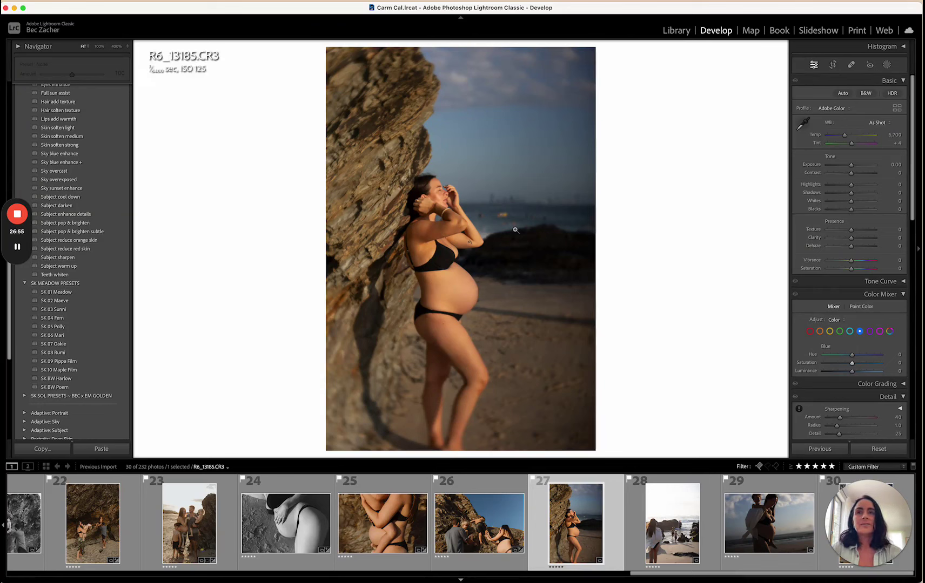
key("i")
key("i")
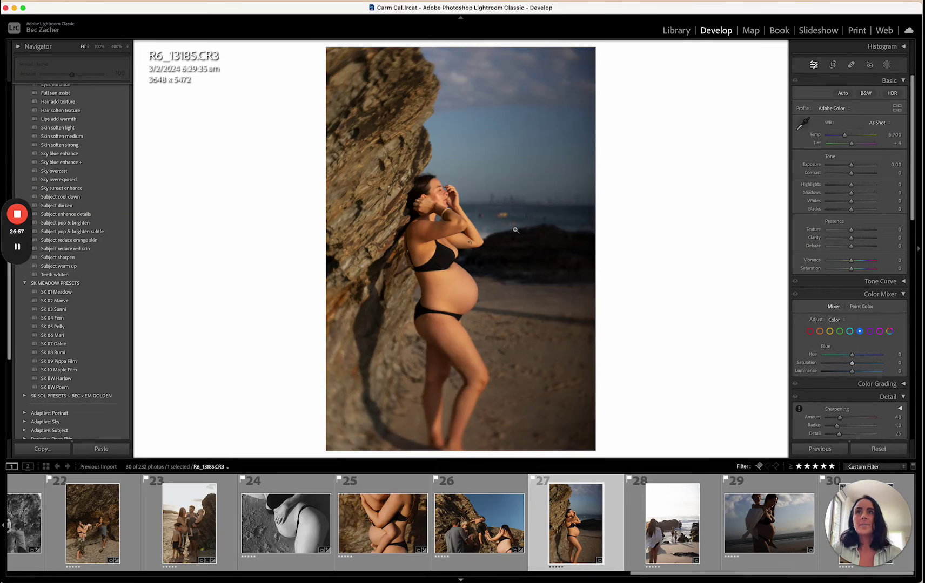
key("i")
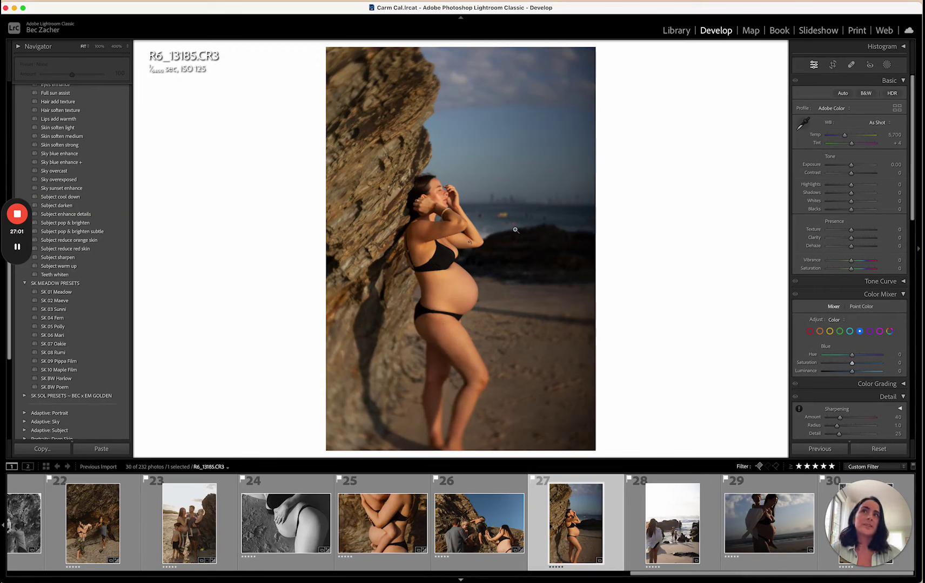
key("i")
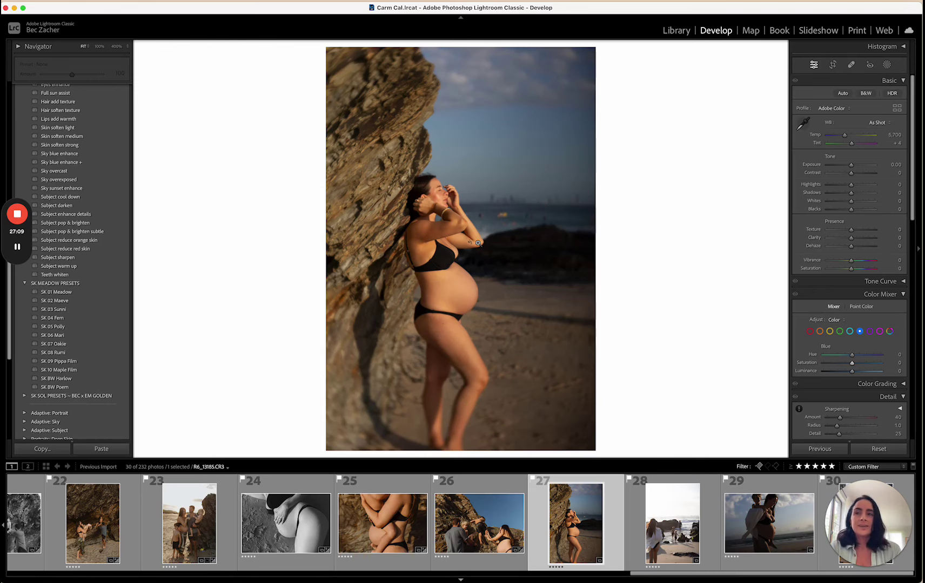
- Crop the twenty-seventh photo at its original aspect ratio, trimming the lower edge so the woman is framed from mid-calf up
left_click(832, 64)
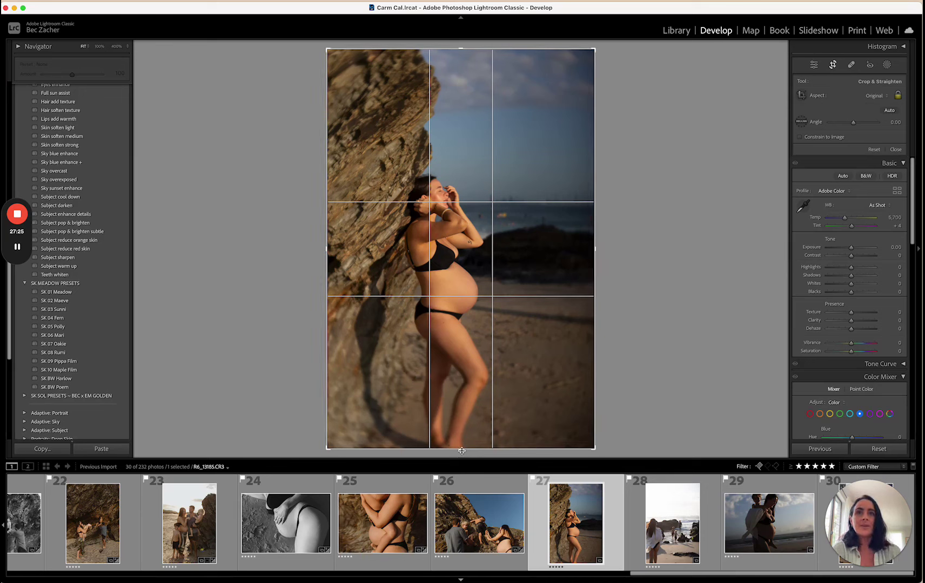
mouse_move(460, 448)
left_mouse_down()
mouse_move(456, 388)
mouse_move(463, 432)
left_mouse_up()
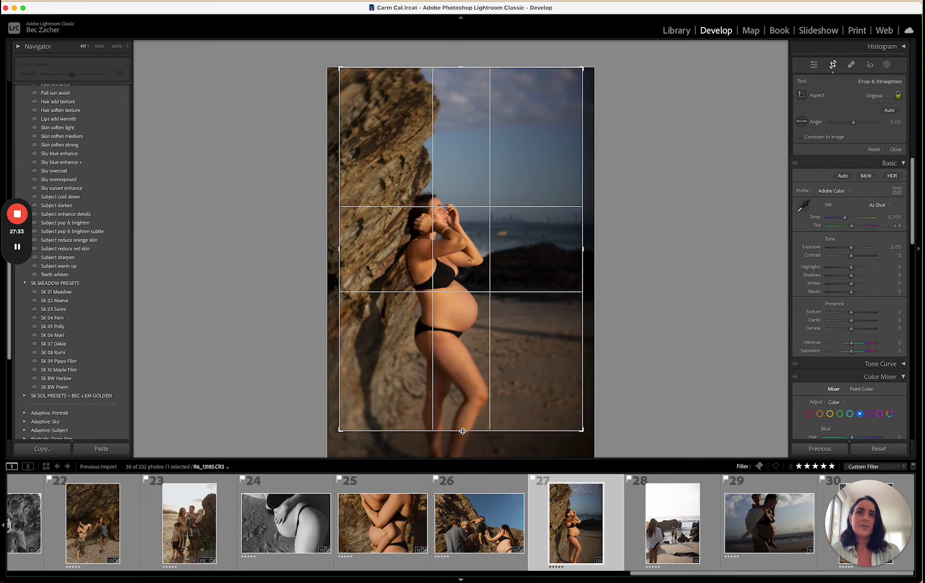
key("Return")
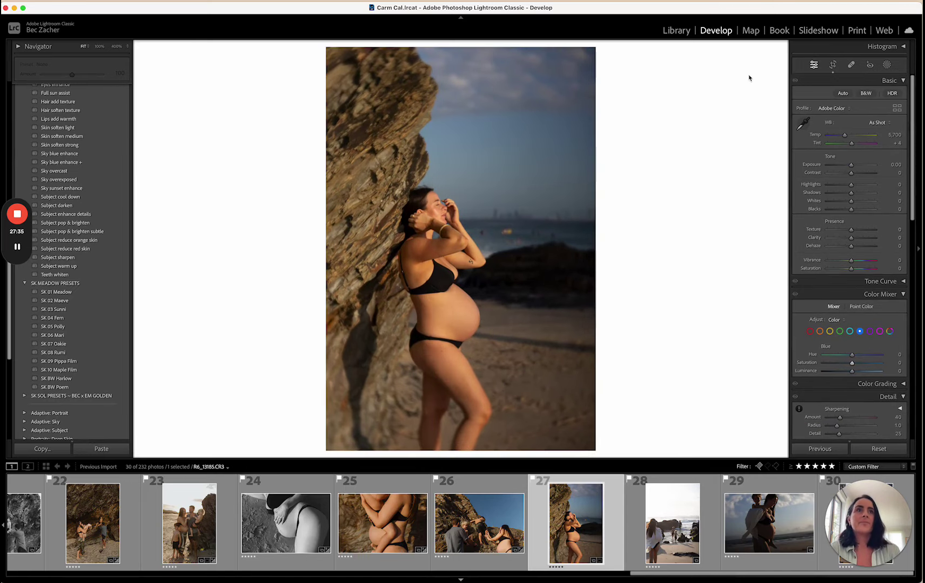
left_click(832, 64)
left_click_drag(486, 200, 485, 200)
key("Return")
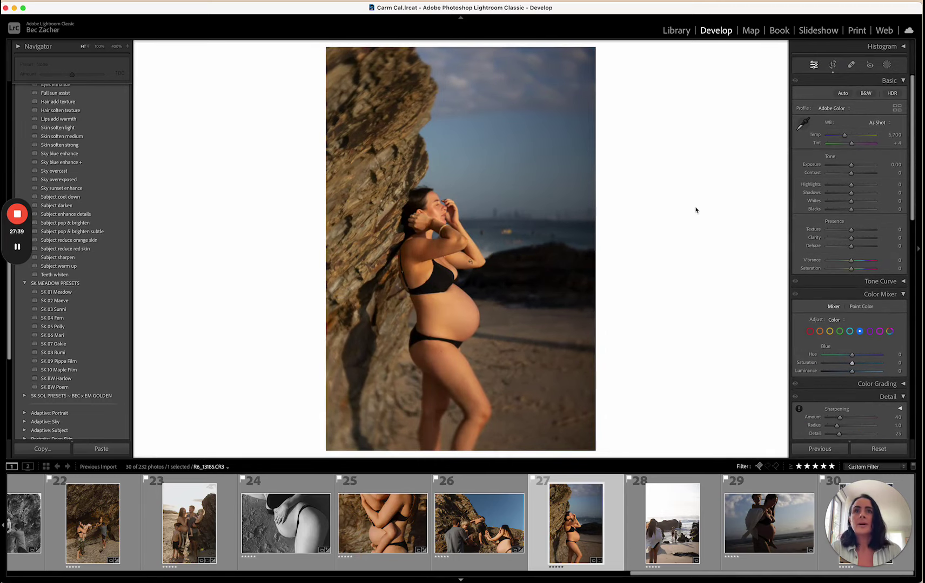
- Apply SK 01 Meadow to the twenty-seventh photo and set its temperature to 5,282 and tint to +8
left_click(86, 292)
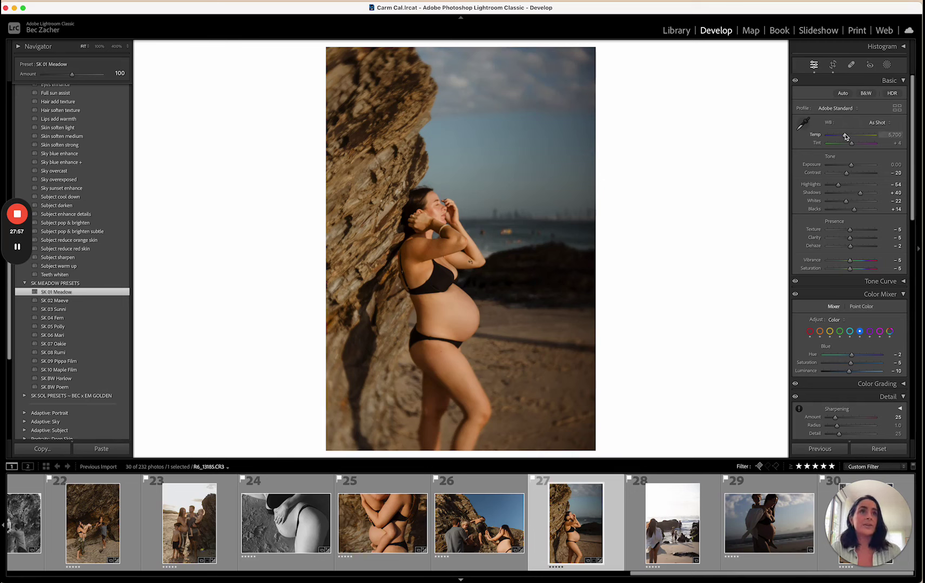
left_click_drag(846, 135, 854, 146)
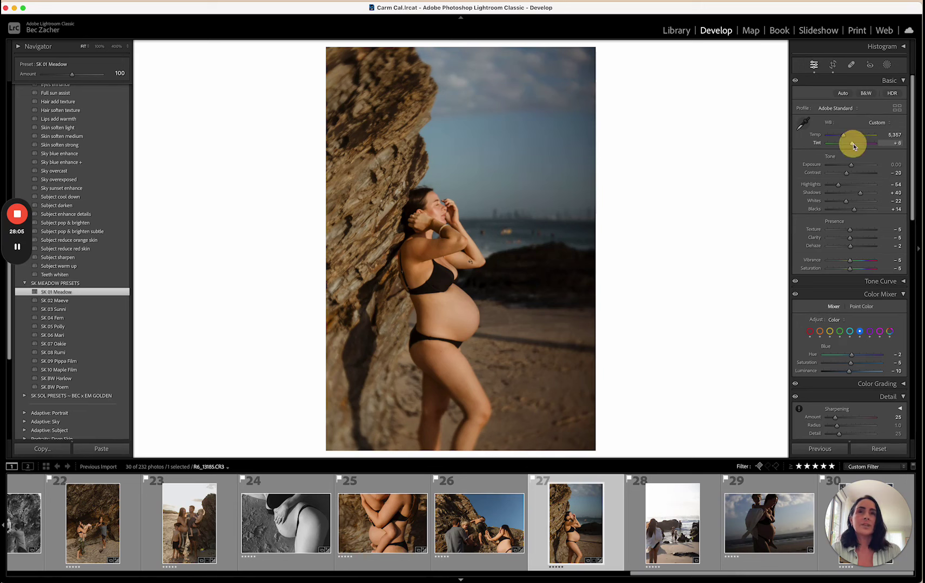
left_click_drag(853, 146, 854, 146)
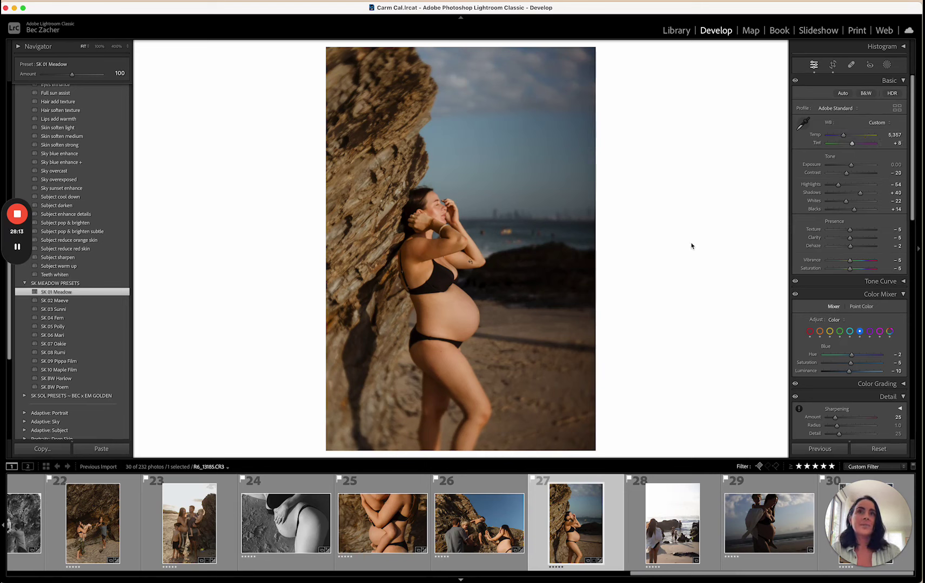
left_click_drag(843, 136, 843, 138)
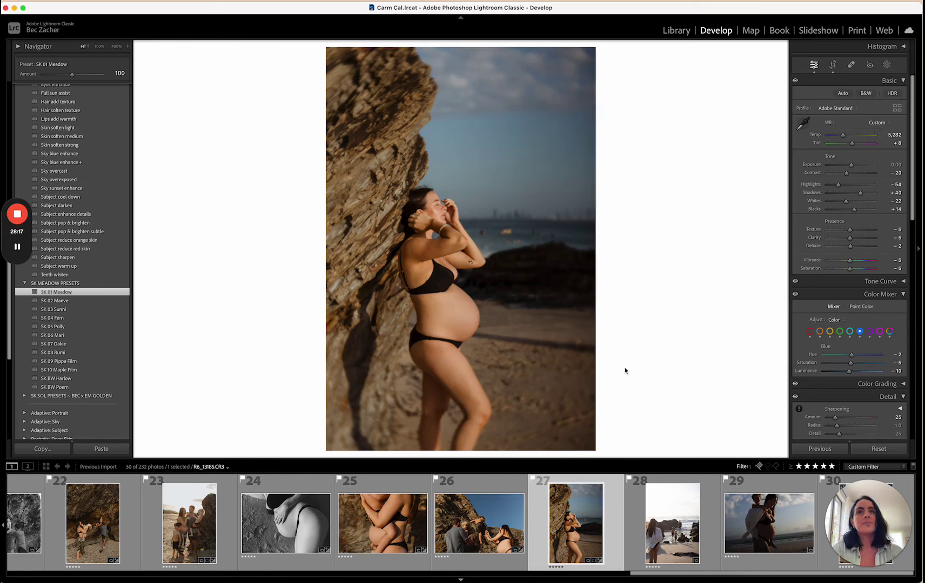
- Apply SK 01 Meadow to the twenty-eighth photo and set its exposure to -0.30
key("Right")
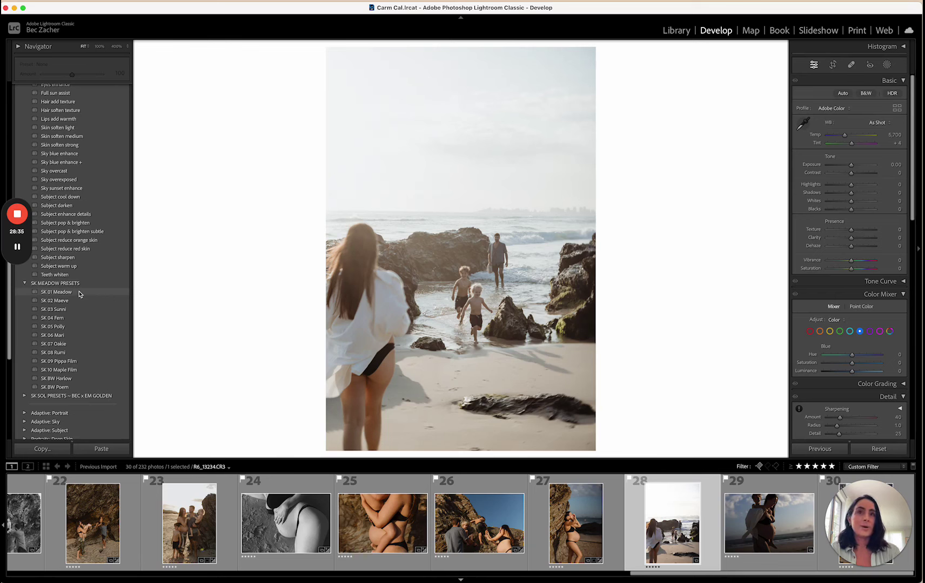
left_click(80, 292)
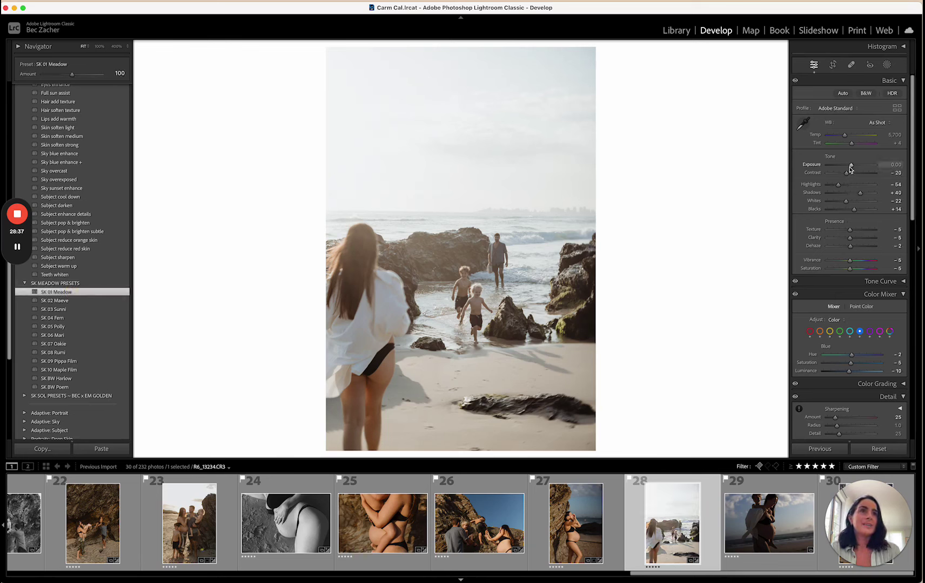
left_click_drag(849, 167, 849, 165)
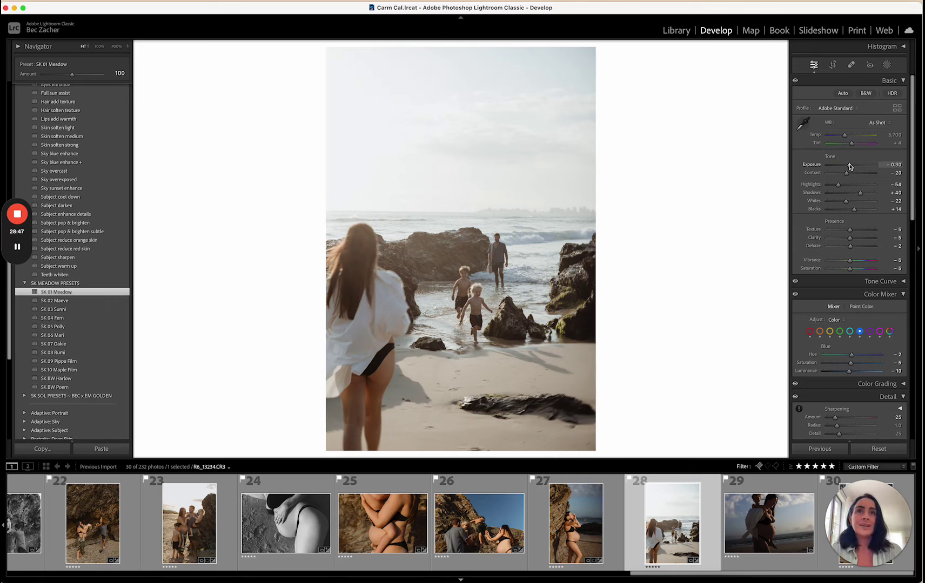
- Set the twenty-eighth photo's exposure to -0.75 and check the woman and the man in the water up close
left_click_drag(849, 167, 844, 138)
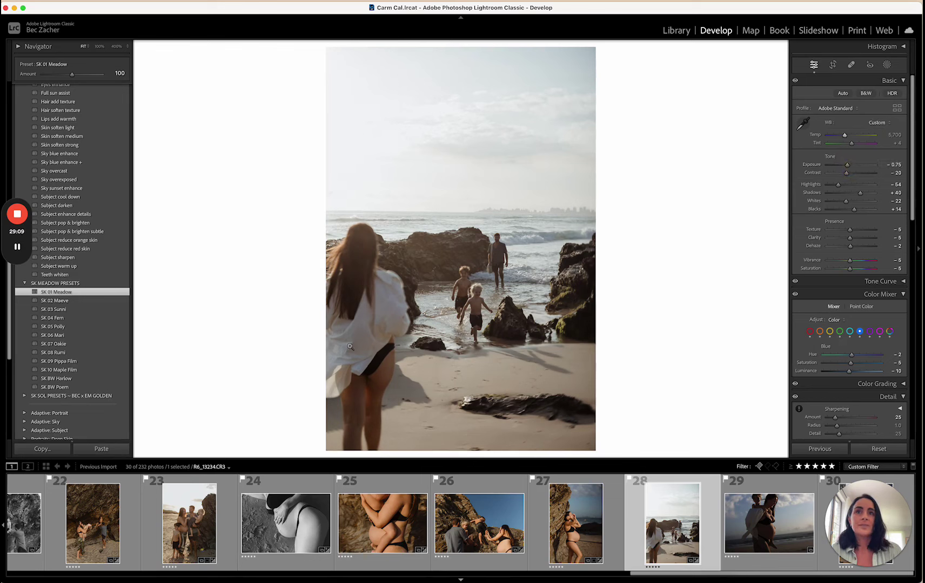
left_click(350, 348)
left_click(499, 249)
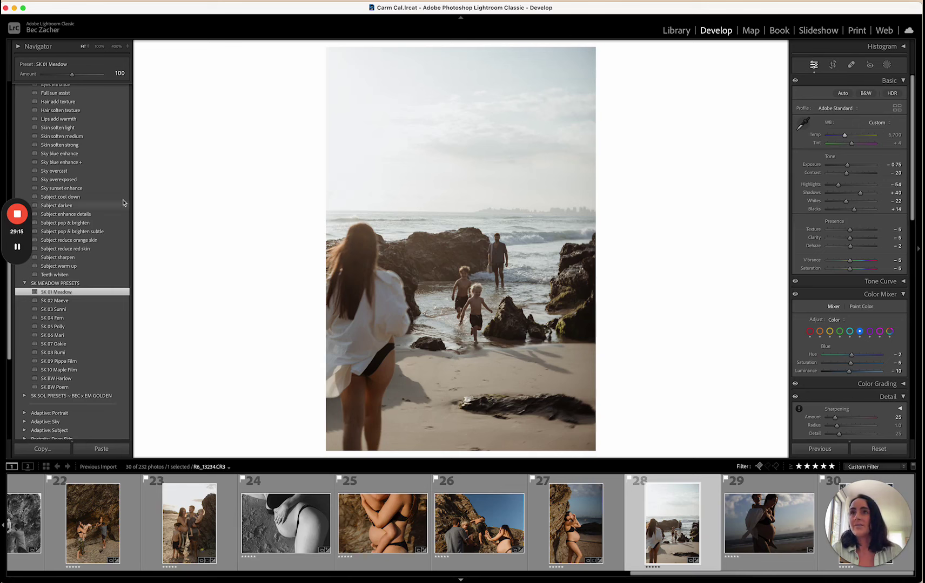
- Apply the Sky blue enhance preset to the twenty-eighth photo and set its temperature to 5,956
scroll(97, 169, "up", 2)
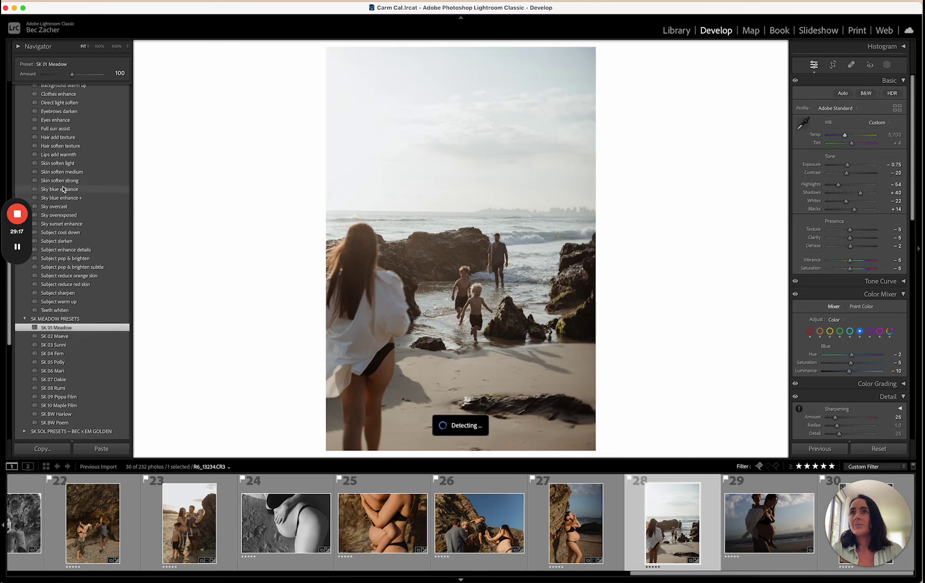
left_click(63, 189)
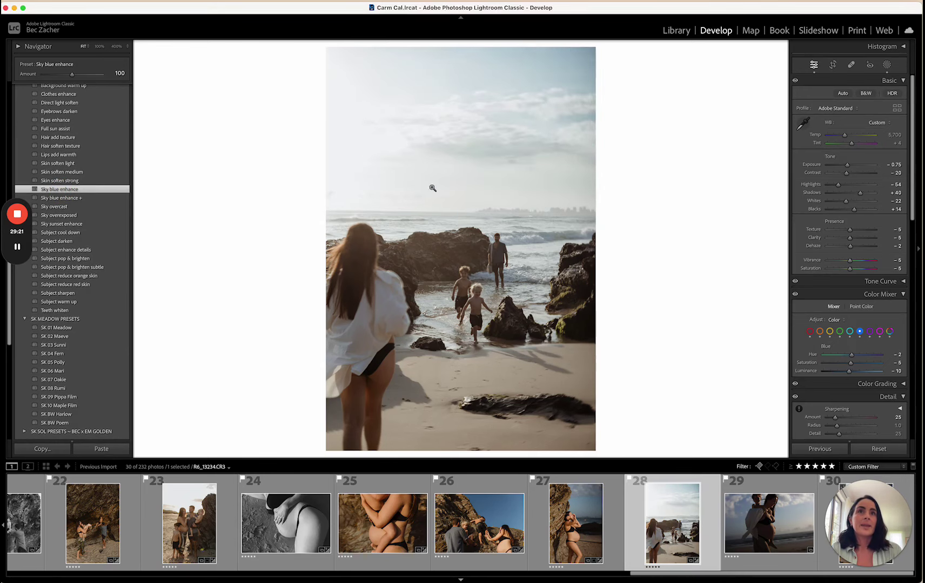
left_click(846, 135)
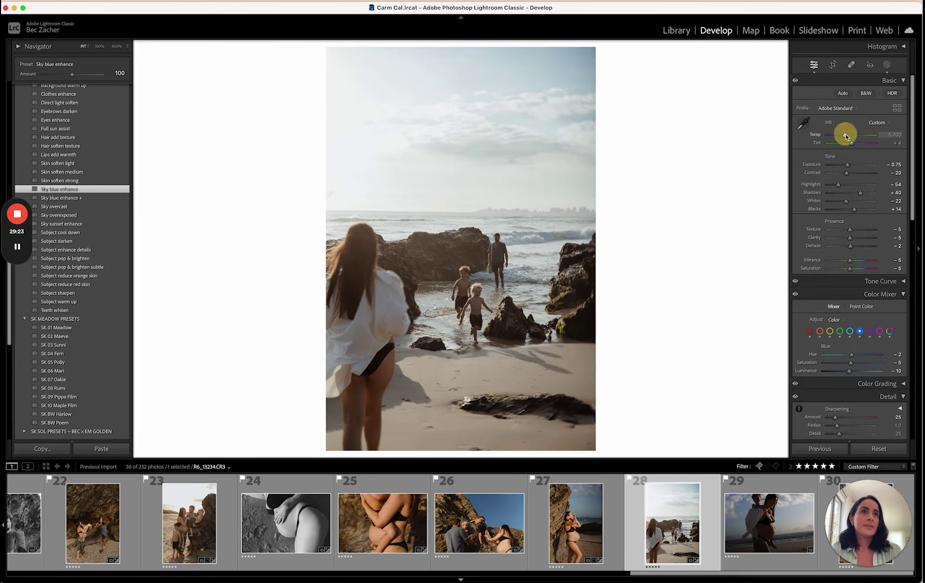
left_click_drag(846, 135, 846, 136)
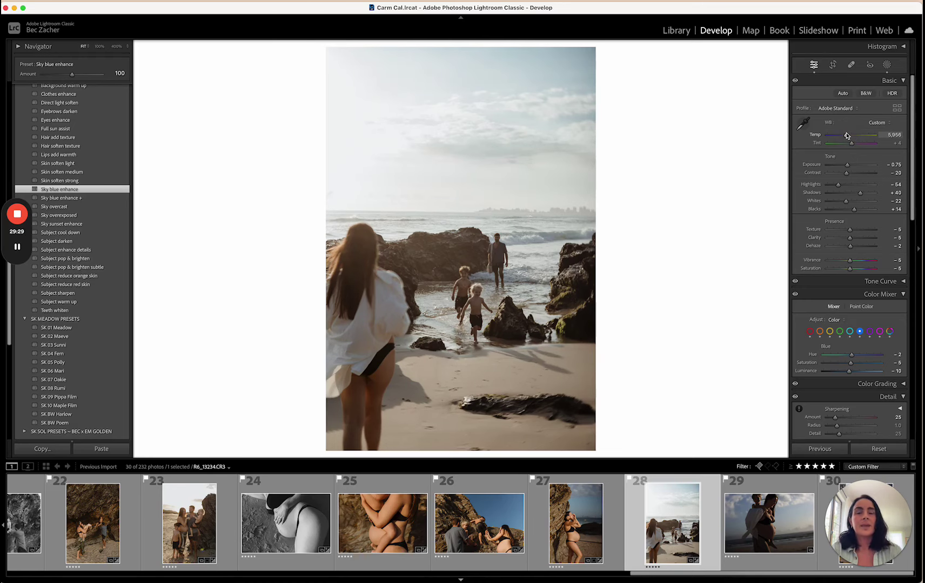
- Apply SK 01 Meadow to the twenty-ninth photo and set its exposure to +1.15
key("Right")
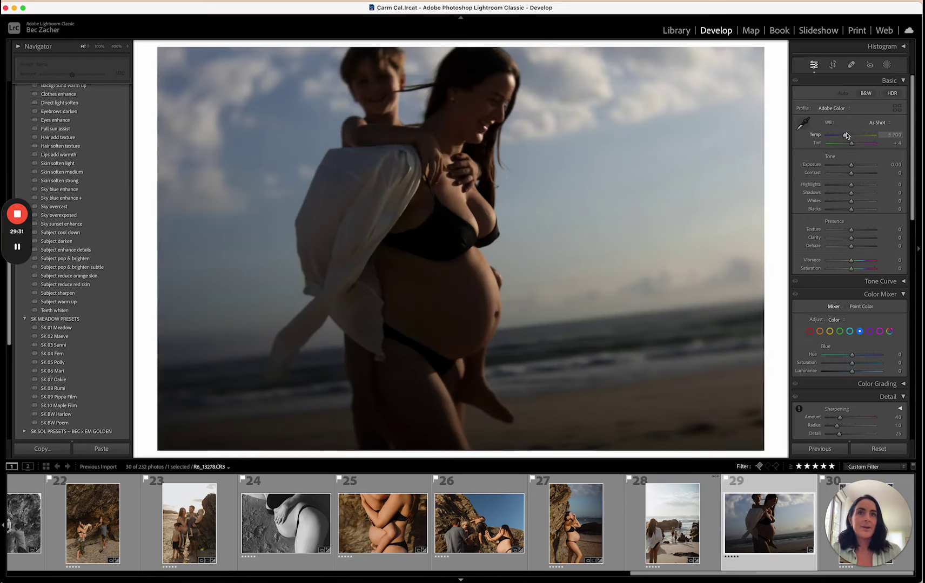
left_click(58, 328)
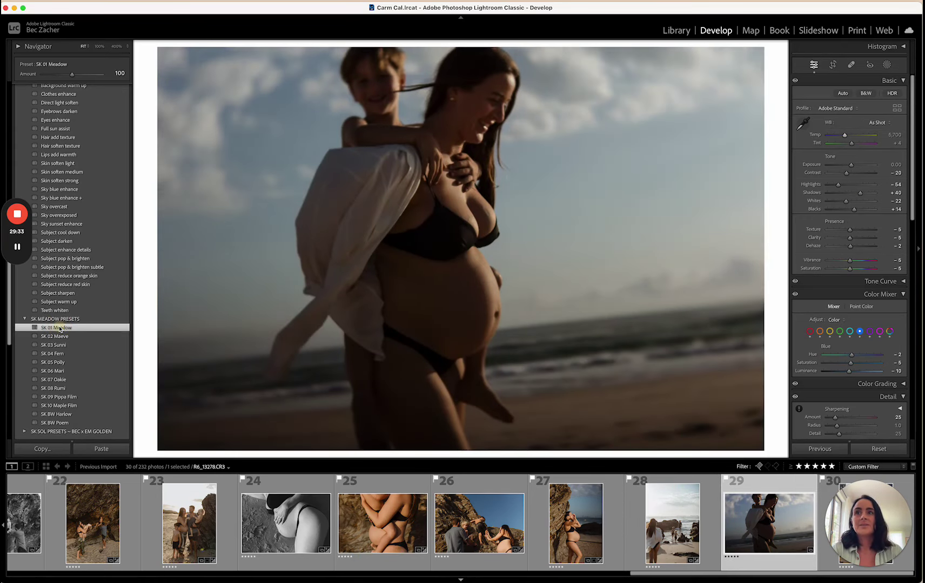
left_click(854, 165)
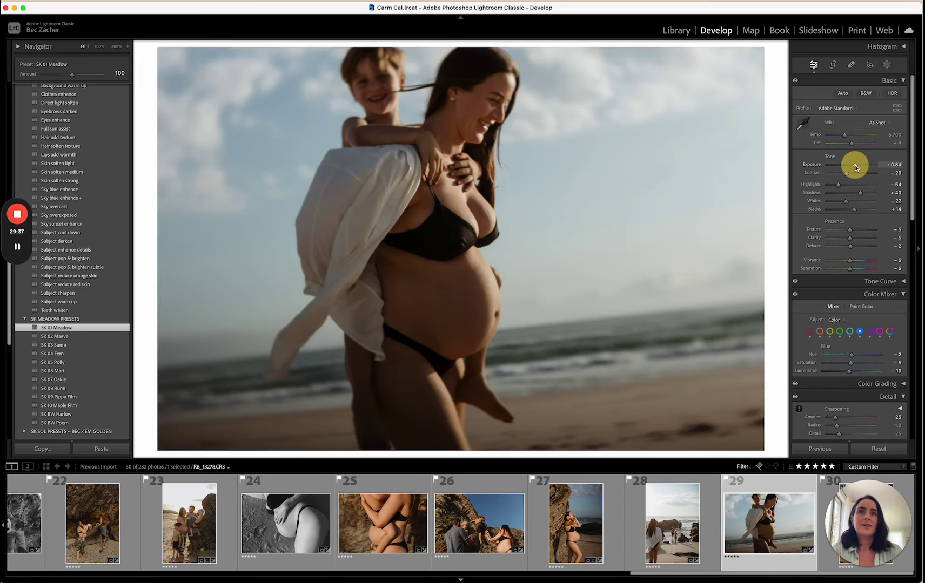
left_click_drag(855, 164, 855, 166)
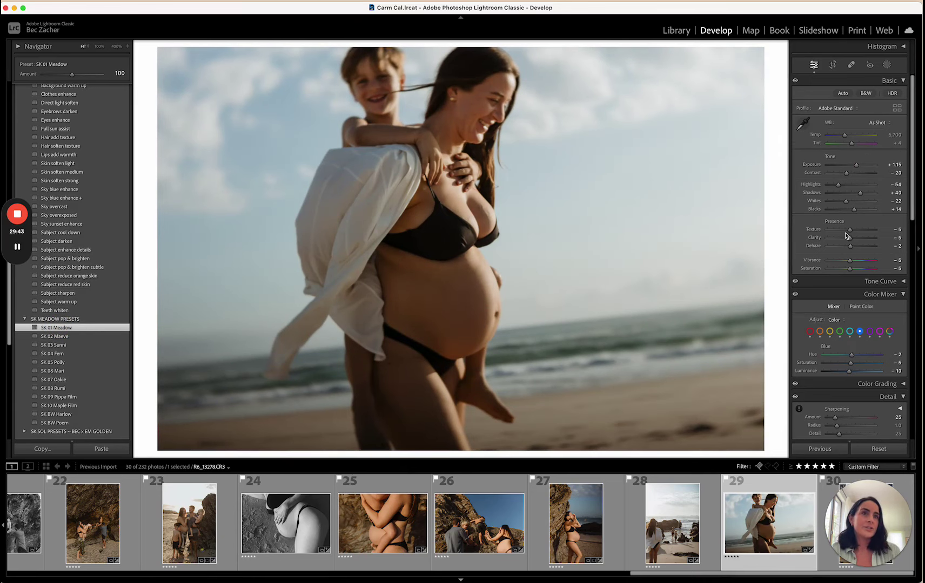
- Check the twenty-sixth photo's lens profile for comparison, and set the twenty-ninth photo's lens profile make to Lensbaby
scroll(846, 236, "down", 3)
scroll(846, 236, "down", 6)
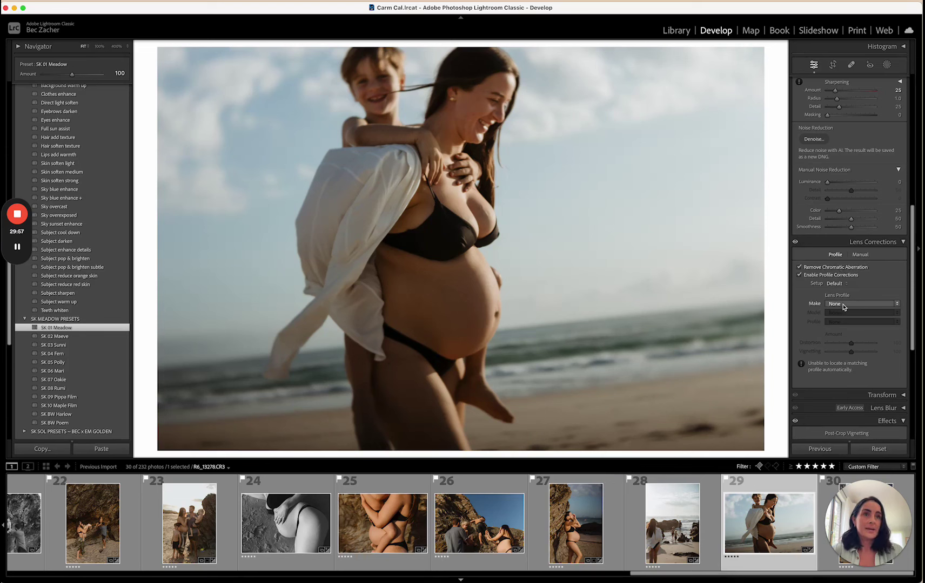
left_click(469, 527)
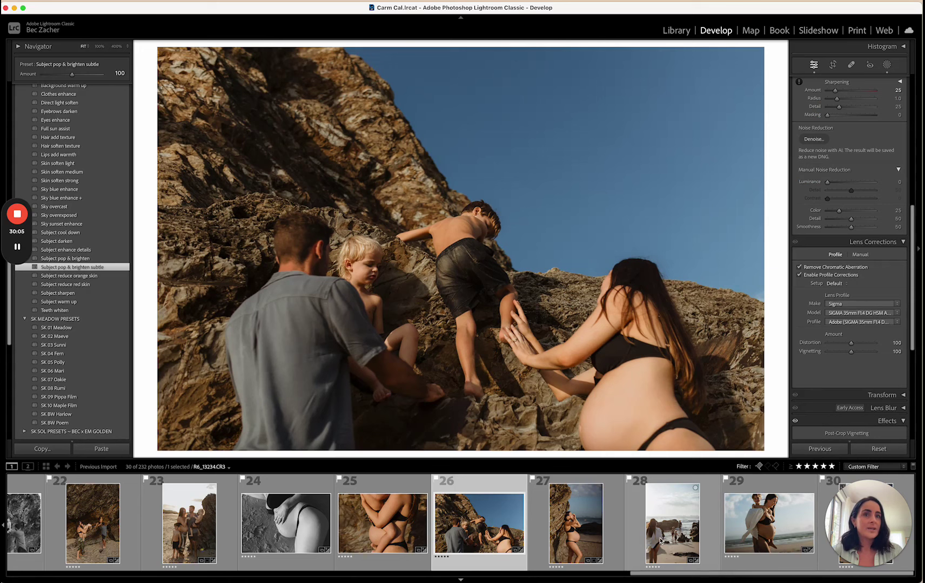
left_click(760, 533)
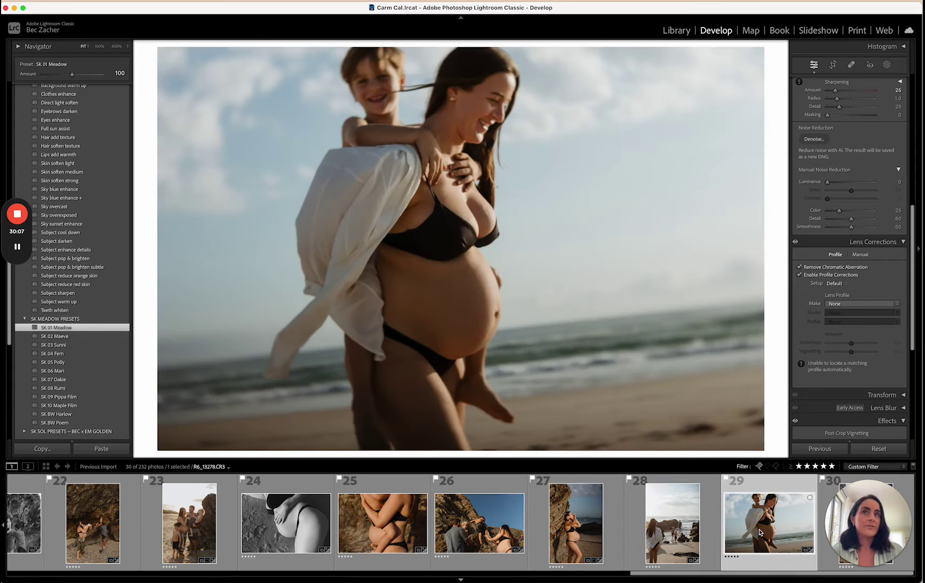
left_click(837, 304)
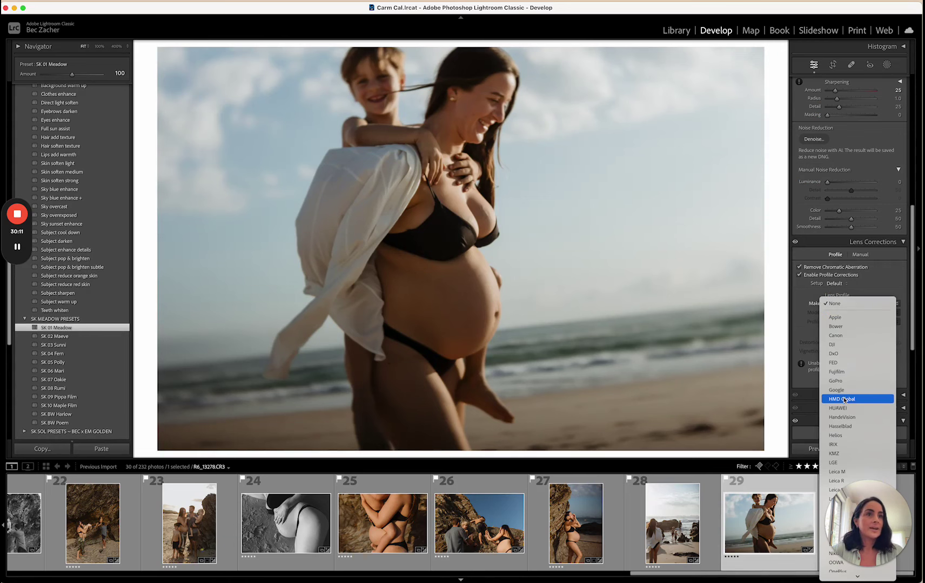
scroll(844, 400, "down", 3)
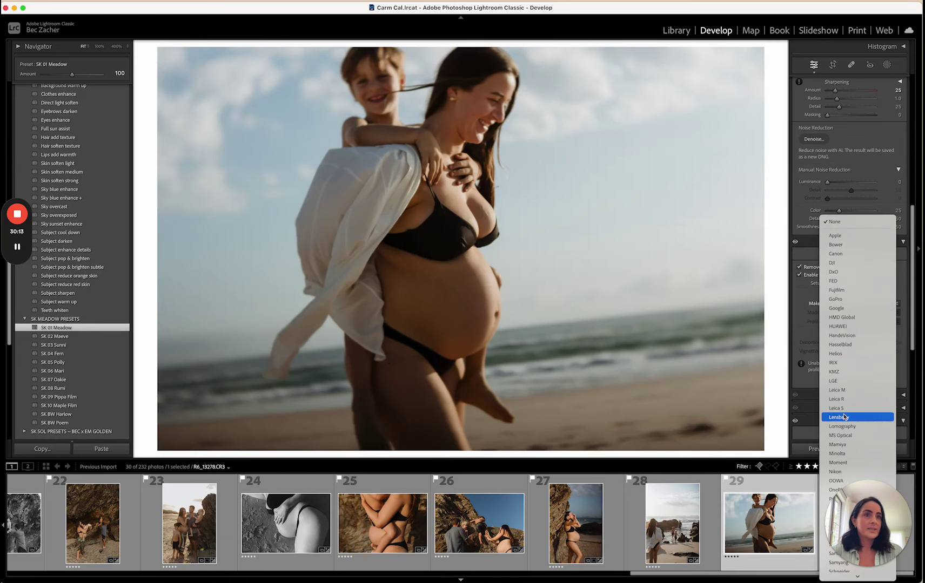
left_click(844, 418)
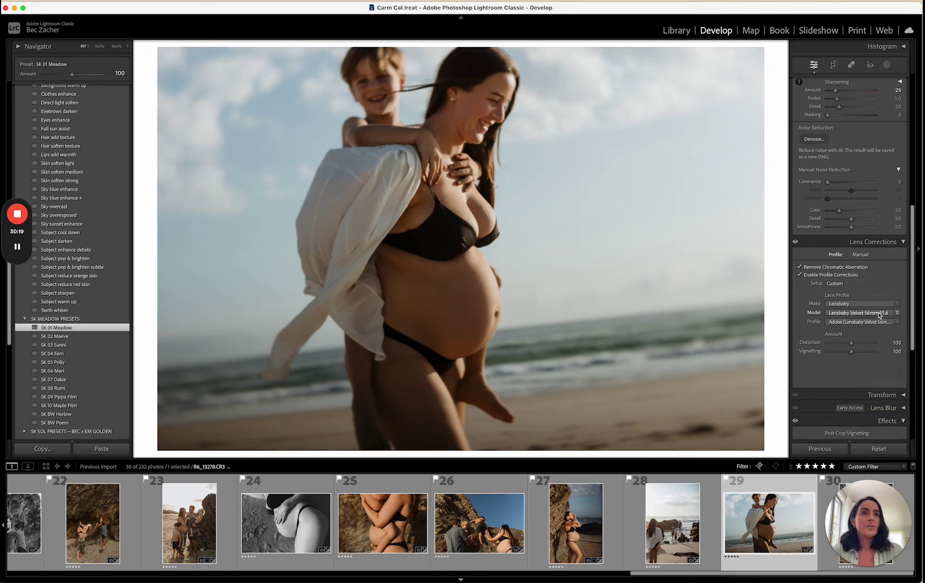
- Compare the twenty-ninth photo with profile corrections off and on, leaving them enabled
left_click(799, 275)
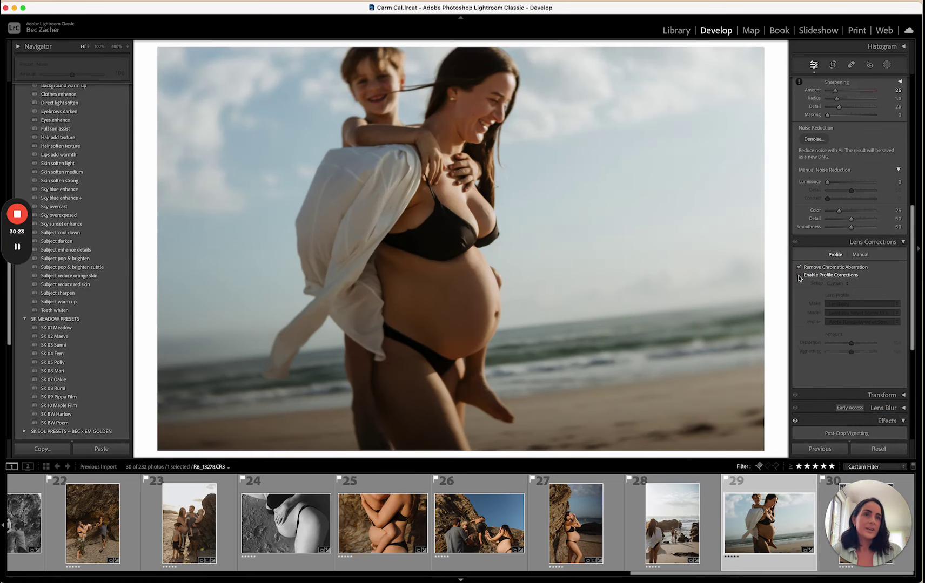
left_click(799, 276)
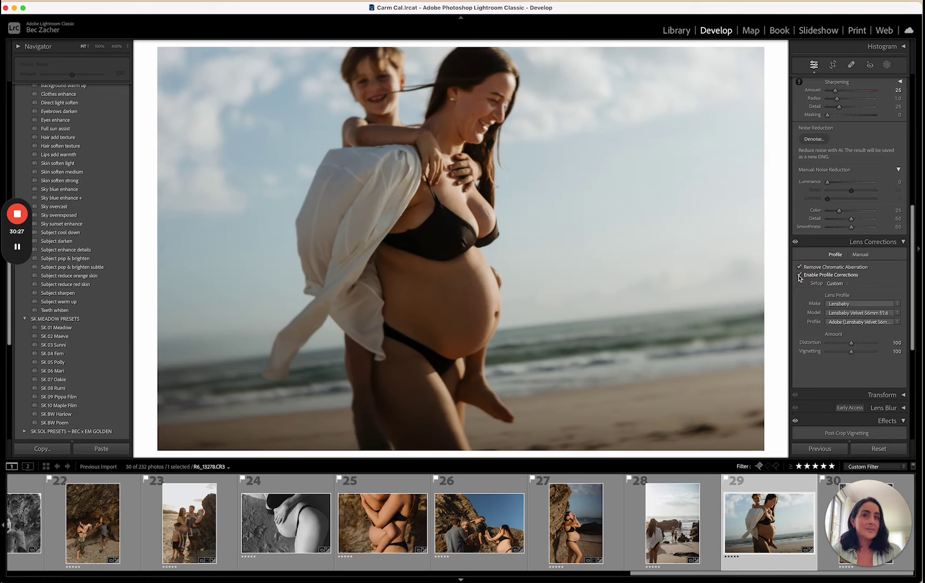
left_click(800, 276)
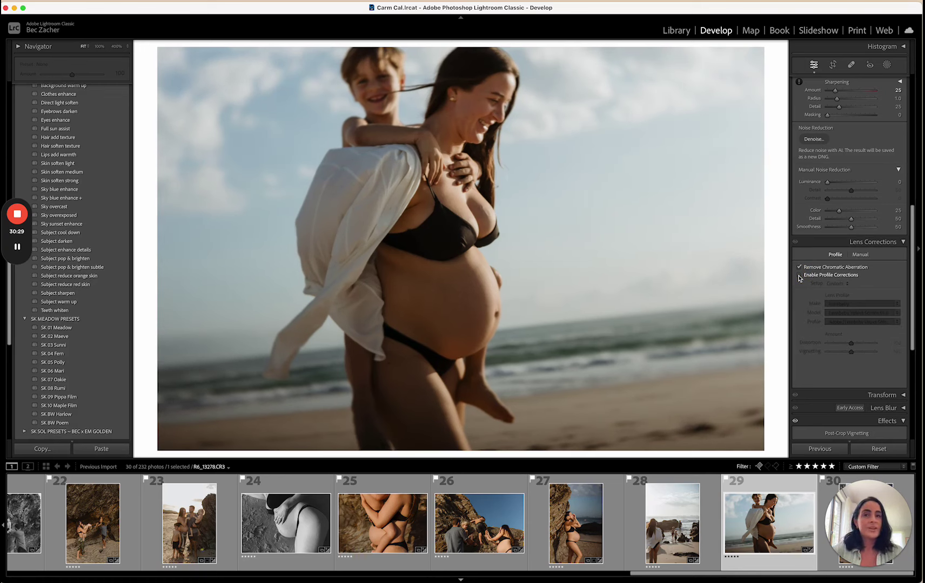
left_click(799, 276)
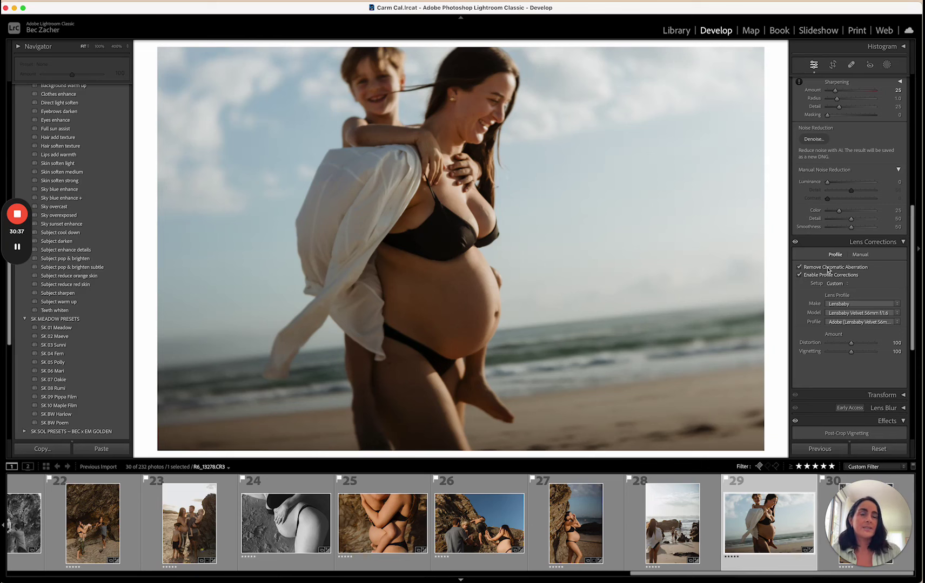
- Raise the twenty-ninth photo's exposure to +1.50
scroll(859, 200, "up", 10)
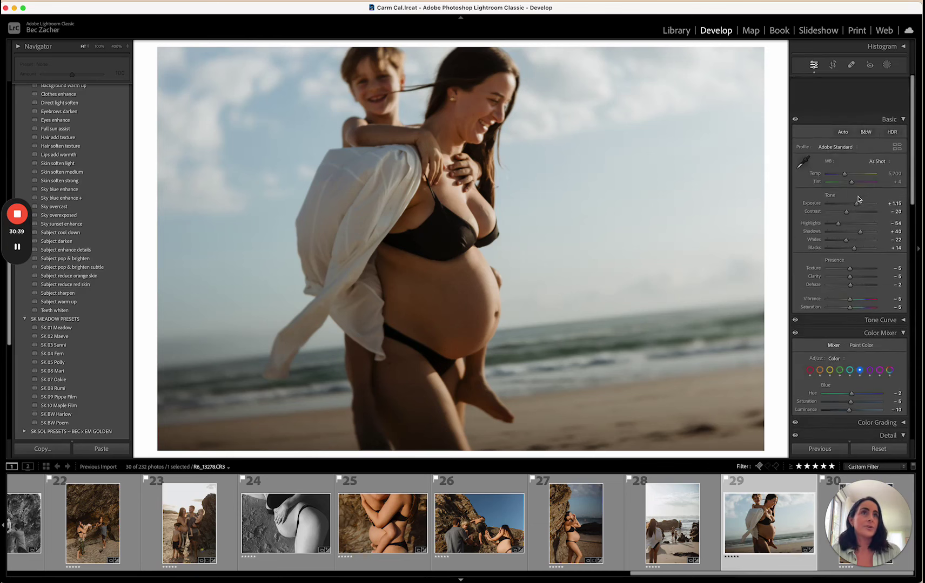
left_click_drag(856, 164, 860, 170)
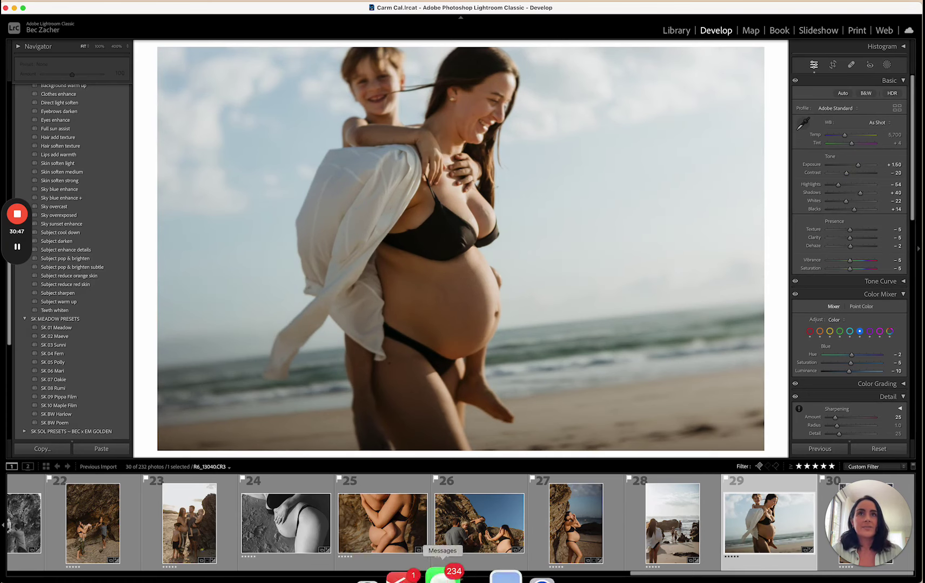
- Go back through the earlier photos and select the seventeenth, showing the family seated by the shoreline
scroll(729, 544, "left", 1)
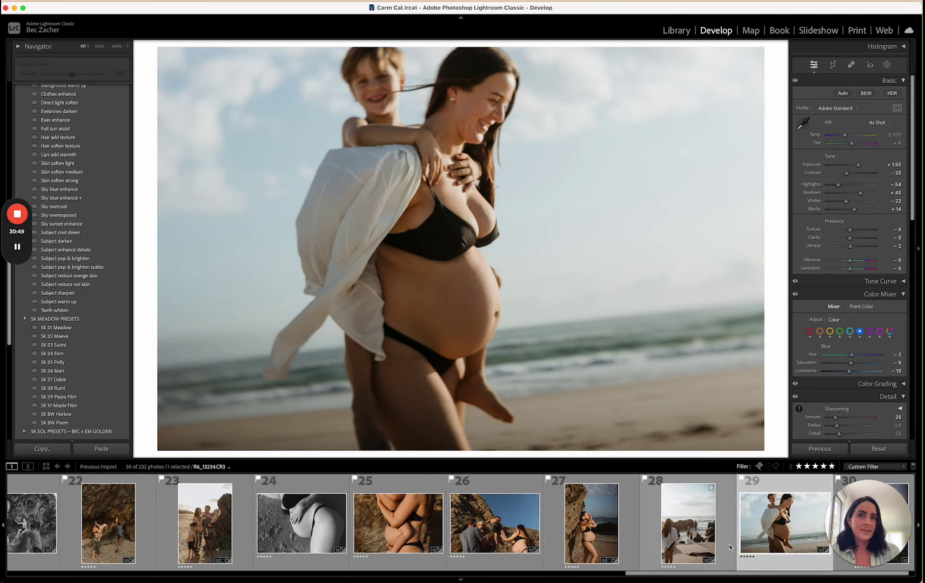
scroll(729, 544, "left", 15)
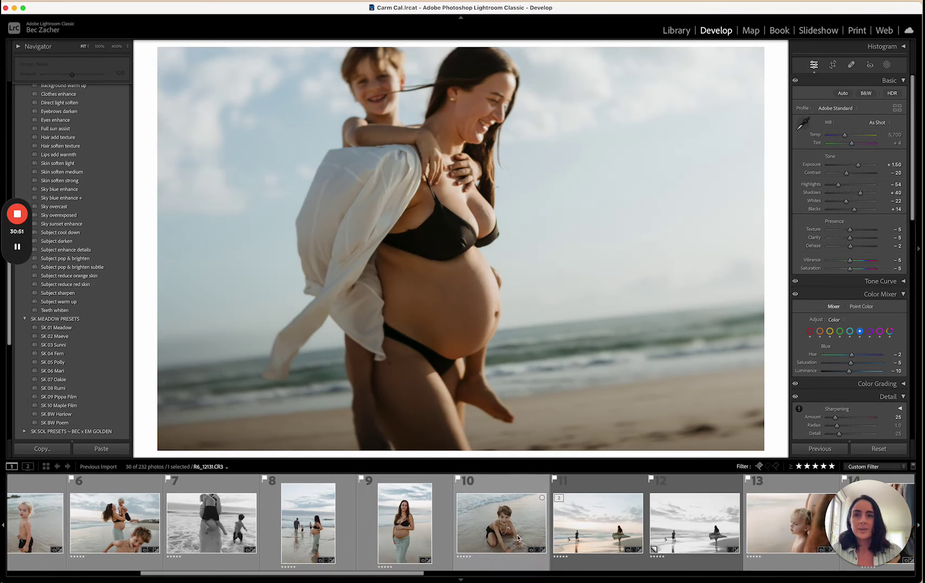
scroll(486, 540, "right", 4)
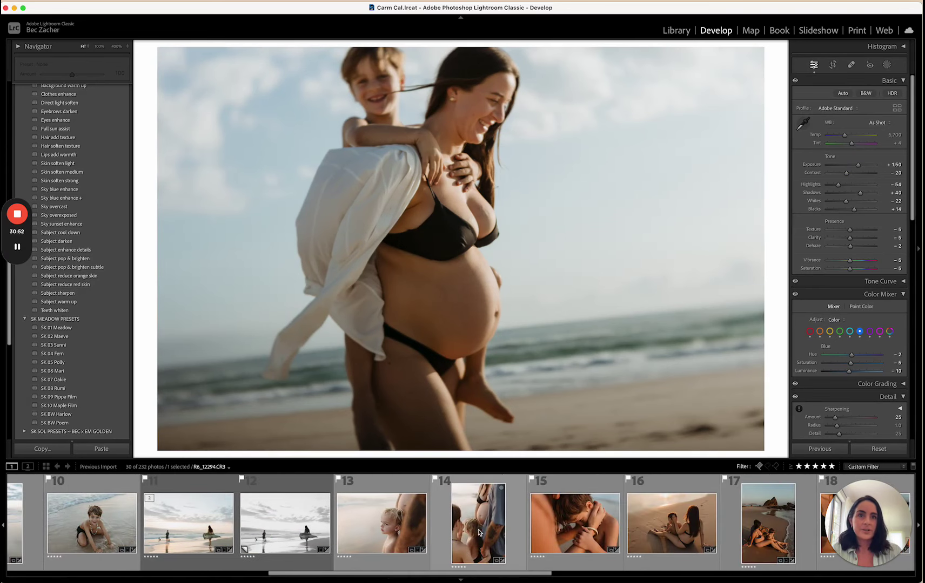
left_click(563, 532)
scroll(563, 532, "right", 3)
scroll(563, 532, "right", 1)
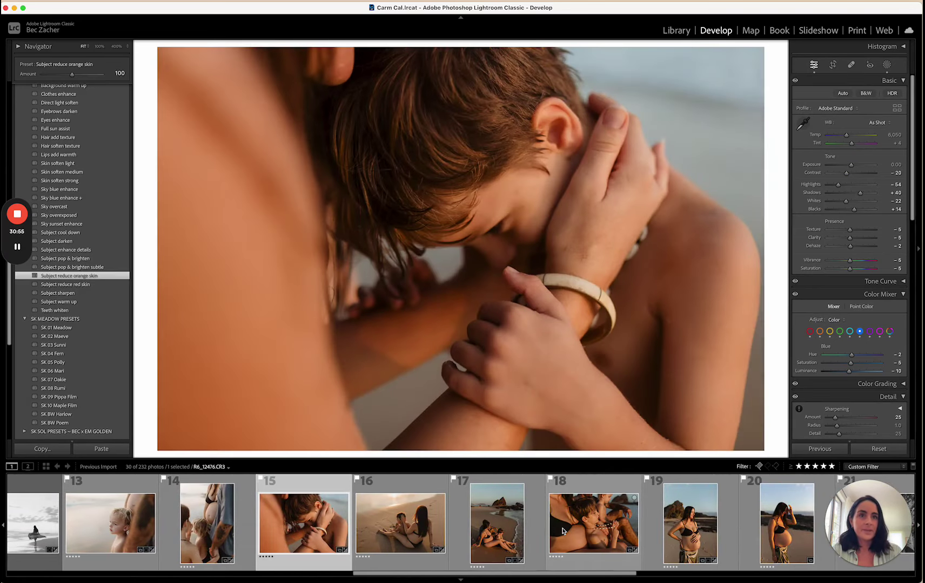
scroll(563, 532, "right", 4)
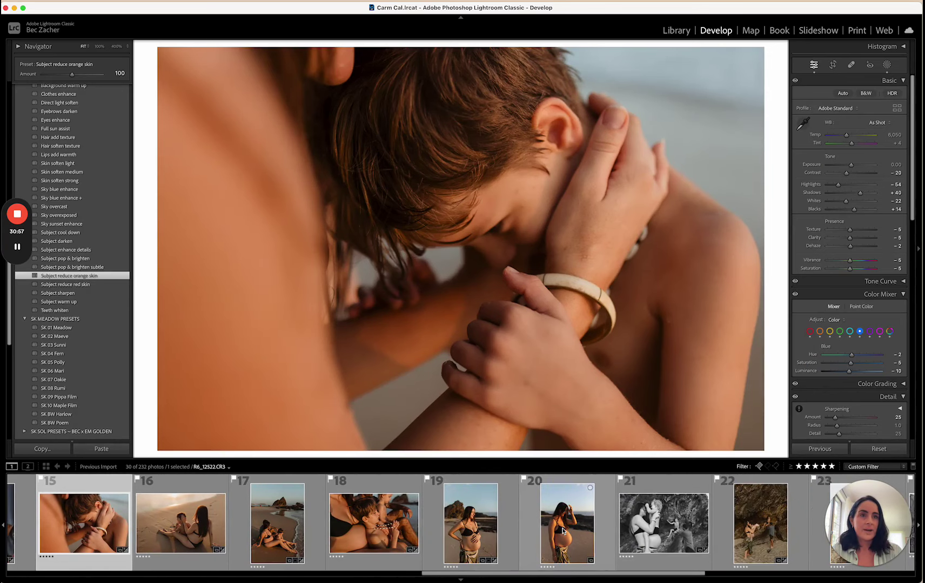
scroll(503, 531, "left", 1)
left_click(283, 525)
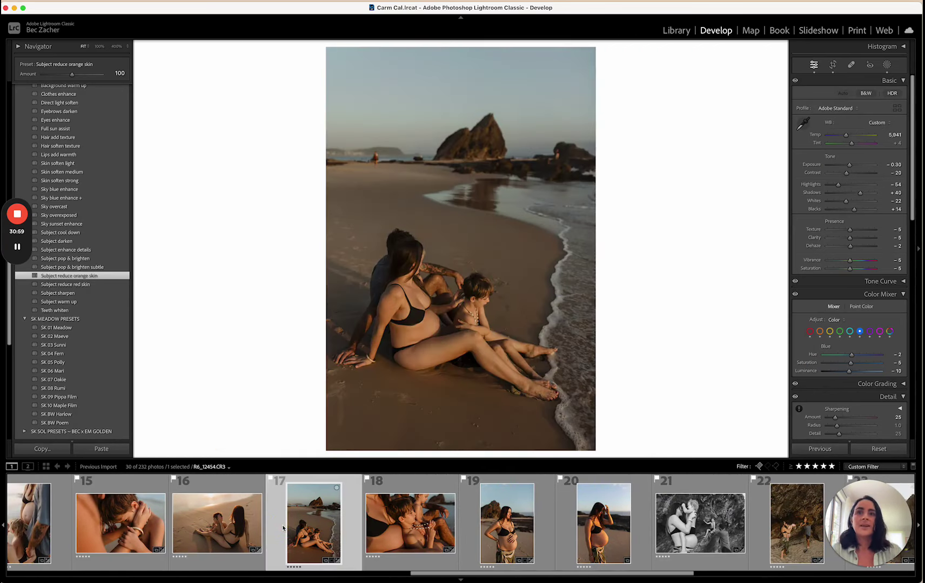
- Send the seventeenth photo from Lightroom Classic to Adobe Photoshop (Beta) for editing
left_click(850, 65)
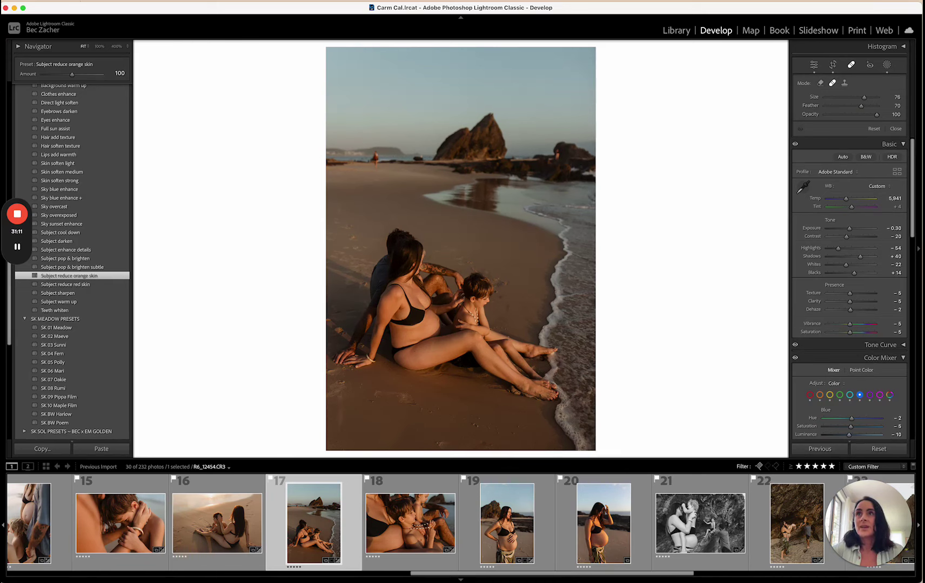
left_click(40, 0)
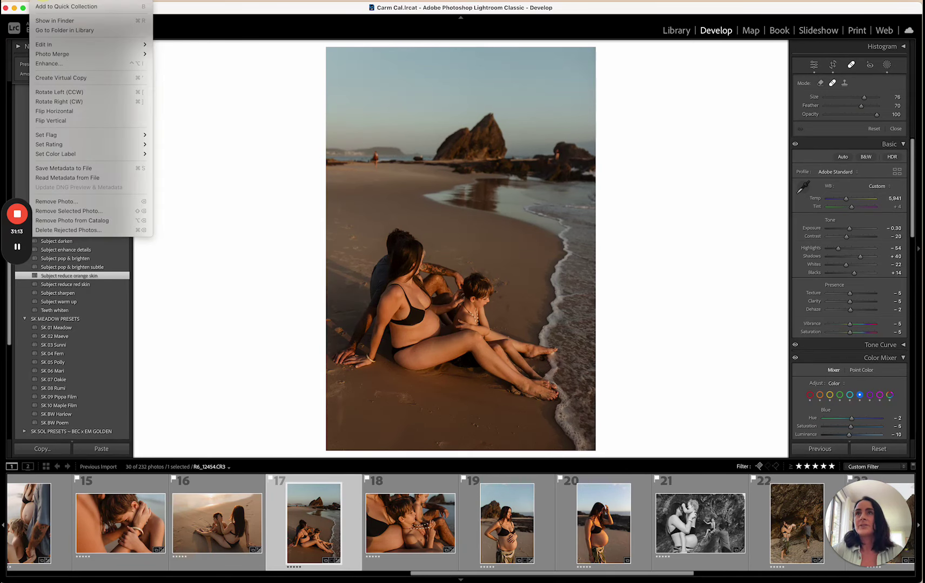
mouse_move(50, 48)
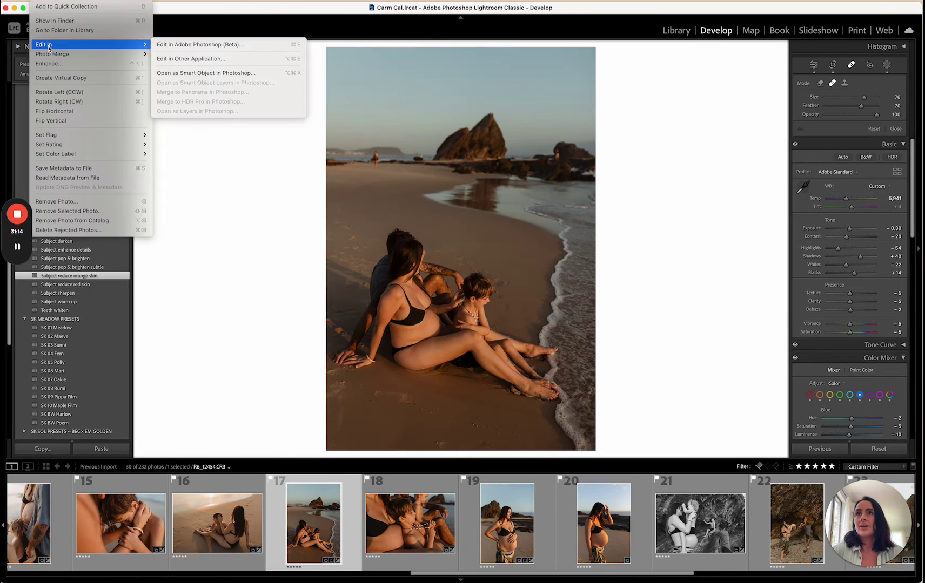
left_click(214, 45)
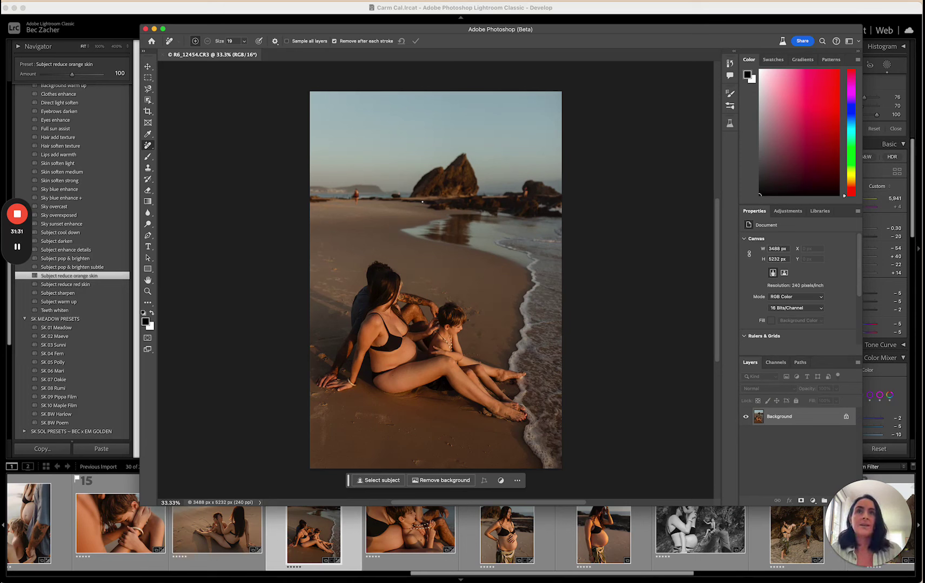
- Erase the distant people and distractions along the shoreline and rocks behind the seated family with the Remove Tool
scroll(422, 201, "up", 5)
scroll(422, 201, "up", 3)
scroll(421, 201, "left", 5)
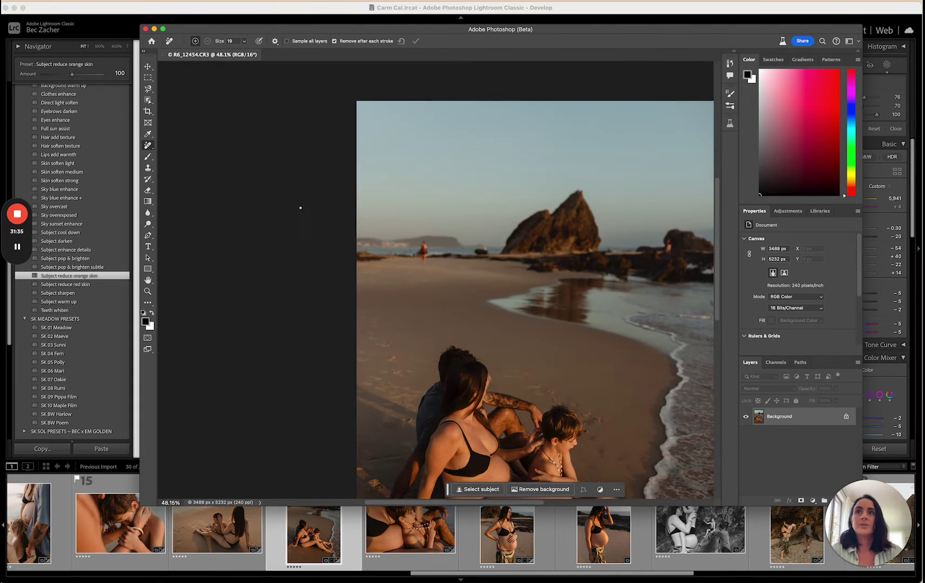
left_click(145, 146)
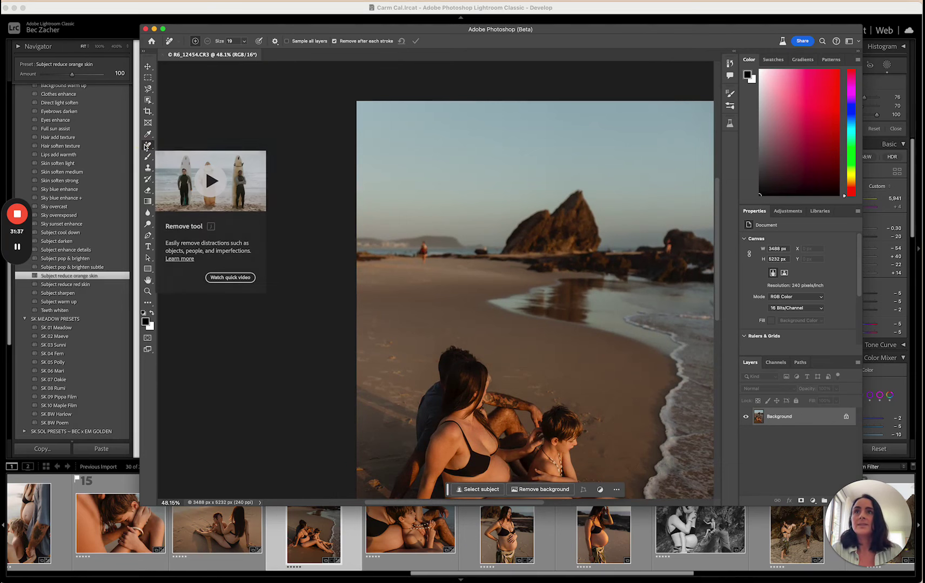
right_click(145, 146)
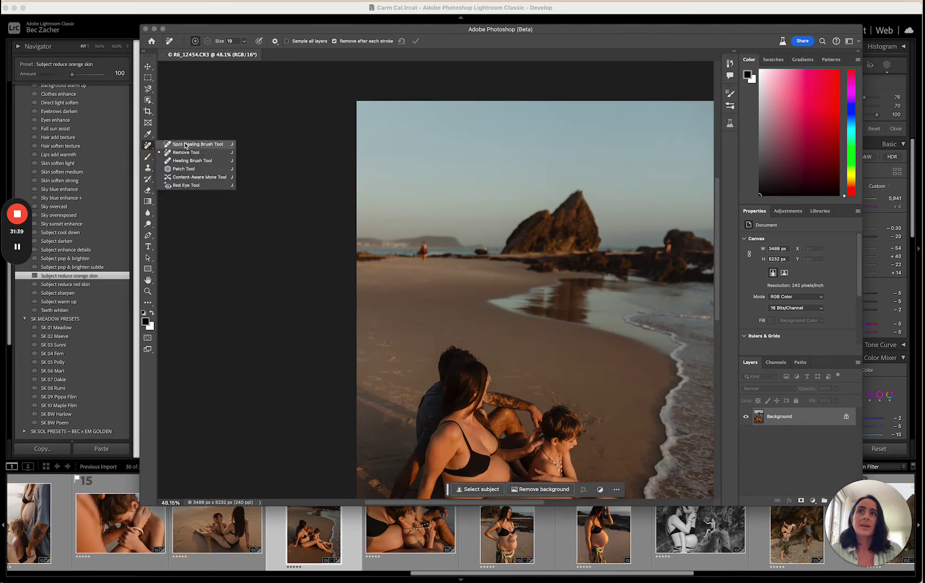
left_click(179, 153)
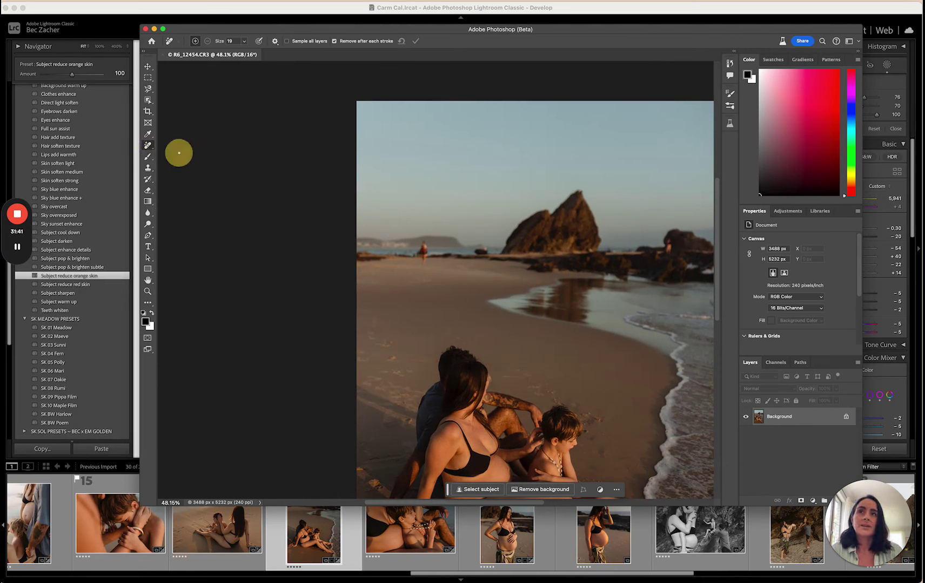
mouse_move(430, 242)
left_mouse_down()
mouse_move(415, 251)
mouse_move(433, 256)
mouse_move(430, 241)
mouse_move(418, 244)
left_mouse_up()
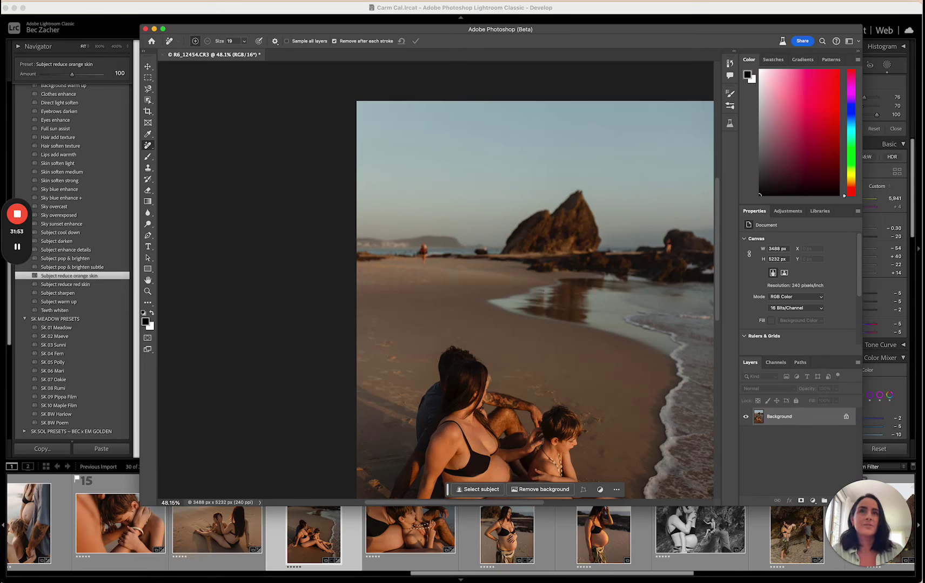
left_click(487, 251)
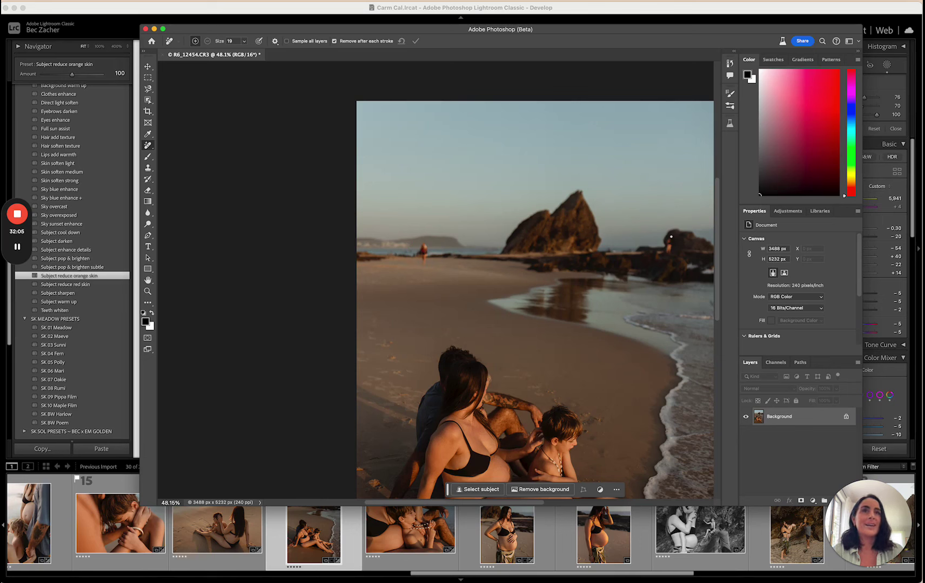
mouse_move(671, 236)
left_mouse_down()
mouse_move(662, 249)
mouse_move(670, 236)
left_mouse_up()
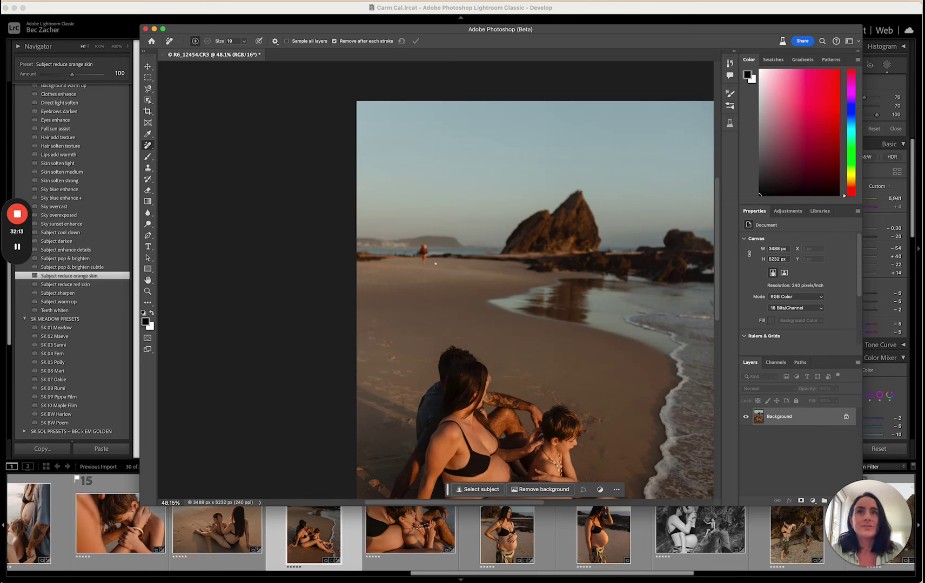
mouse_move(437, 265)
left_mouse_down()
mouse_move(432, 248)
mouse_move(410, 243)
mouse_move(411, 266)
mouse_move(438, 262)
mouse_move(430, 255)
left_mouse_up()
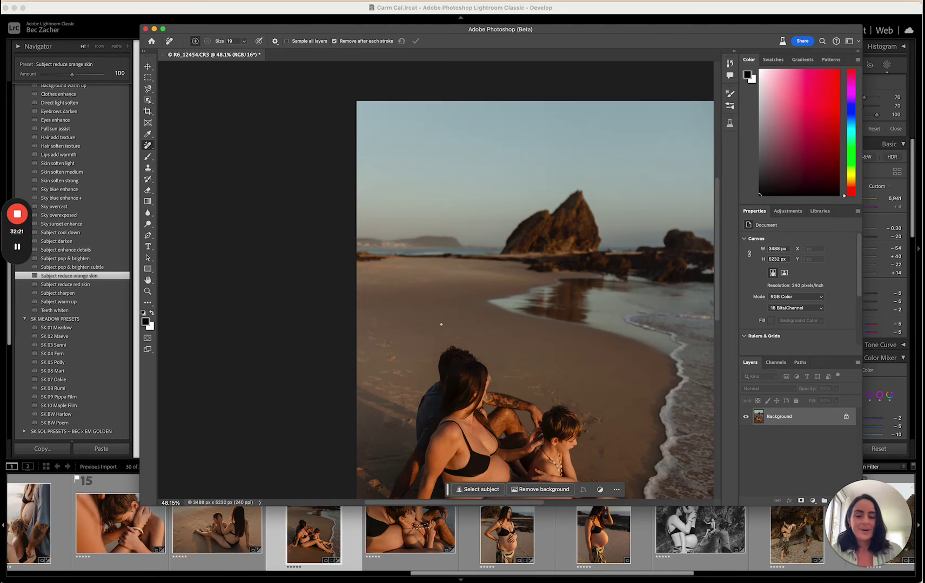
- Save the retouched shoreline photo and close it and the Photoshop window to return to Lightroom Classic
scroll(441, 324, "down", 5)
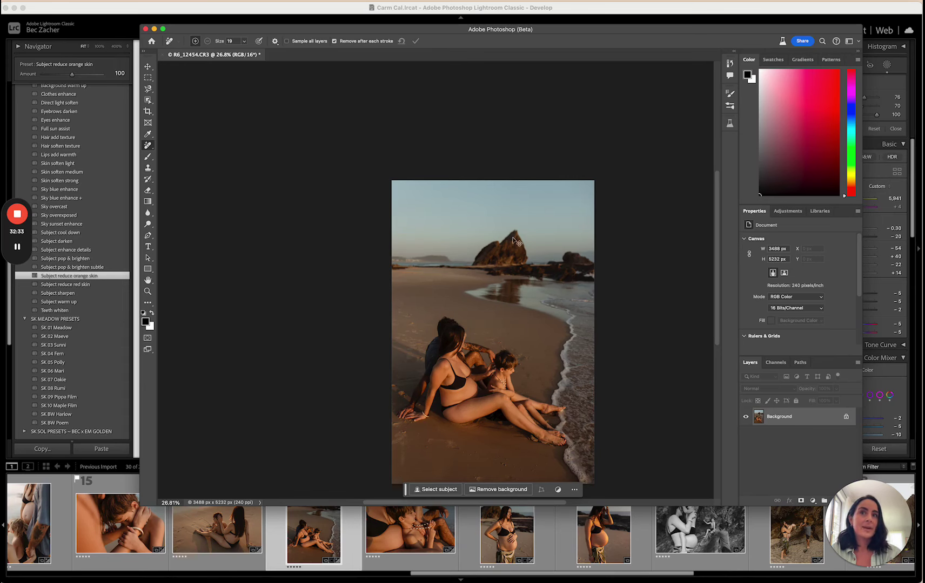
key("super+s")
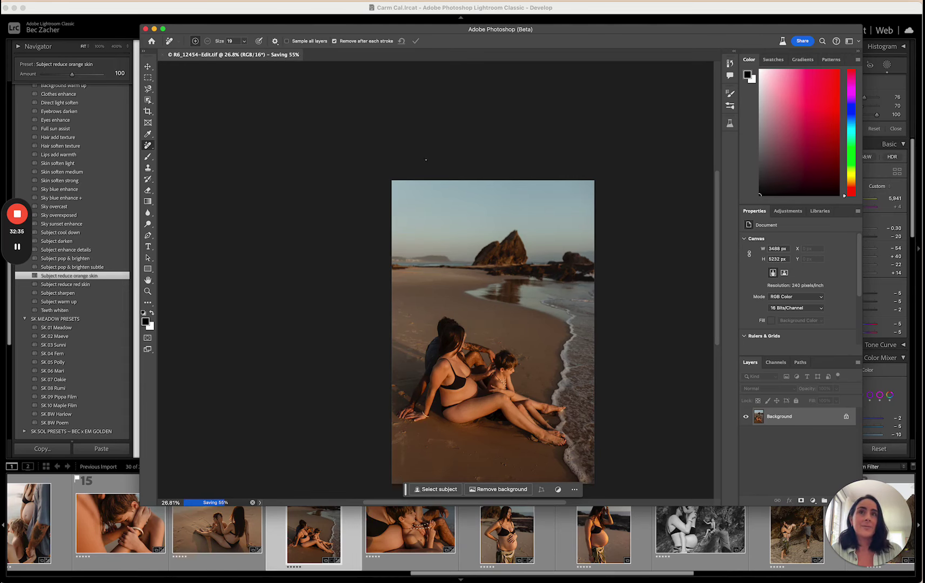
left_click(144, 28)
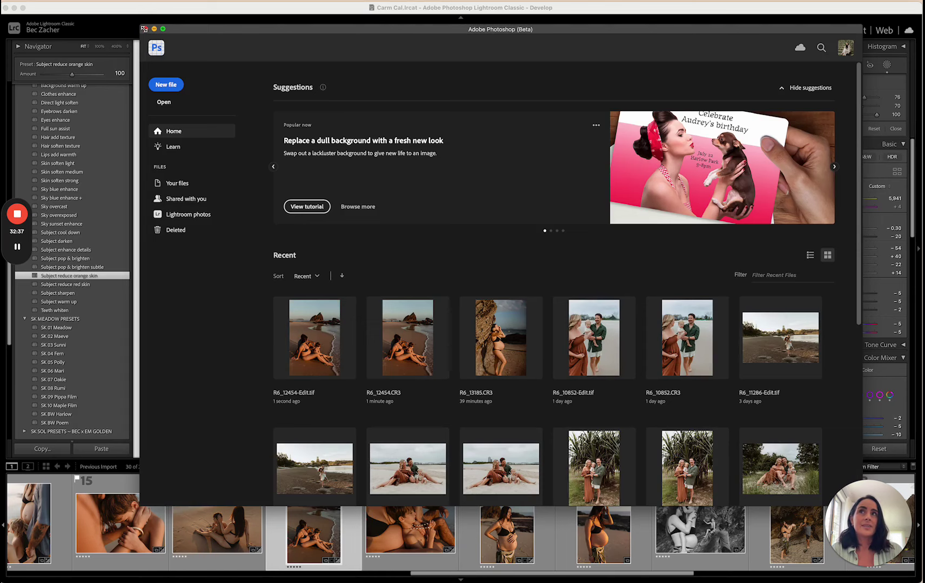
left_click(144, 28)
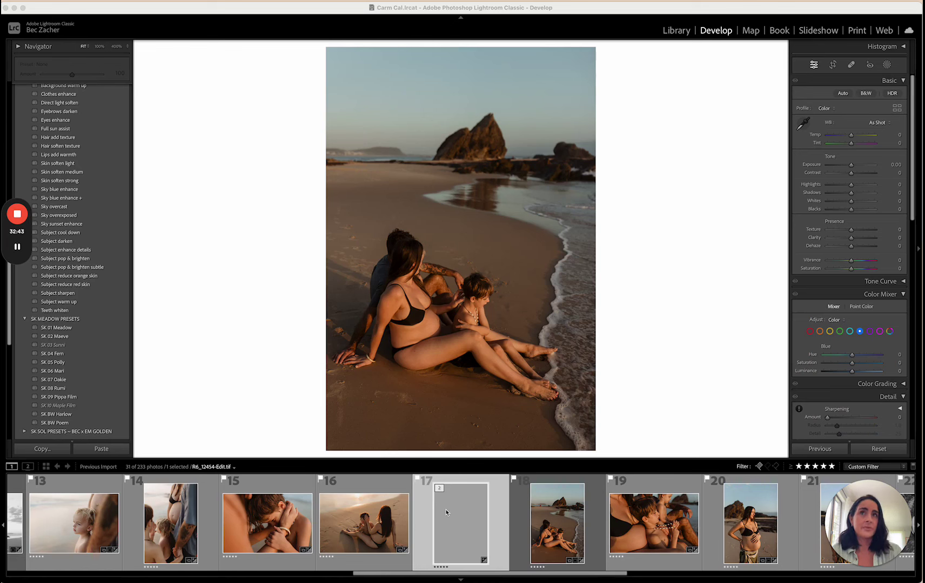
- Reject the unretouched original R6_12454.CR3 and select its retouched copy
left_click(540, 510)
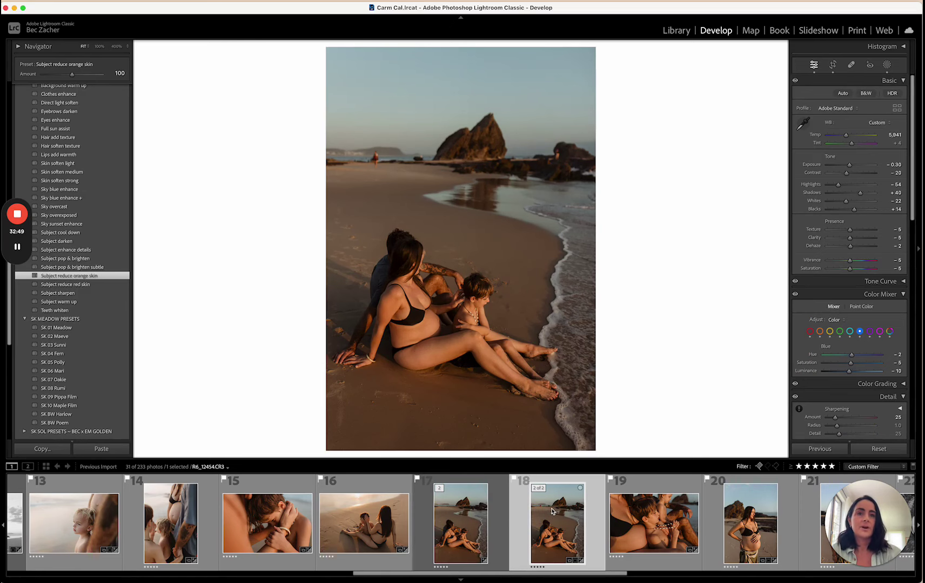
key("x")
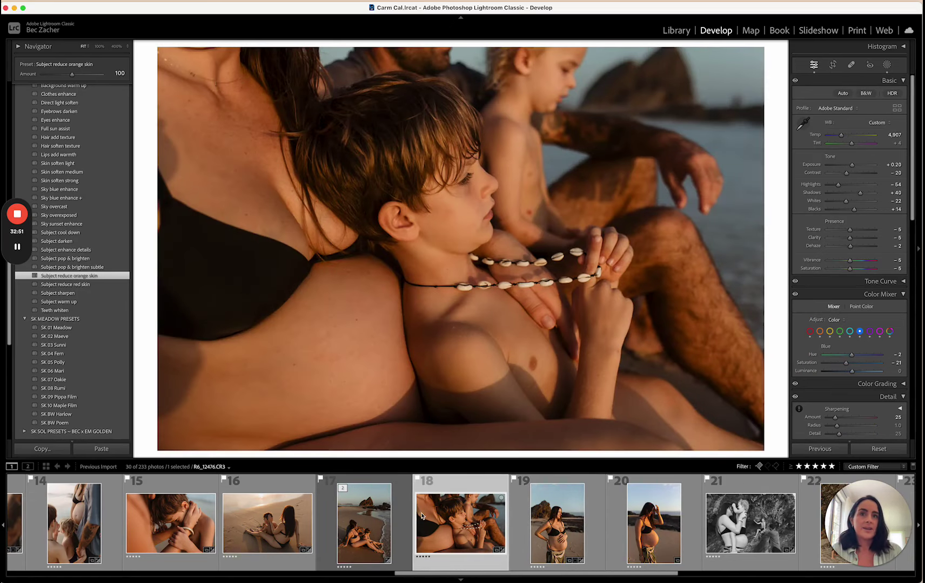
left_click(364, 524)
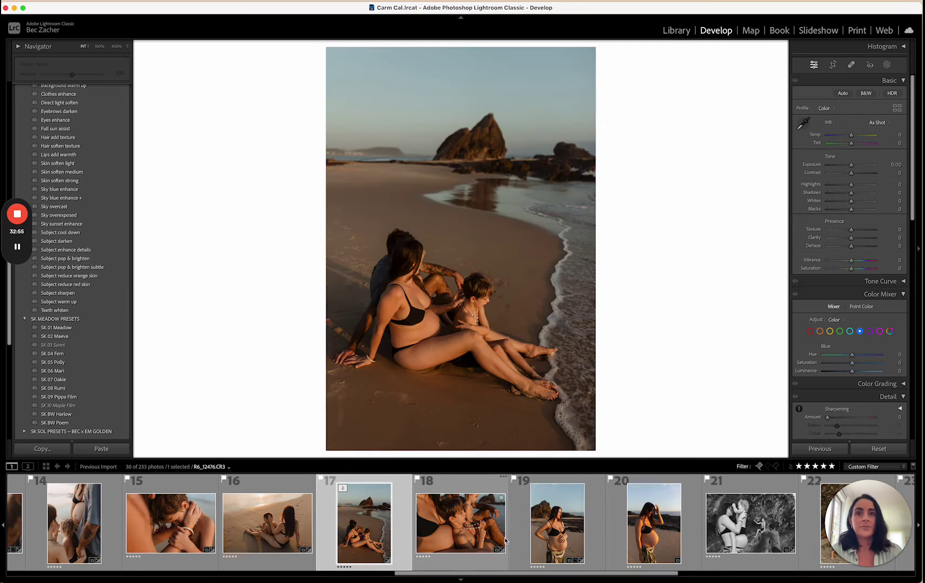
- Send the twenty-seventh photo, the pregnant woman leaning on the rock wall, to Adobe Photoshop (Beta) for editing
scroll(505, 540, "right", 3)
scroll(505, 540, "right", 5)
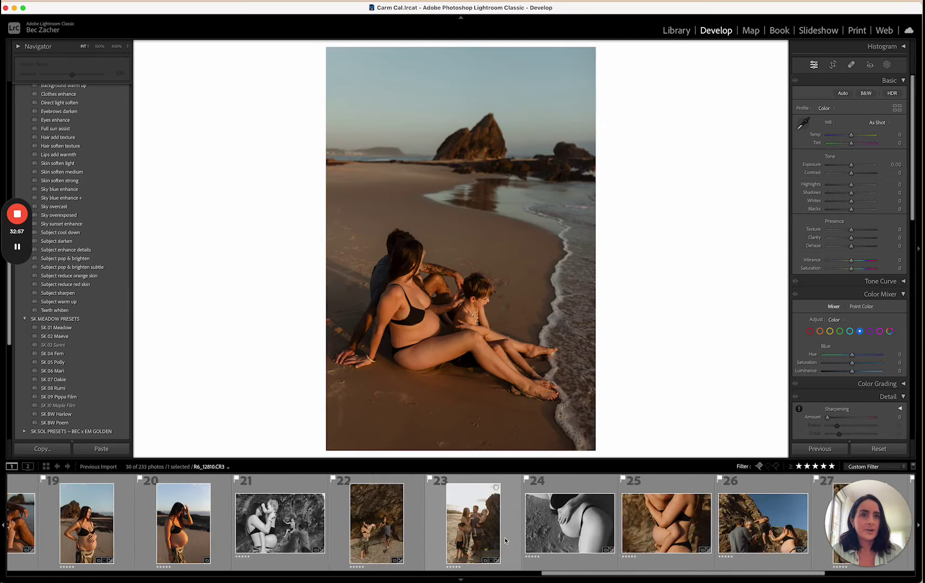
scroll(540, 529, "right", 1)
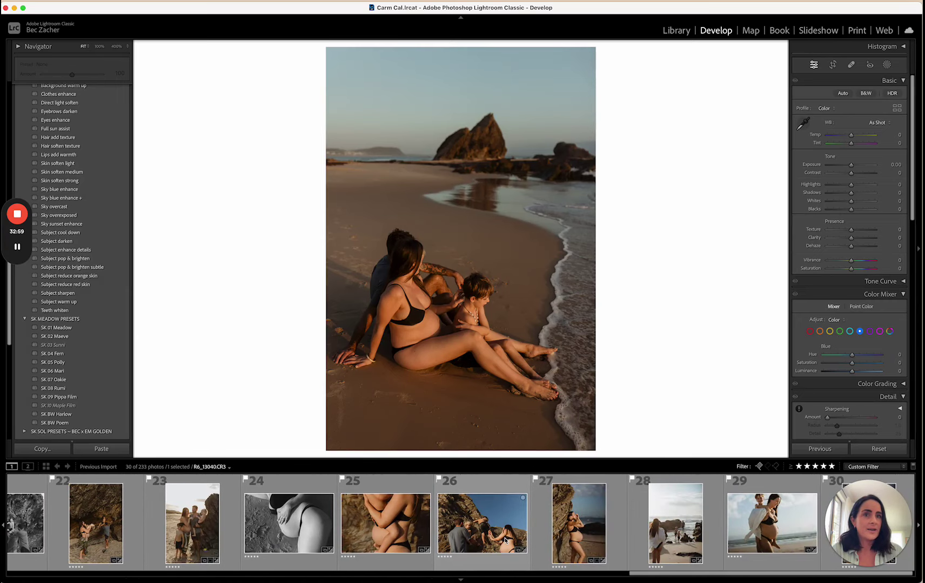
left_click(592, 518)
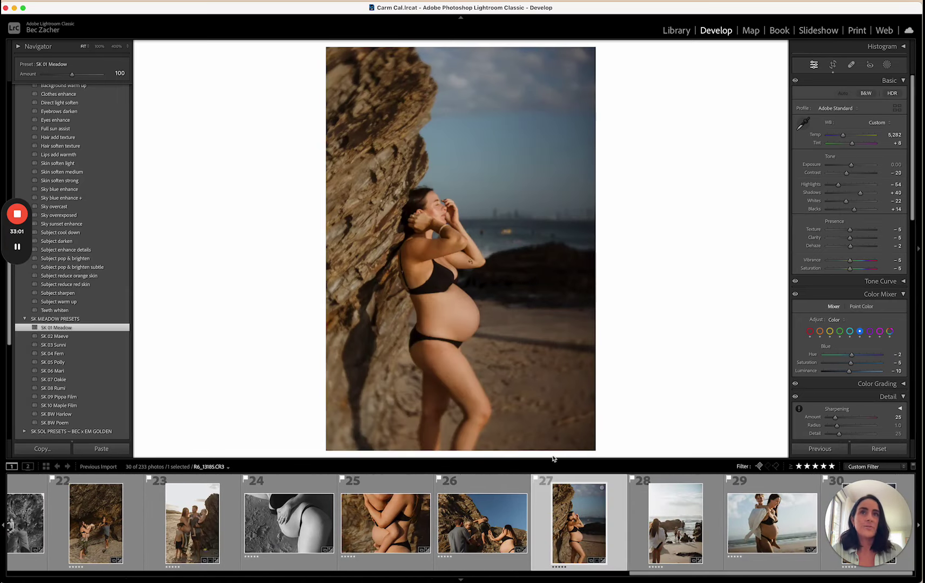
left_click(43, 1)
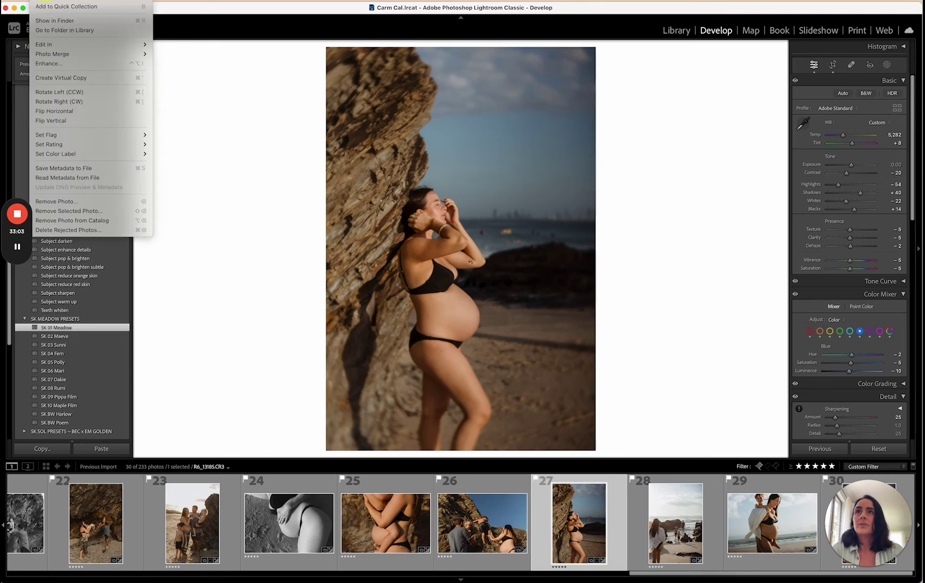
mouse_move(108, 44)
left_click(201, 45)
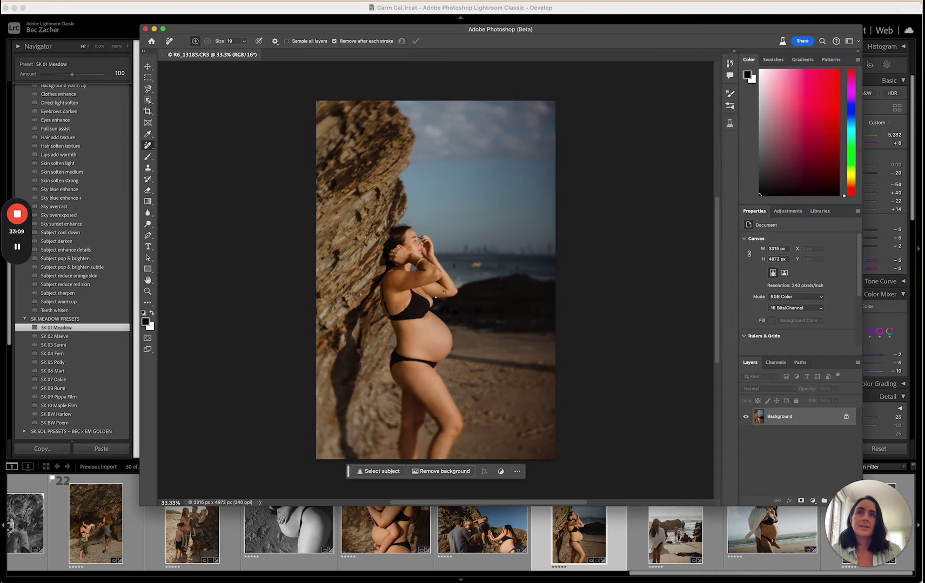
- Erase the swimmers and bright distractions from the sea behind the pregnant woman with the Remove Tool
scroll(448, 268, "up", 5)
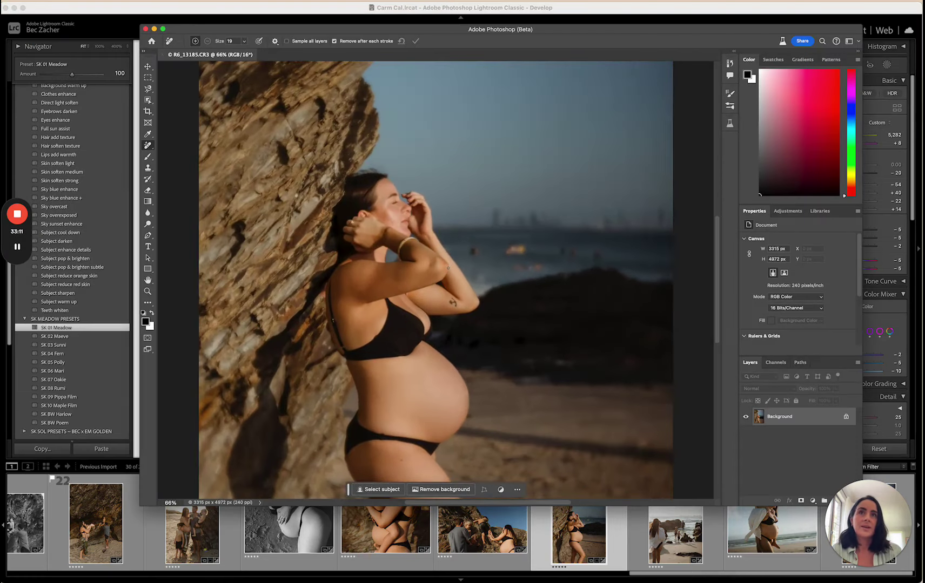
scroll(448, 268, "right", 2)
scroll(447, 268, "up", 4)
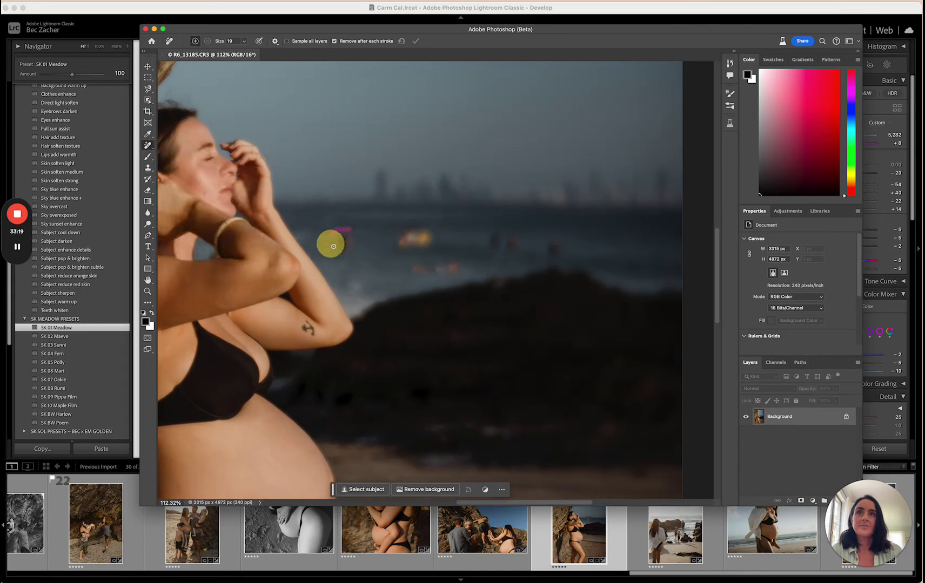
mouse_move(333, 246)
left_mouse_down()
mouse_move(352, 236)
mouse_move(347, 228)
left_mouse_up()
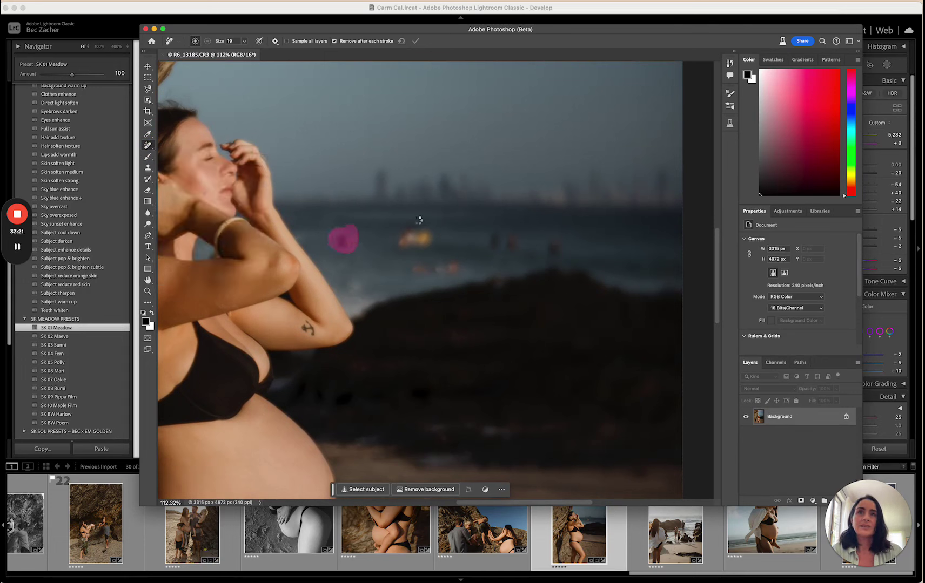
mouse_move(420, 219)
left_mouse_down()
mouse_move(384, 237)
mouse_move(401, 256)
mouse_move(443, 246)
mouse_move(445, 226)
mouse_move(397, 214)
left_mouse_up()
mouse_move(453, 249)
left_mouse_down()
mouse_move(416, 251)
mouse_move(403, 265)
mouse_move(428, 287)
mouse_move(466, 282)
mouse_move(468, 256)
mouse_move(443, 246)
left_mouse_up()
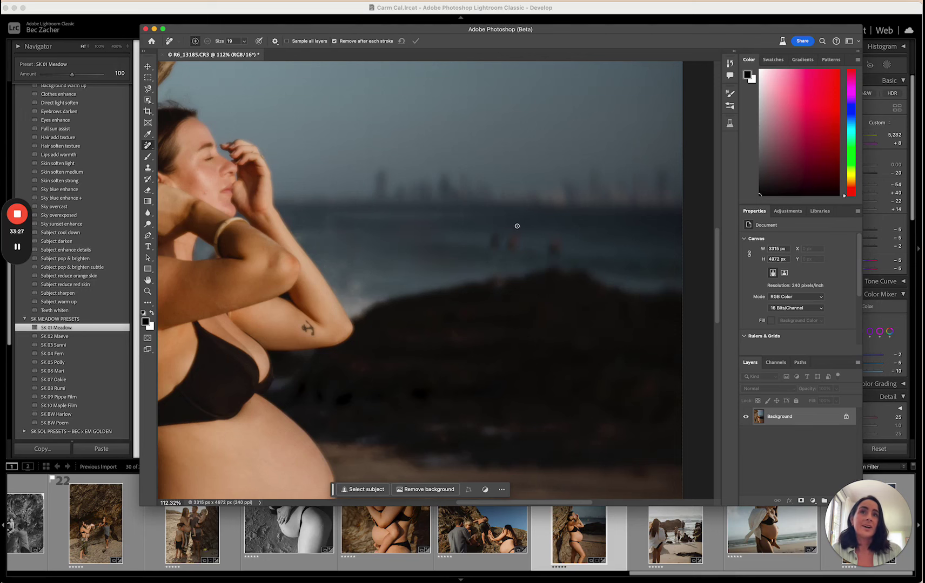
mouse_move(508, 226)
left_mouse_down()
mouse_move(471, 249)
mouse_move(515, 259)
mouse_move(525, 233)
mouse_move(500, 222)
left_mouse_up()
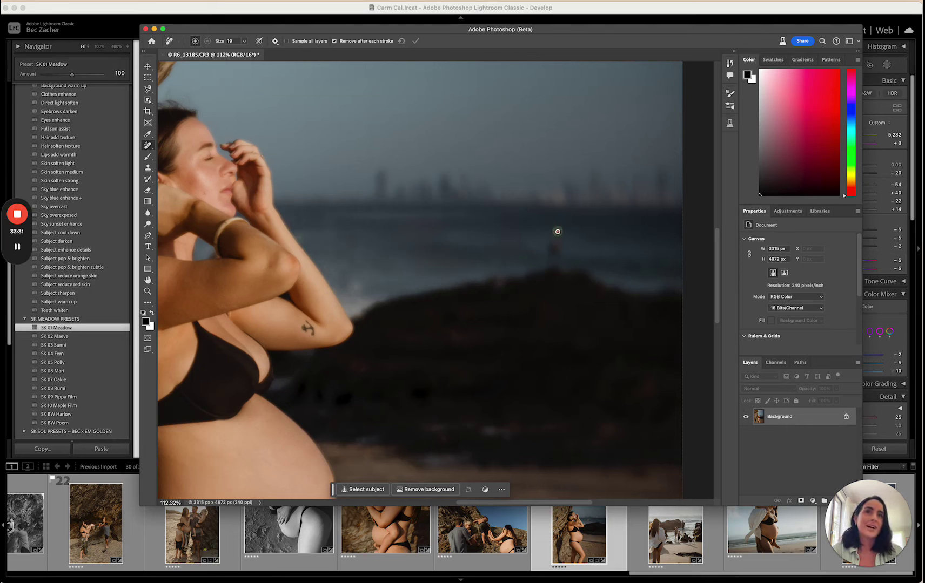
mouse_move(558, 232)
left_mouse_down()
mouse_move(533, 241)
mouse_move(559, 262)
mouse_move(586, 245)
mouse_move(551, 232)
left_mouse_up()
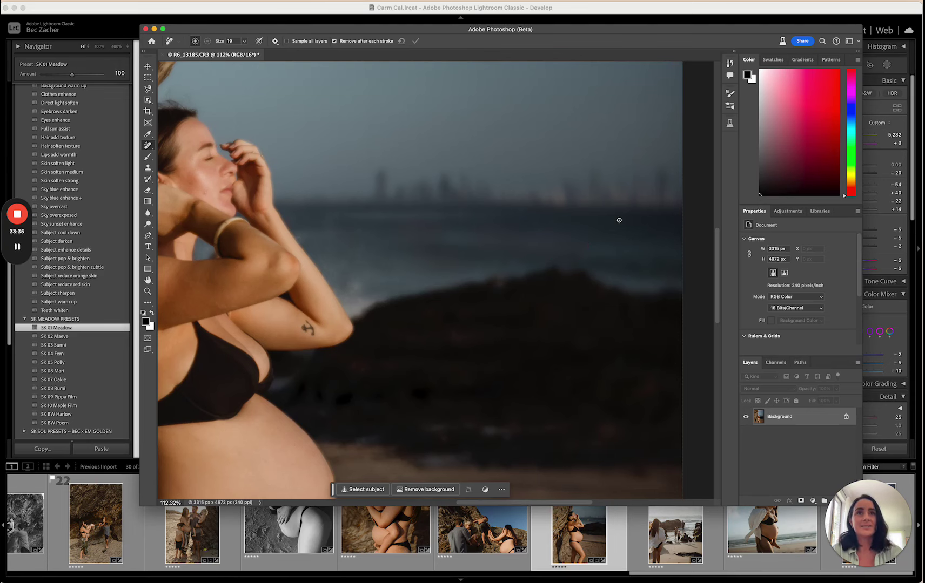
- Save the retouched rock-wall photo and close it and the Photoshop window to return to Lightroom Classic
scroll(619, 220, "down", 6)
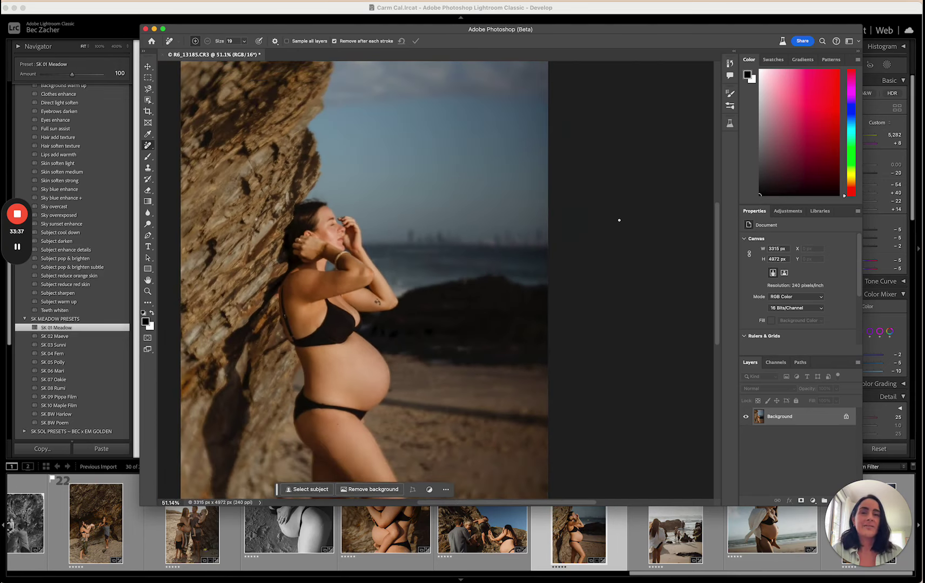
scroll(456, 284, "down", 1)
scroll(501, 287, "down", 2)
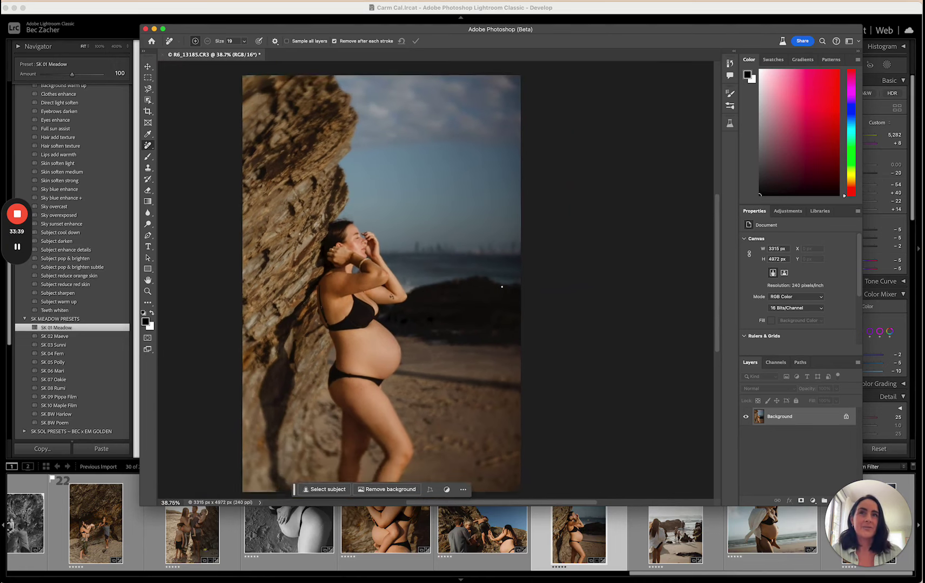
scroll(502, 287, "down", 1)
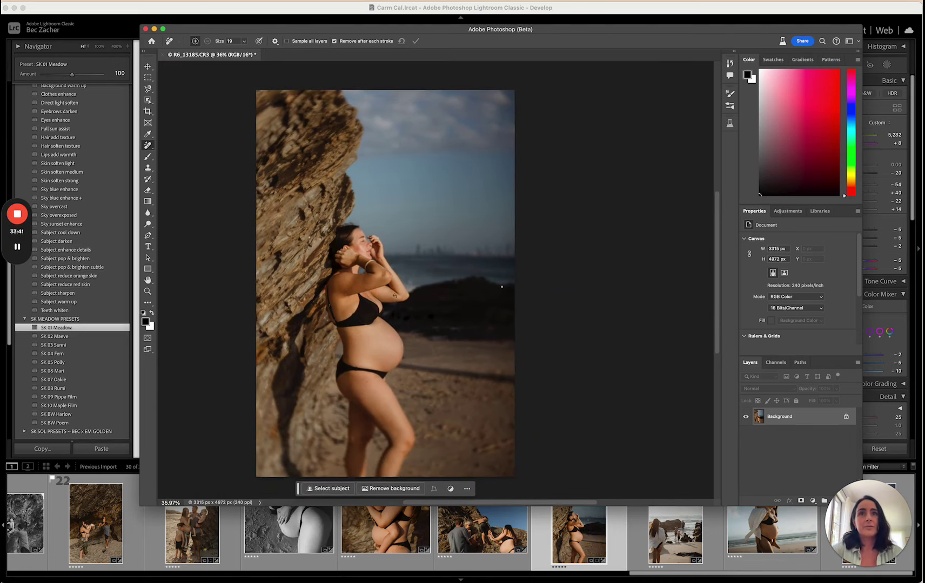
key("super+s")
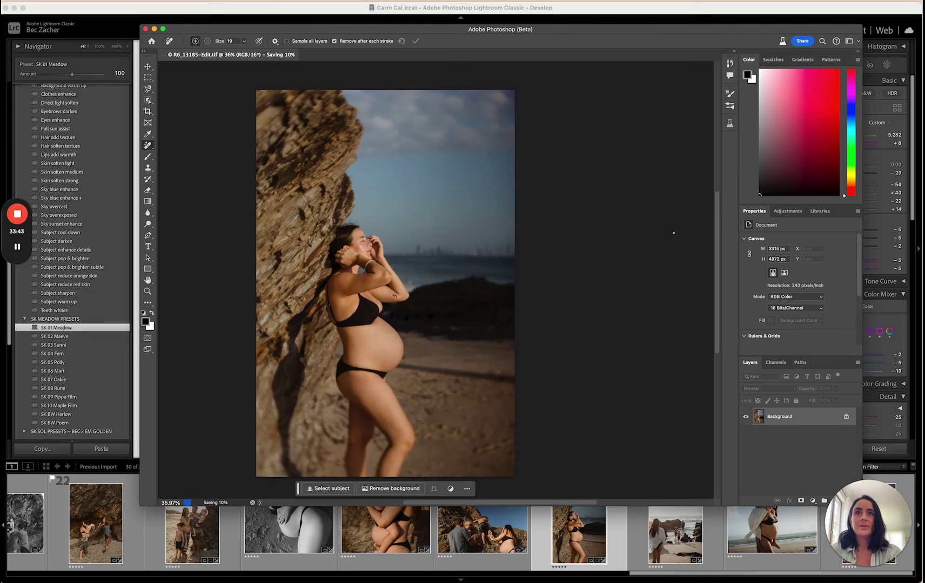
left_click(146, 29)
left_click(146, 29)
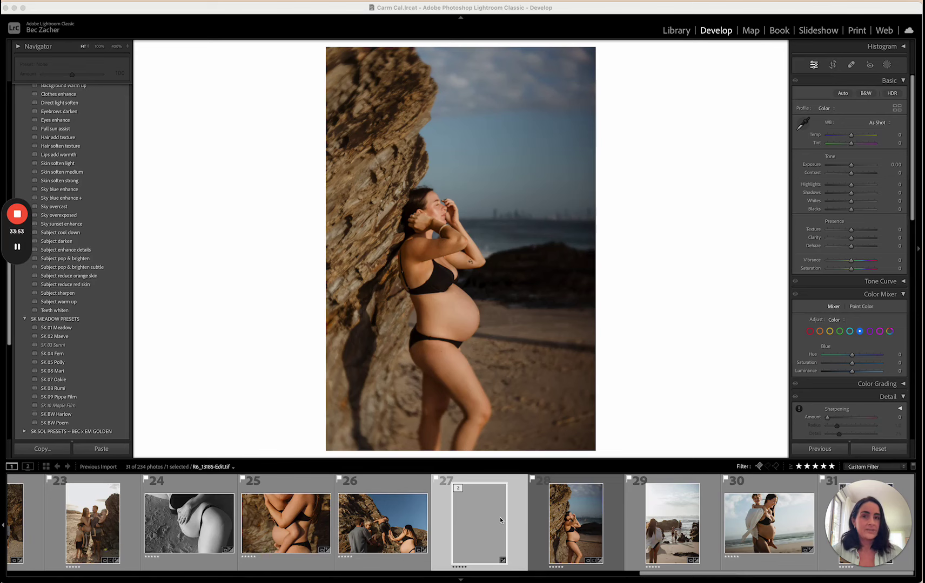
- Reject the unretouched original R6_13185.CR3, keeping its retouched copy in the filtered set
left_click(553, 520)
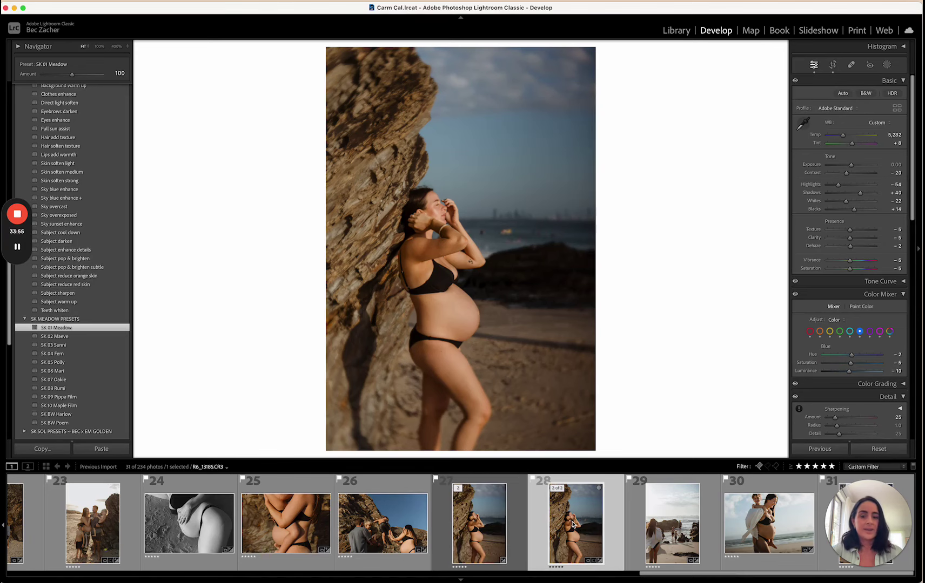
key("Right")
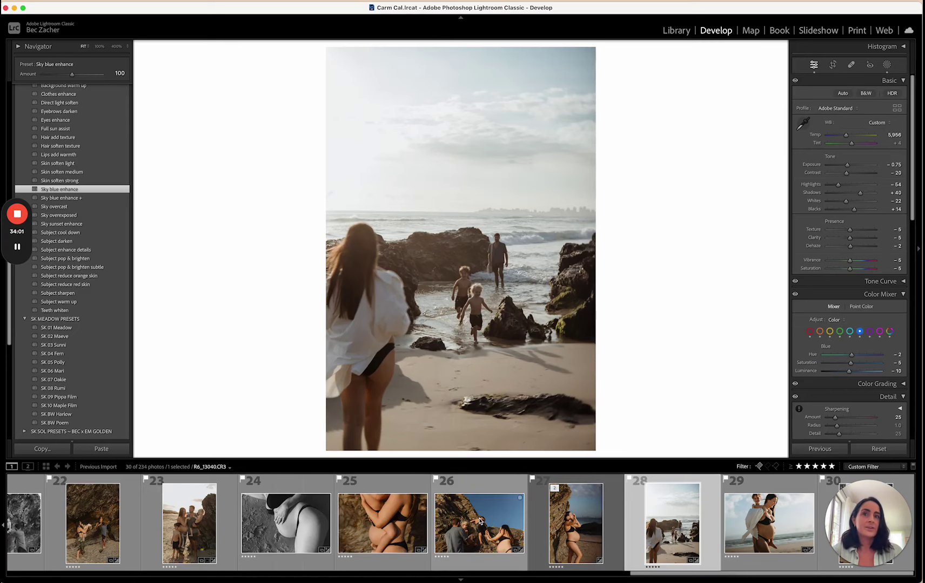
- Look back through the edited photos and show the set in the Library grid view
scroll(479, 521, "left", 10)
scroll(479, 521, "right", 15)
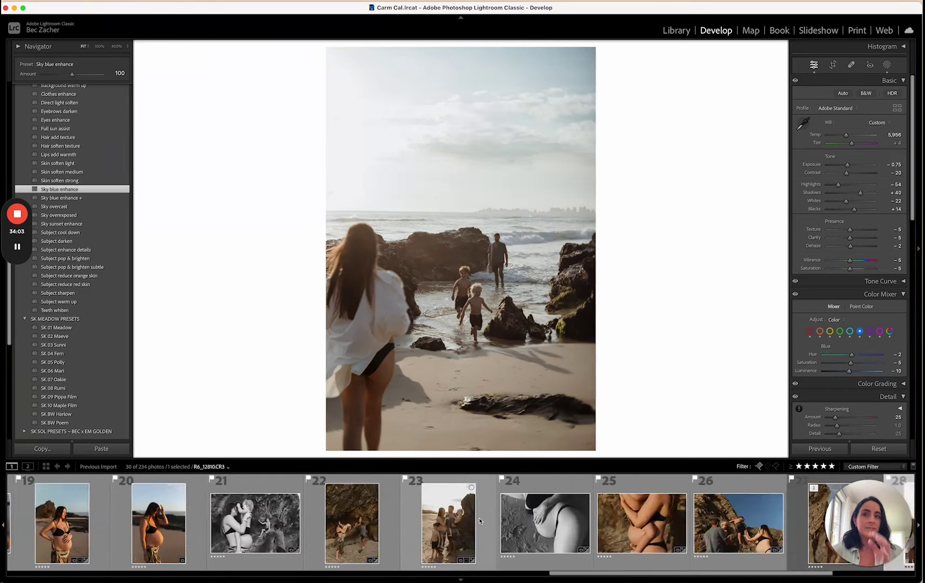
left_click(47, 466)
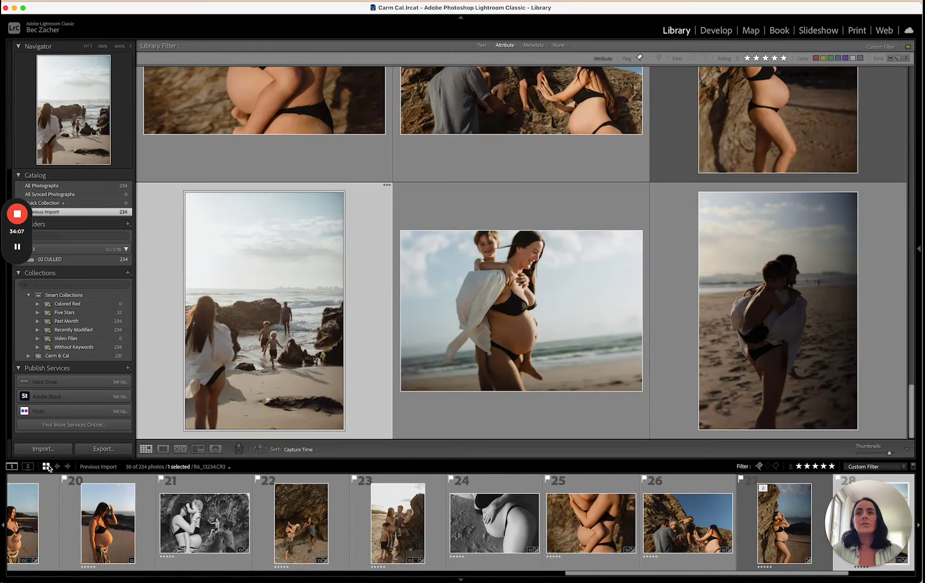
- Look over the finished photos of the beach session in the Library grid from the first to the last rows
scroll(452, 226, "down", 12)
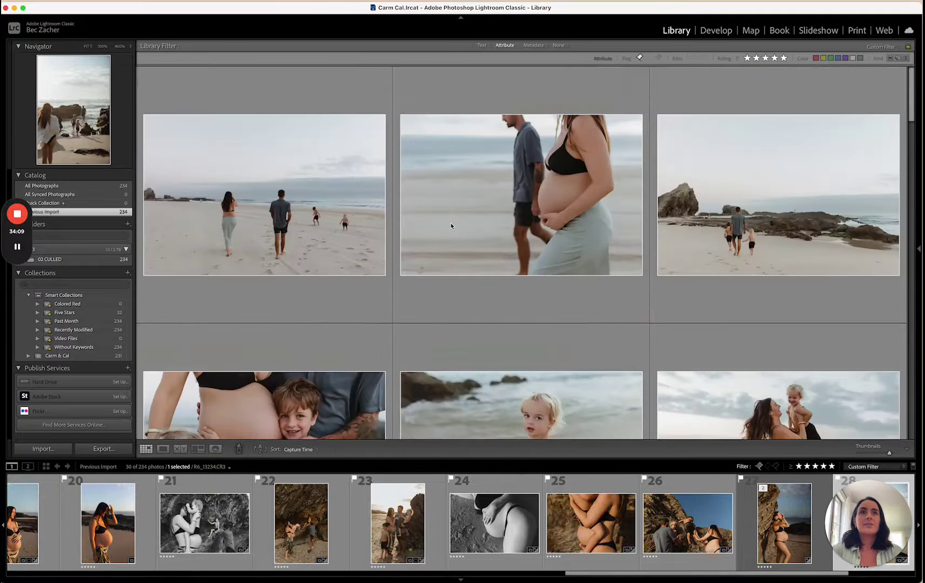
scroll(452, 226, "down", 8)
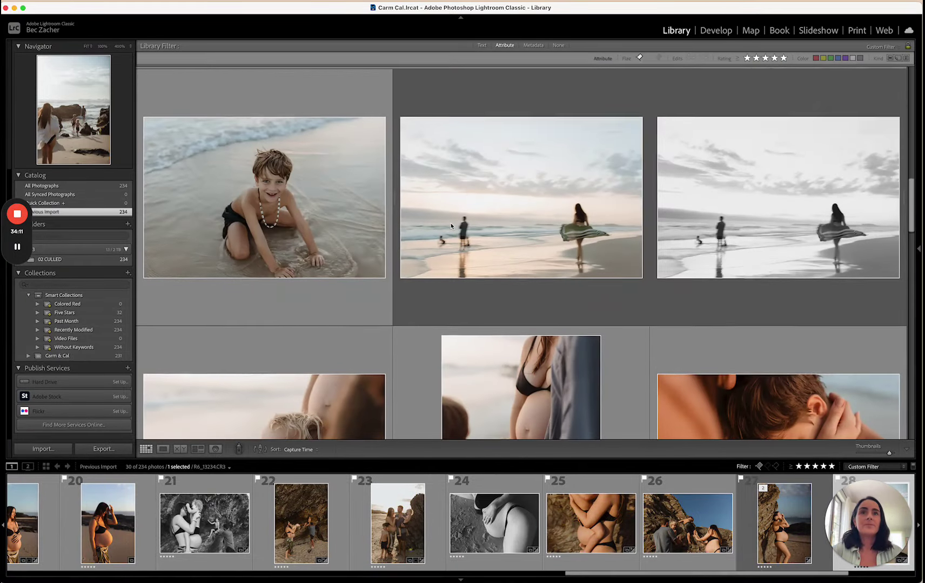
scroll(452, 225, "down", 8)
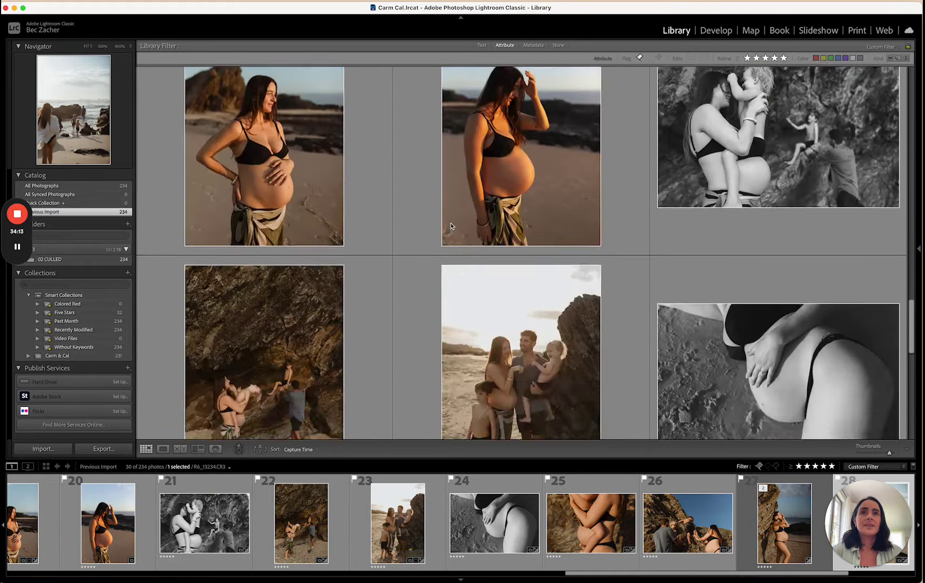
scroll(452, 226, "down", 8)
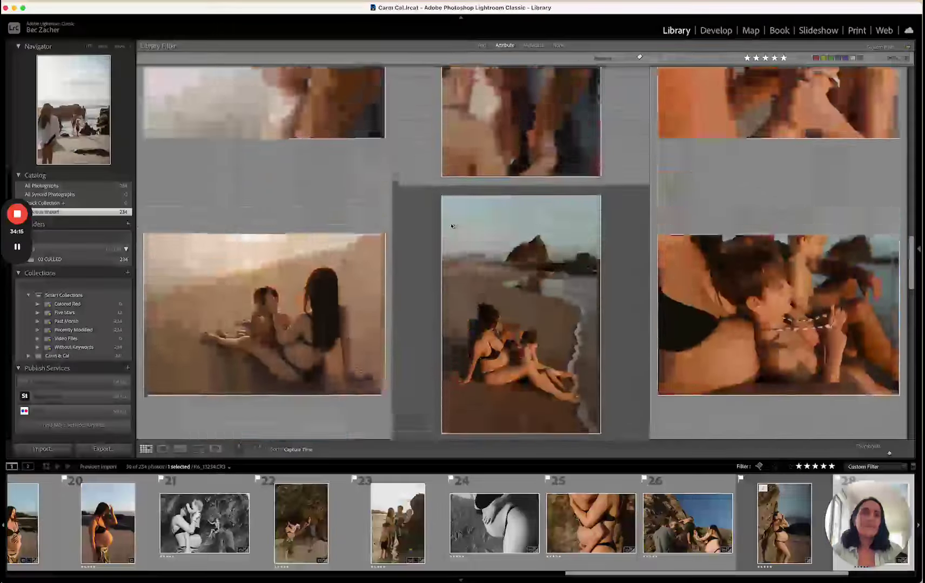
scroll(451, 226, "up", 10)
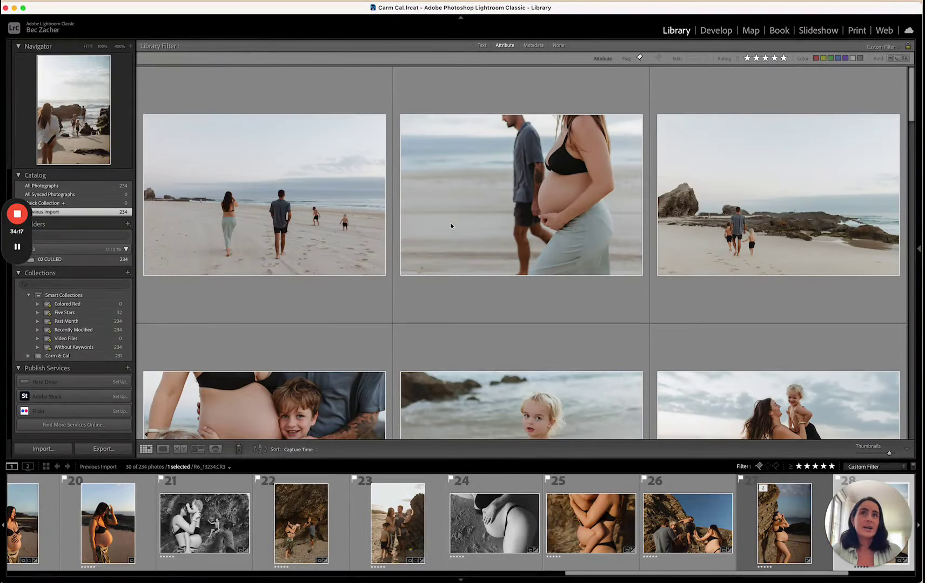
scroll(452, 226, "down", 3)
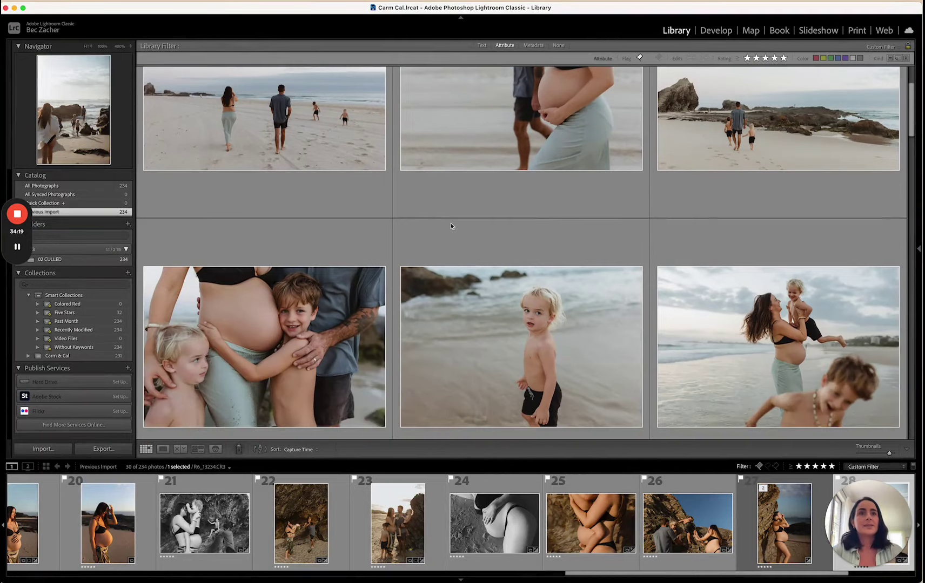
scroll(451, 226, "down", 1)
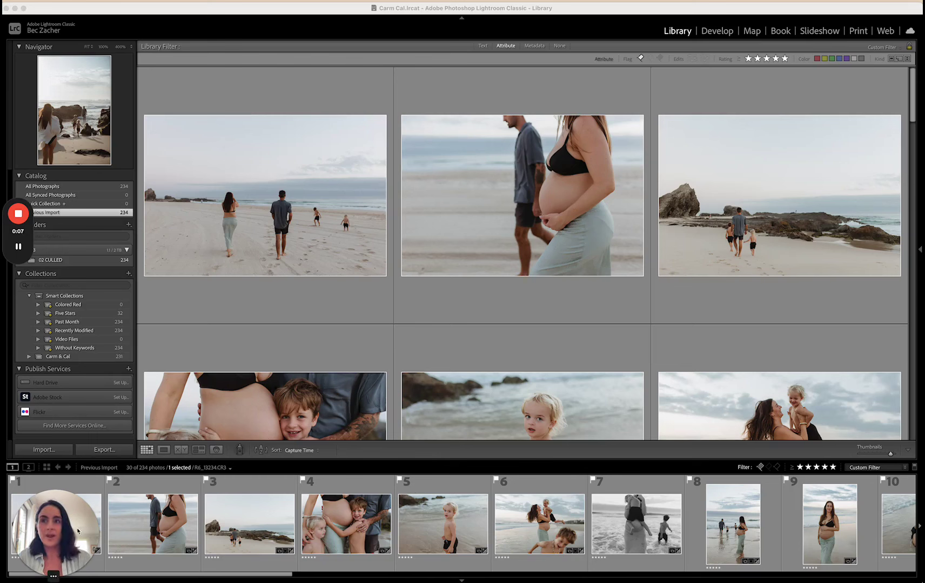
left_click_drag(54, 540, 877, 520)
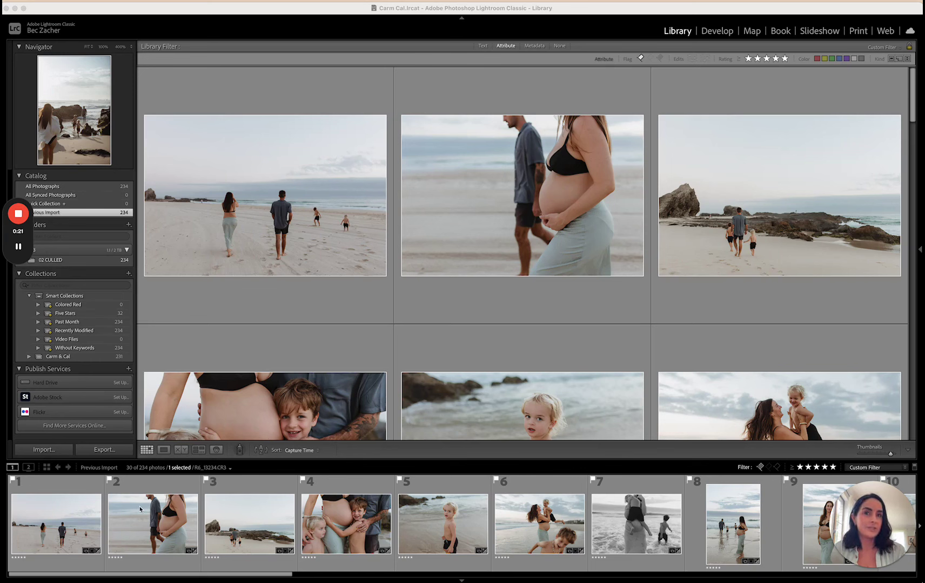
- Apply the Grain ++ preset from SK Creative Tools to the first photo of the family walking and check the grain up close
left_click(64, 524)
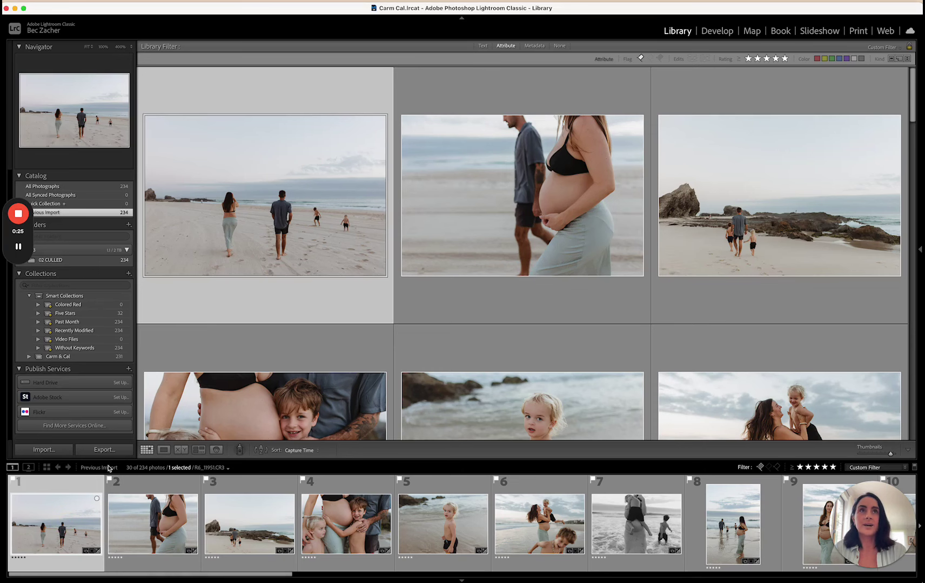
double_click(63, 529)
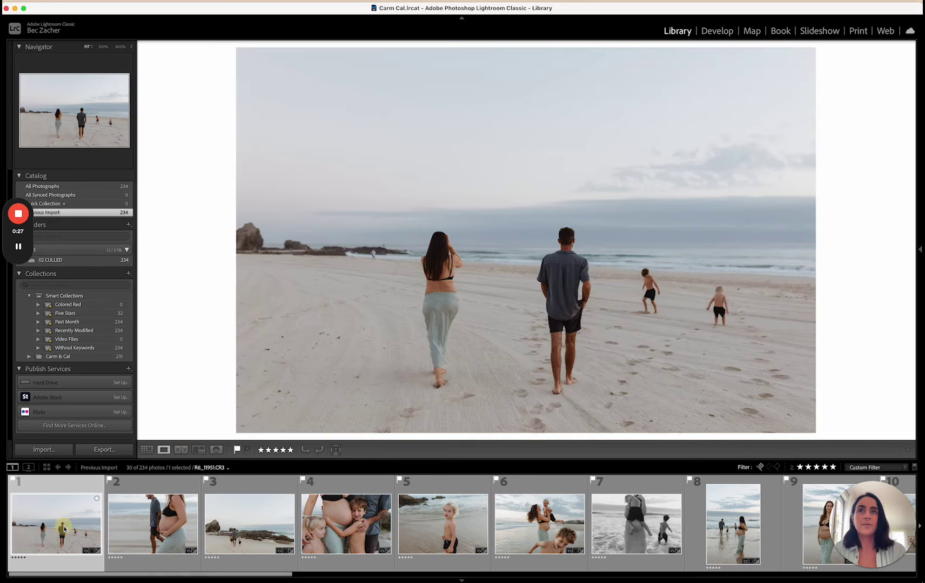
left_click(706, 36)
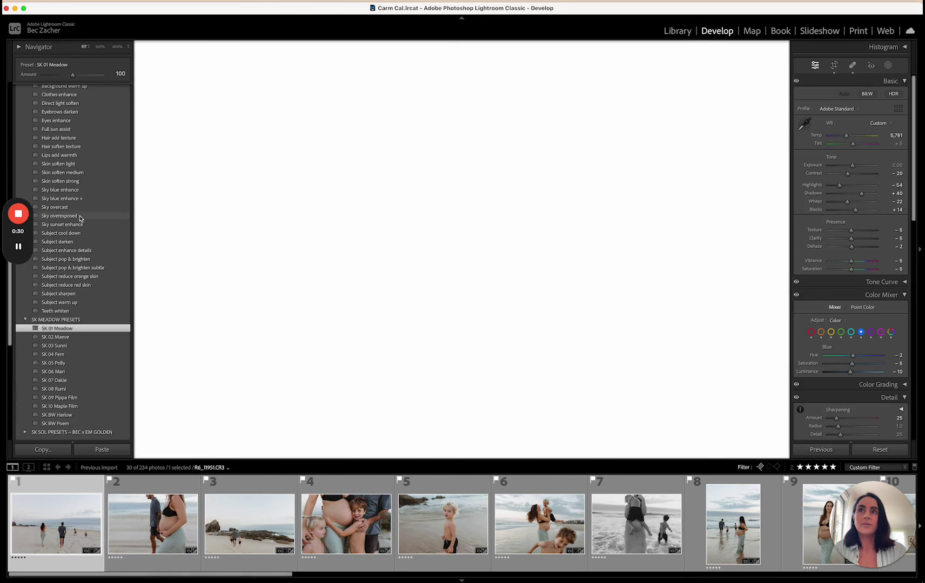
scroll(80, 217, "up", 10)
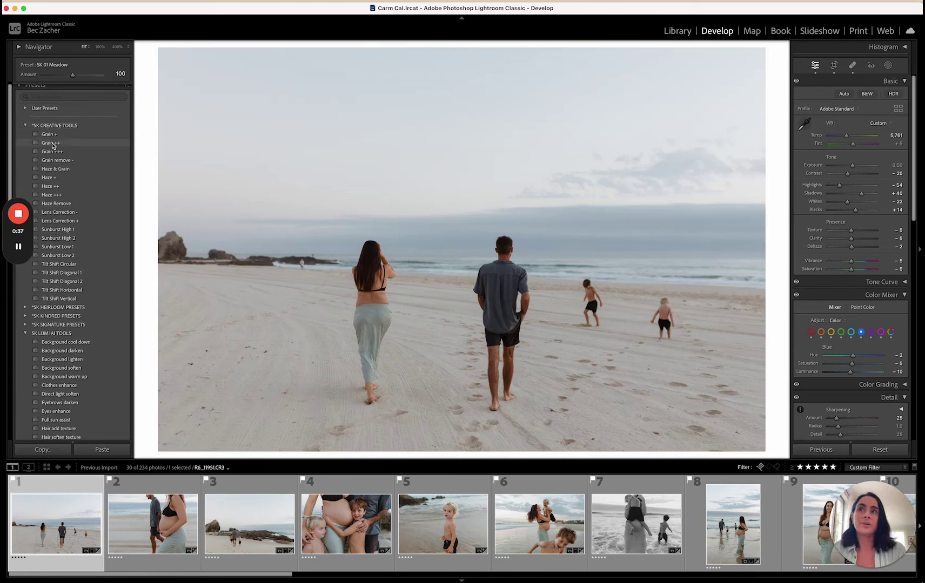
left_click(49, 143)
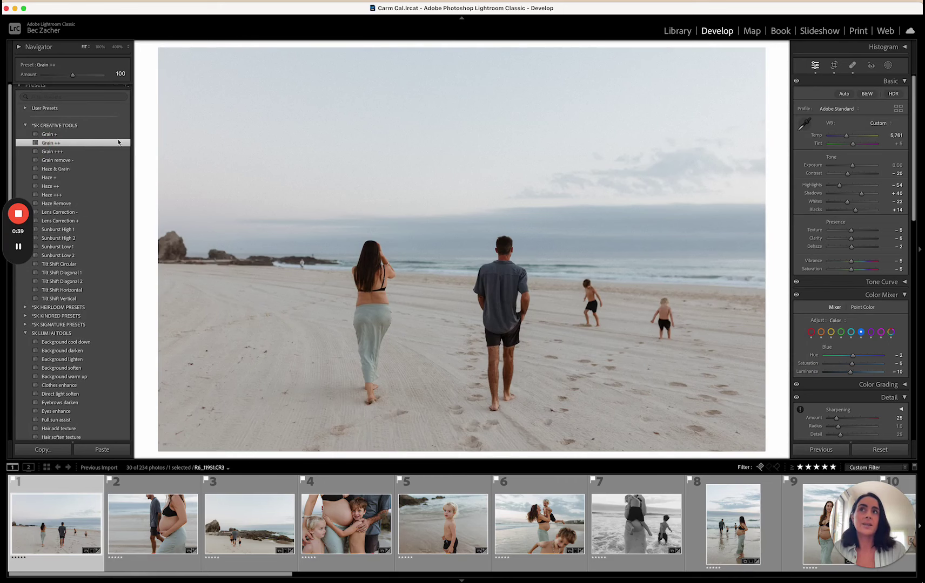
left_click(307, 269)
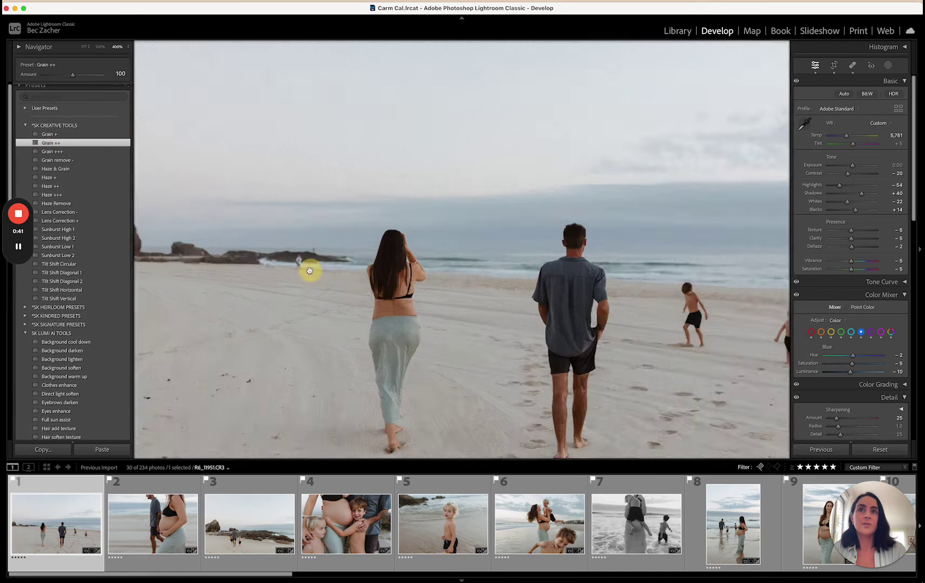
left_click(539, 219)
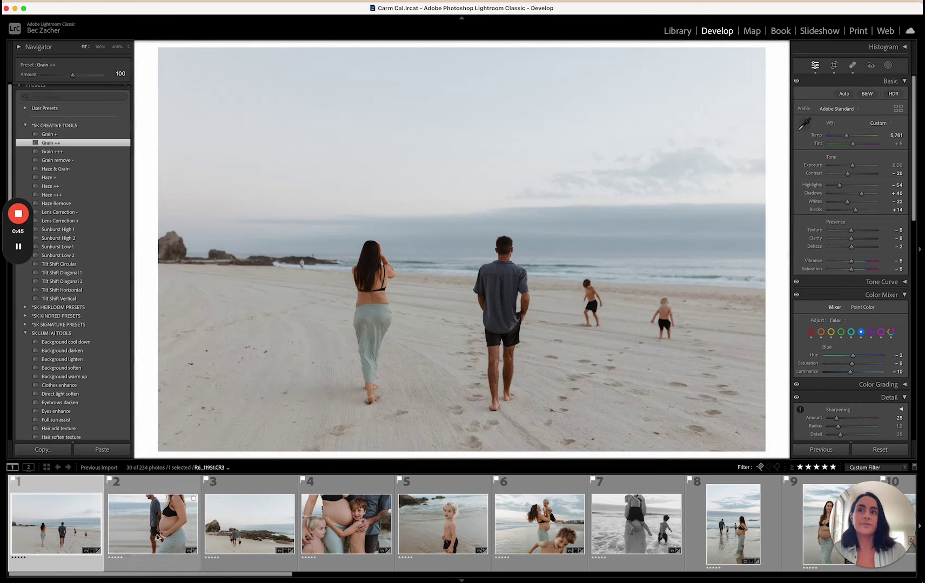
- Select all photos in the filtered set and synchronize only the Grain setting from the first photo to them
key("super+a")
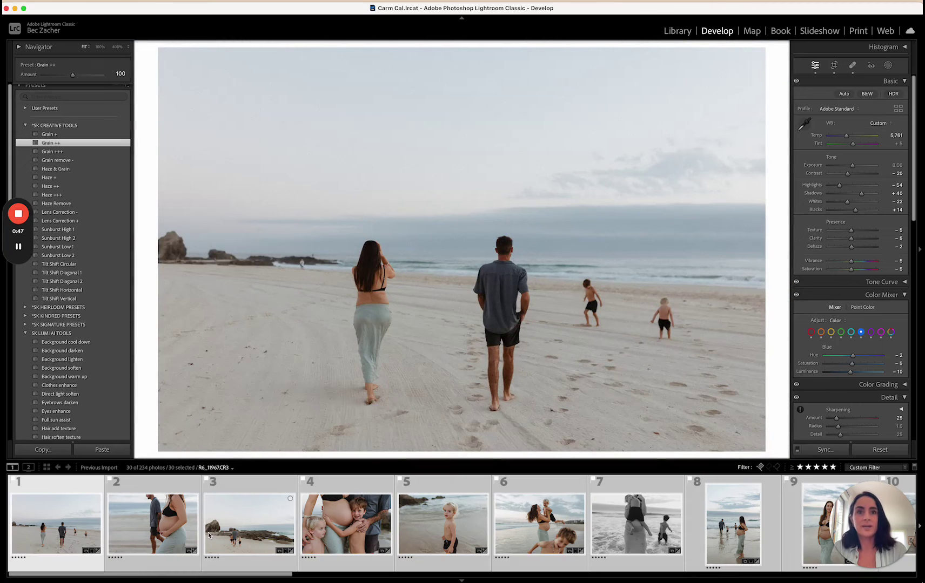
left_click(834, 450)
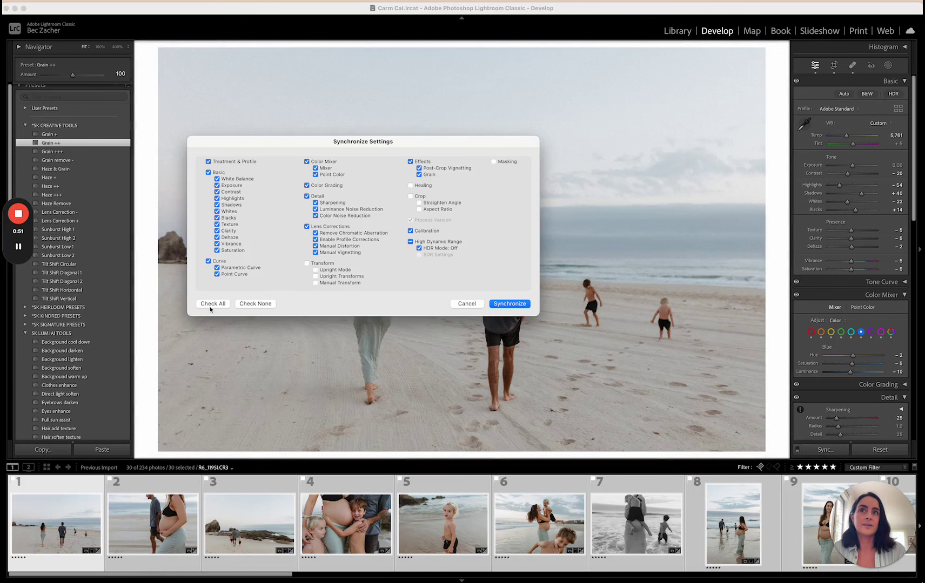
left_click(259, 307)
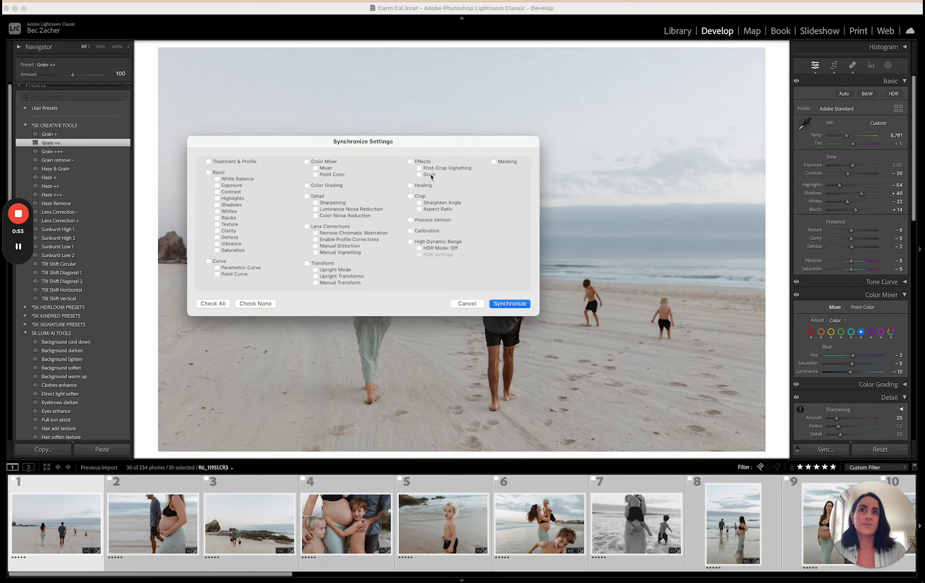
left_click(509, 304)
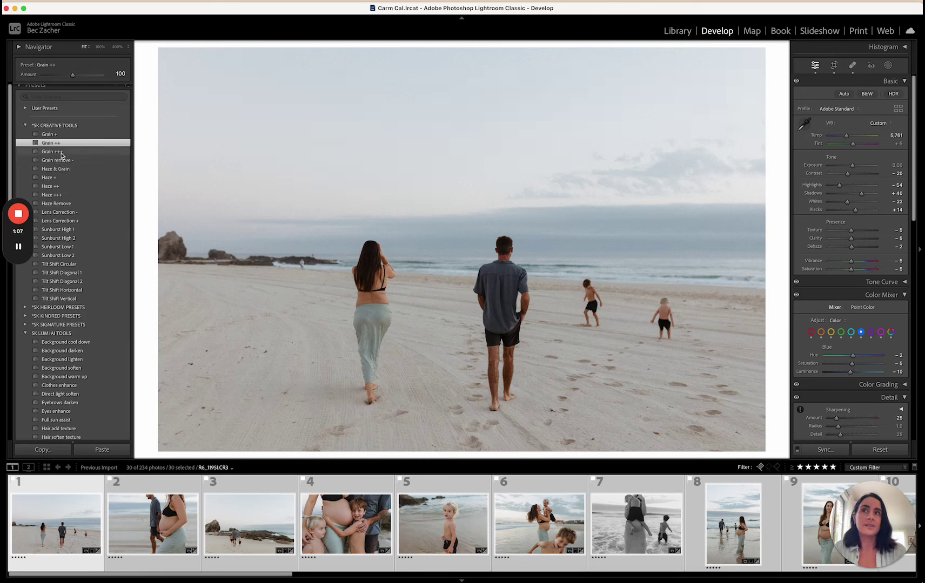
- Examine the Grain amount, size and roughness in the first photo's Effects settings
scroll(844, 306, "down", 2)
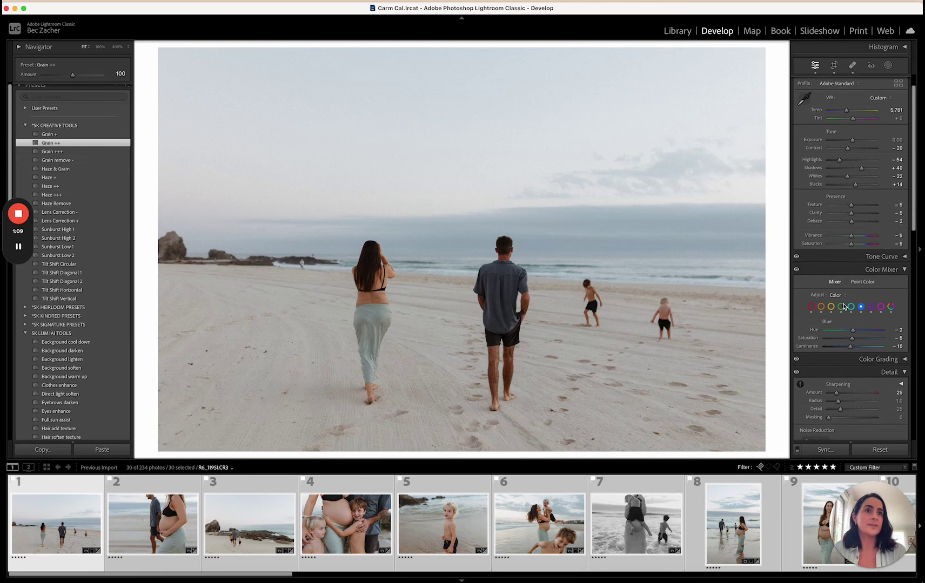
scroll(844, 306, "down", 10)
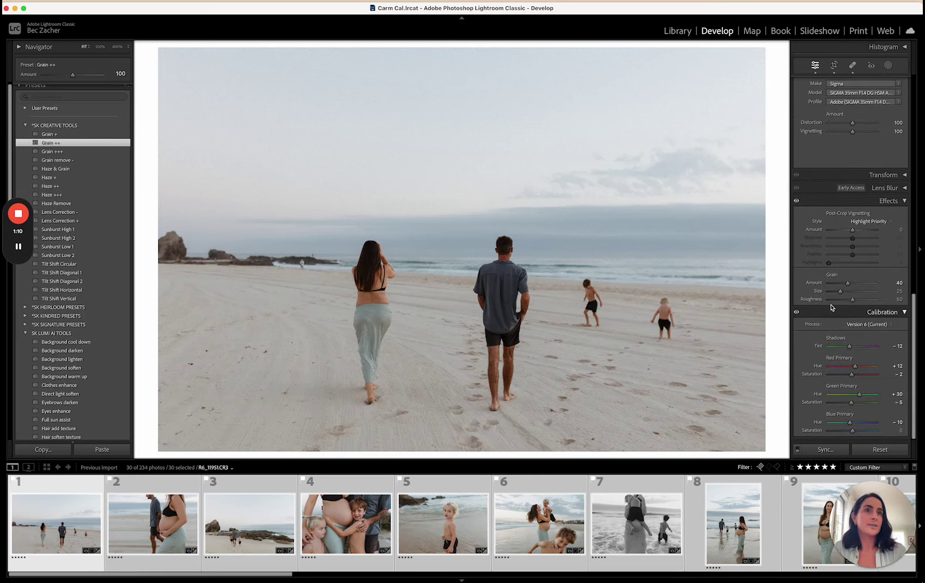